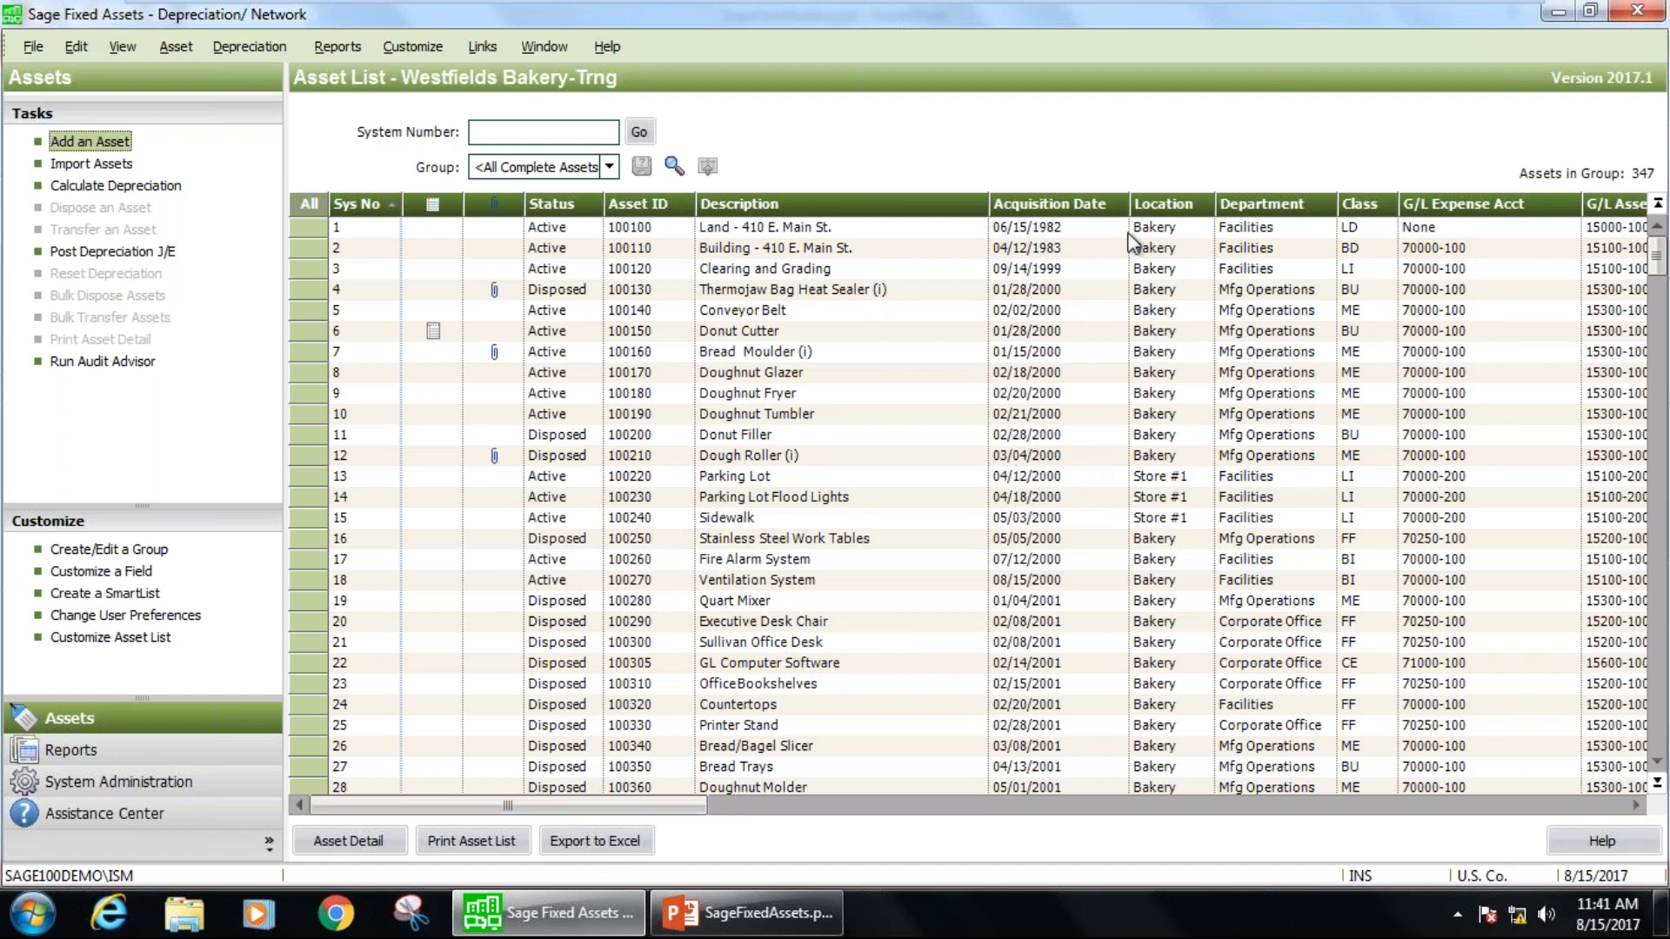
# Examine the columns of the asset list, from status and description through to the custom fields.
pyautogui.moveTo(687, 809); pyautogui.dragTo(1148, 861)
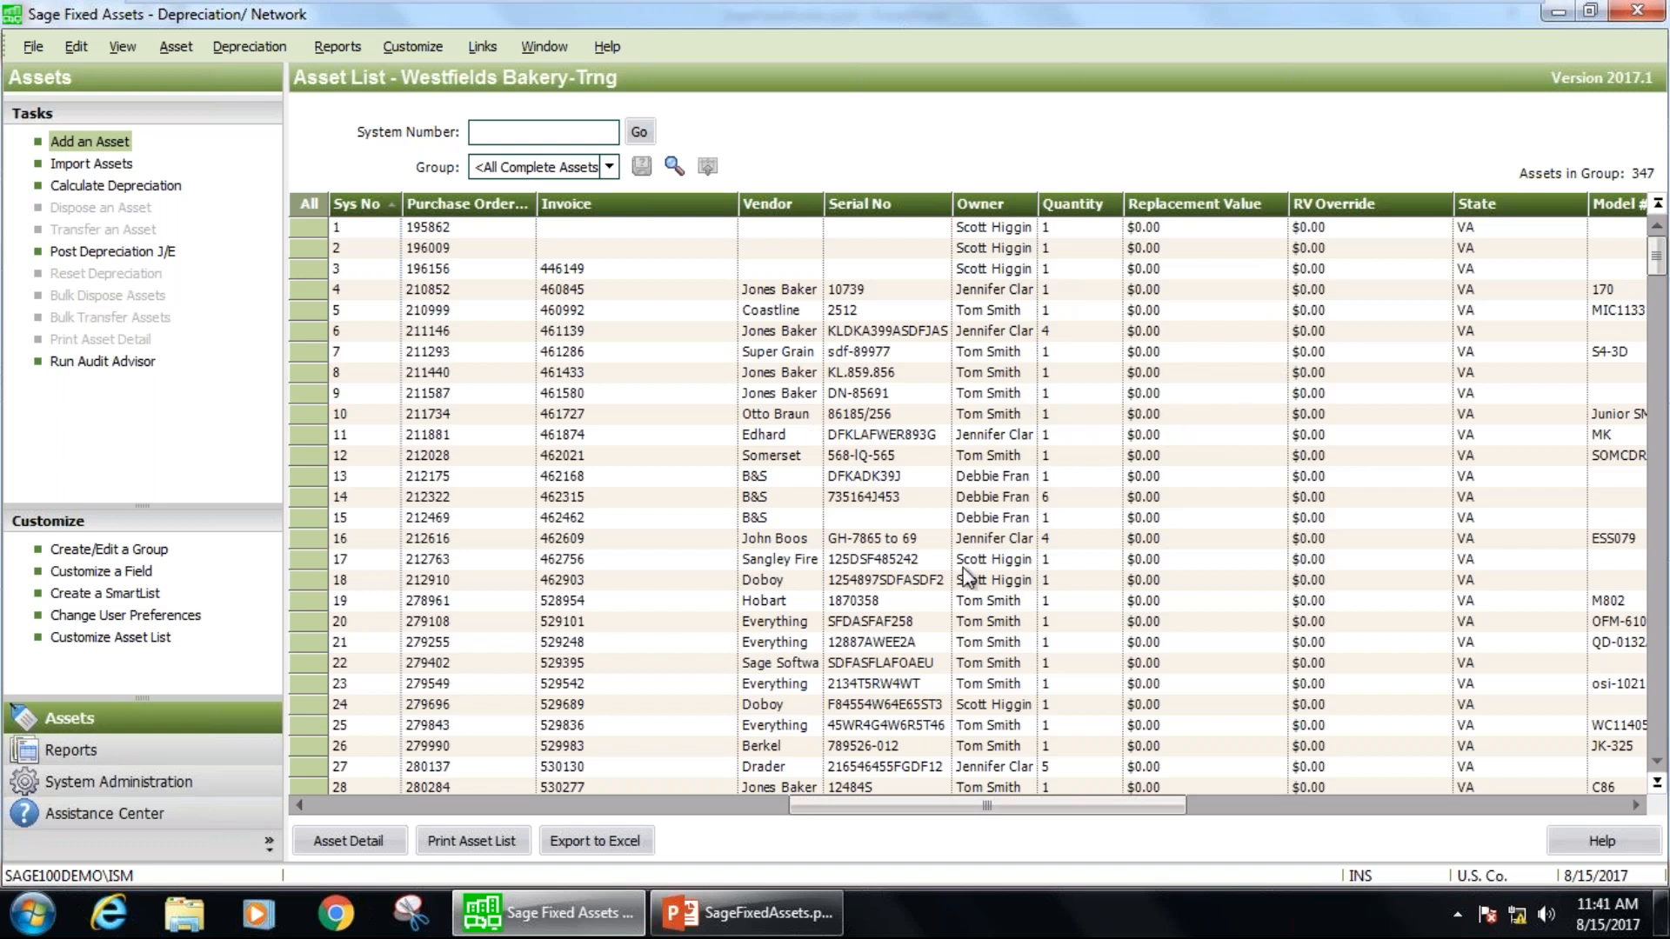
pyautogui.click(331, 807)
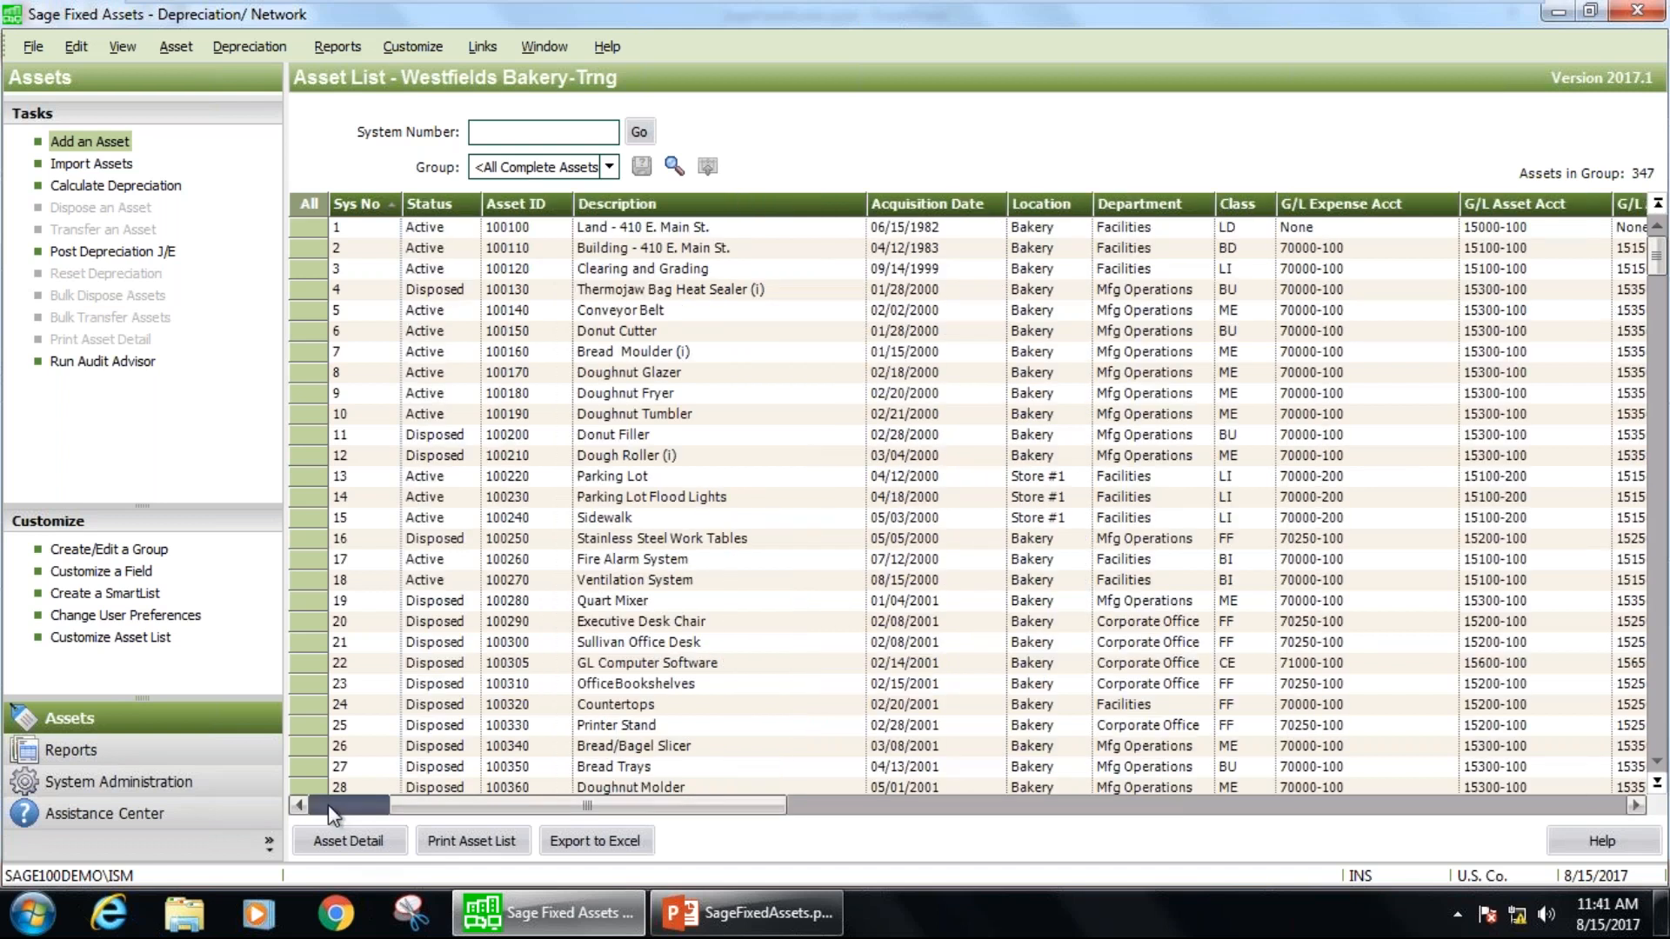
pyautogui.click(327, 805)
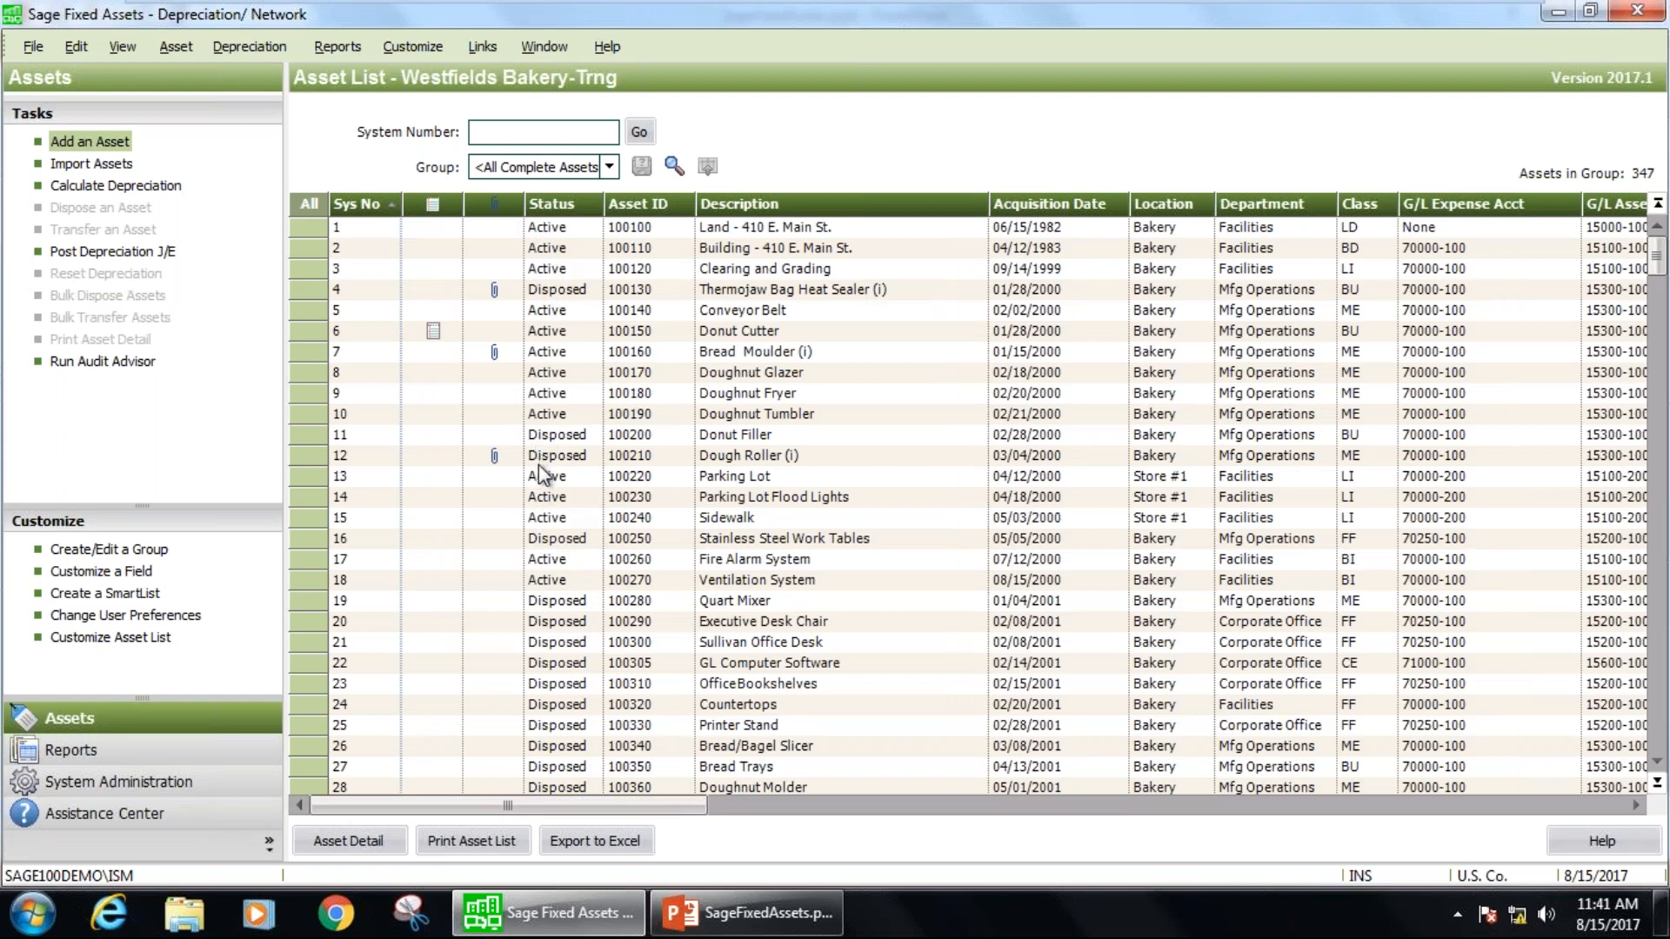
pyautogui.click(564, 224)
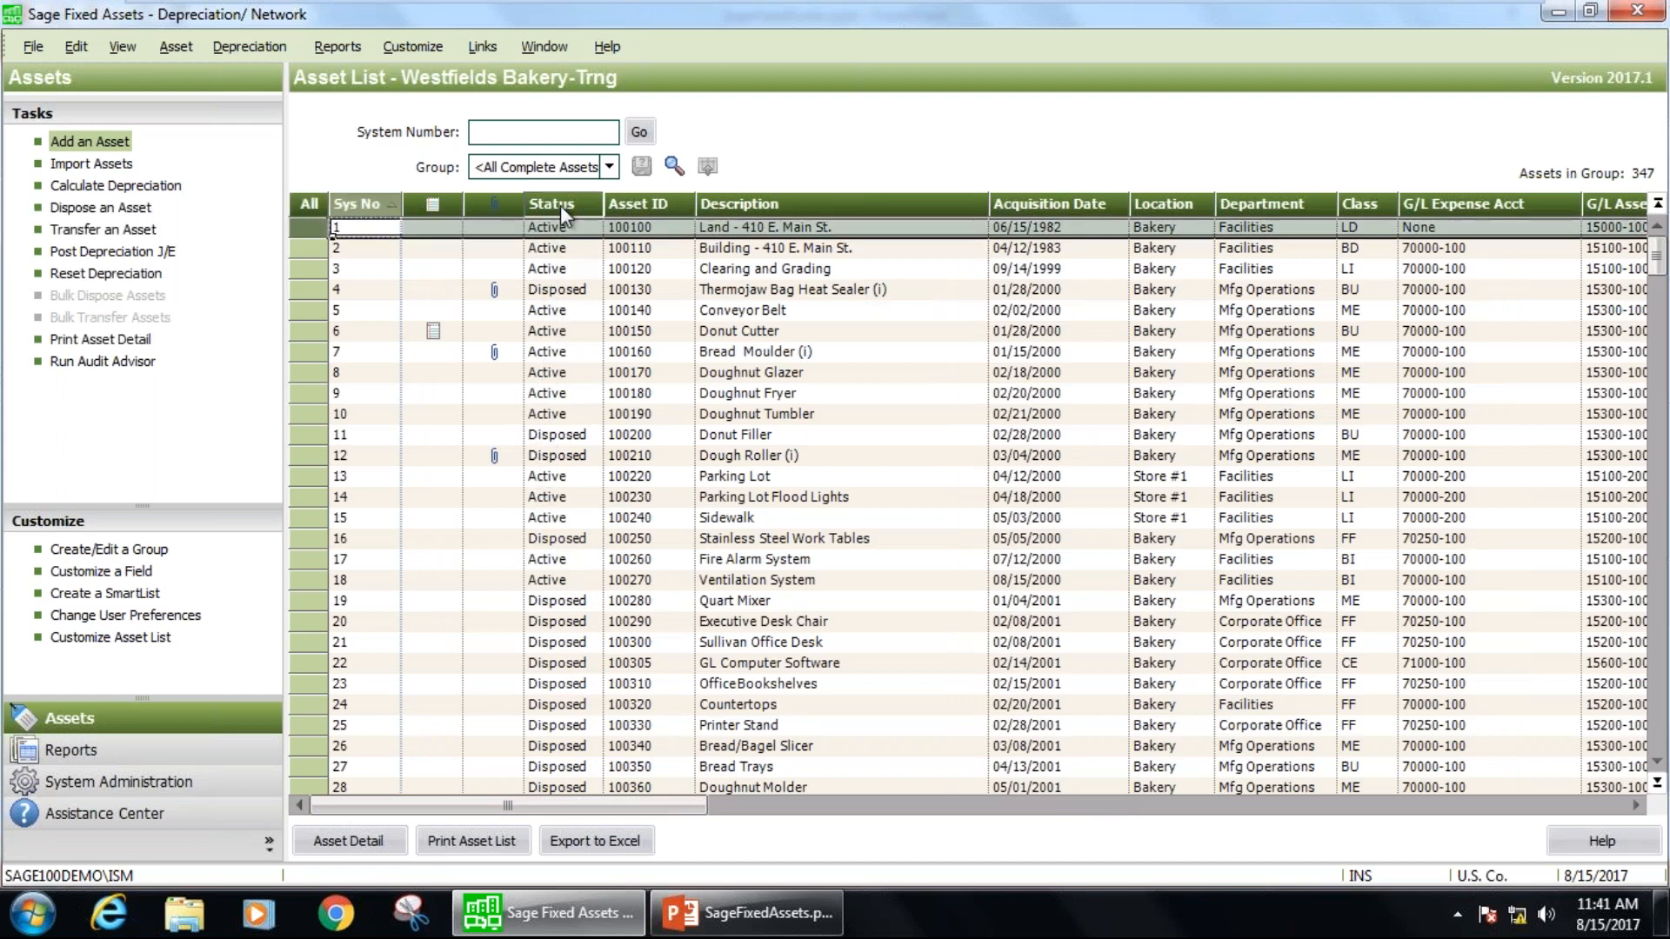
pyautogui.rightClick(560, 206)
pyautogui.click(554, 204)
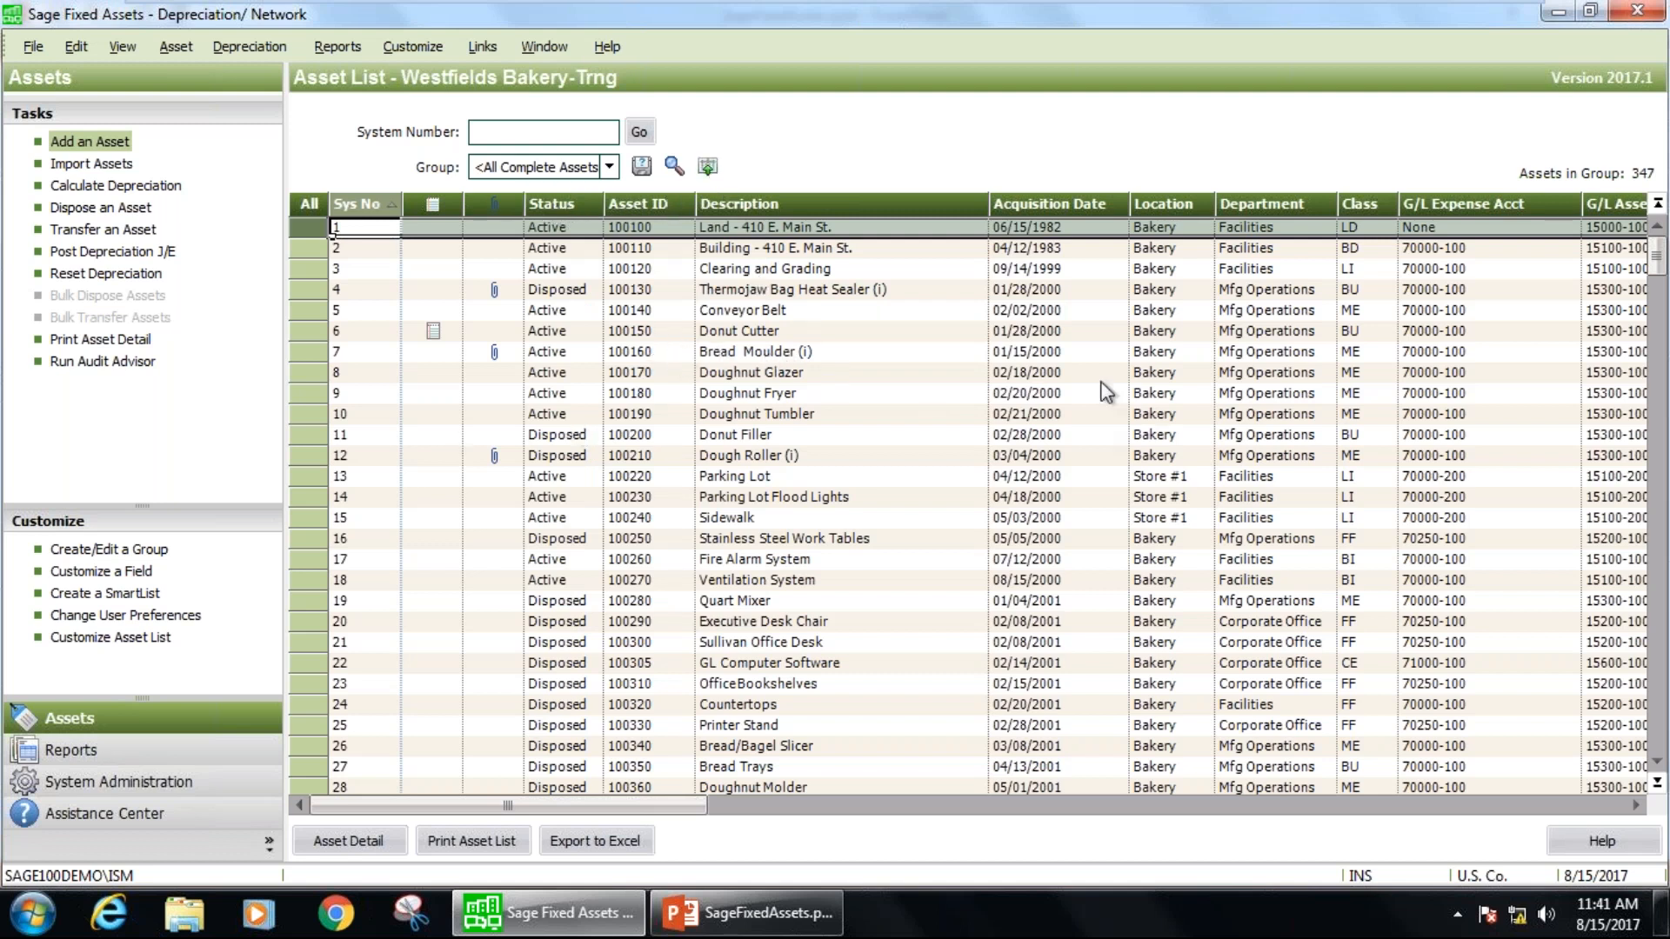
pyautogui.moveTo(704, 806); pyautogui.dragTo(1421, 826)
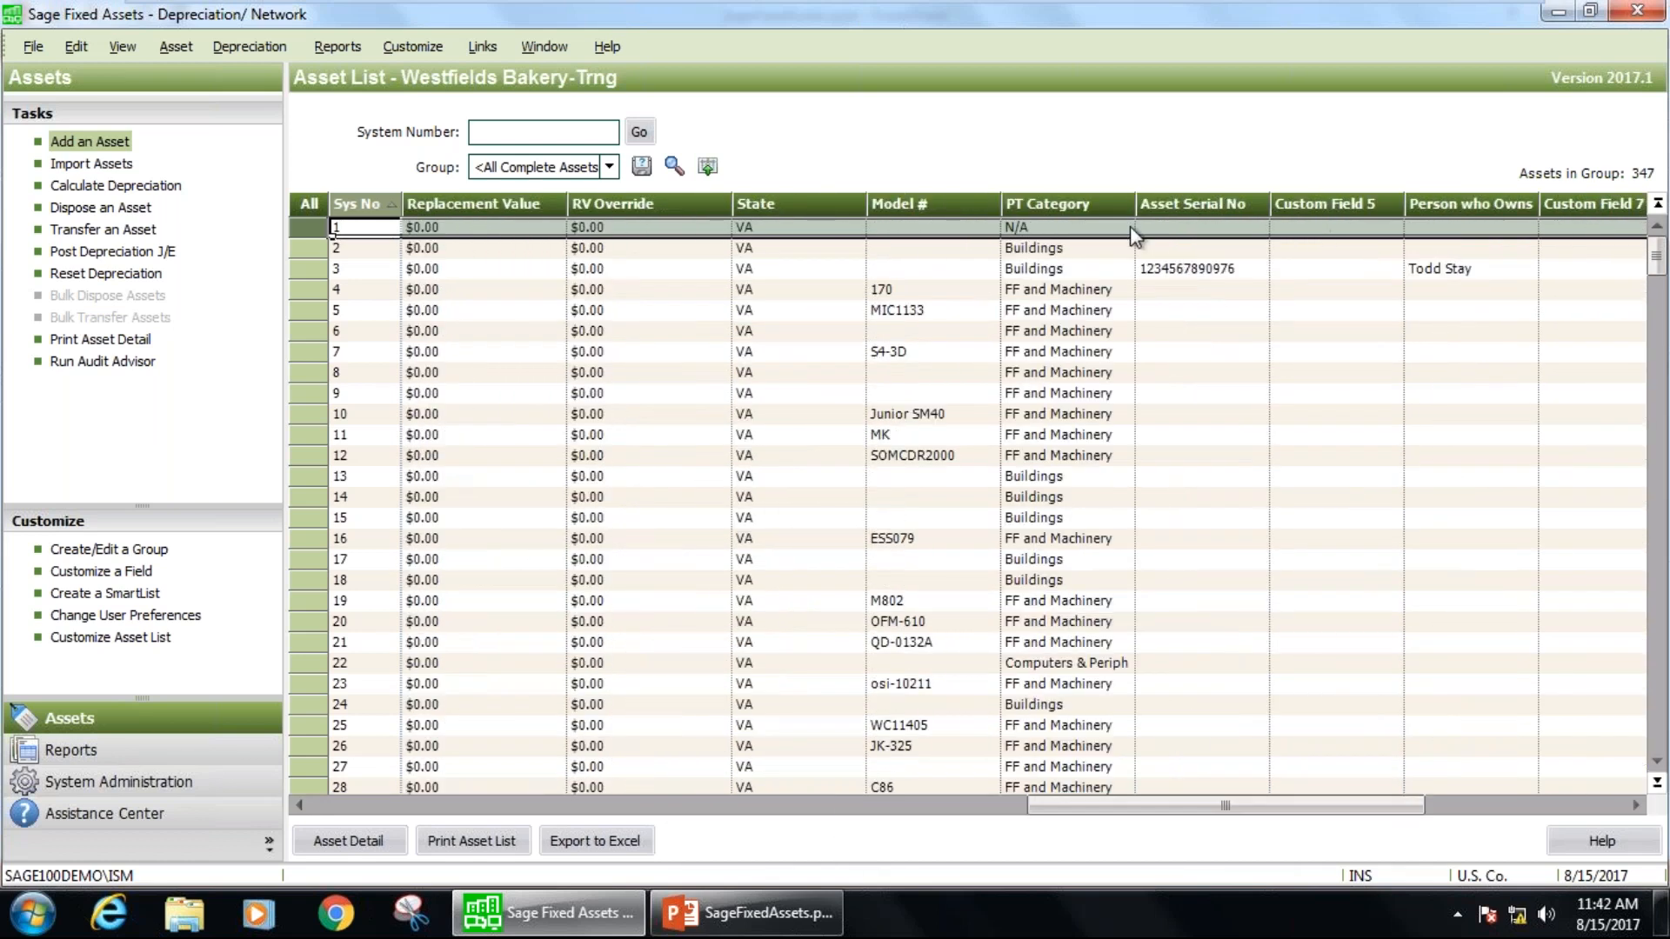
pyautogui.moveTo(1186, 806); pyautogui.dragTo(433, 807)
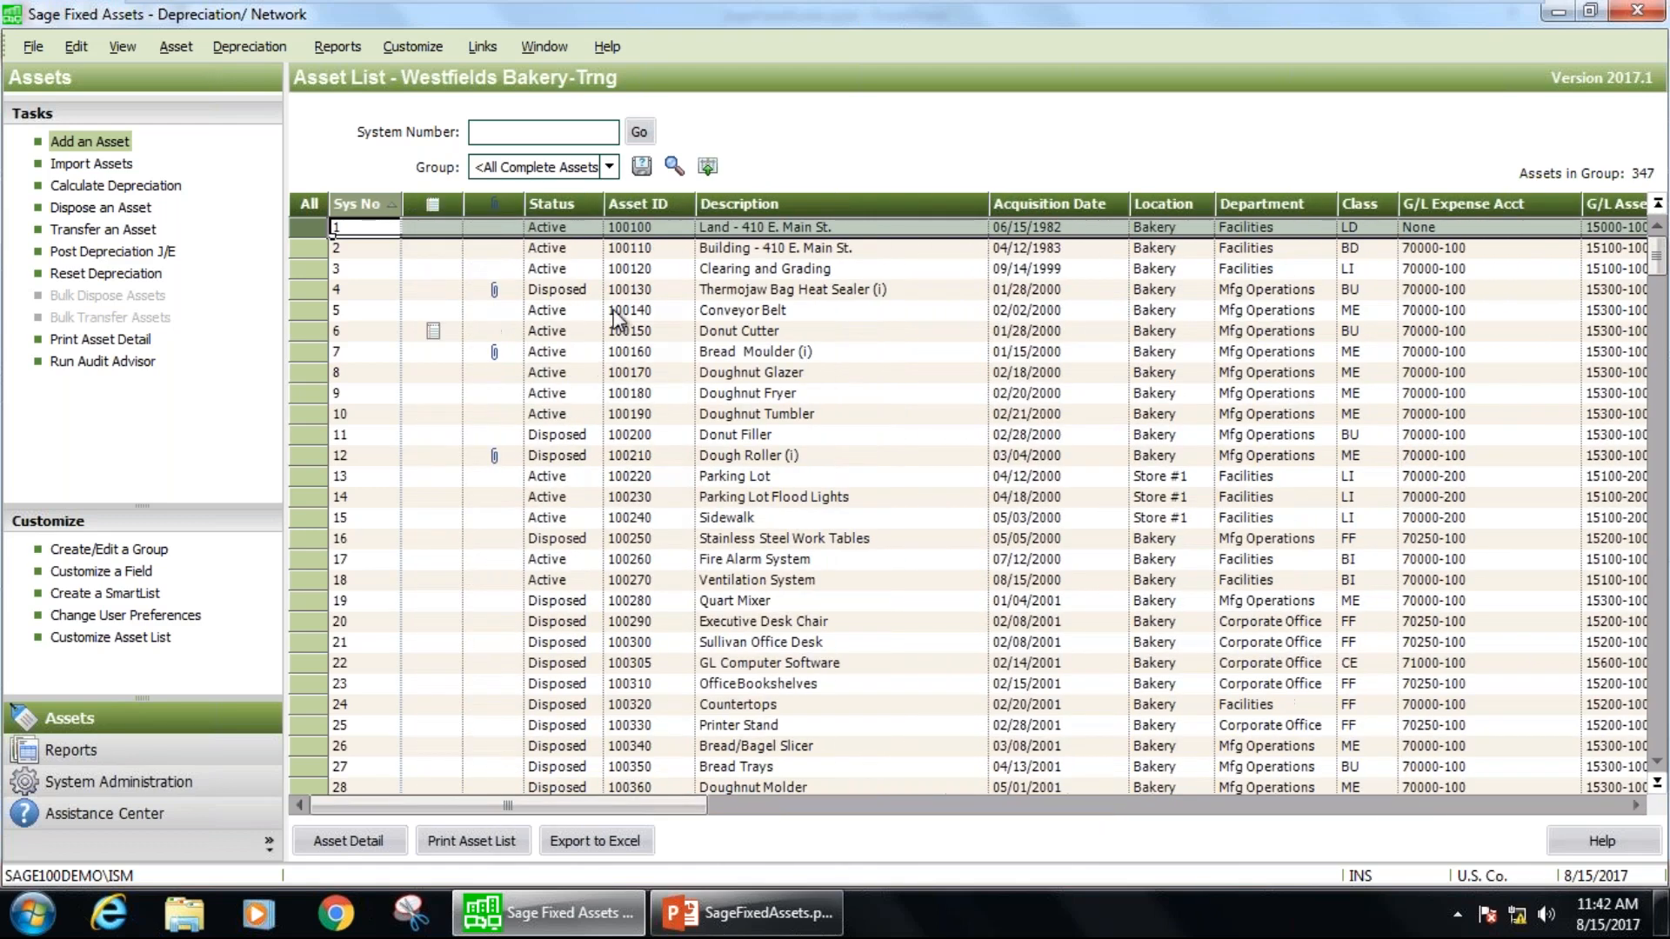
# Open the detail record of the asset with system number 2 and examine all its general information fields, including the custom ones.
pyautogui.doubleClick(556, 249)
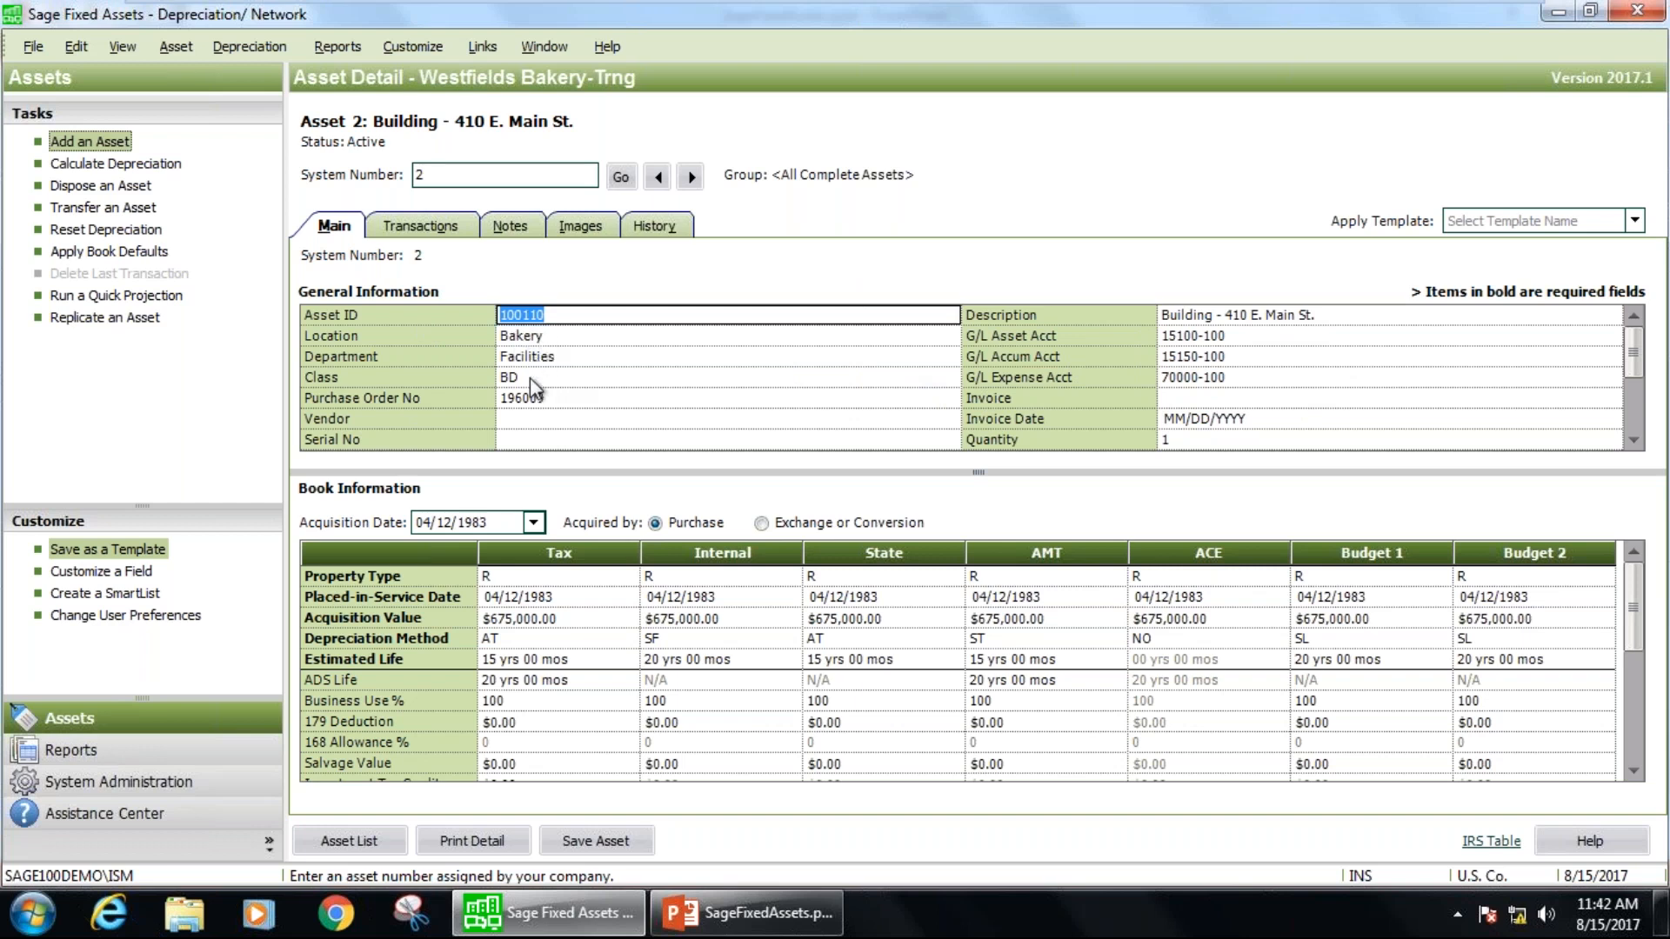
pyautogui.click(1235, 336)
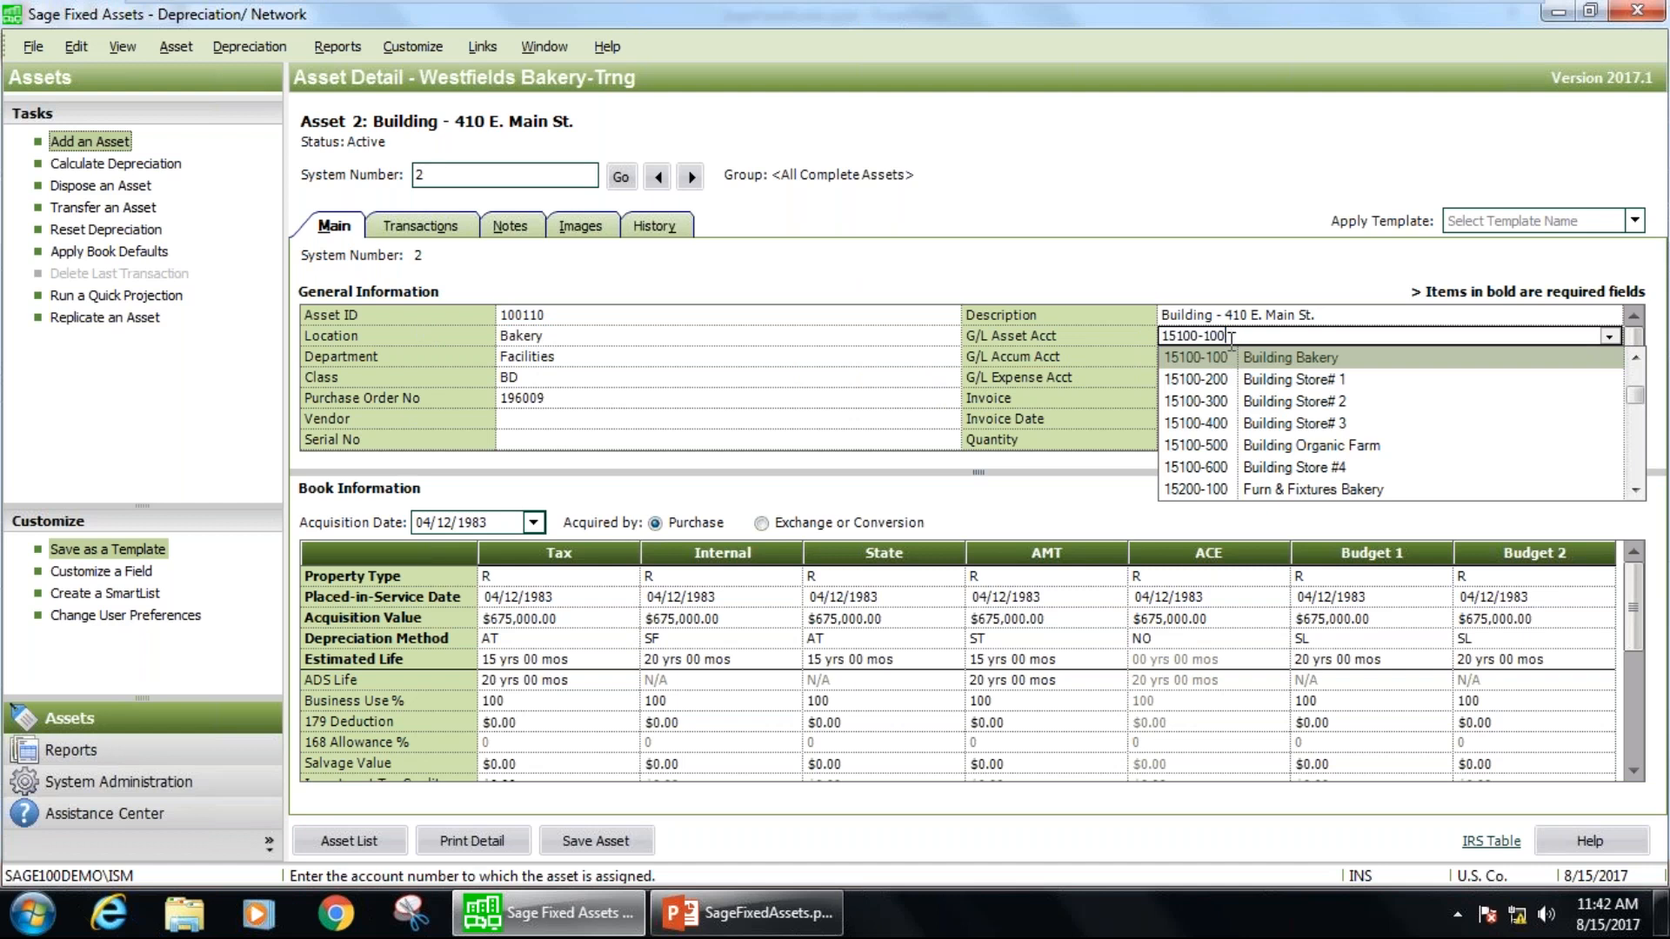
pyautogui.hotkey('shift', 'Tab')
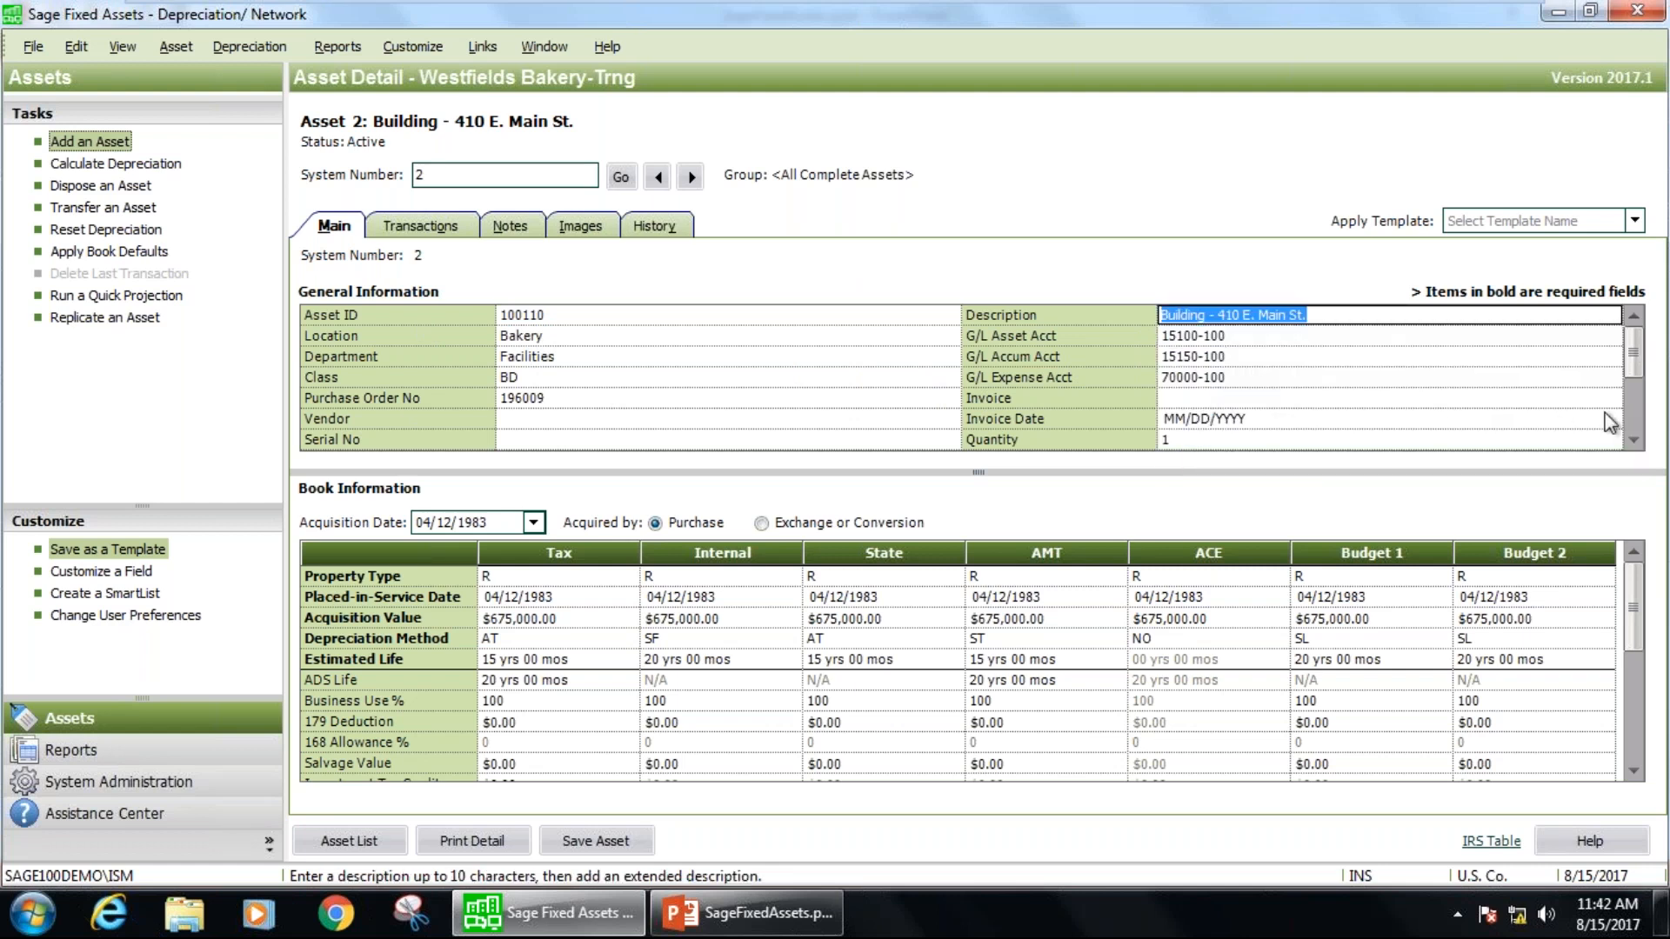
pyautogui.click(1632, 426)
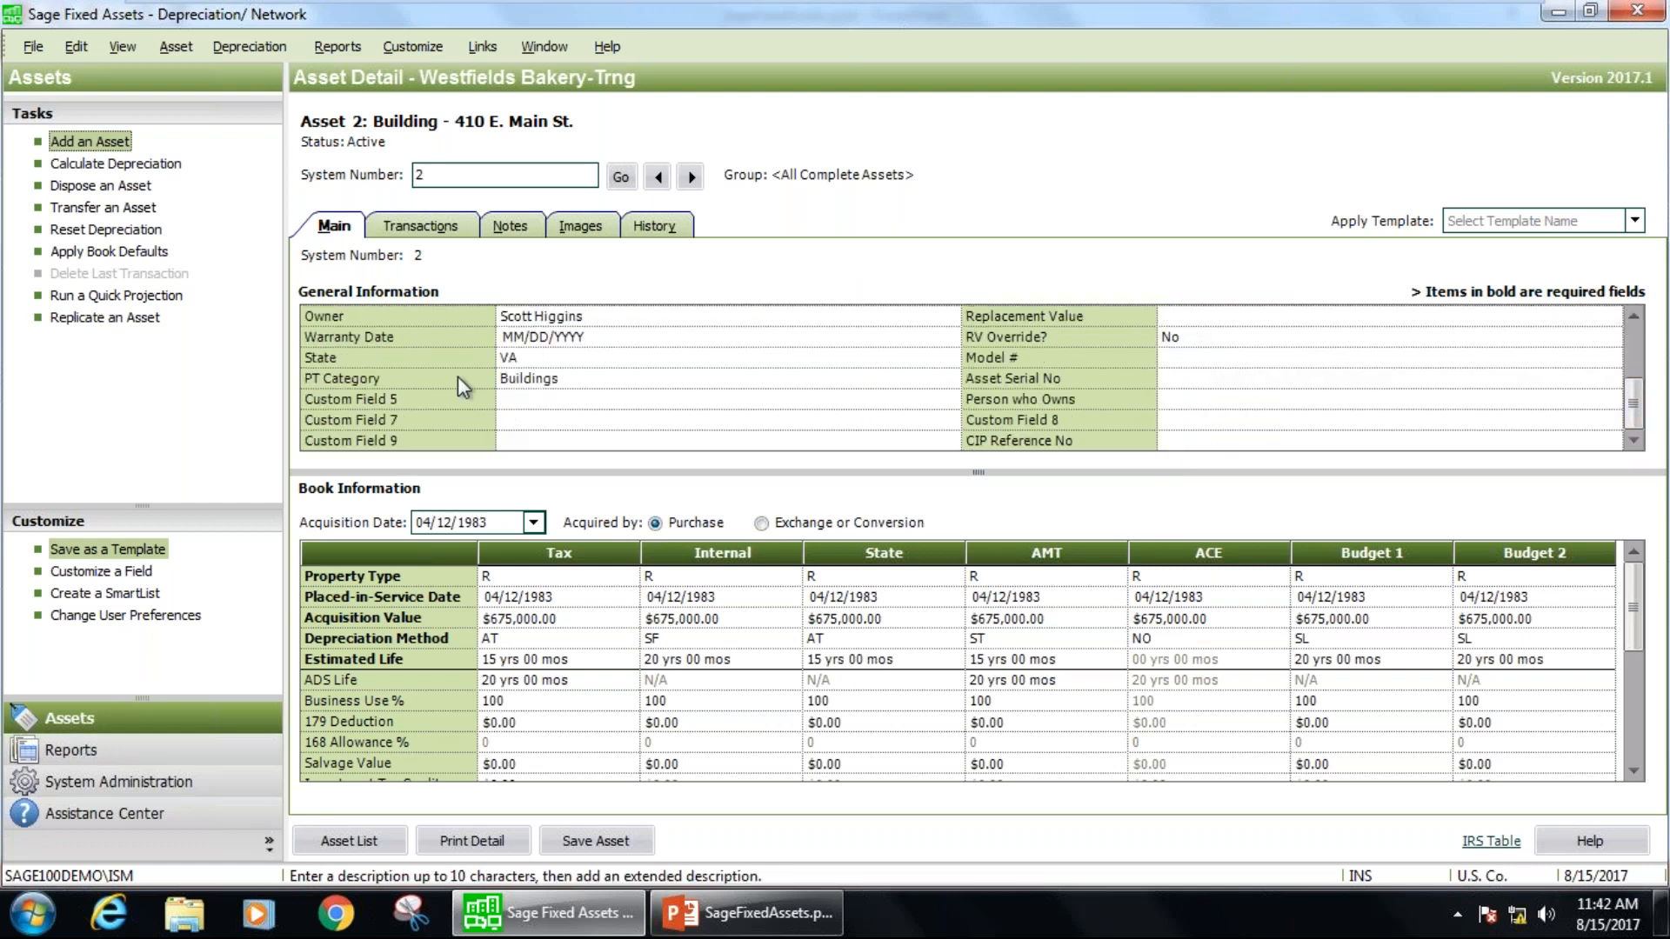
pyautogui.click(539, 402)
pyautogui.press('Down')
pyautogui.press('Down')
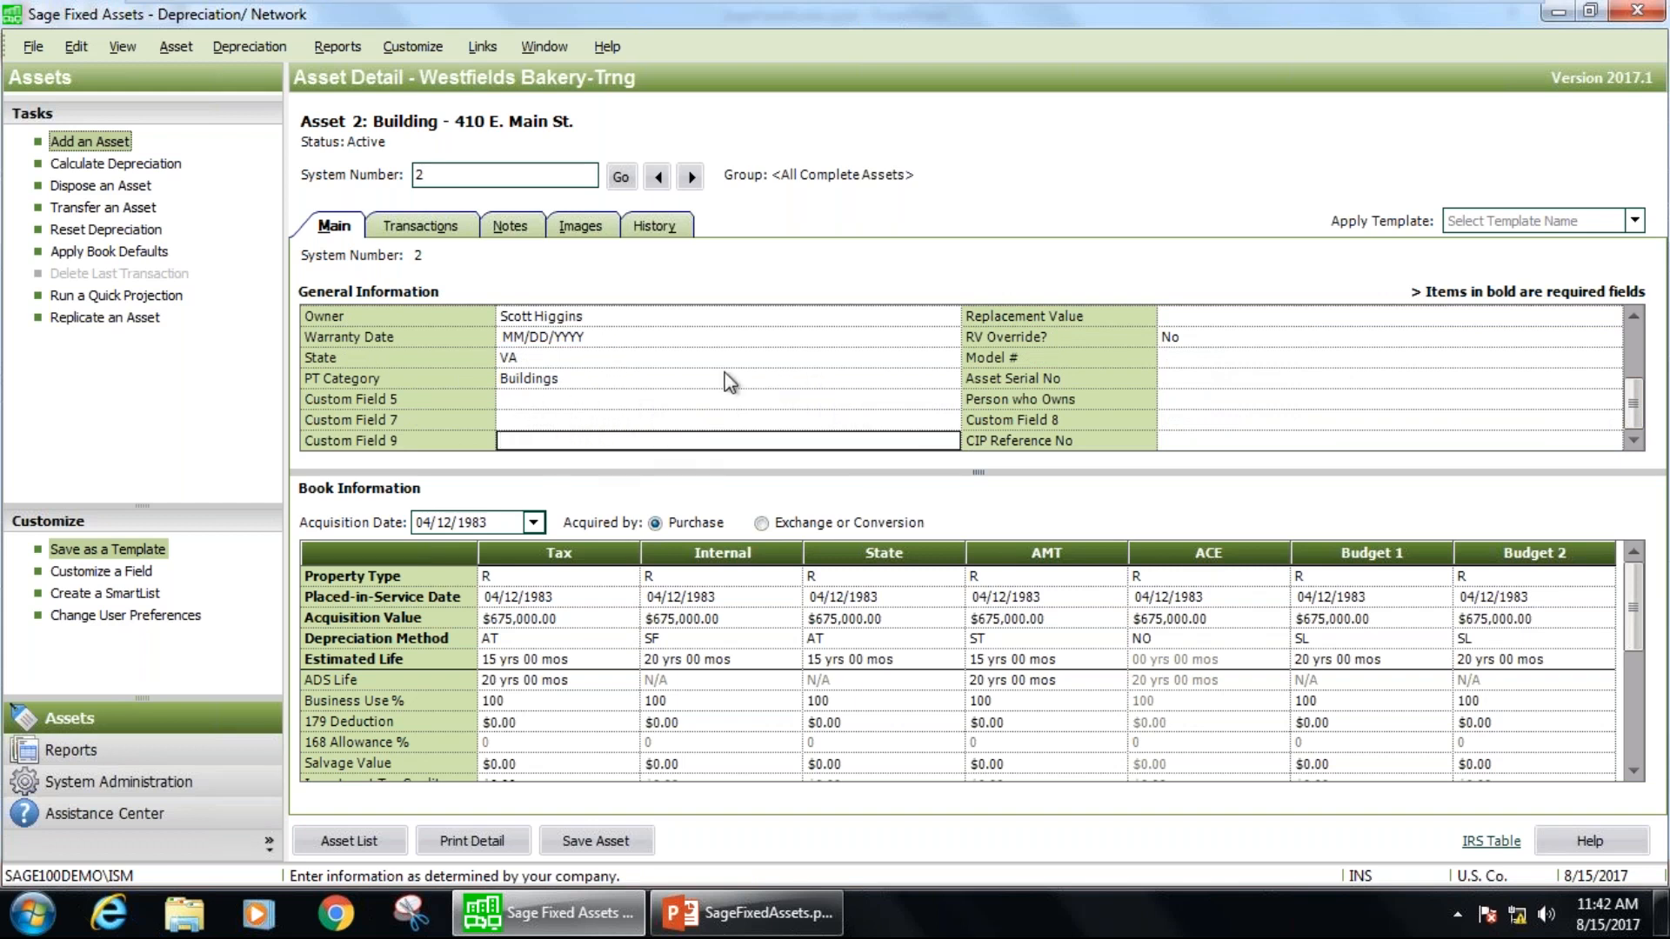
pyautogui.click(1625, 341)
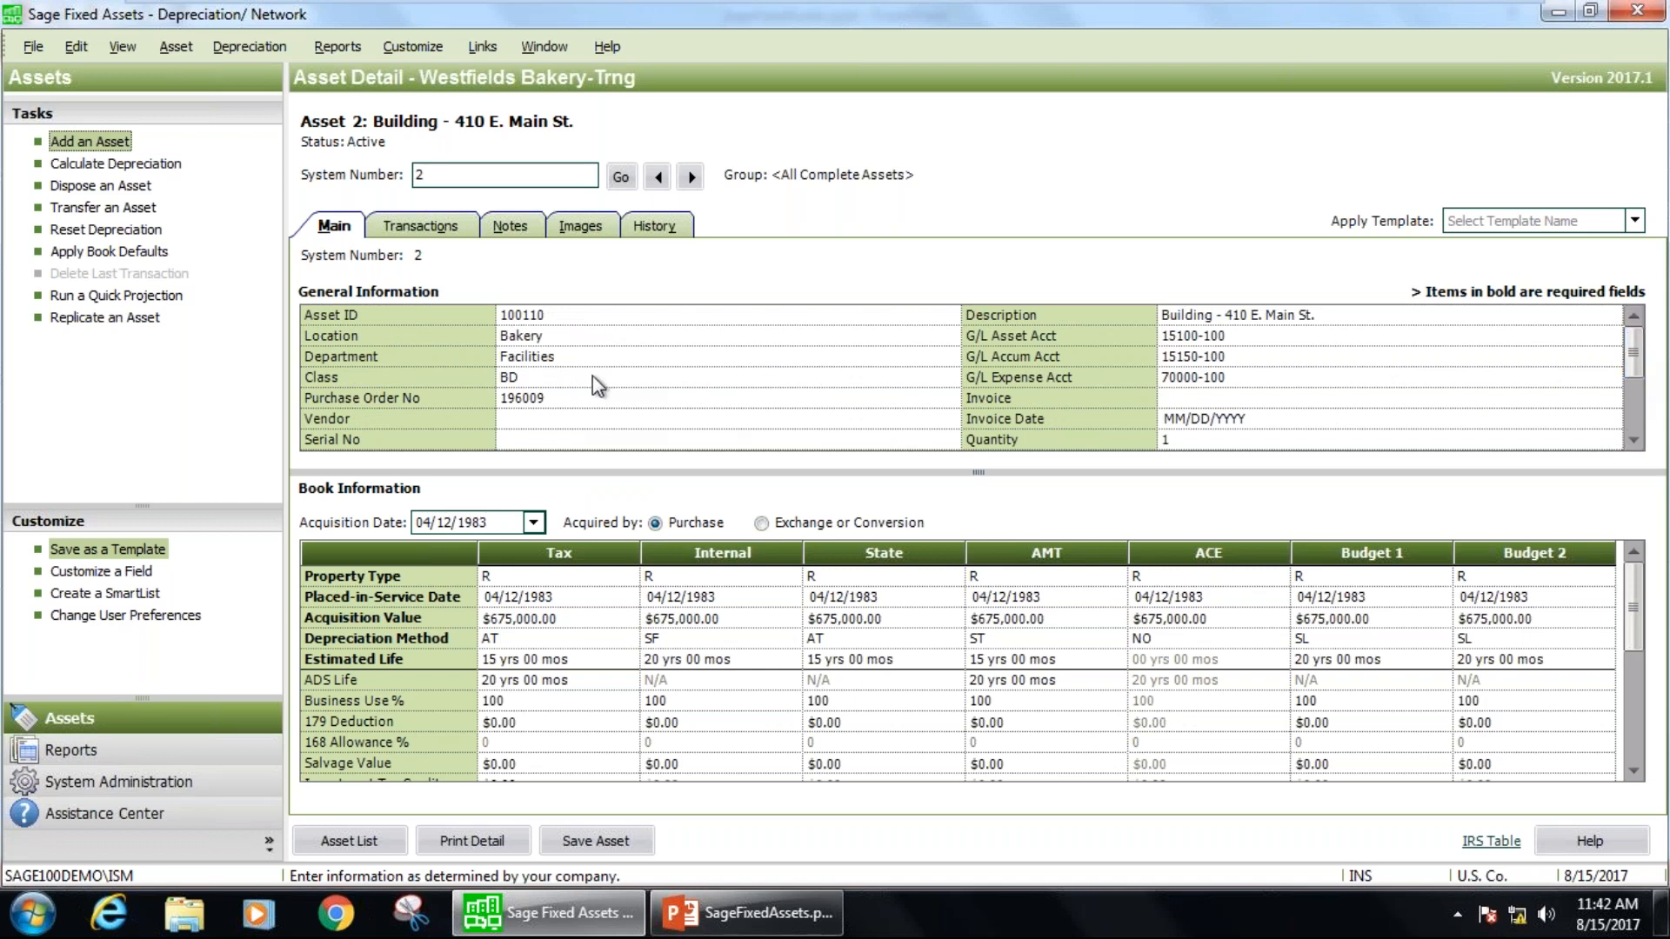
# View the available choices for the asset's Department and Location fields without changing either value.
pyautogui.click(548, 353)
pyautogui.click(947, 356)
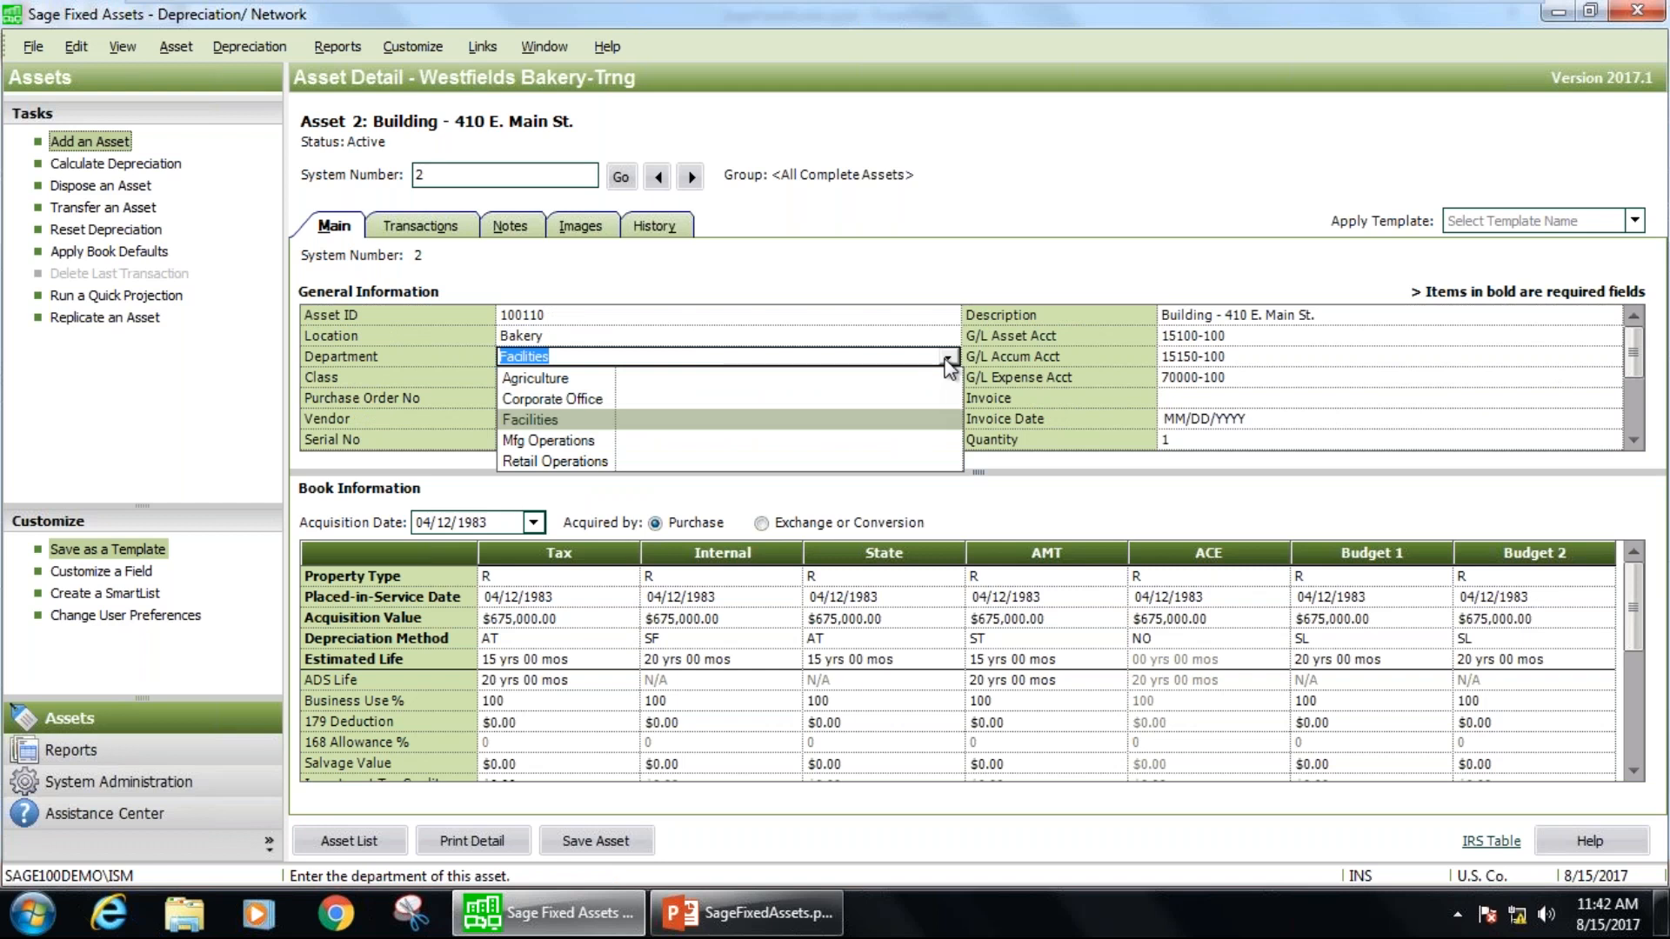
pyautogui.click(947, 357)
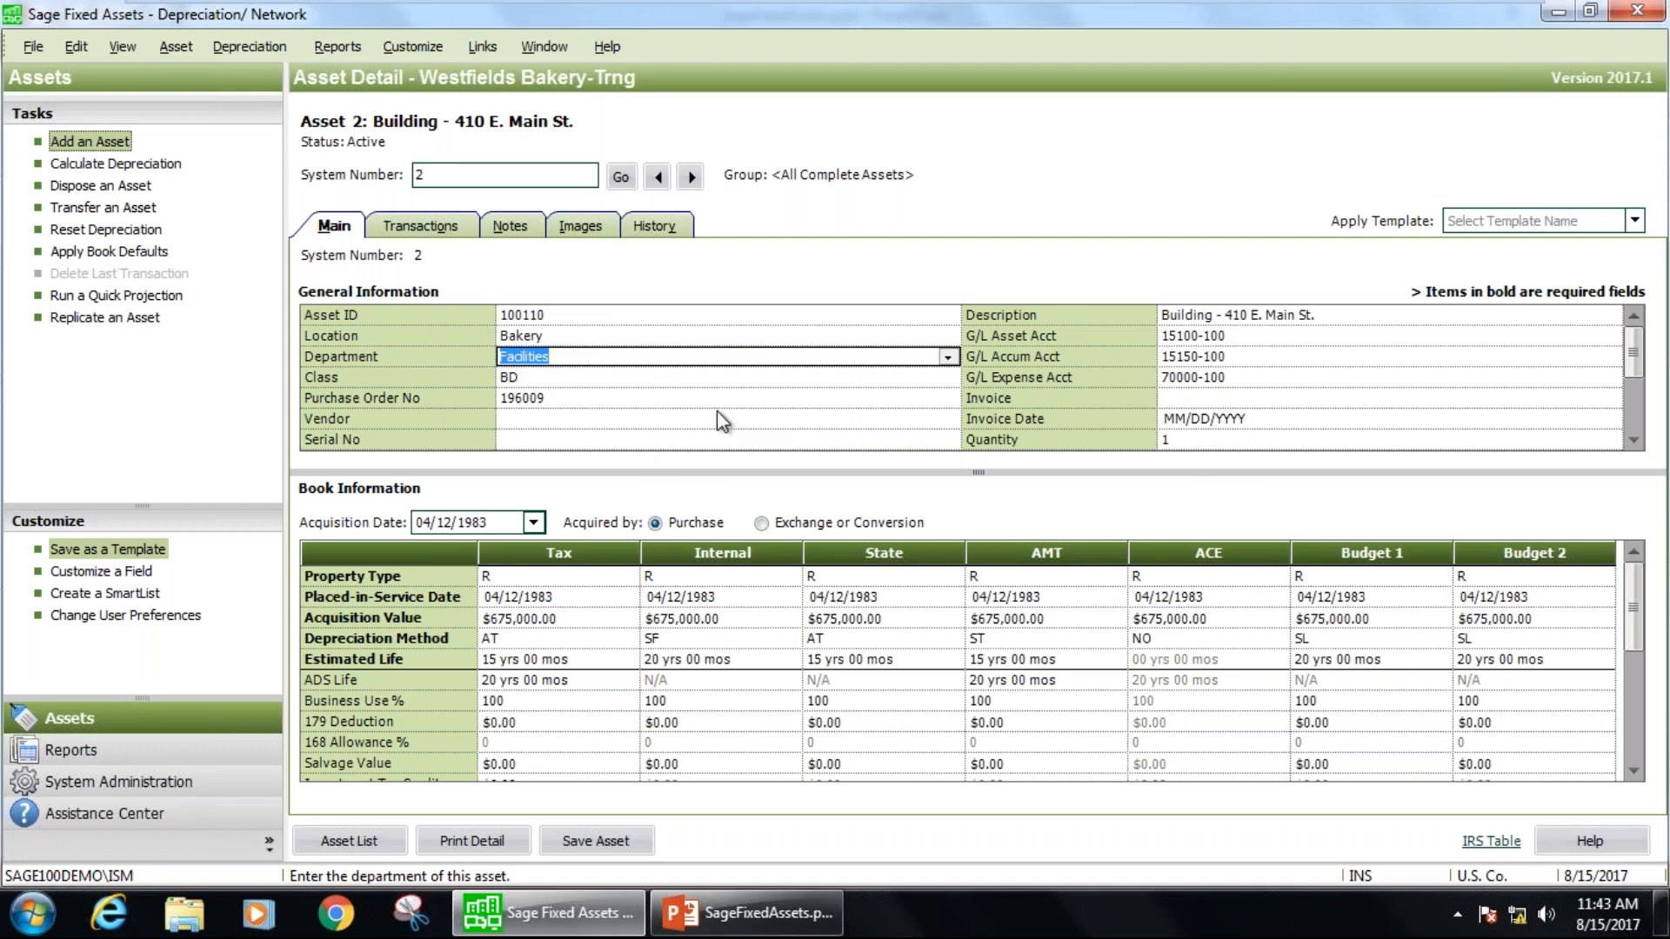
pyautogui.click(948, 358)
pyautogui.click(948, 358)
pyautogui.click(951, 336)
pyautogui.click(952, 336)
pyautogui.click(952, 336)
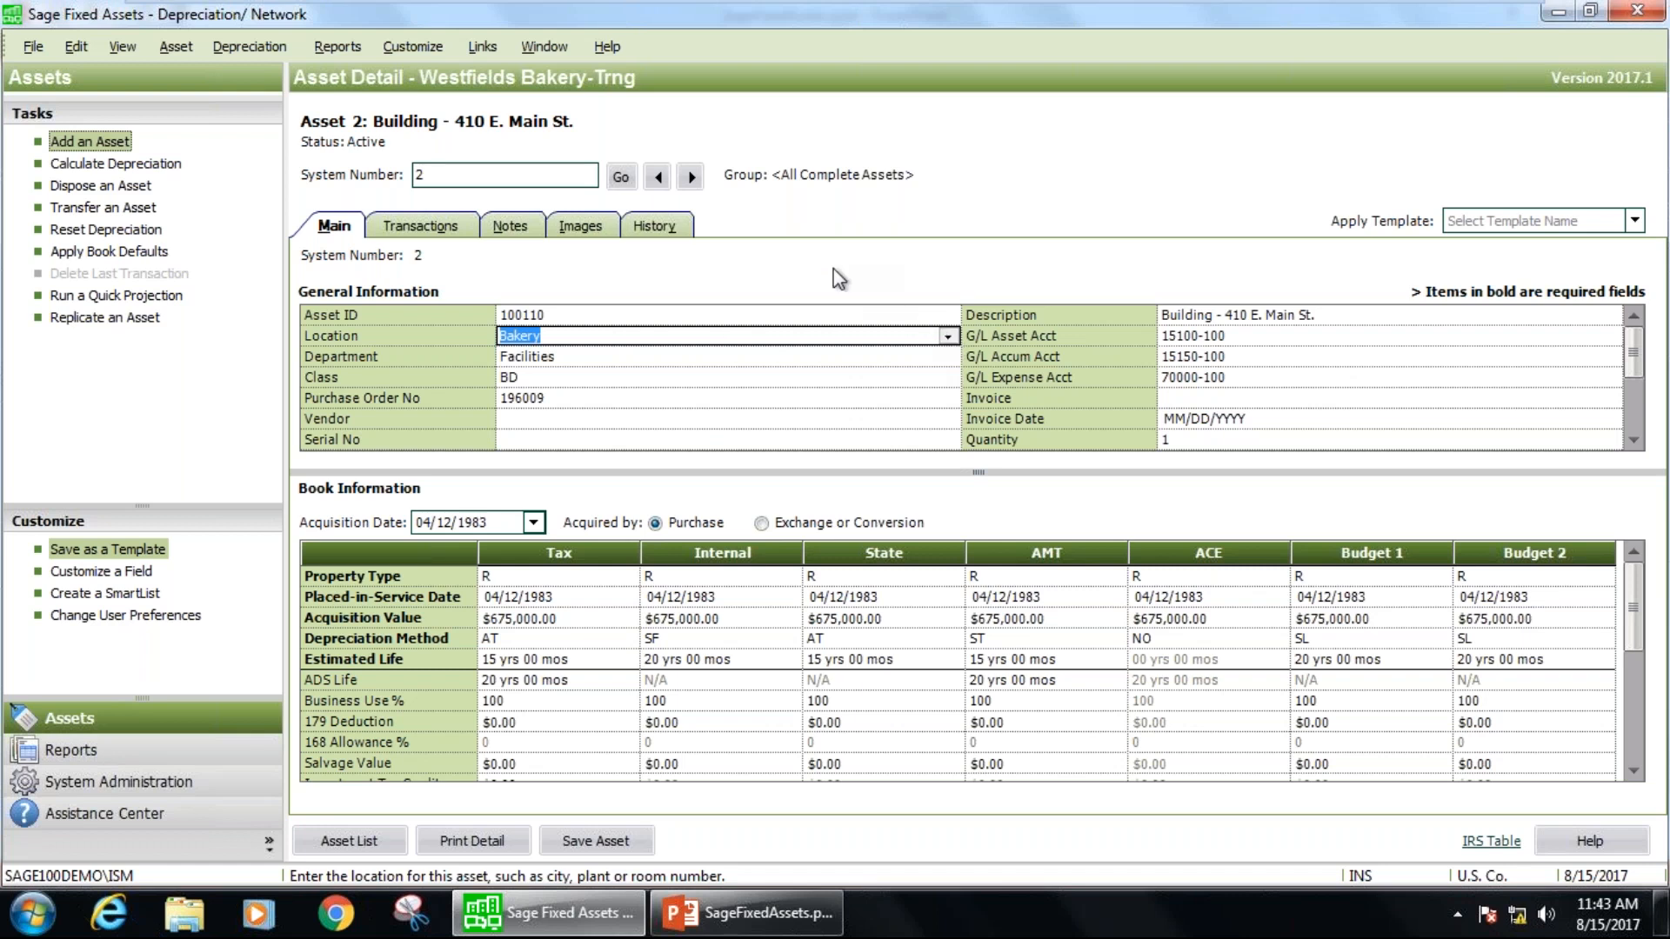
# Open the field customization settings and examine the Class field's attributes and the full list of asset fields.
pyautogui.click(400, 42)
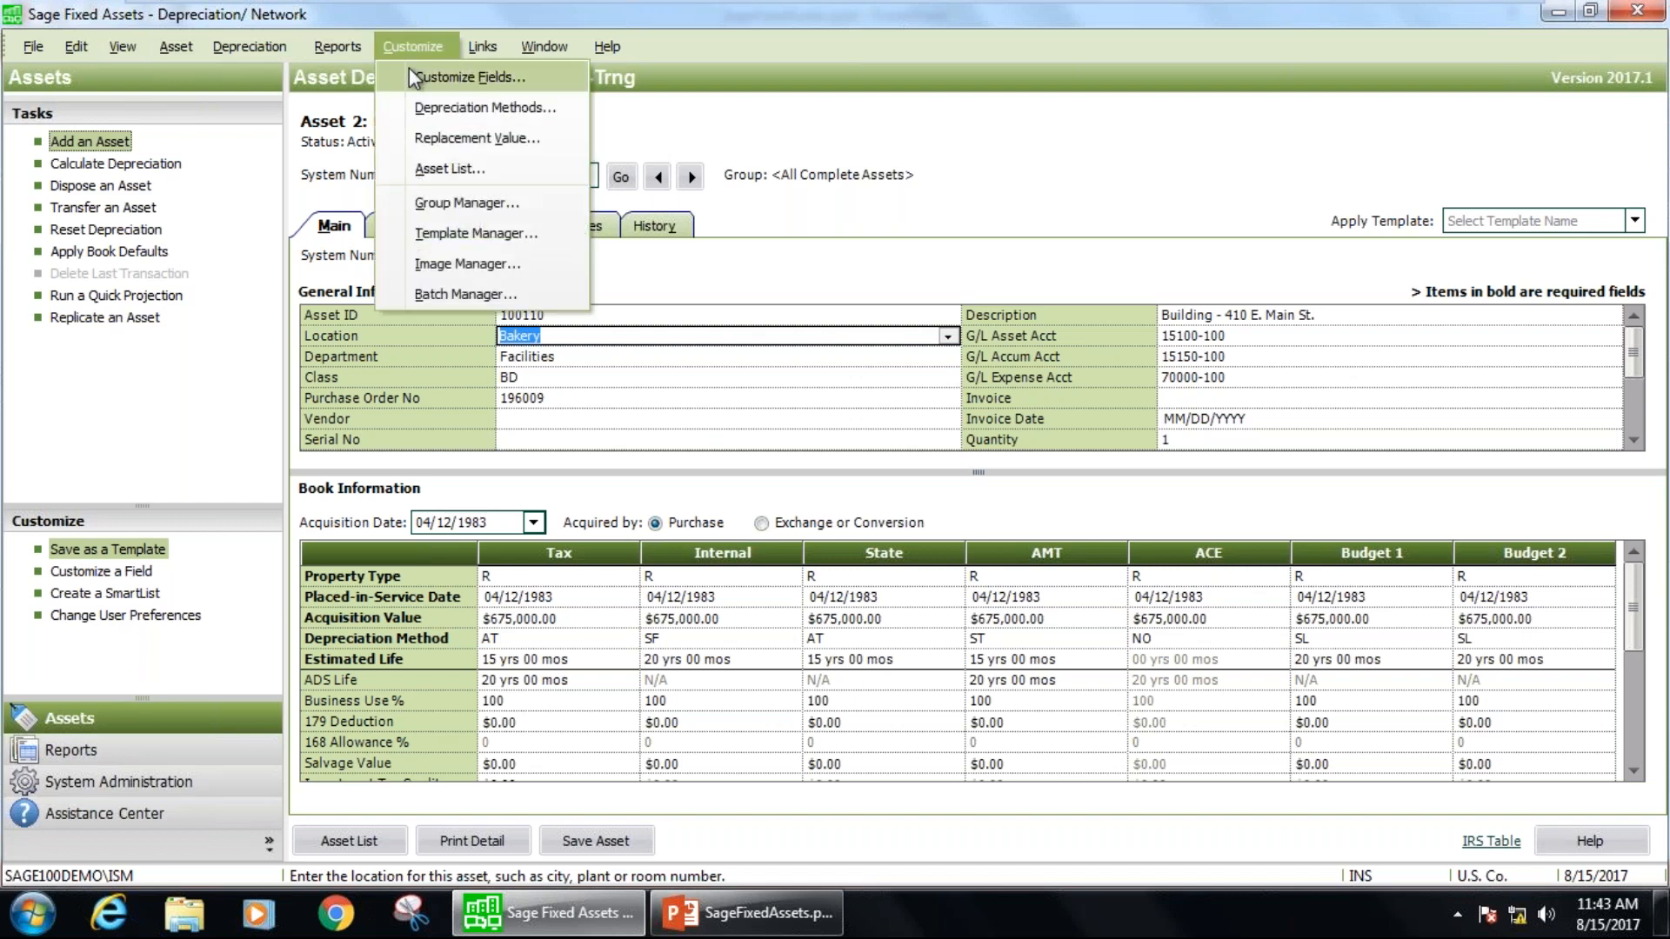
pyautogui.press('Escape')
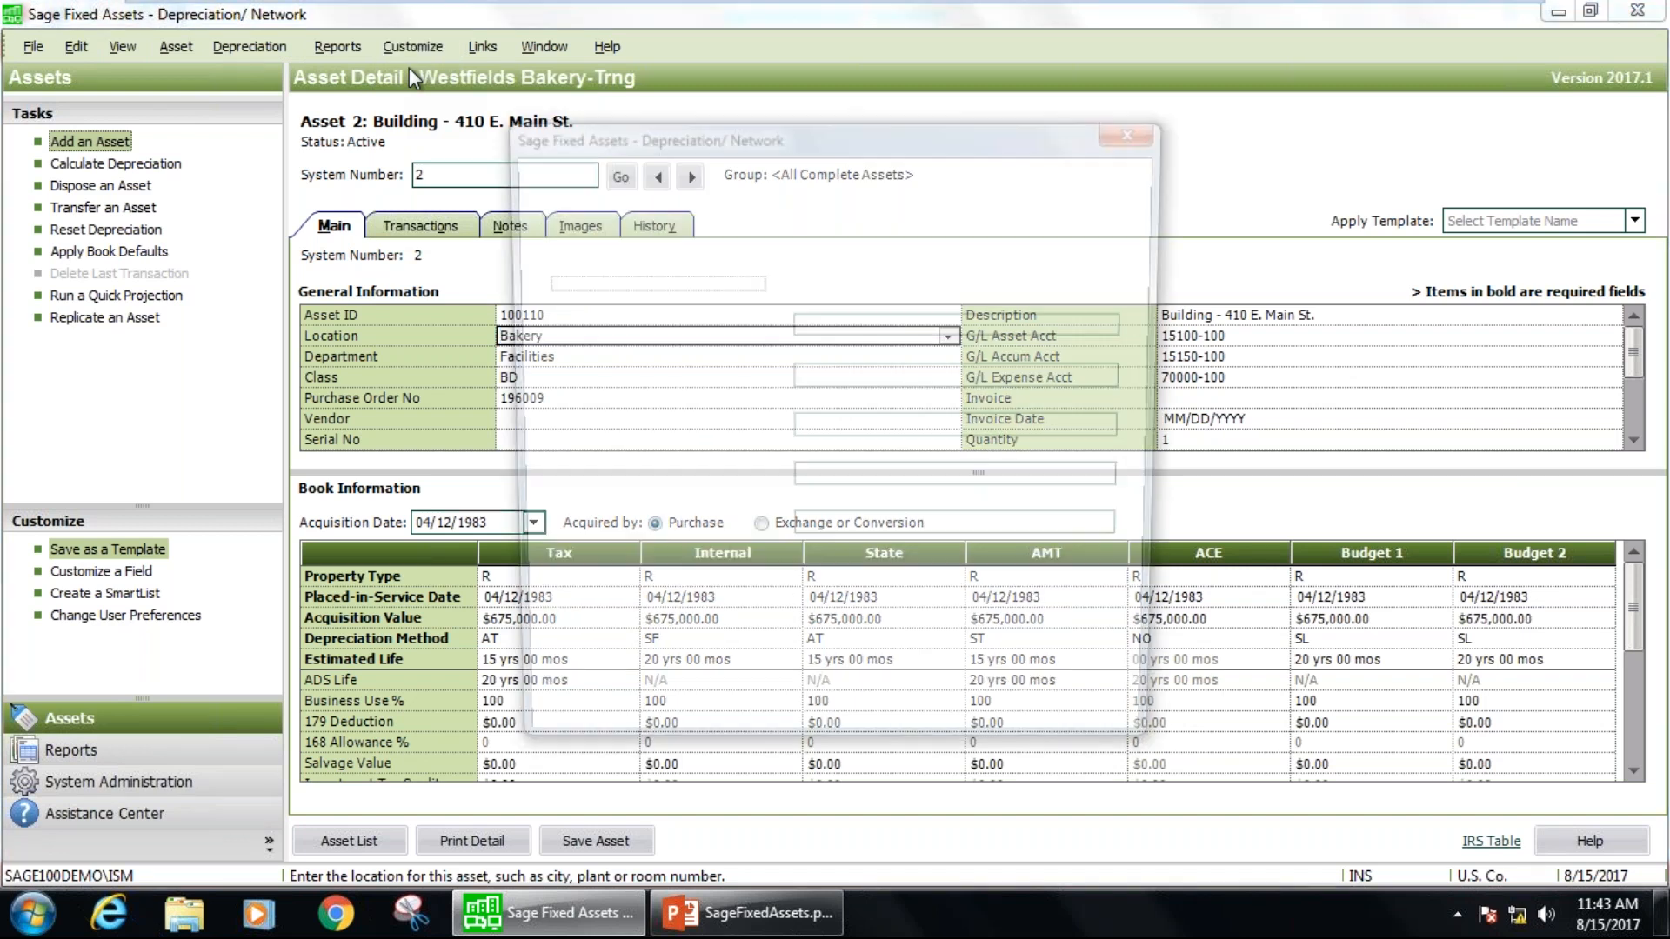
pyautogui.moveTo(666, 133); pyautogui.dragTo(988, 115)
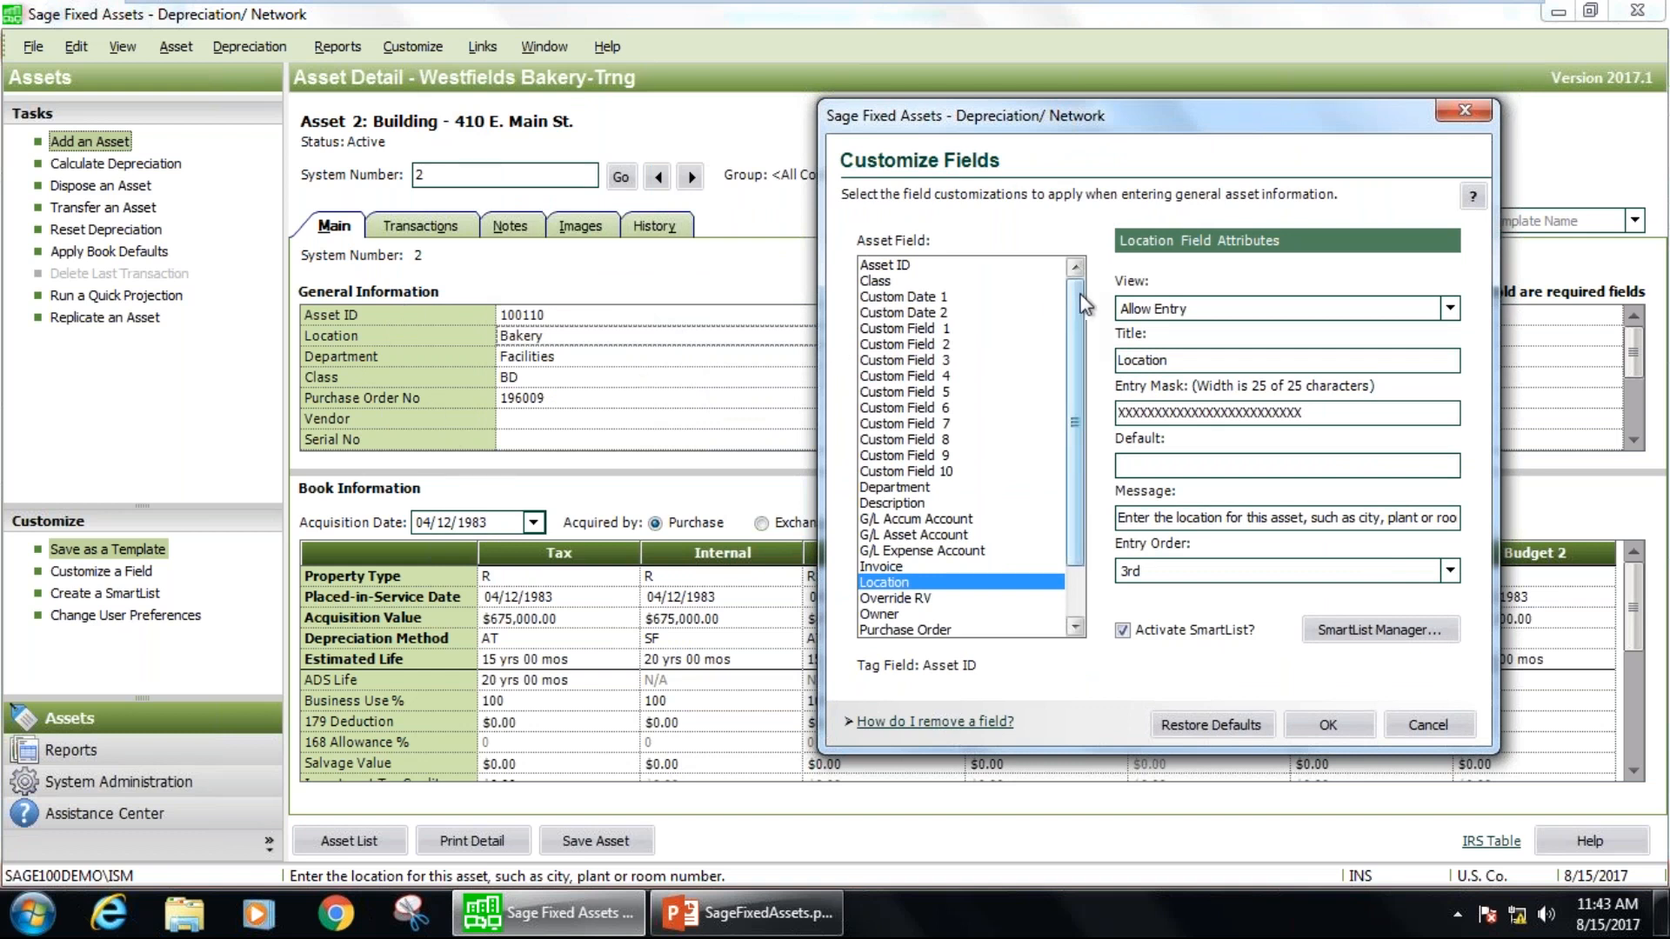
pyautogui.click(891, 266)
pyautogui.click(884, 282)
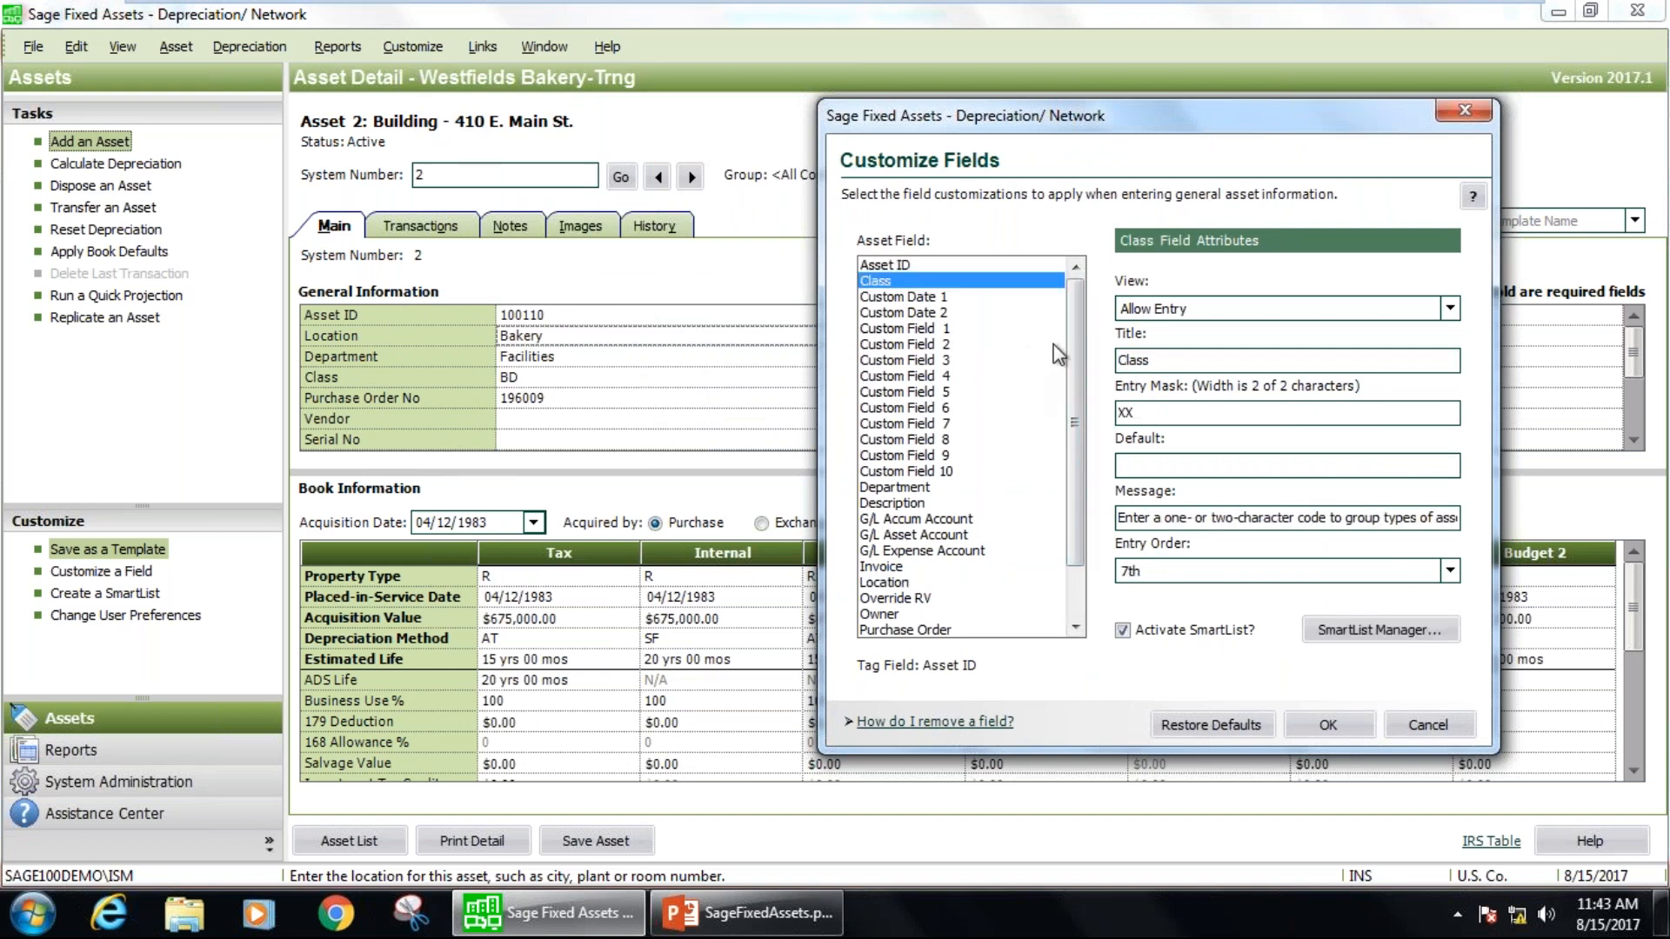
pyautogui.scroll(-2, 1077, 396)
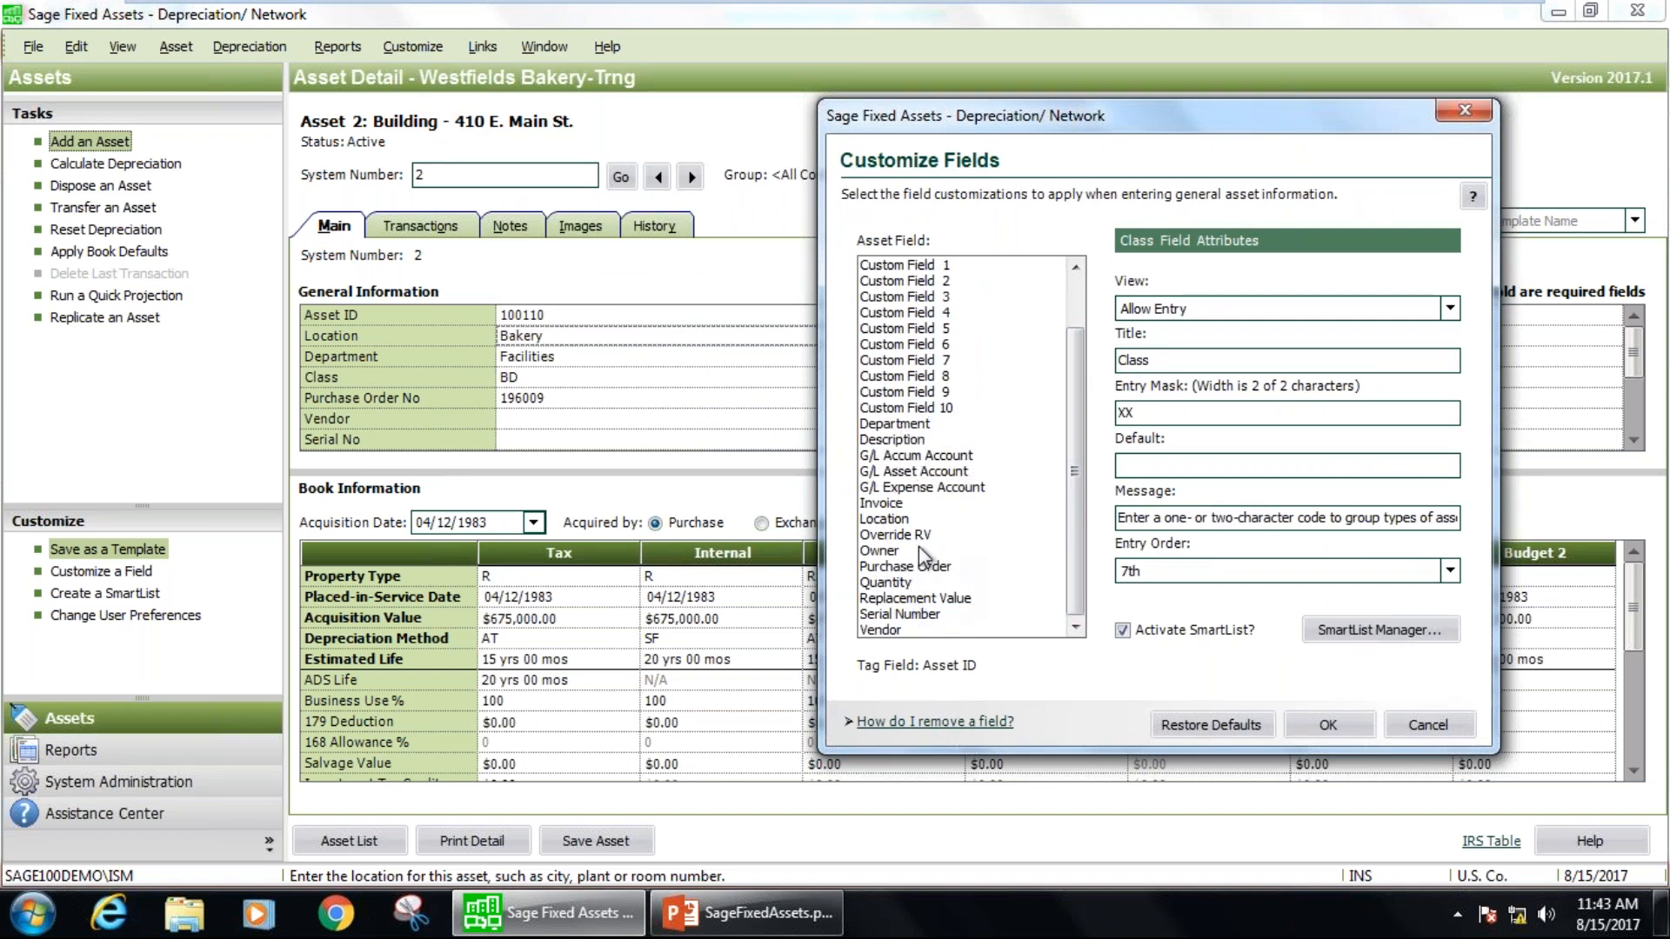
pyautogui.scroll(2, 1026, 374)
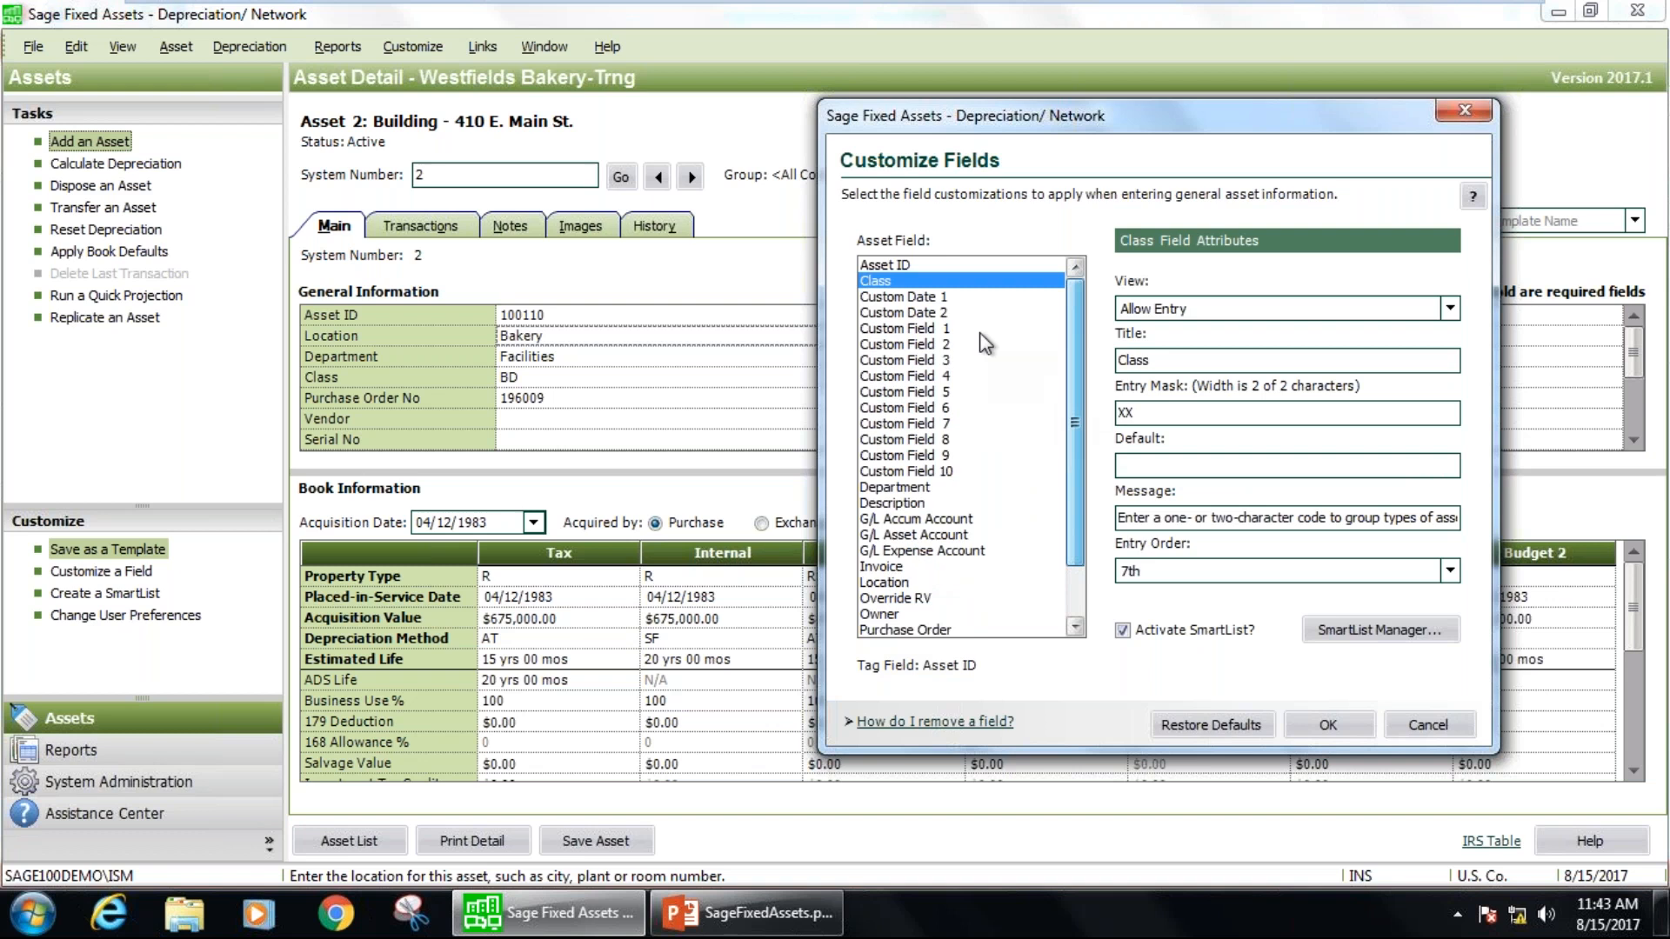
pyautogui.scroll(-2, 1076, 435)
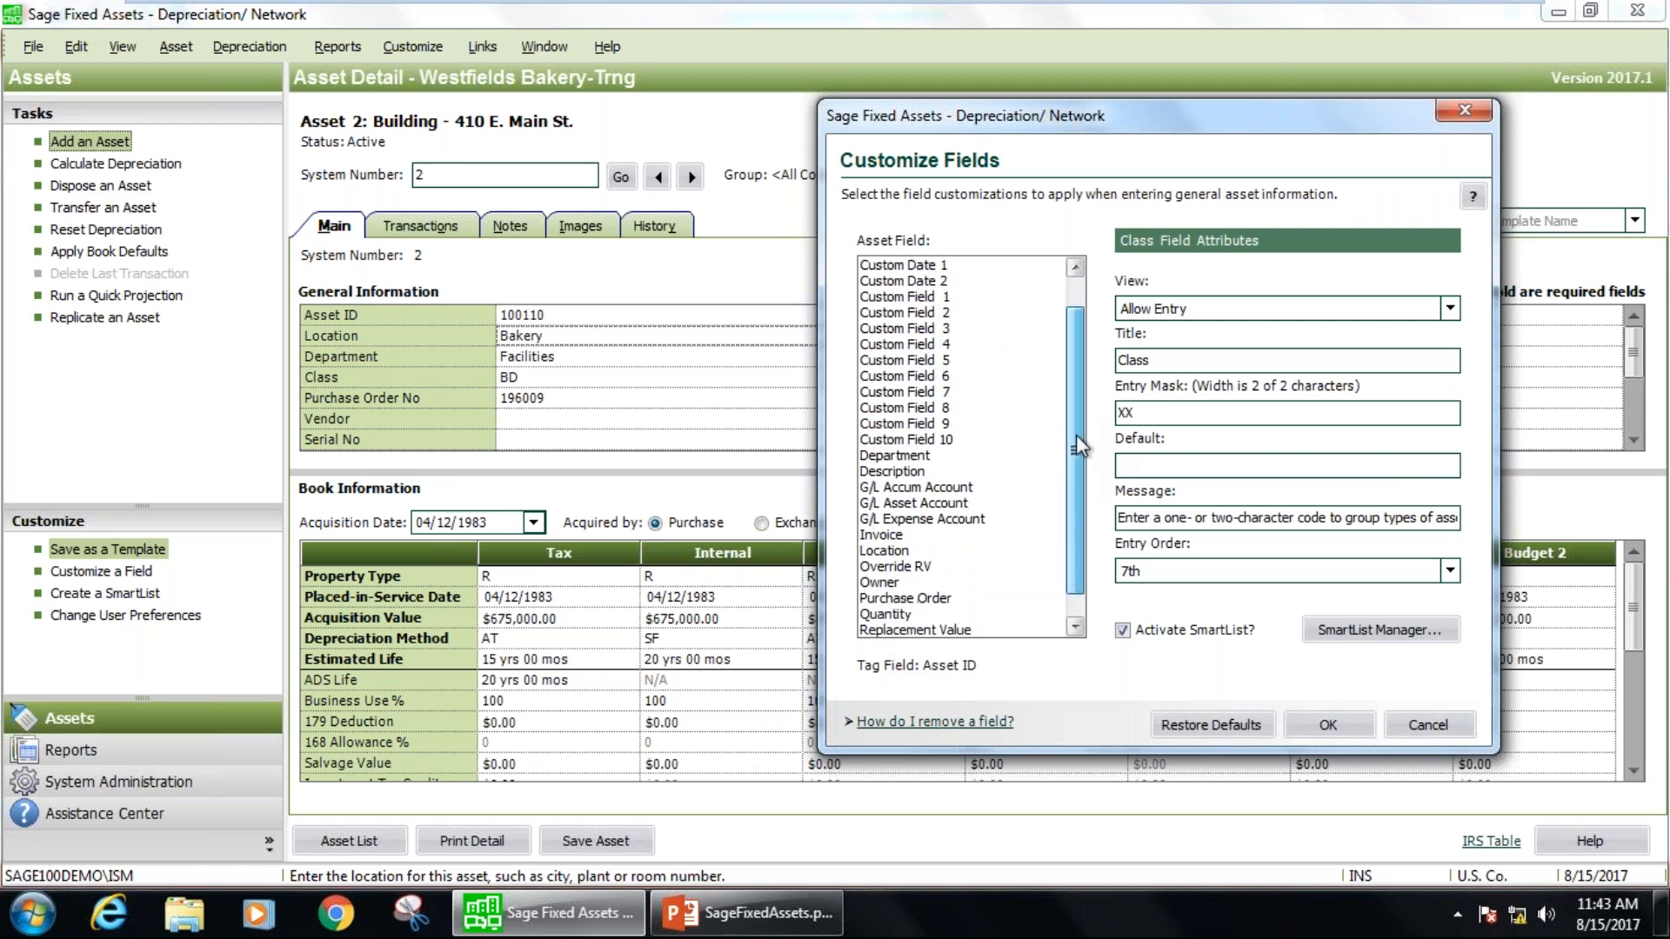
pyautogui.scroll(-1, 1077, 435)
pyautogui.scroll(2, 1087, 482)
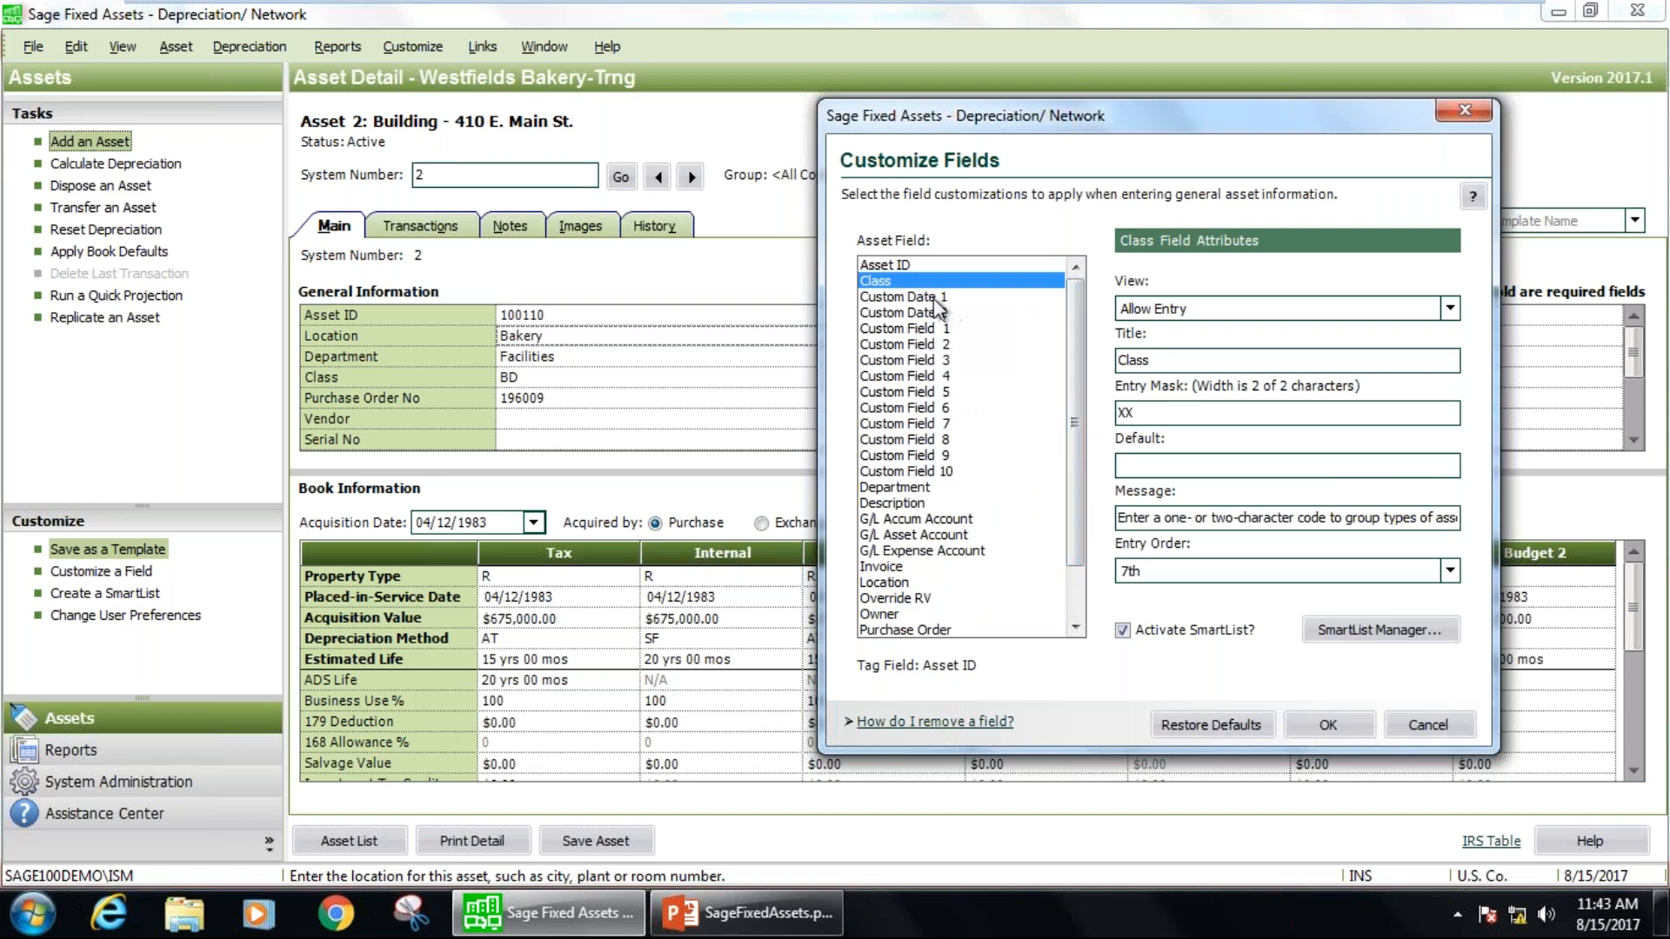
# Review the Custom Date 1 attributes, close the field customization, and find the matching Warranty Date field in the asset's general information.
pyautogui.click(940, 296)
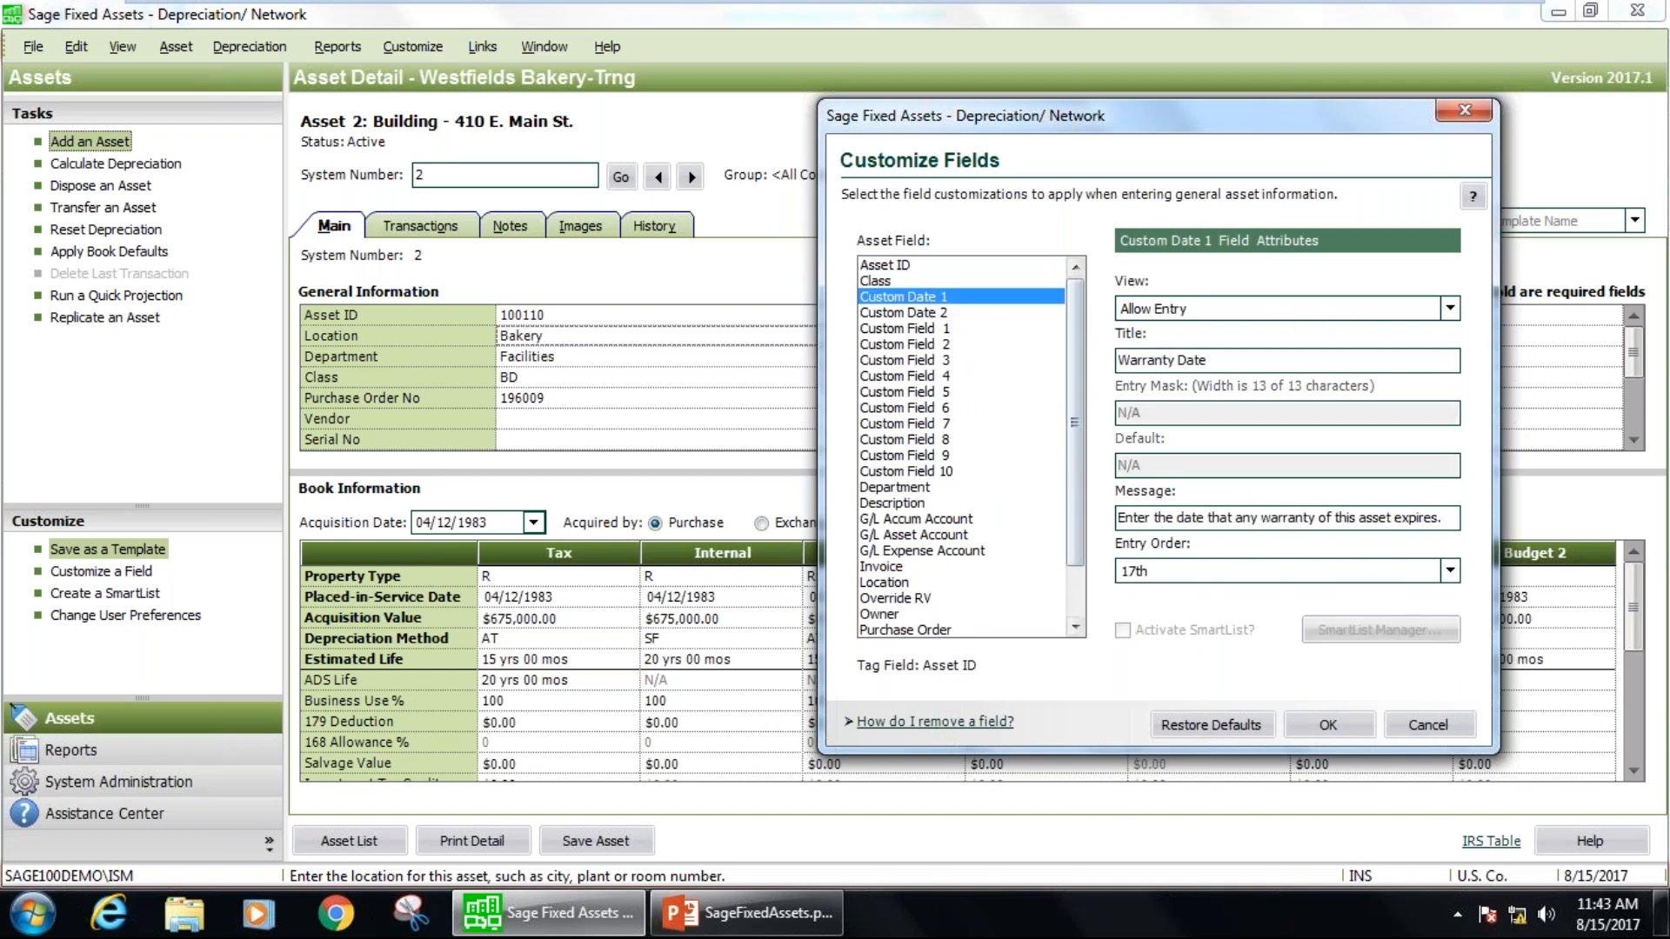
pyautogui.moveTo(1226, 358); pyautogui.dragTo(1083, 357)
pyautogui.click(1465, 110)
pyautogui.scroll(-4, 743, 419)
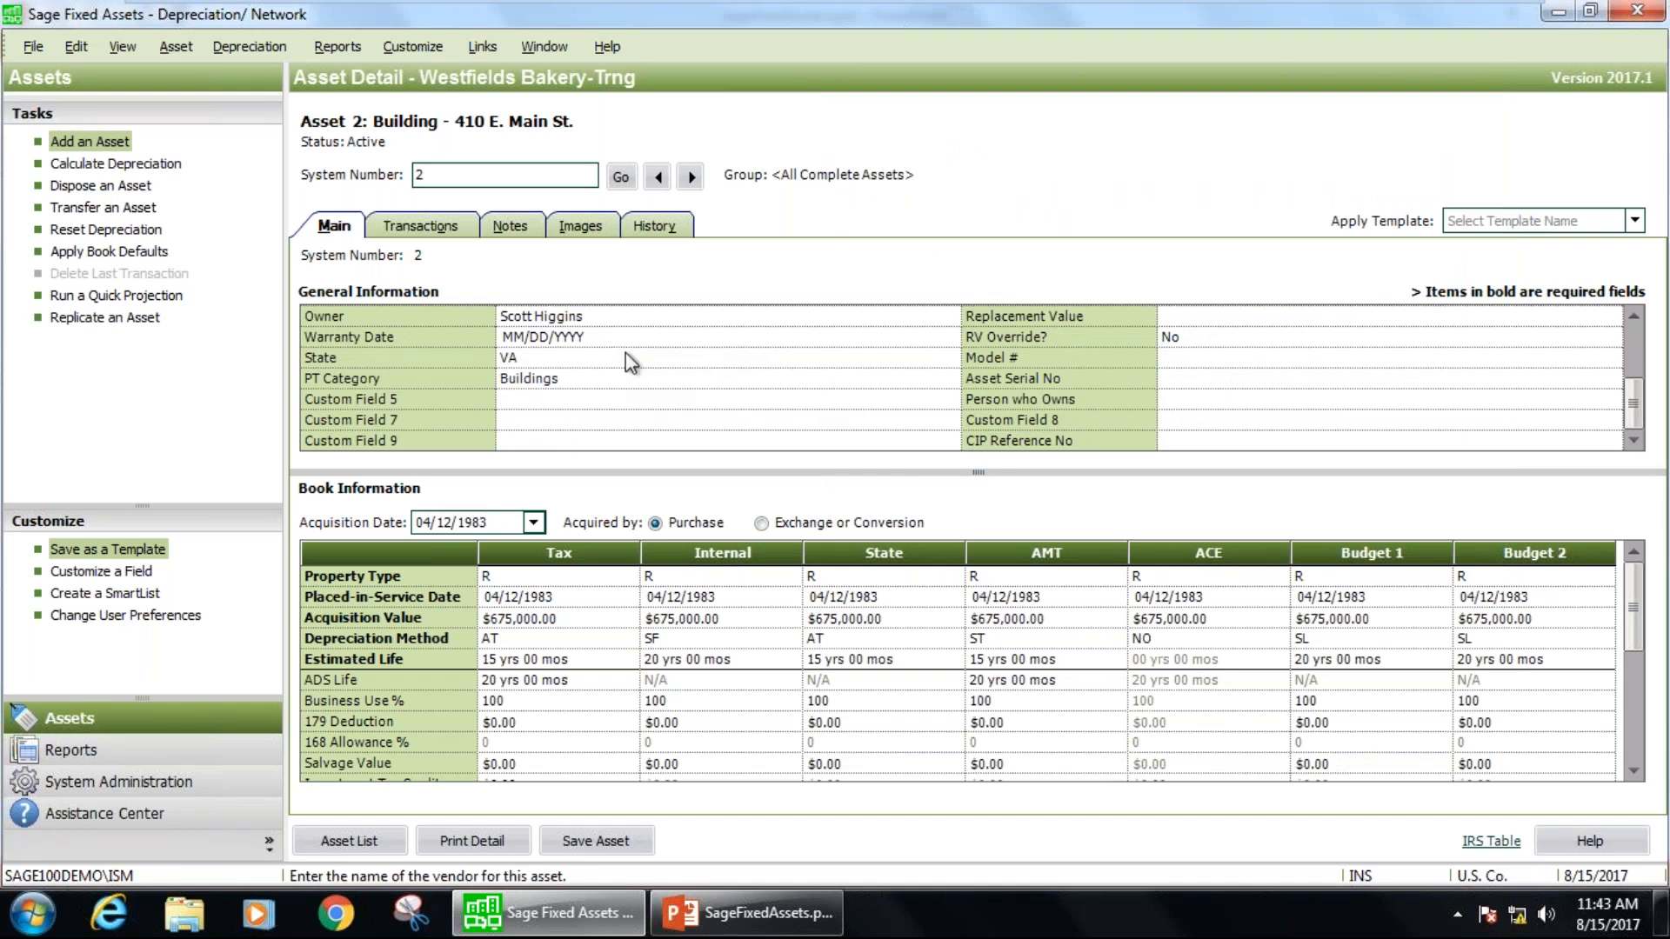
pyautogui.click(547, 339)
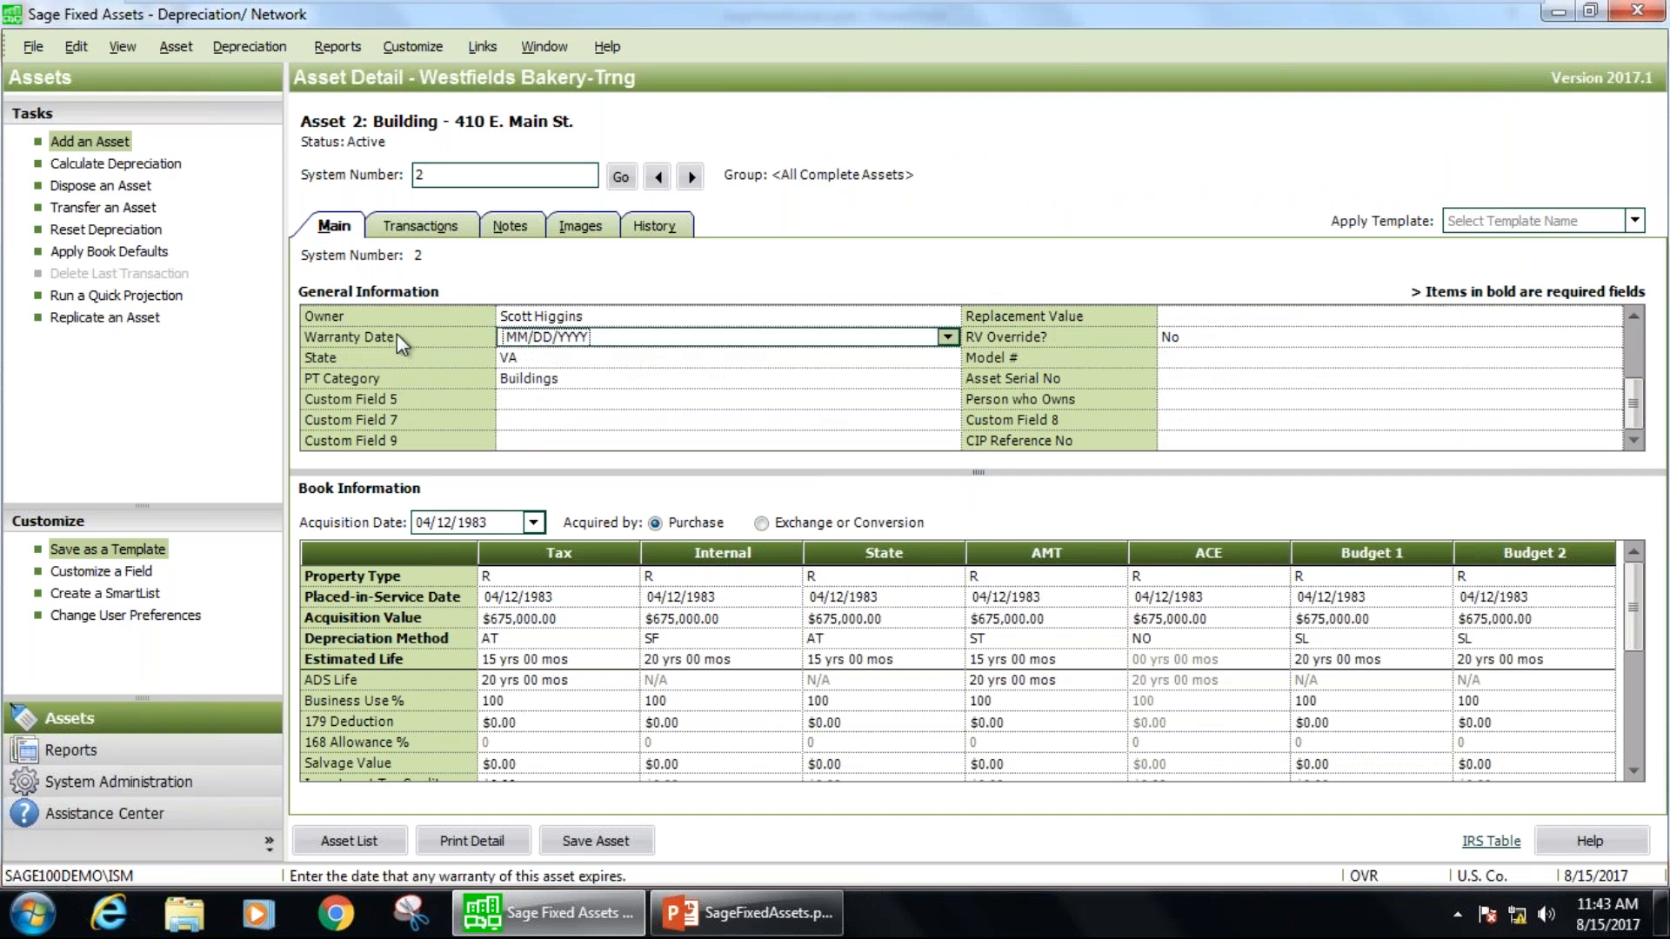
# Reopen the field customization settings and review the entry message defined for Custom Date 1.
pyautogui.click(428, 49)
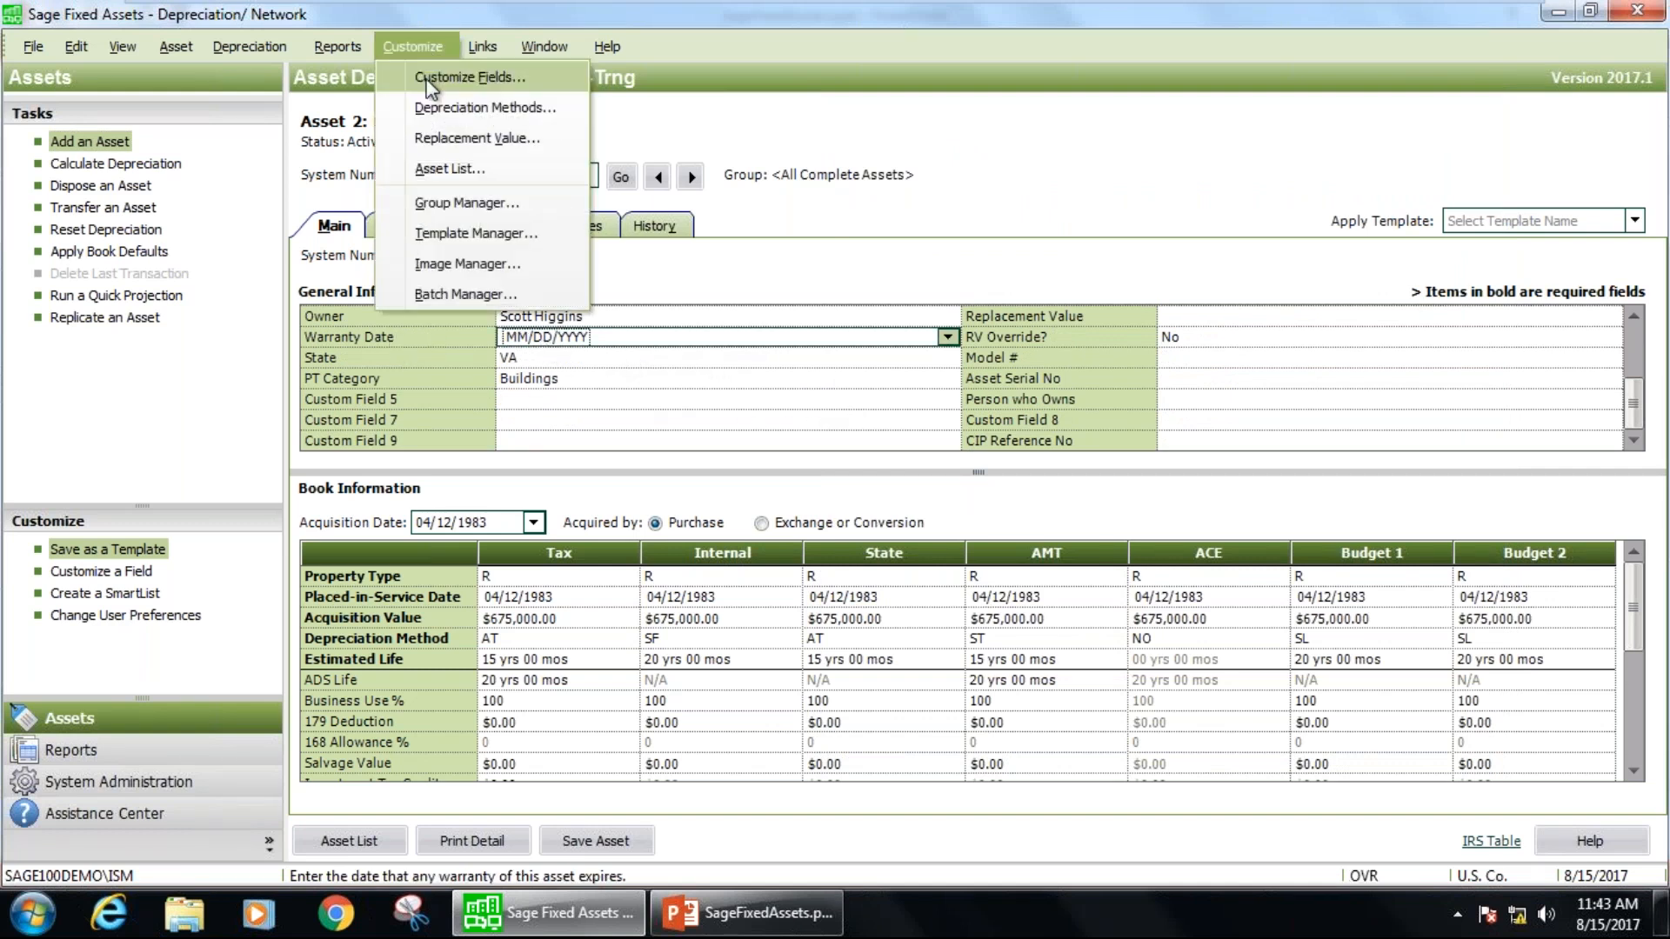
pyautogui.click(426, 78)
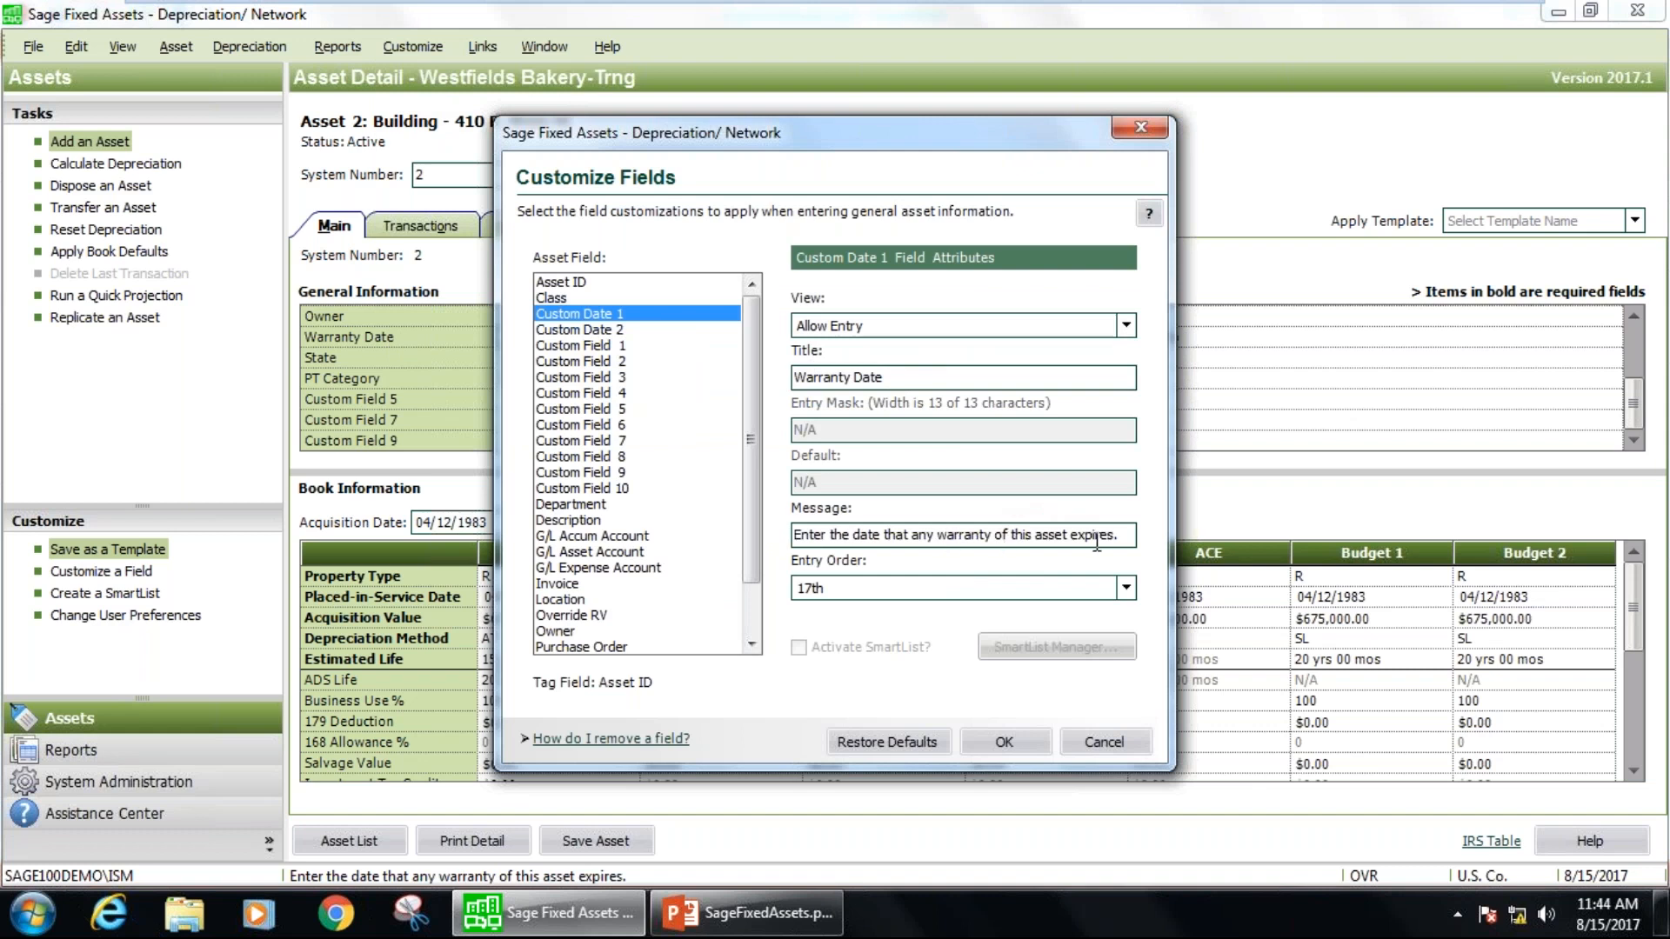
pyautogui.moveTo(1120, 535); pyautogui.dragTo(793, 534)
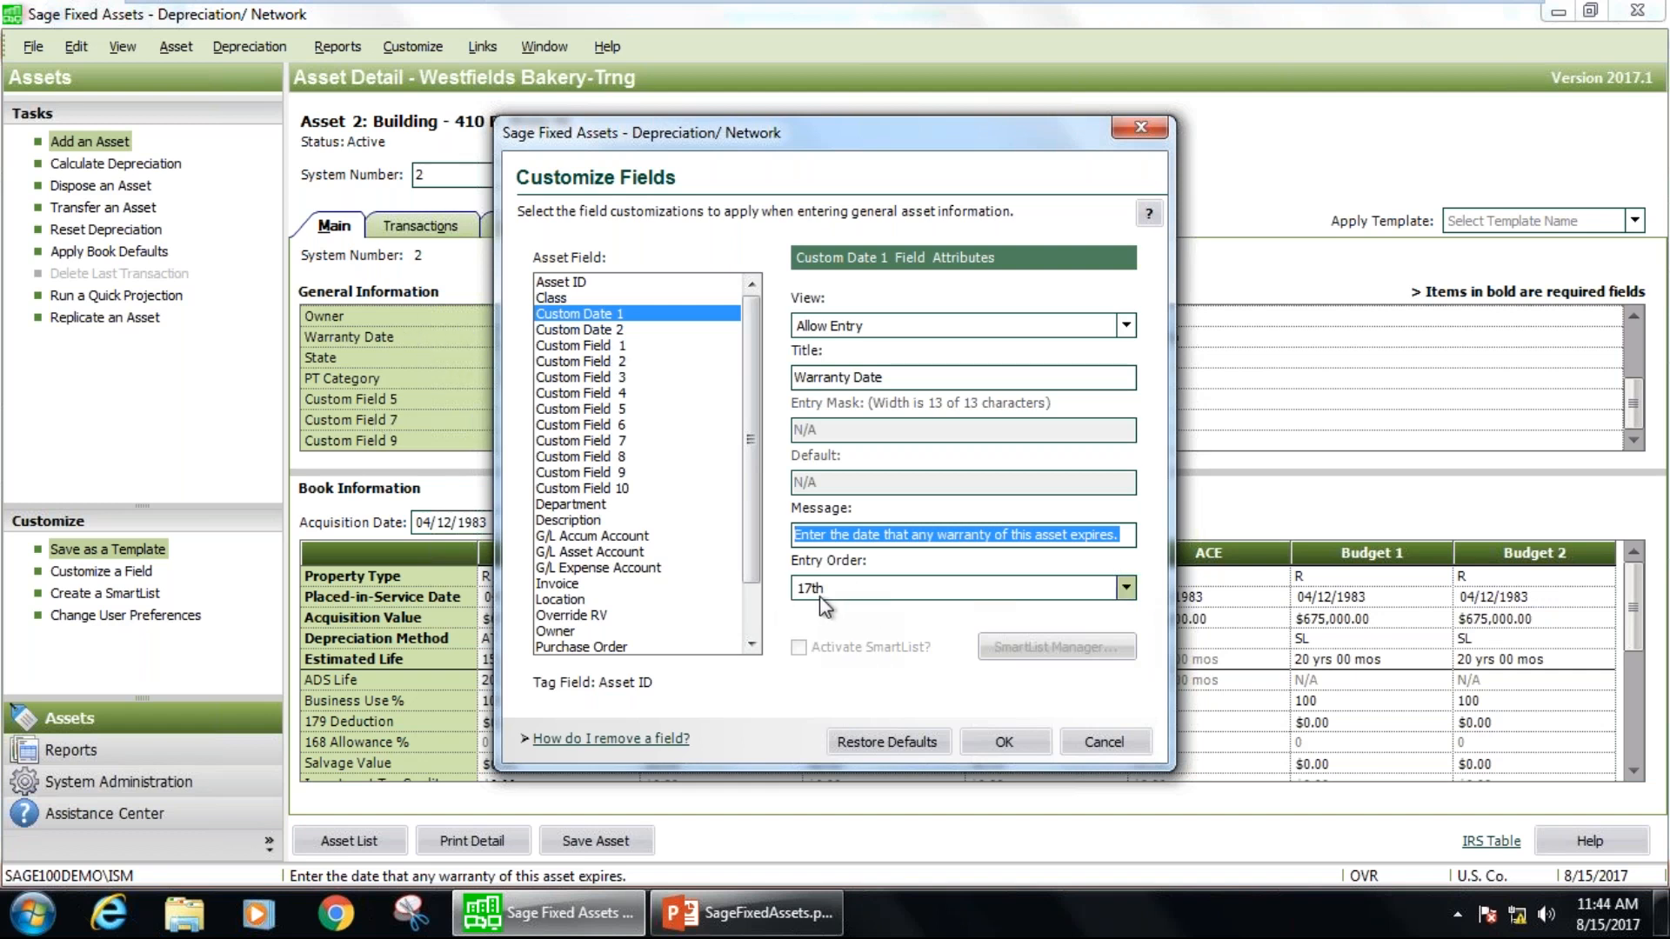
# Open the SmartList Manager for the Department field and review its existing entries.
pyautogui.moveTo(909, 121); pyautogui.dragTo(1193, 136)
pyautogui.click(915, 508)
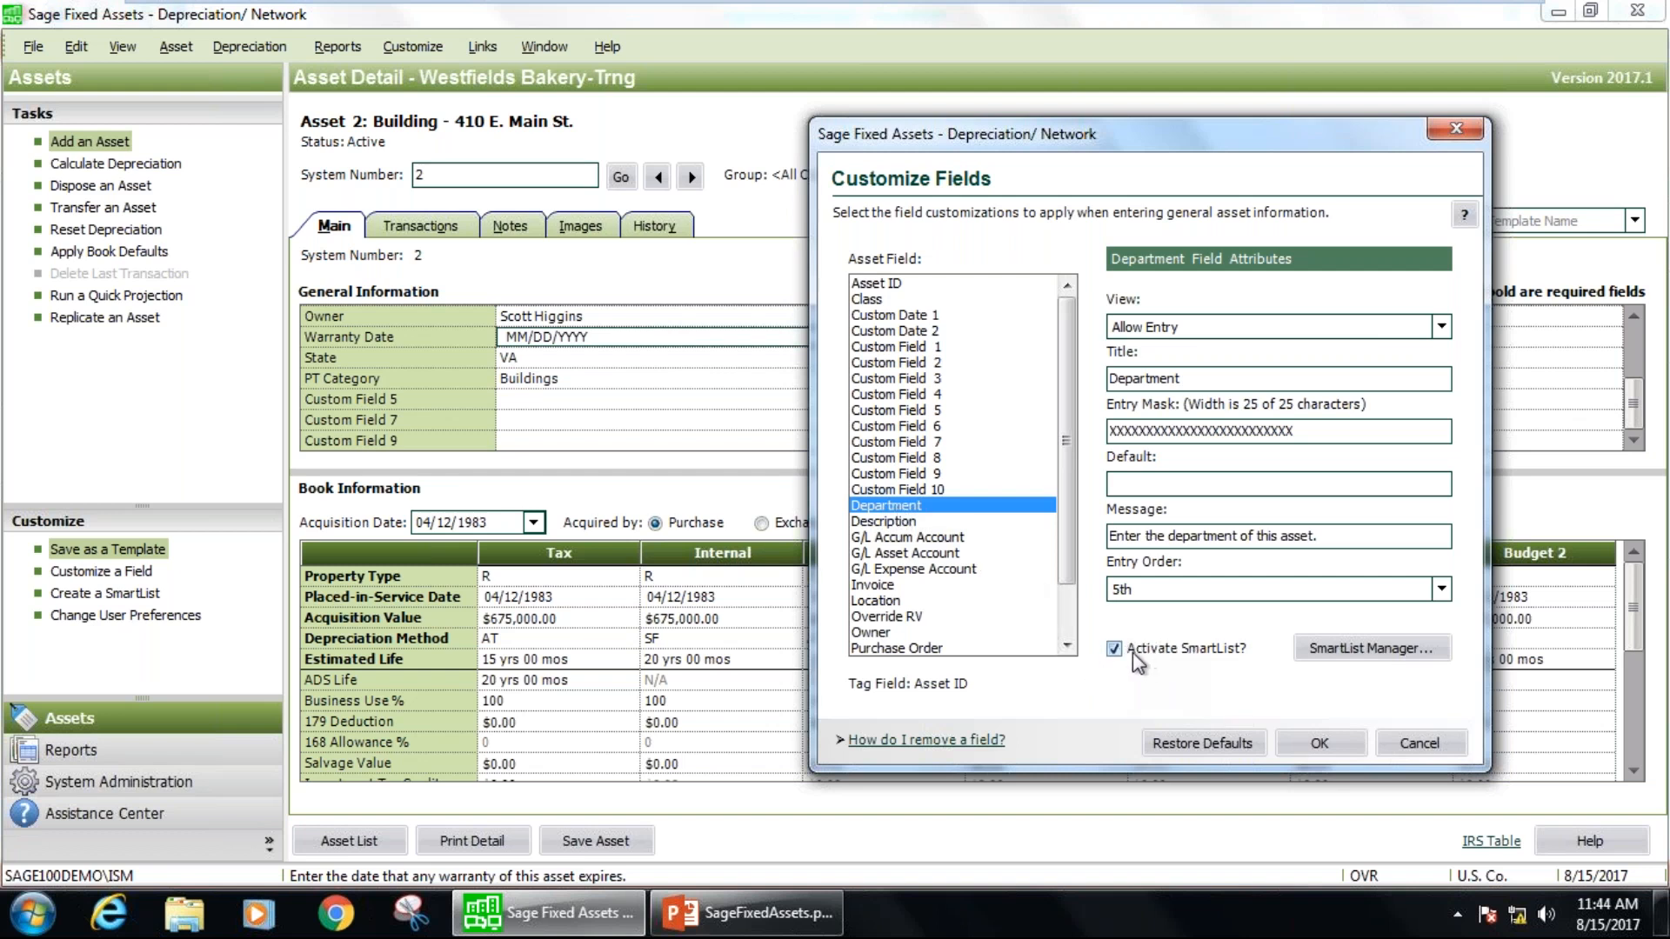
pyautogui.click(1363, 651)
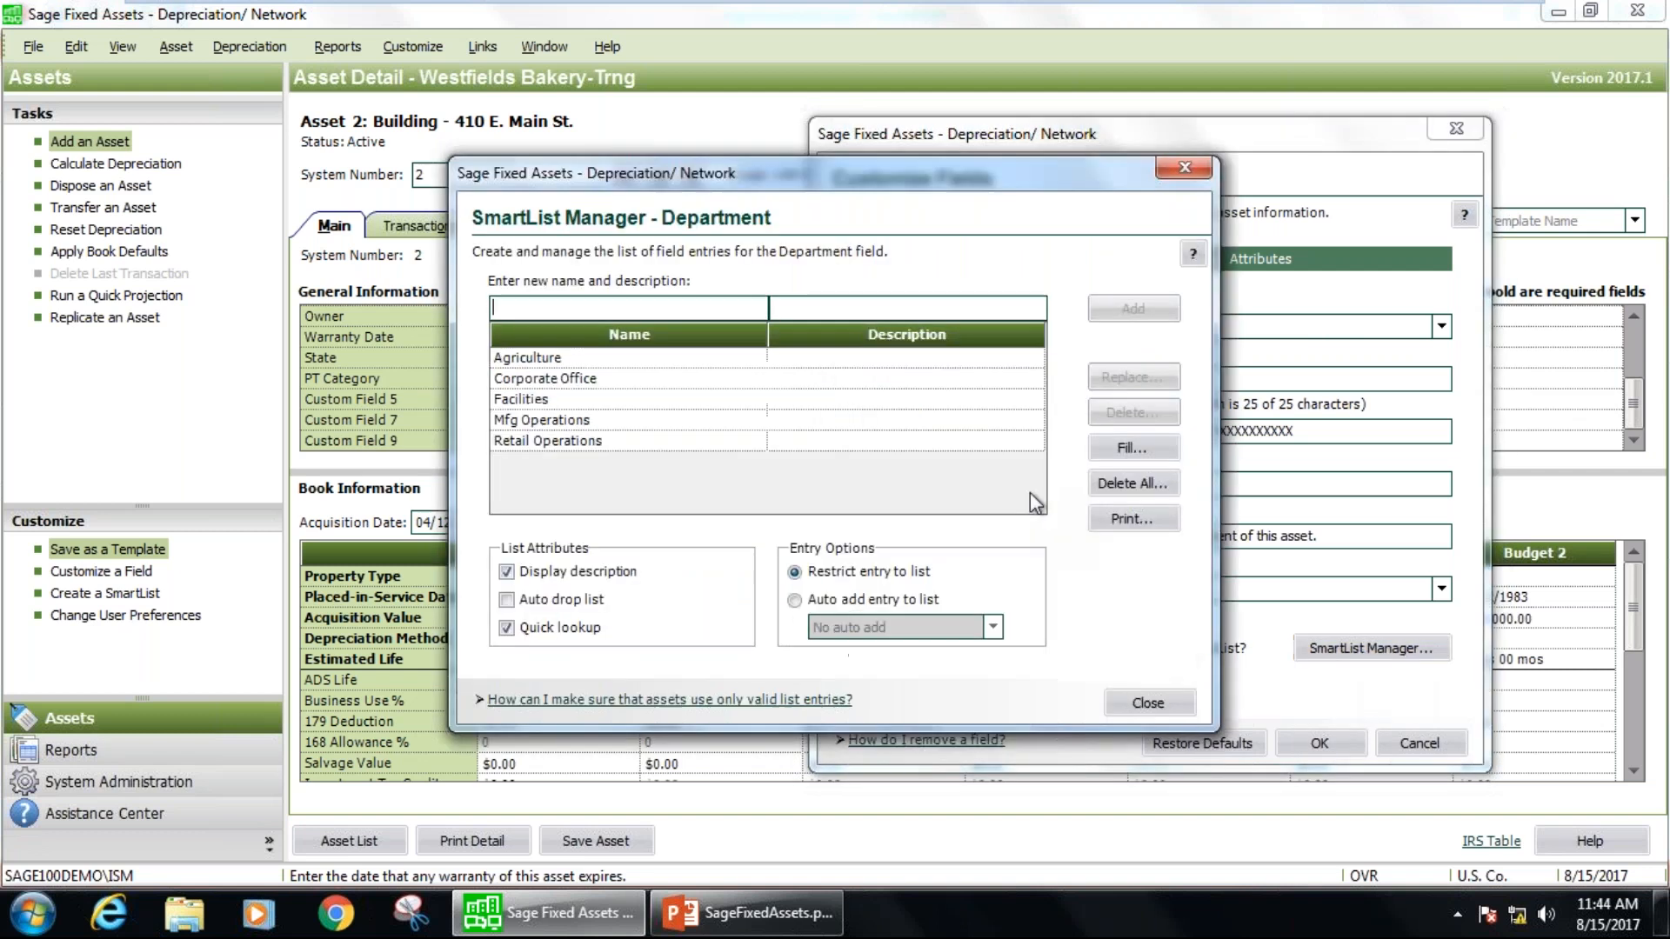
pyautogui.moveTo(625, 361); pyautogui.dragTo(580, 442)
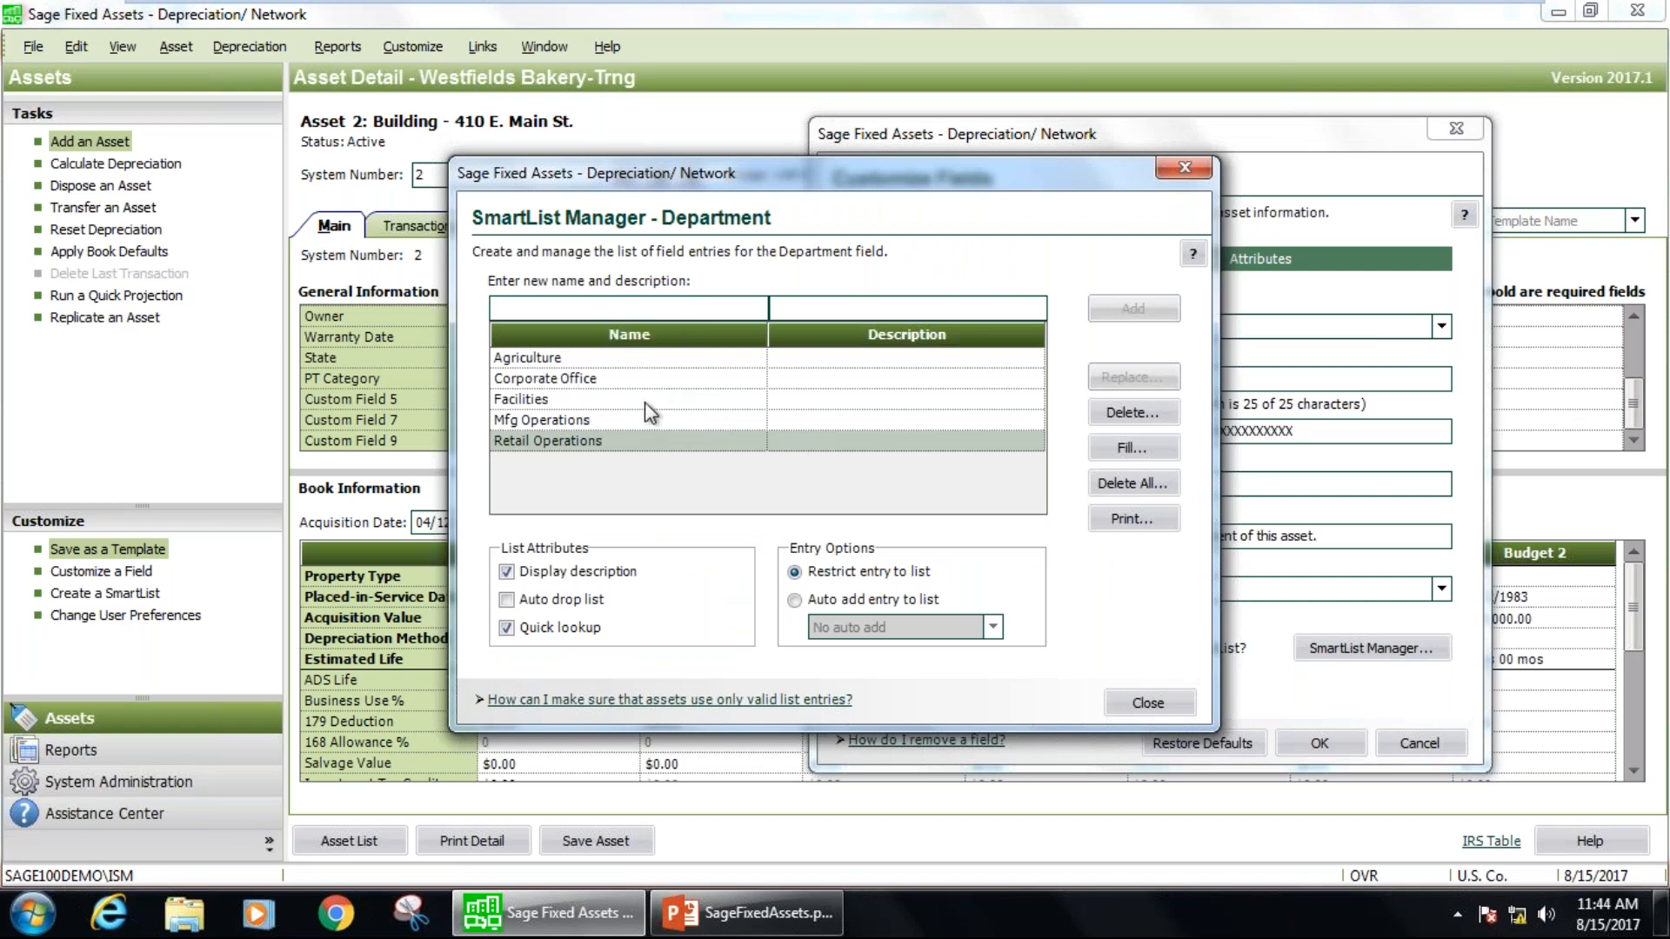
# Add the entry "Accounting Oprations" to the Department SmartList, close the SmartList Manager and save the field customization.
pyautogui.click(553, 306)
pyautogui.write('A')
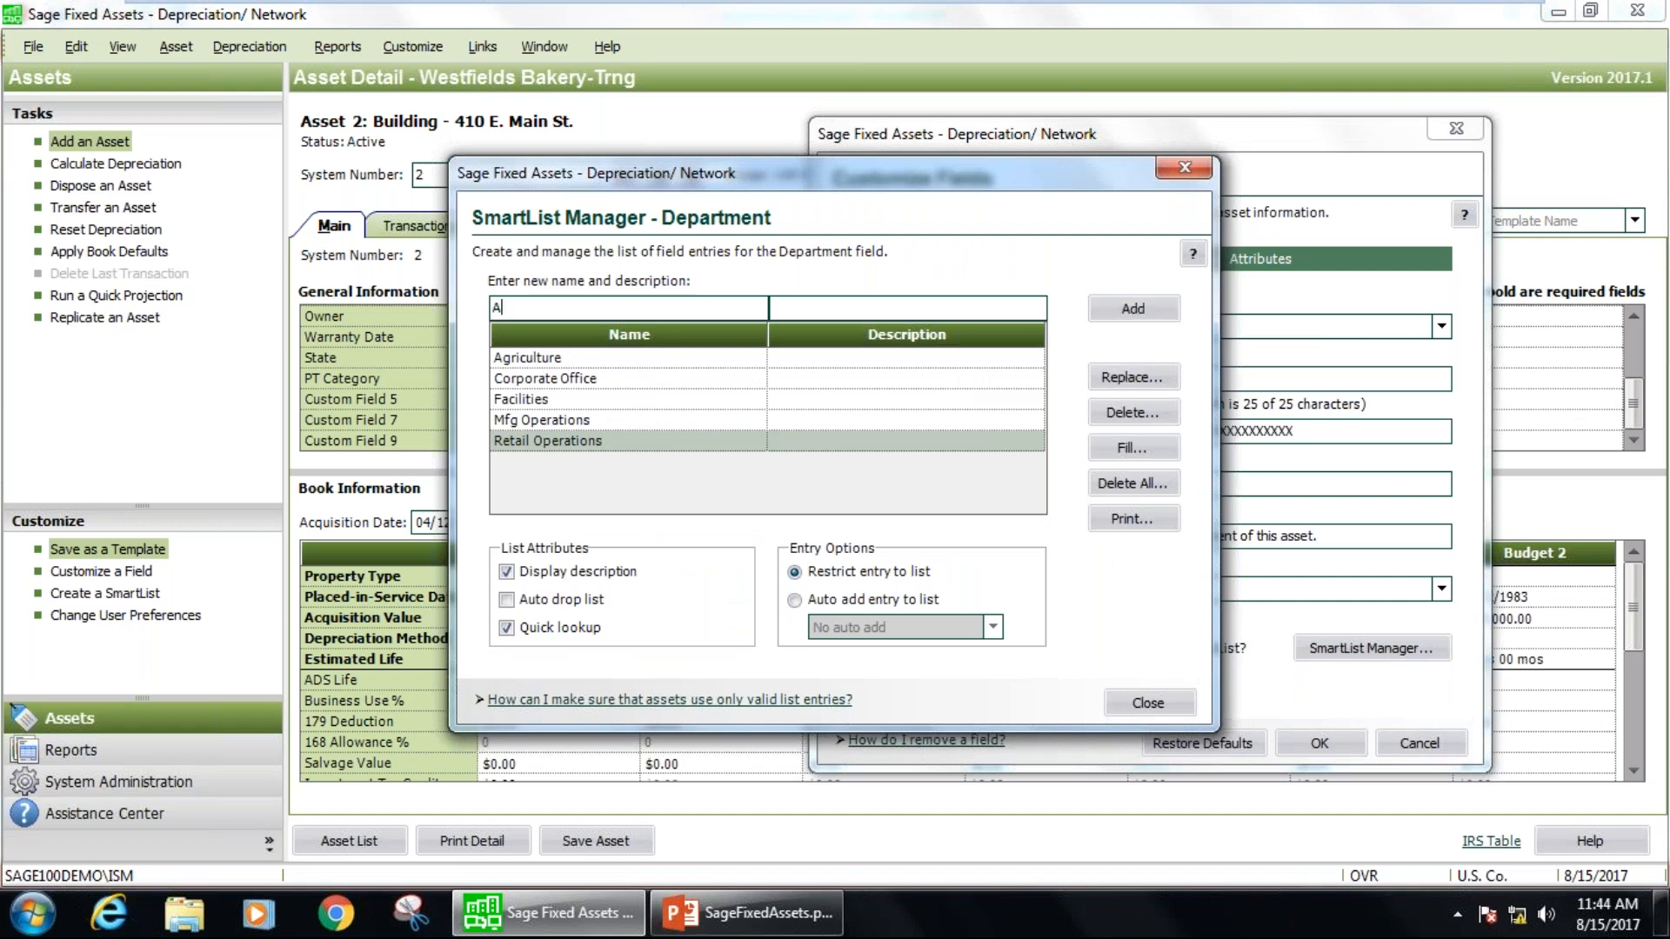
pyautogui.write('ccounting Oprations')
pyautogui.click(1132, 310)
pyautogui.click(554, 360)
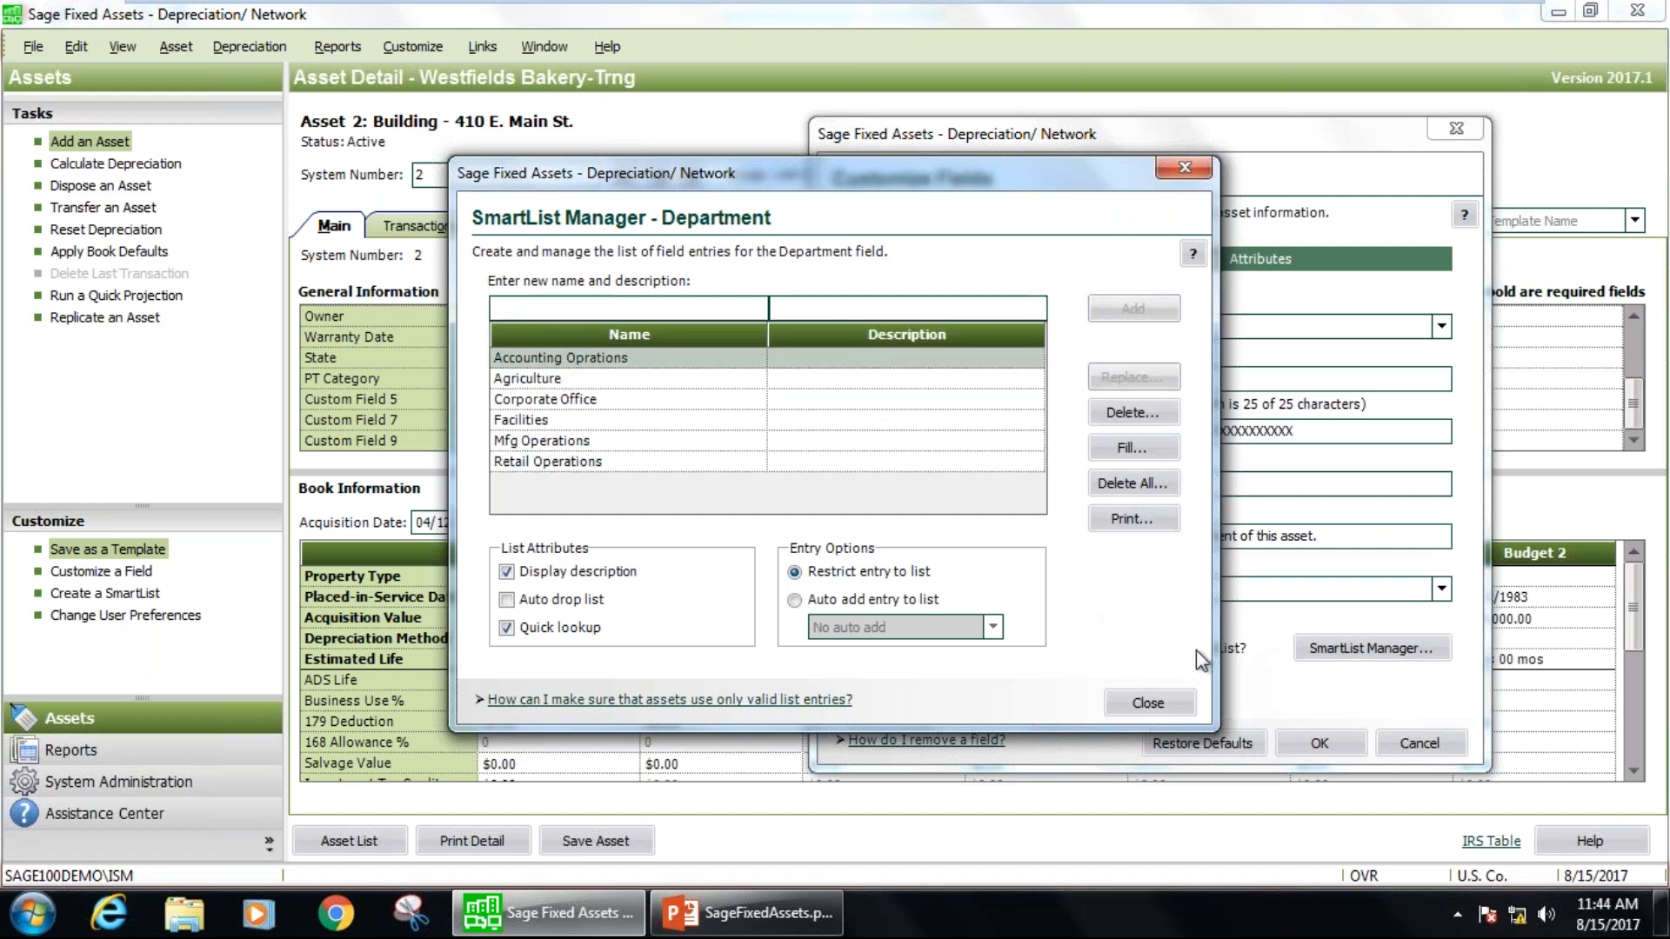
pyautogui.click(1148, 702)
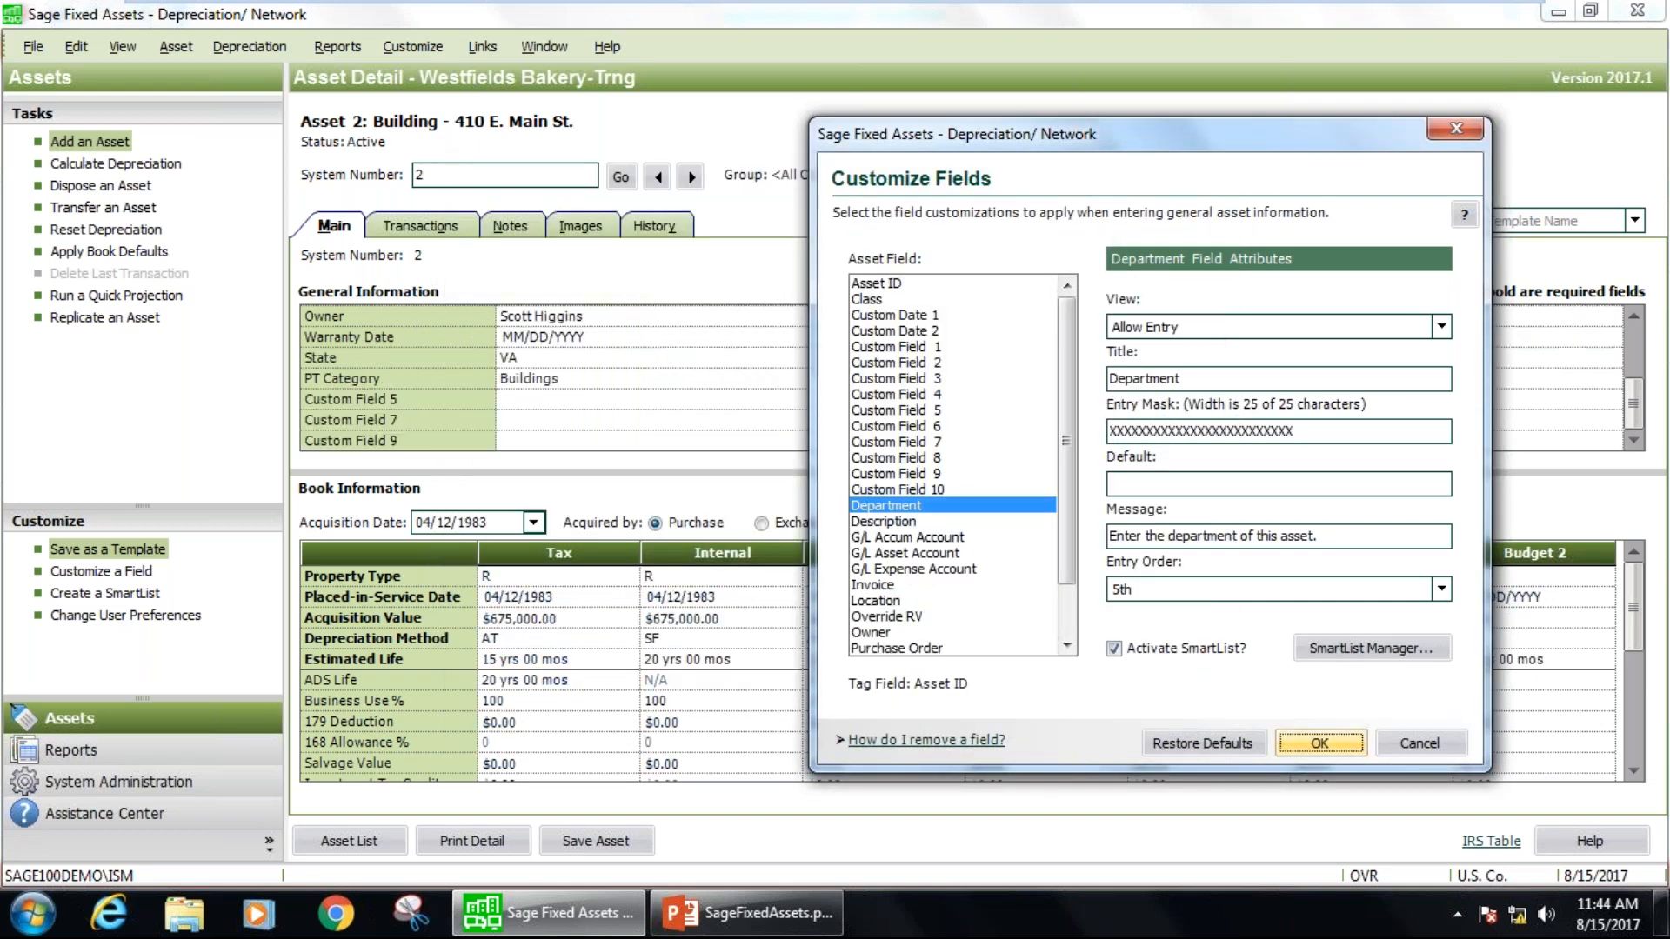
pyautogui.press('Return')
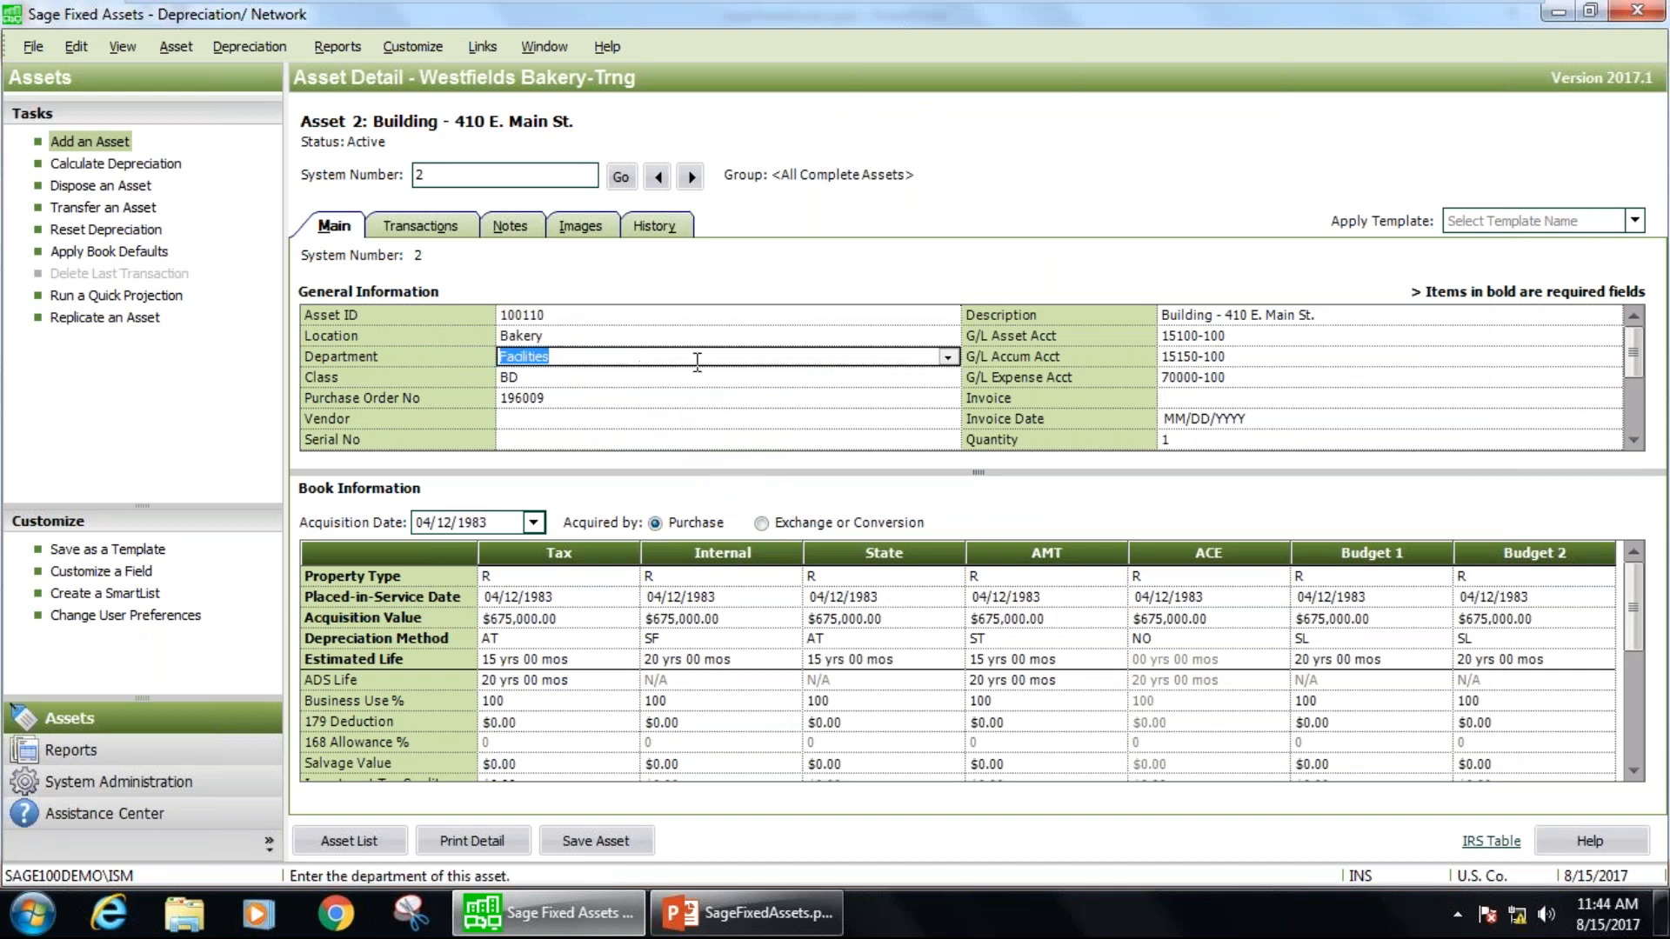
# Check the department choices available in the asset's general information, and look over the books in its book information.
pyautogui.click(947, 358)
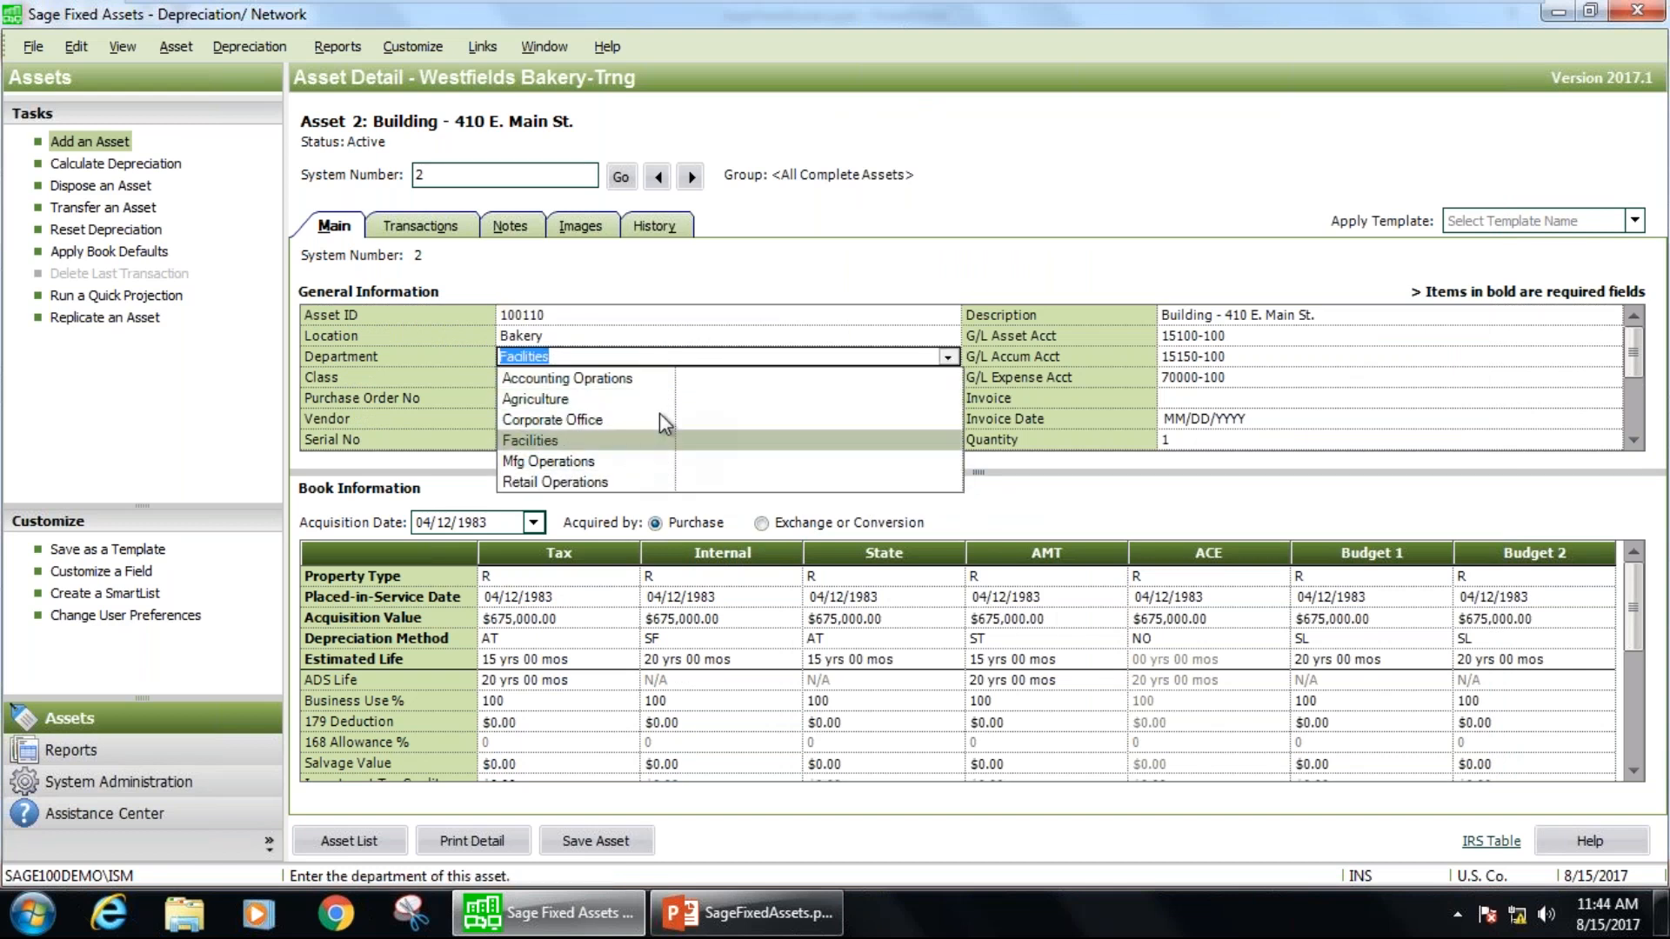
pyautogui.click(947, 280)
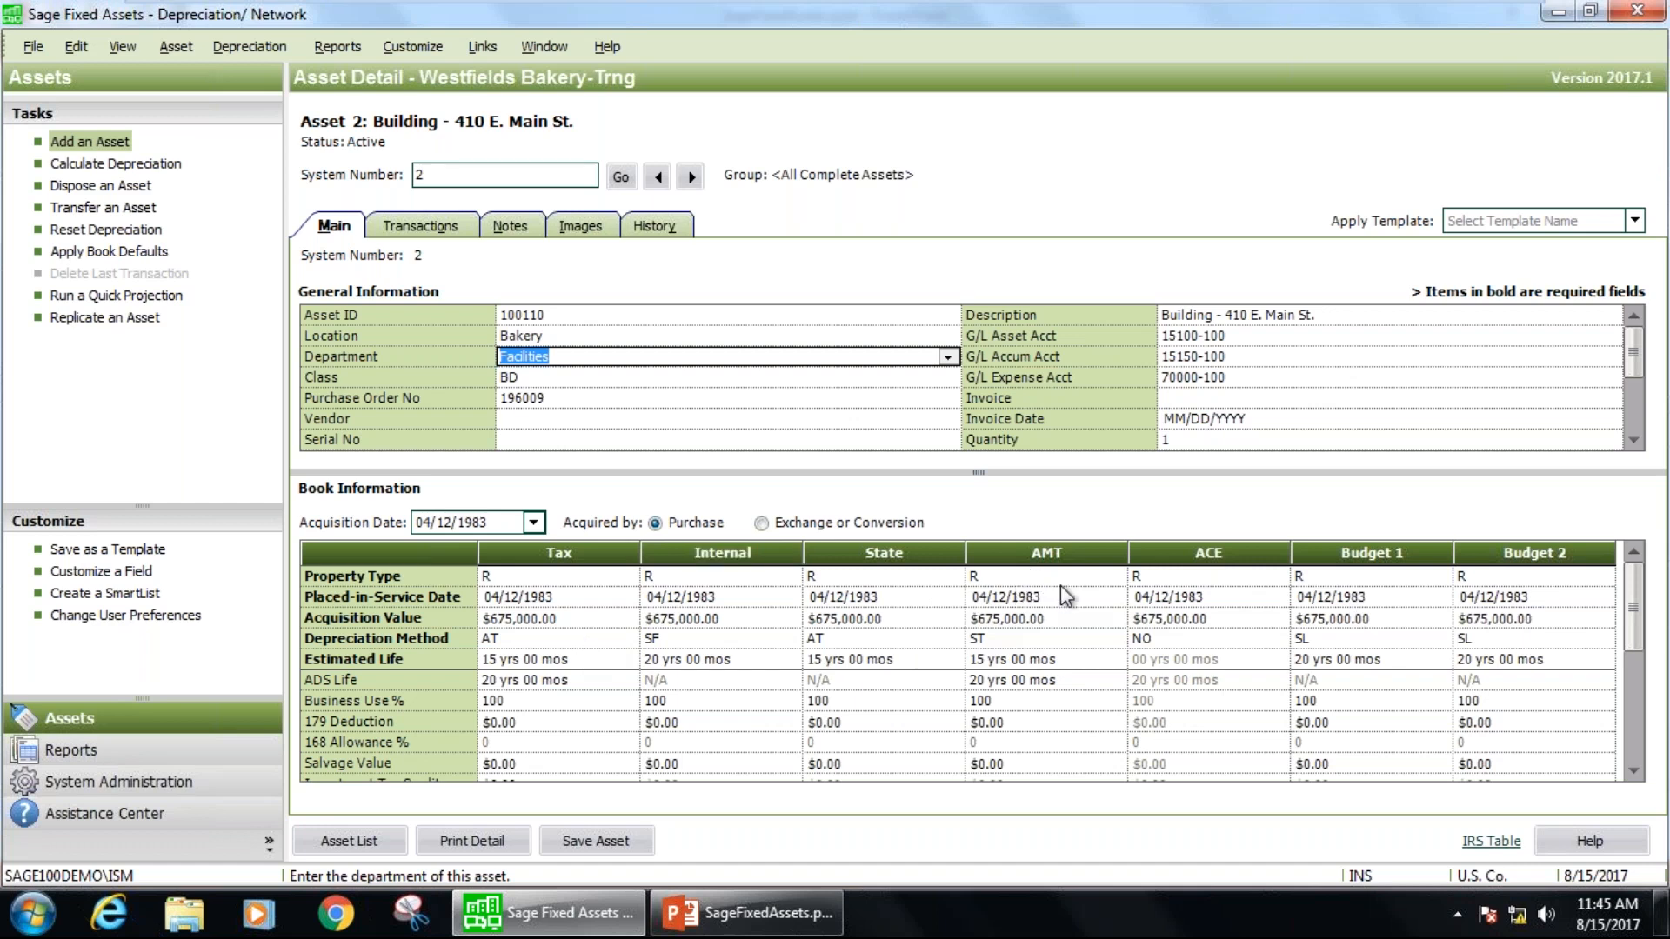
pyautogui.click(1396, 561)
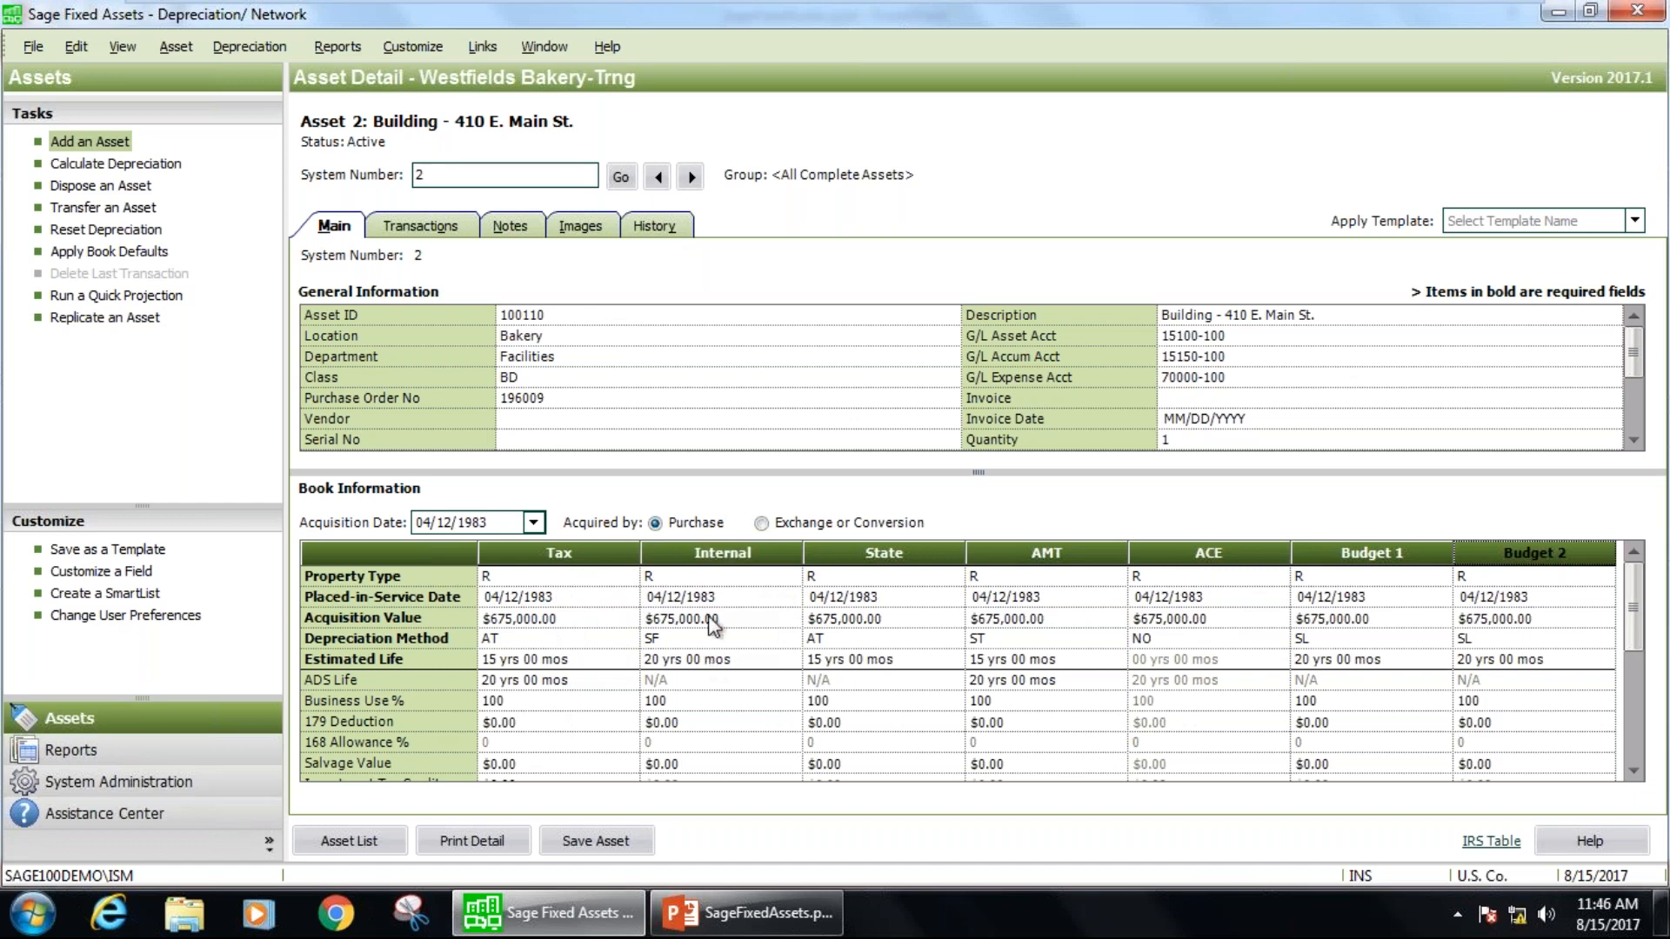
# Review the property type choices, the placed-in-service date and the acquisition value in the asset's Tax book.
pyautogui.click(515, 575)
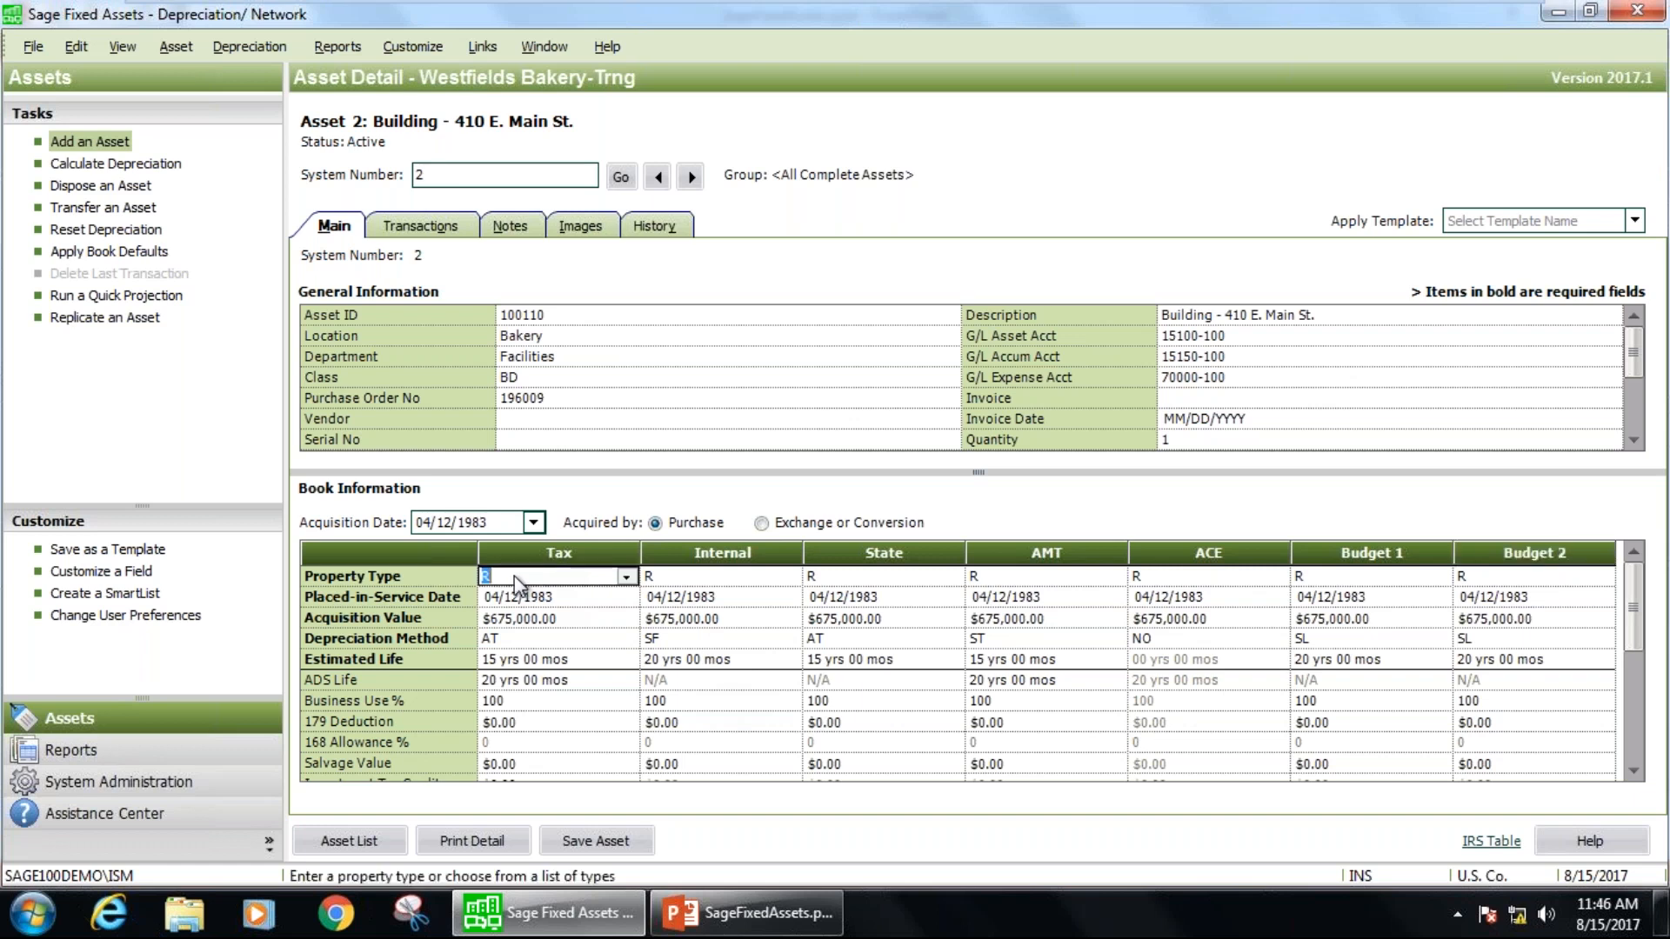
pyautogui.click(626, 578)
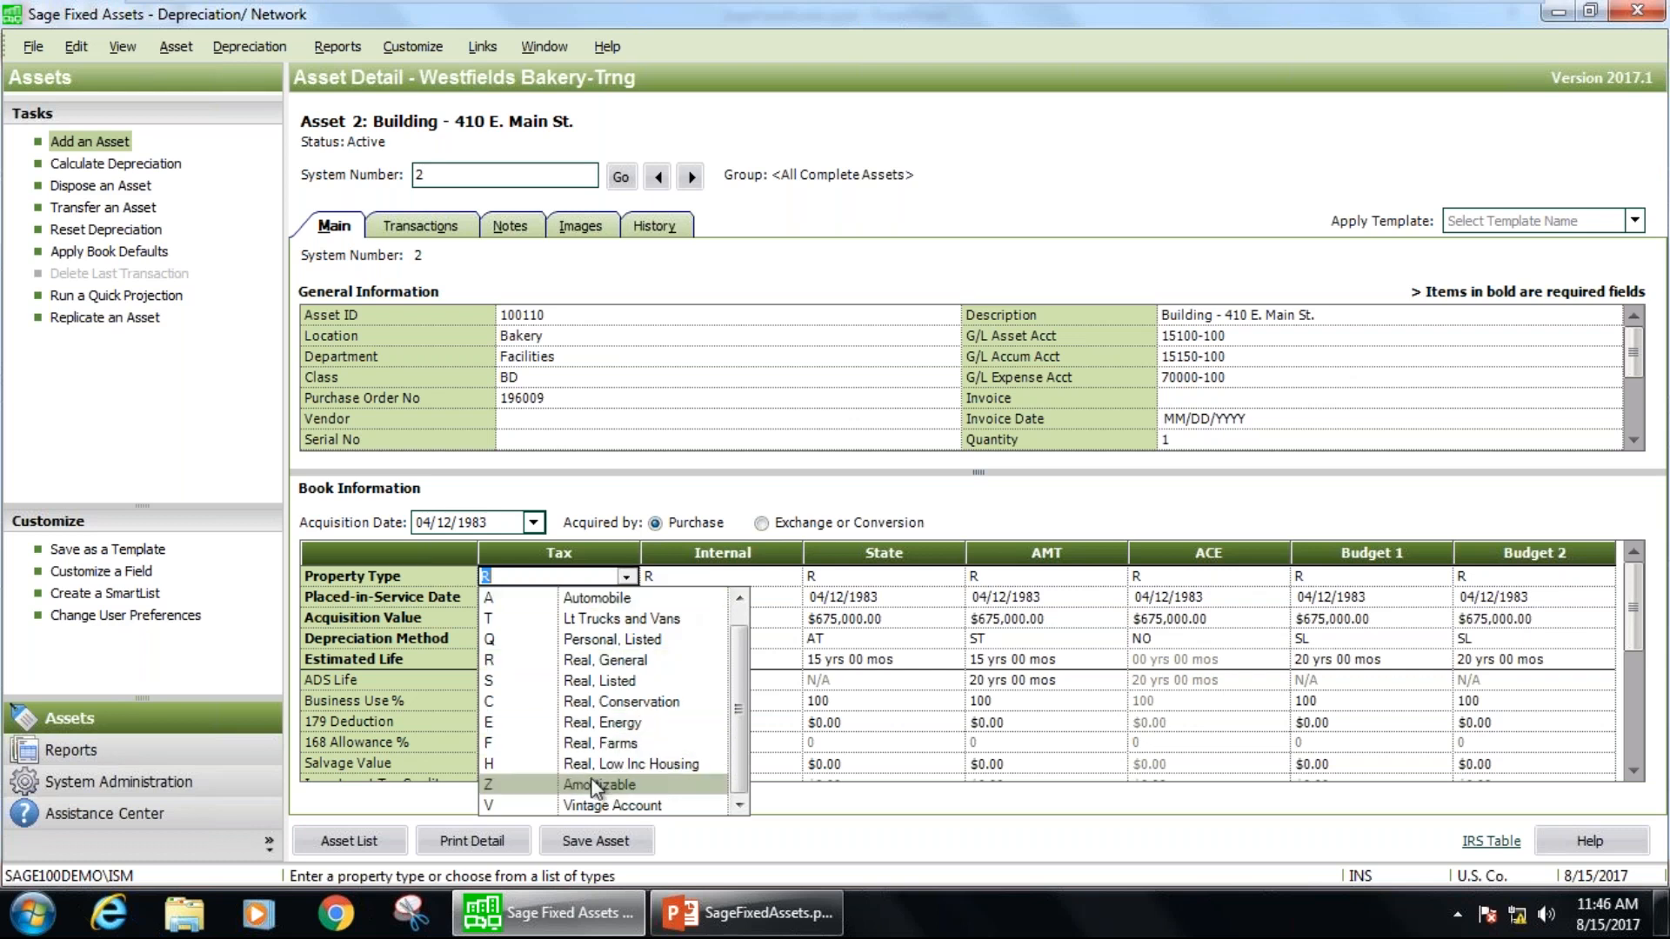
pyautogui.click(625, 578)
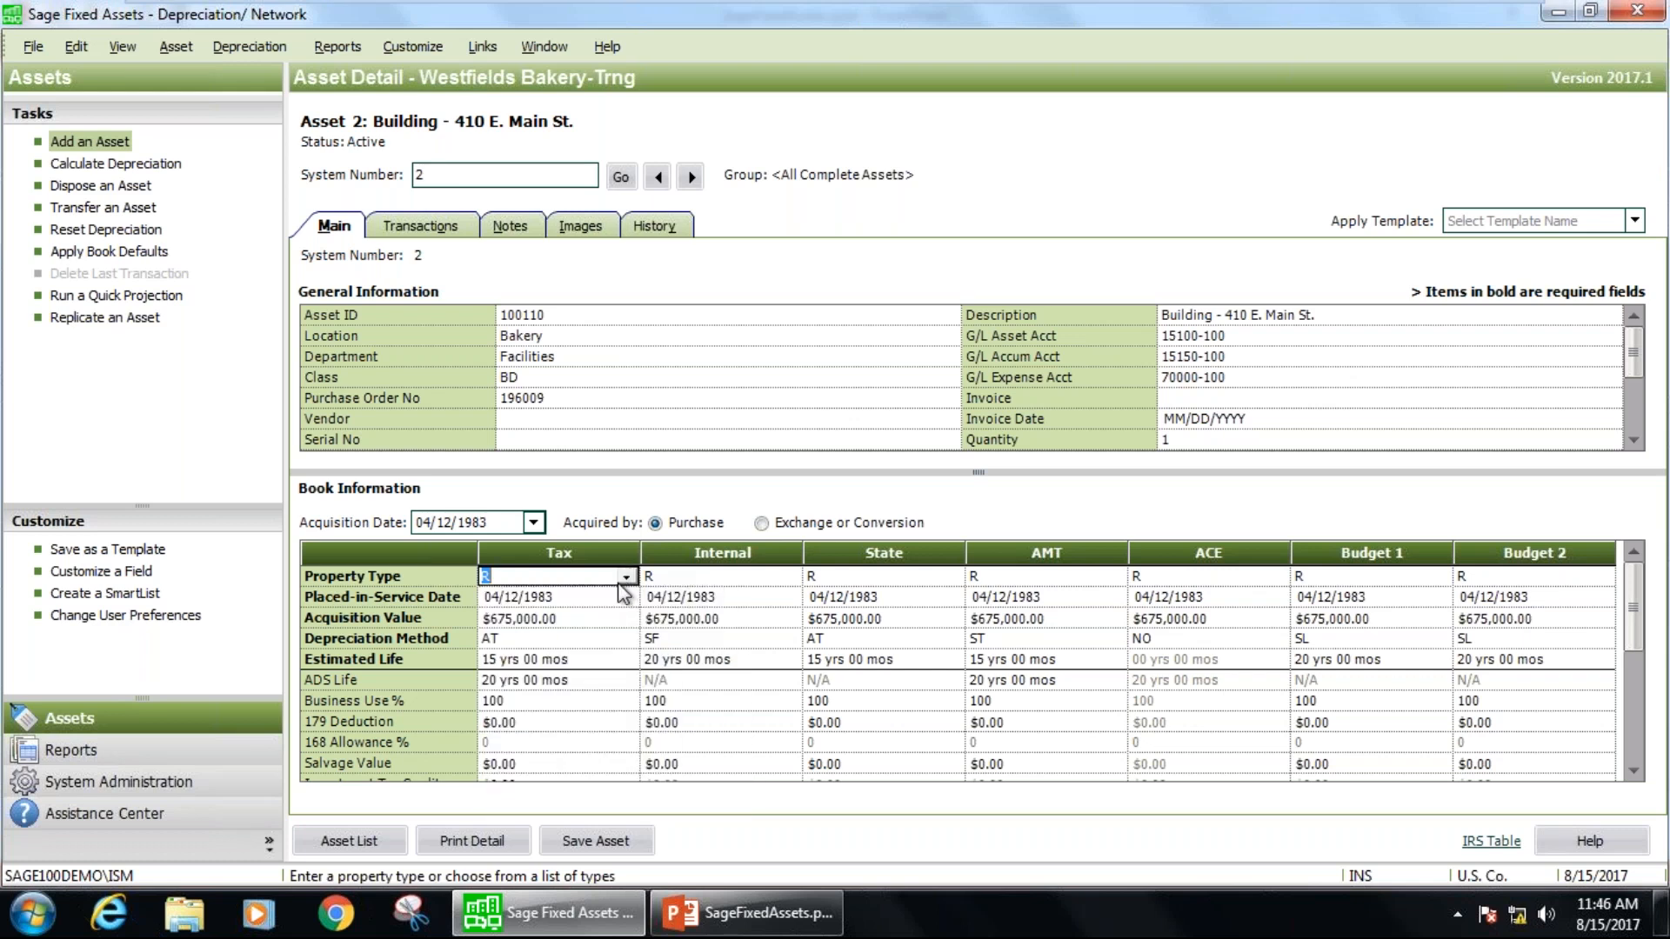
pyautogui.click(577, 598)
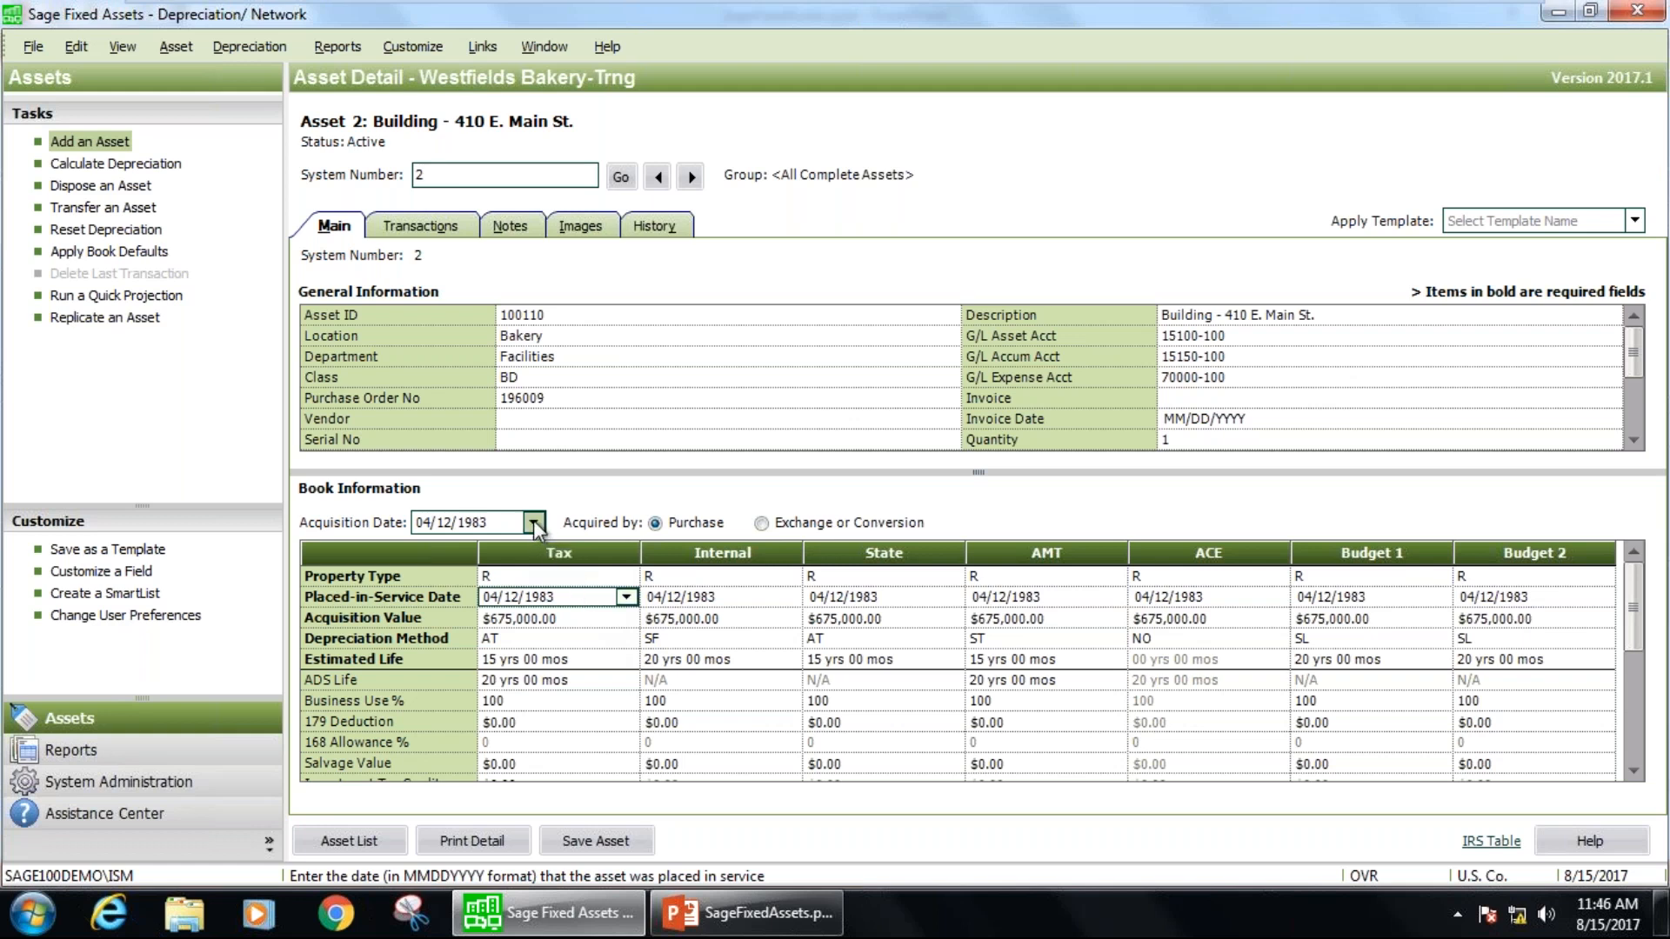
pyautogui.click(550, 618)
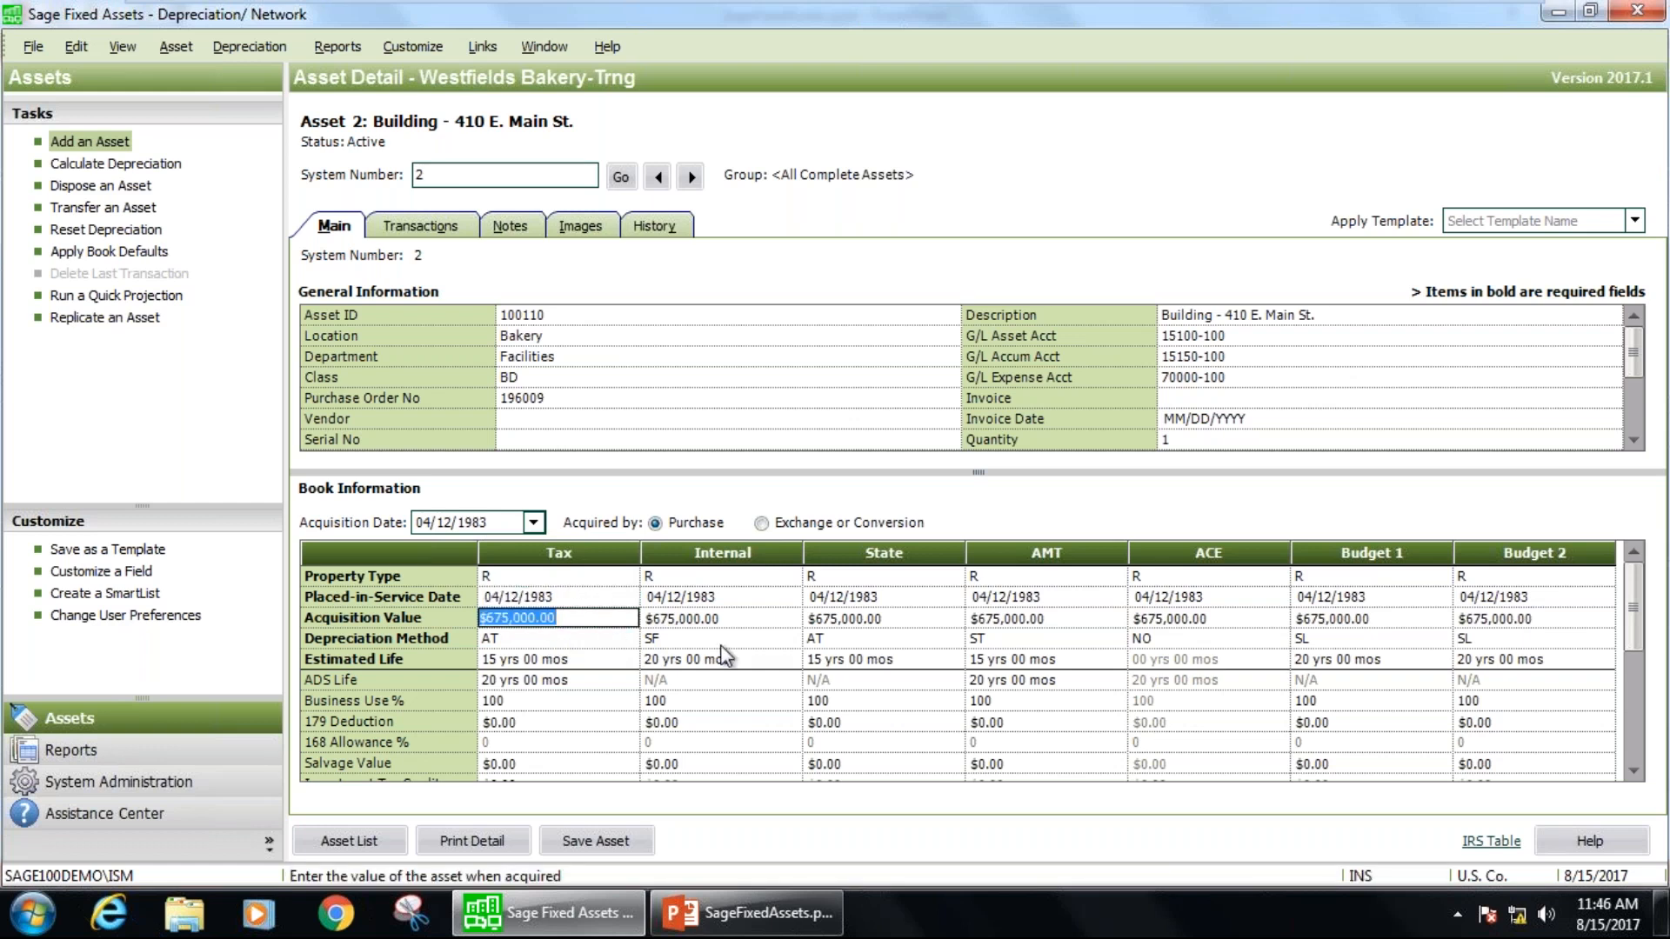
# Examine the full list of depreciation methods offered for the Tax book and check the Internal book's method field.
pyautogui.click(529, 640)
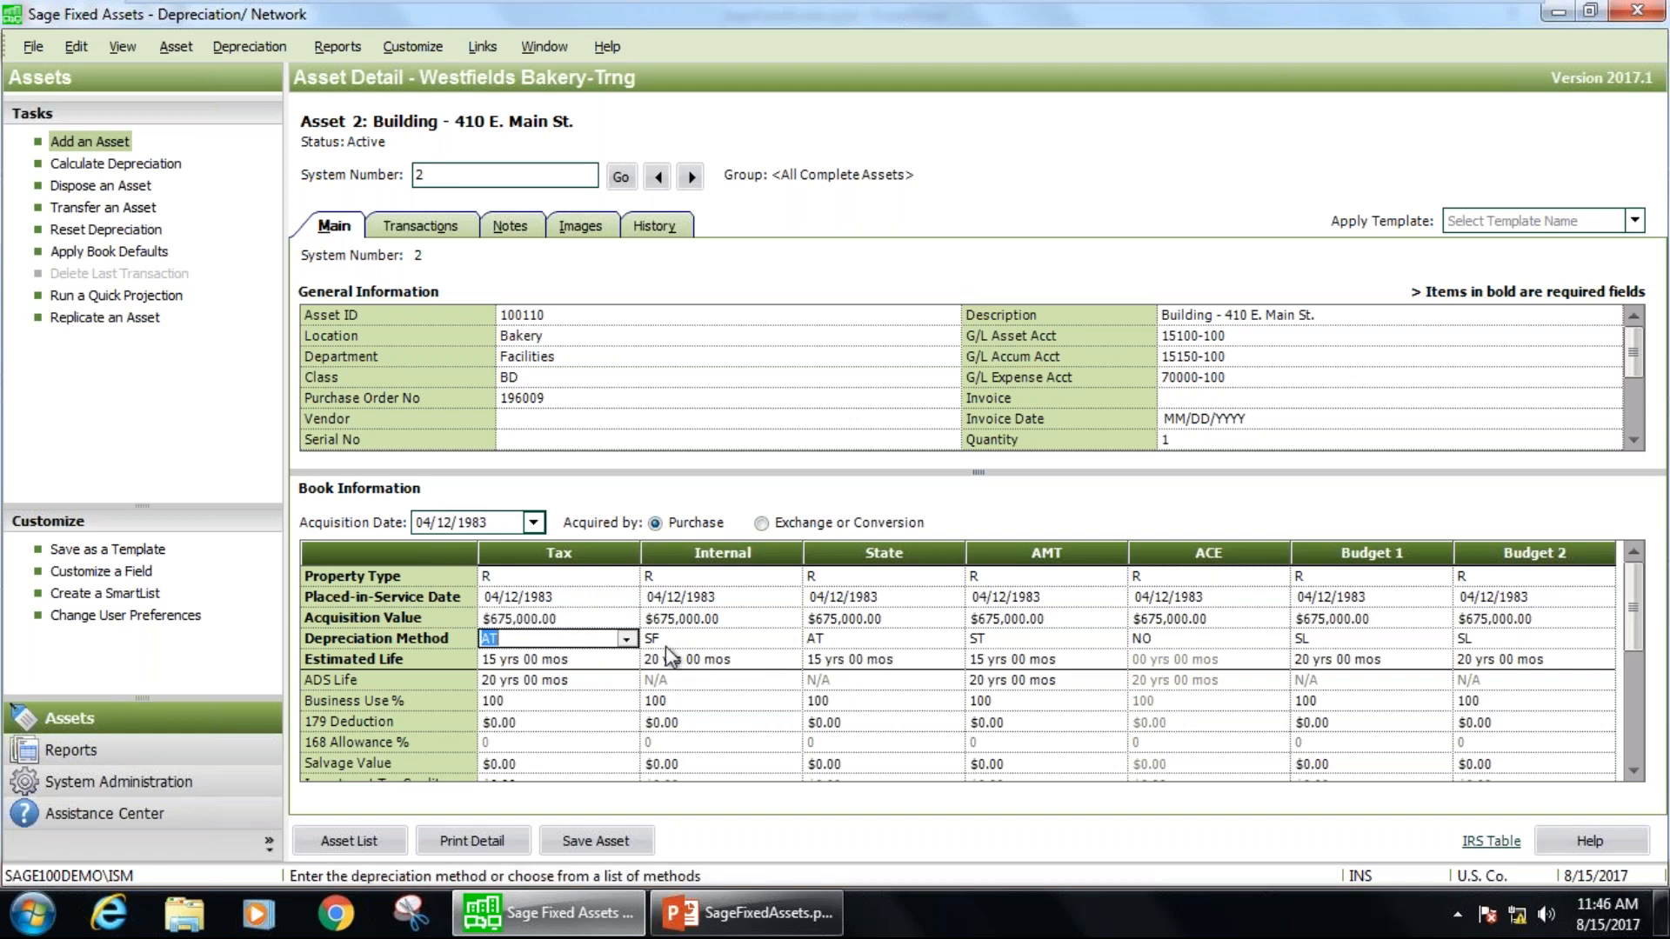
pyautogui.click(626, 640)
pyautogui.moveTo(744, 407); pyautogui.dragTo(745, 552)
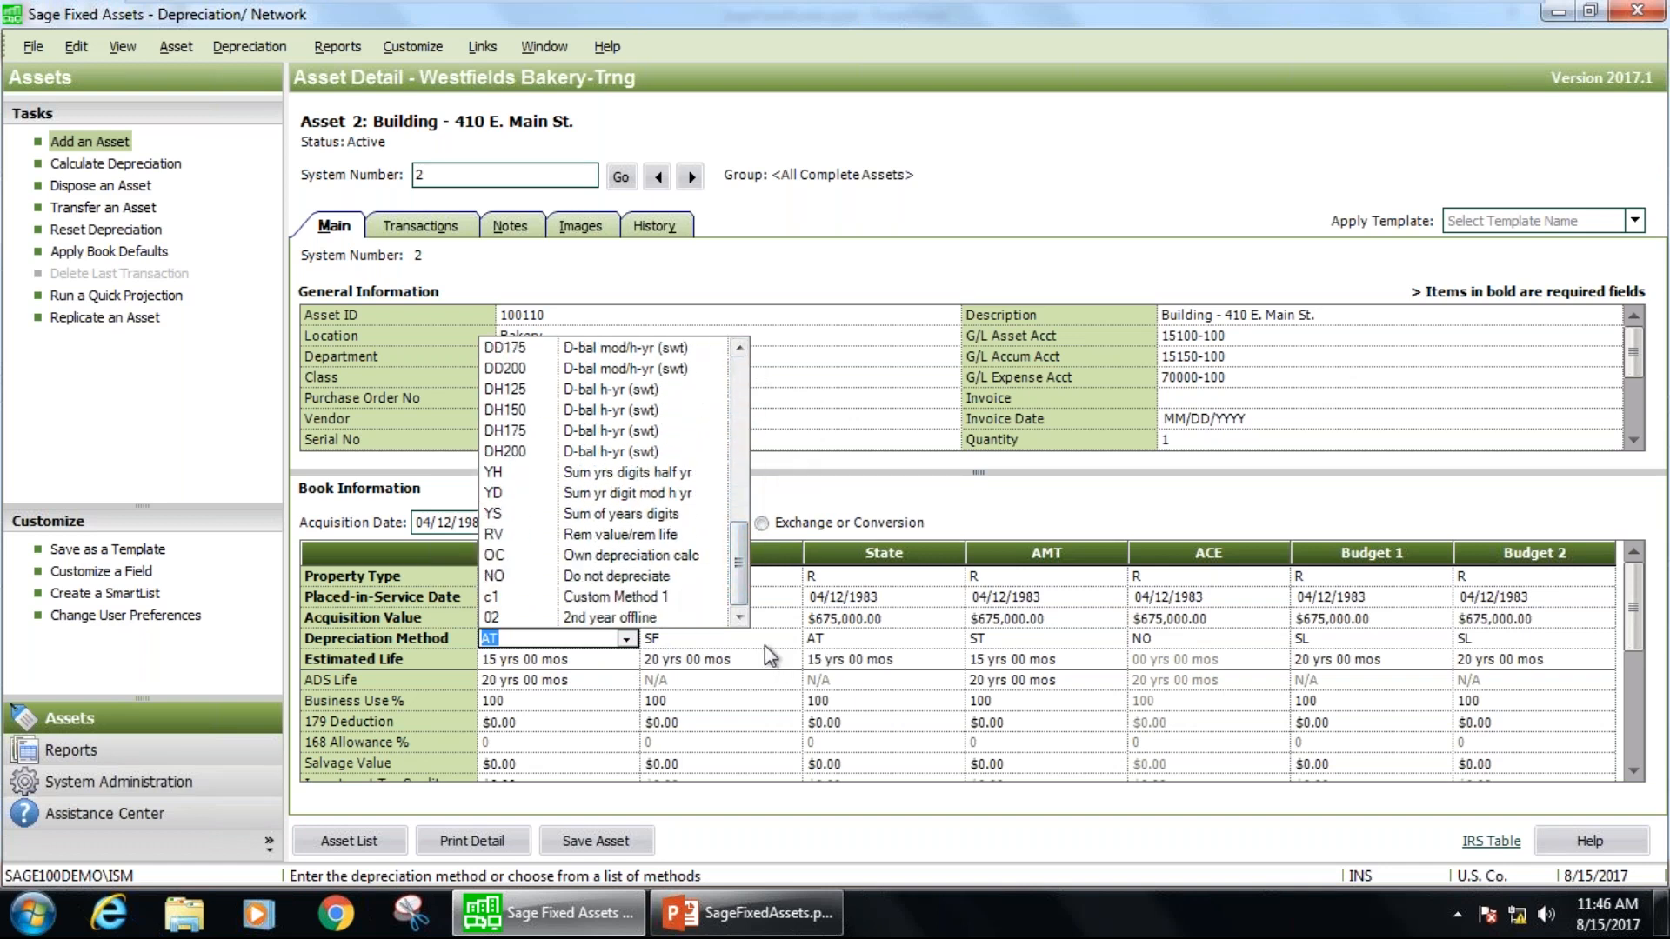
pyautogui.click(764, 644)
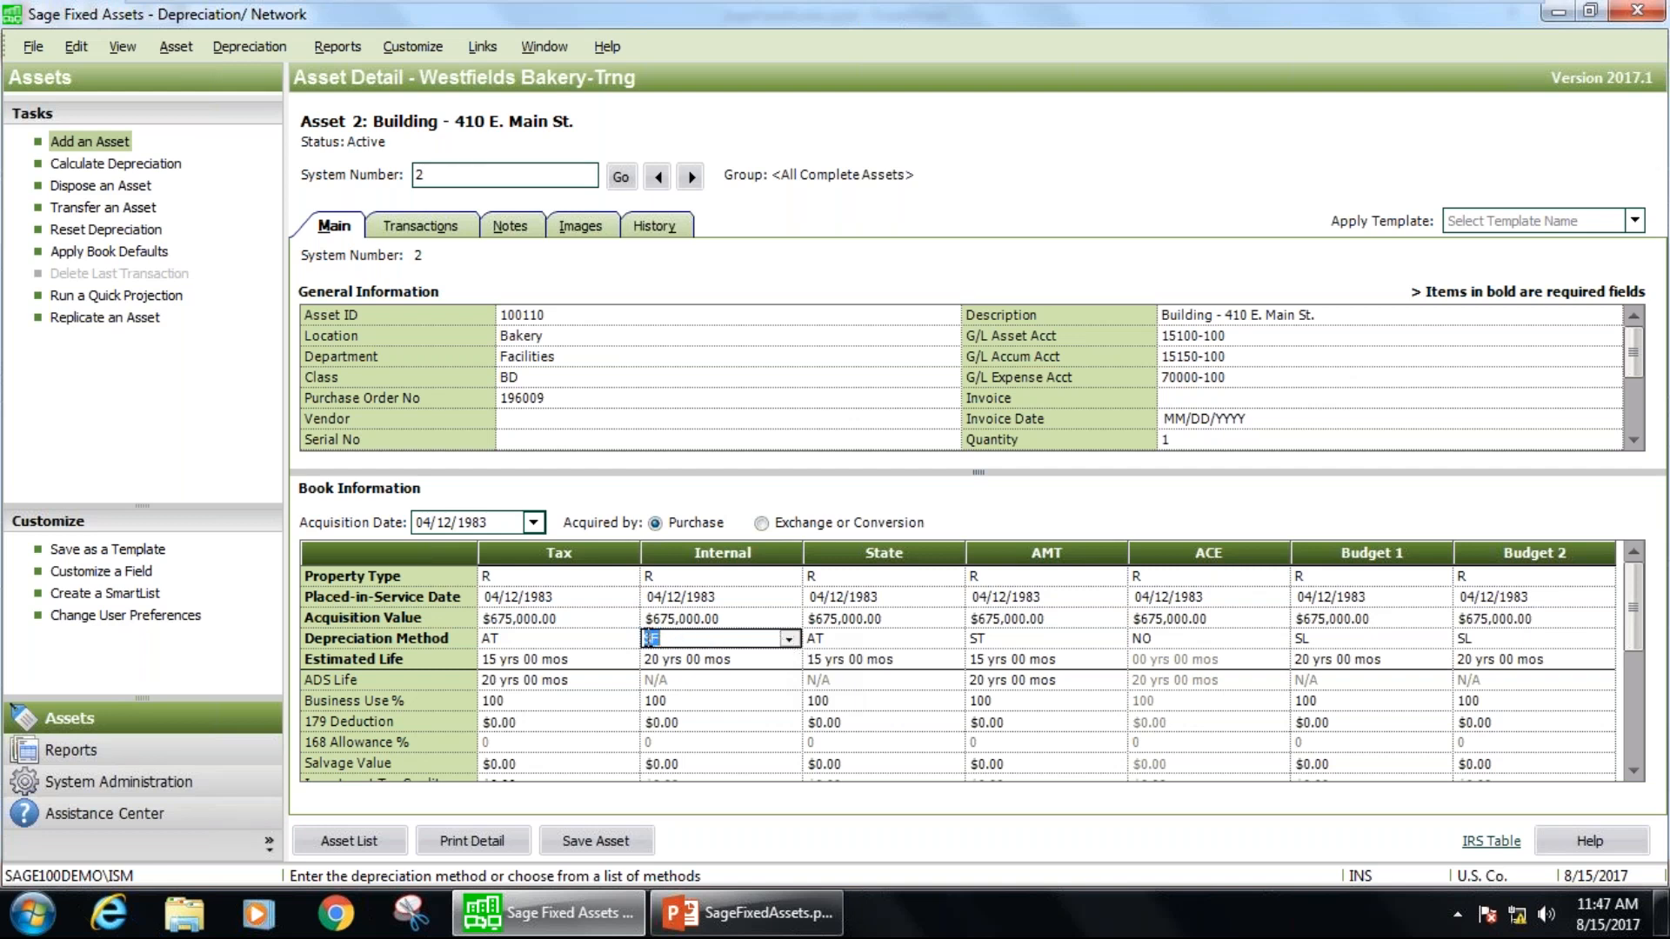
# Compare the estimated life in the Tax and Internal books and check the ADS life in the Tax book.
pyautogui.click(518, 660)
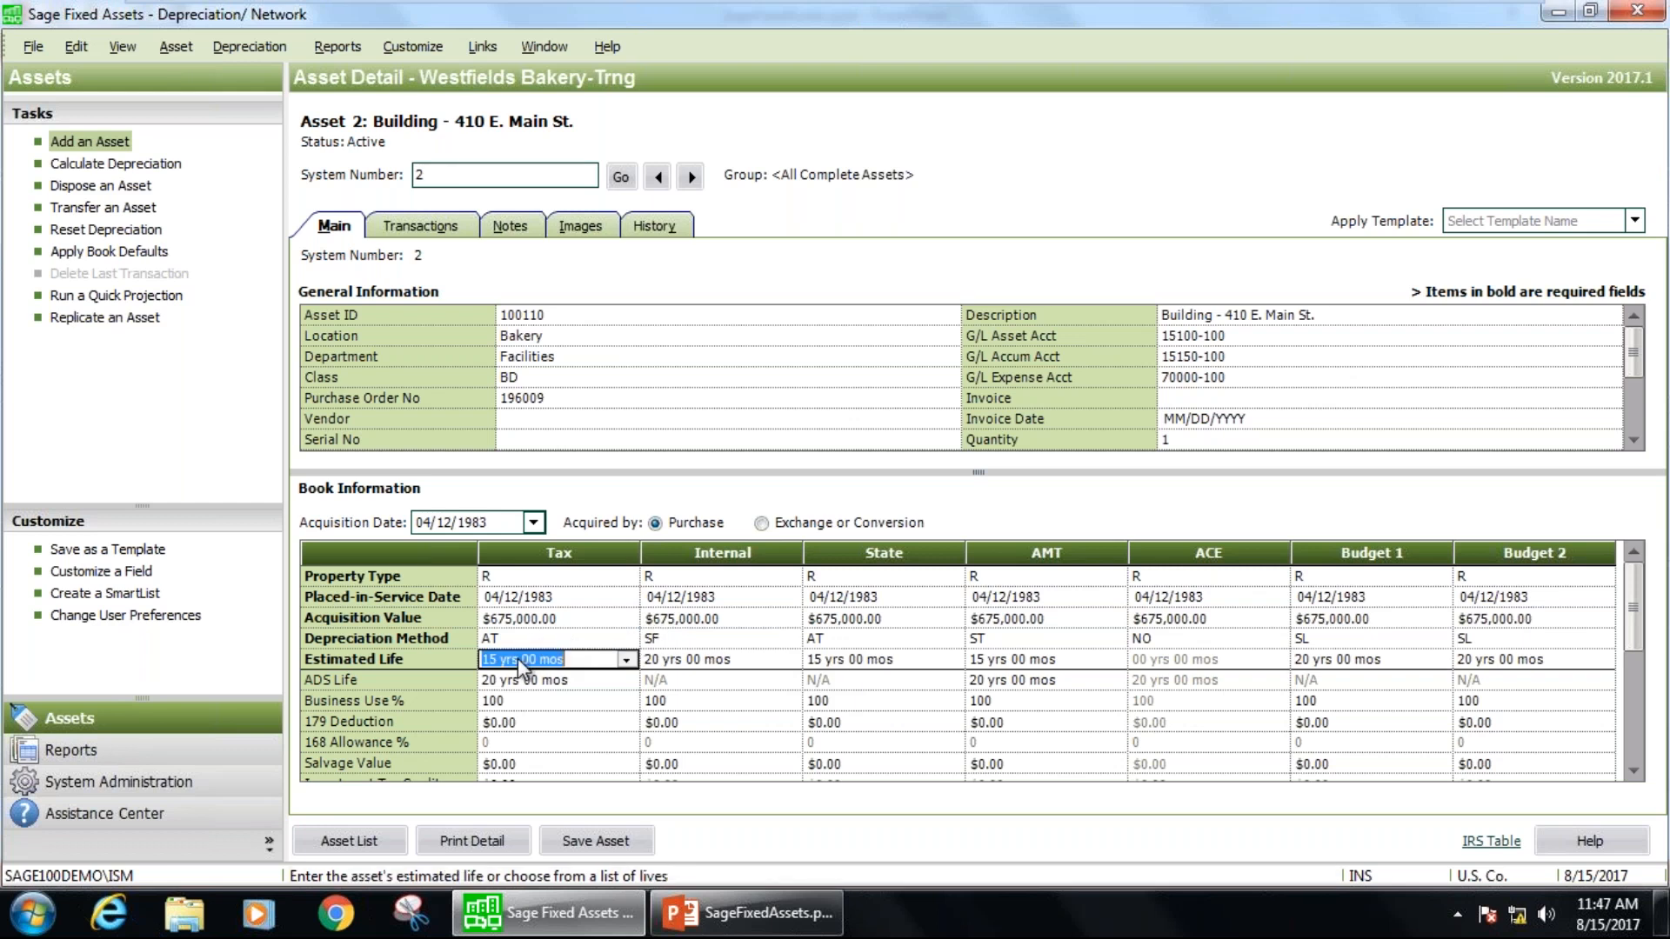
pyautogui.click(668, 663)
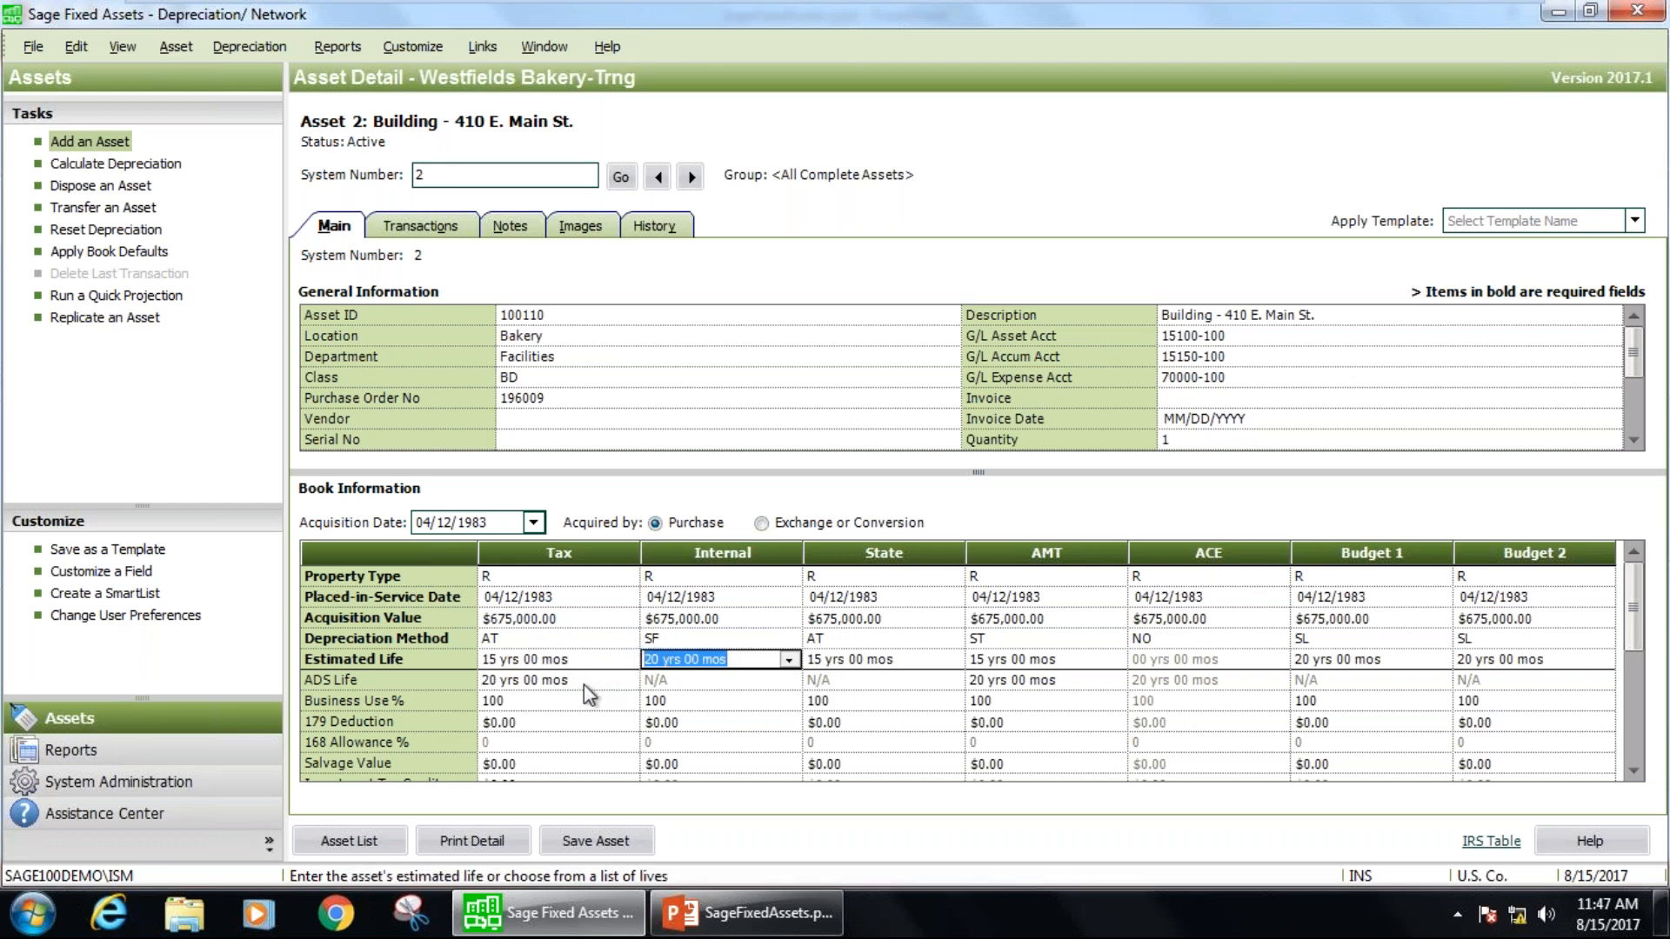
pyautogui.scroll(-3, 583, 685)
pyautogui.scroll(2, 583, 686)
pyautogui.click(560, 621)
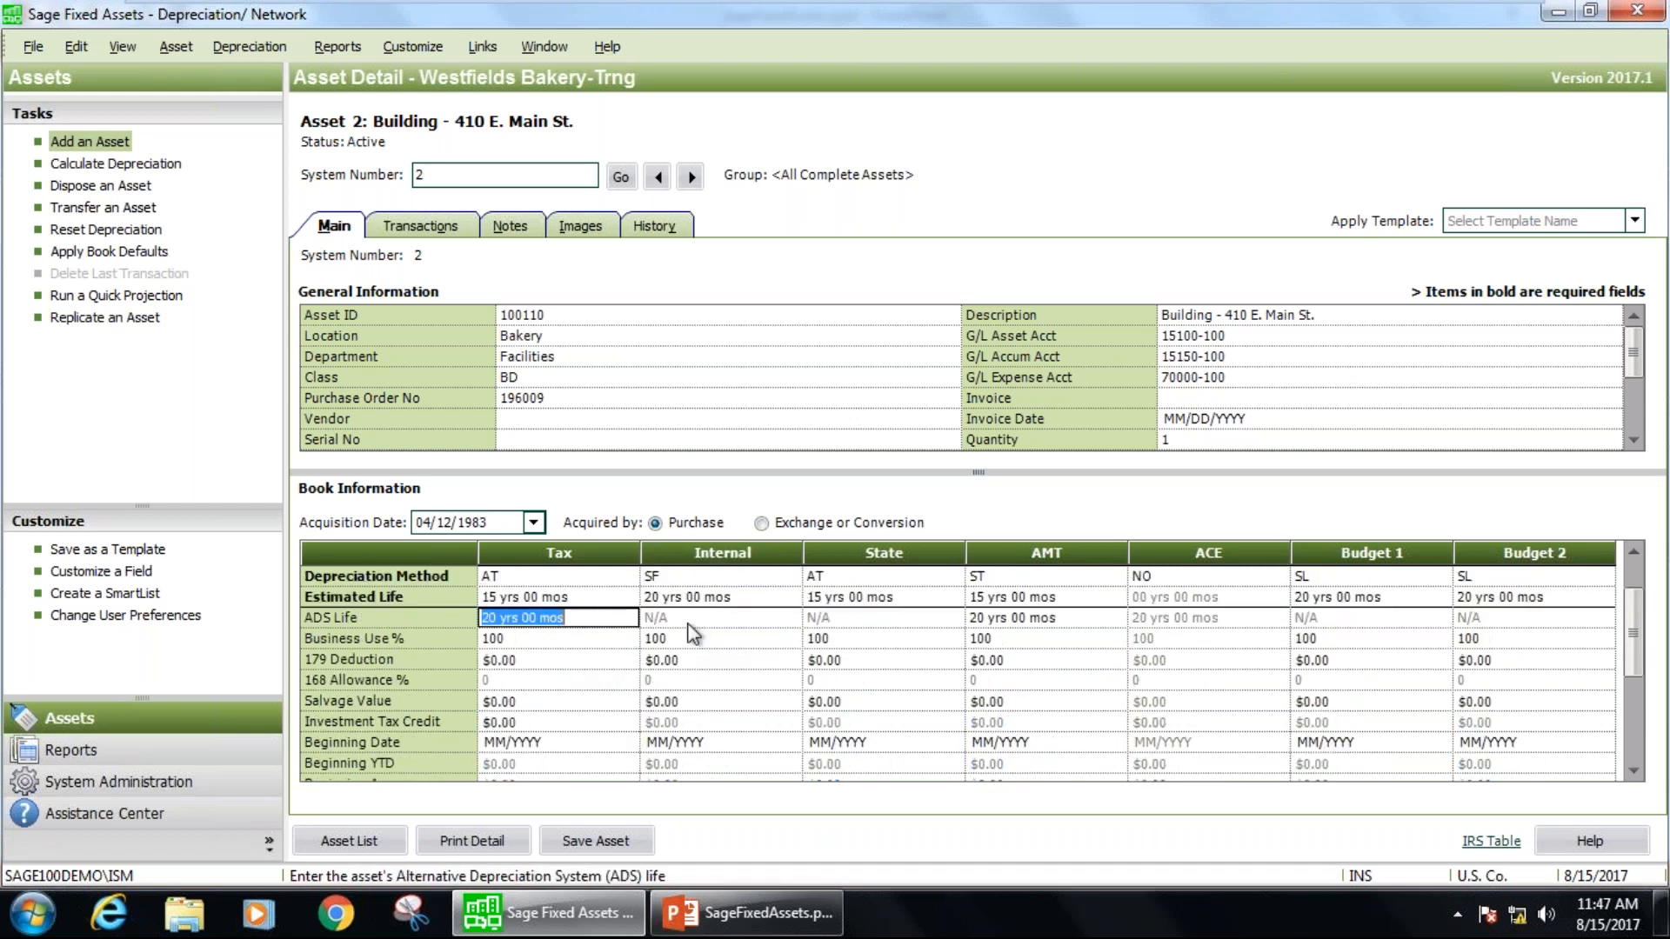
# Review the Tax book's 179 deduction, salvage value and investment tax credit, and view the depreciation calculations area below.
pyautogui.click(543, 659)
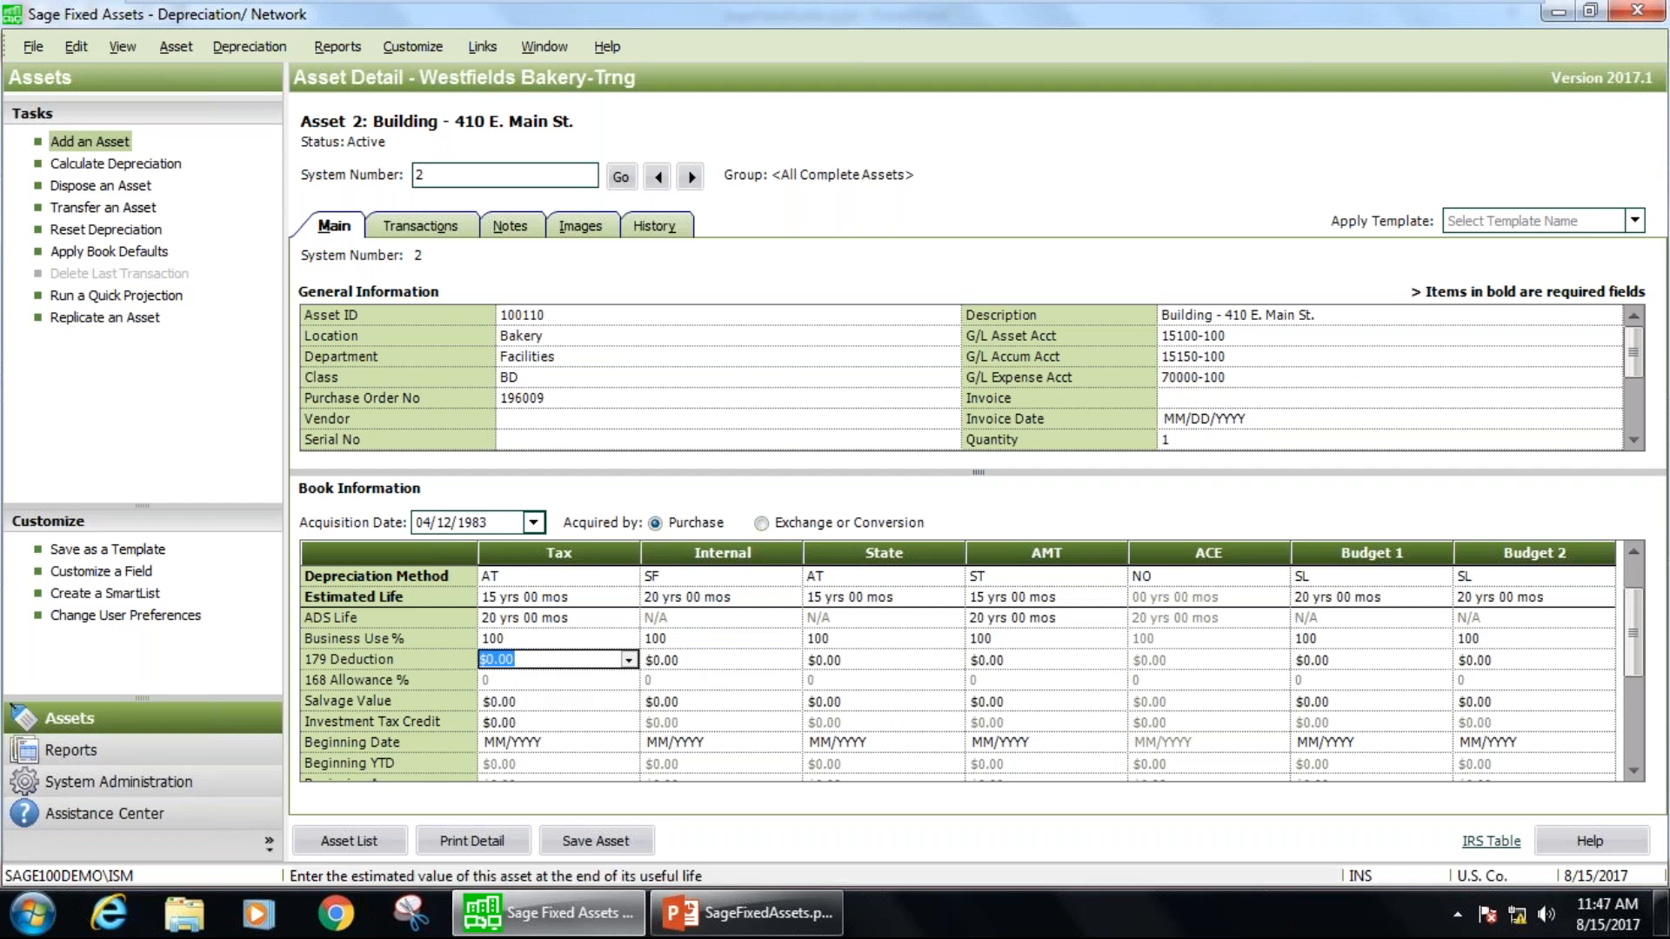
pyautogui.click(558, 702)
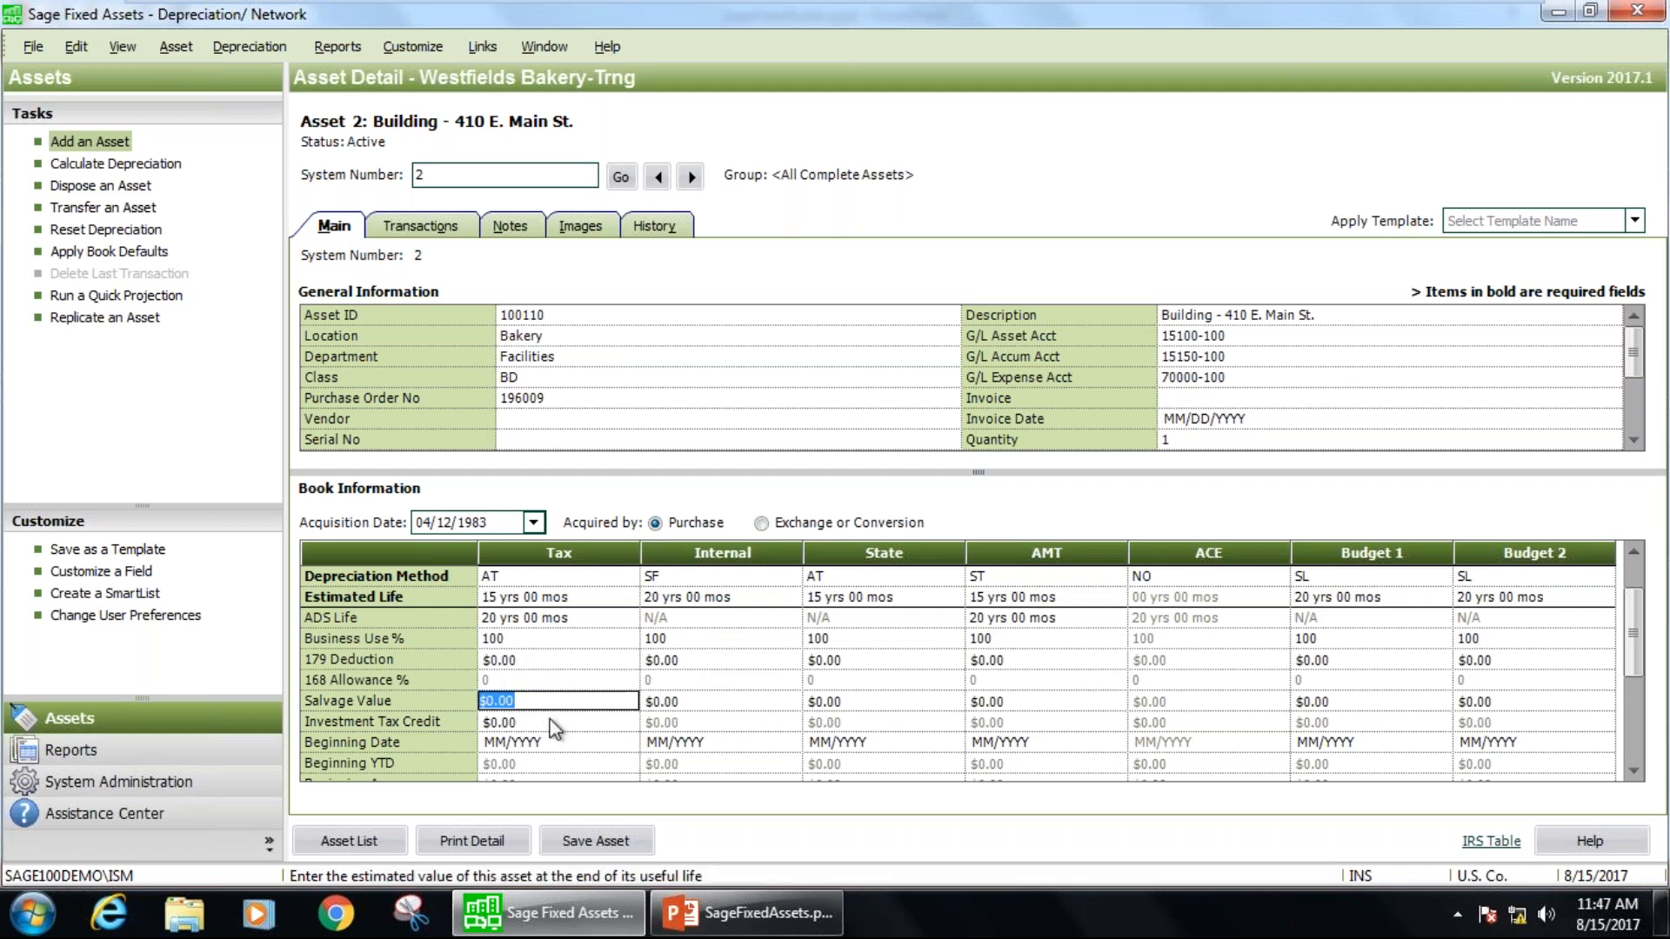
pyautogui.click(595, 722)
pyautogui.scroll(-1, 597, 716)
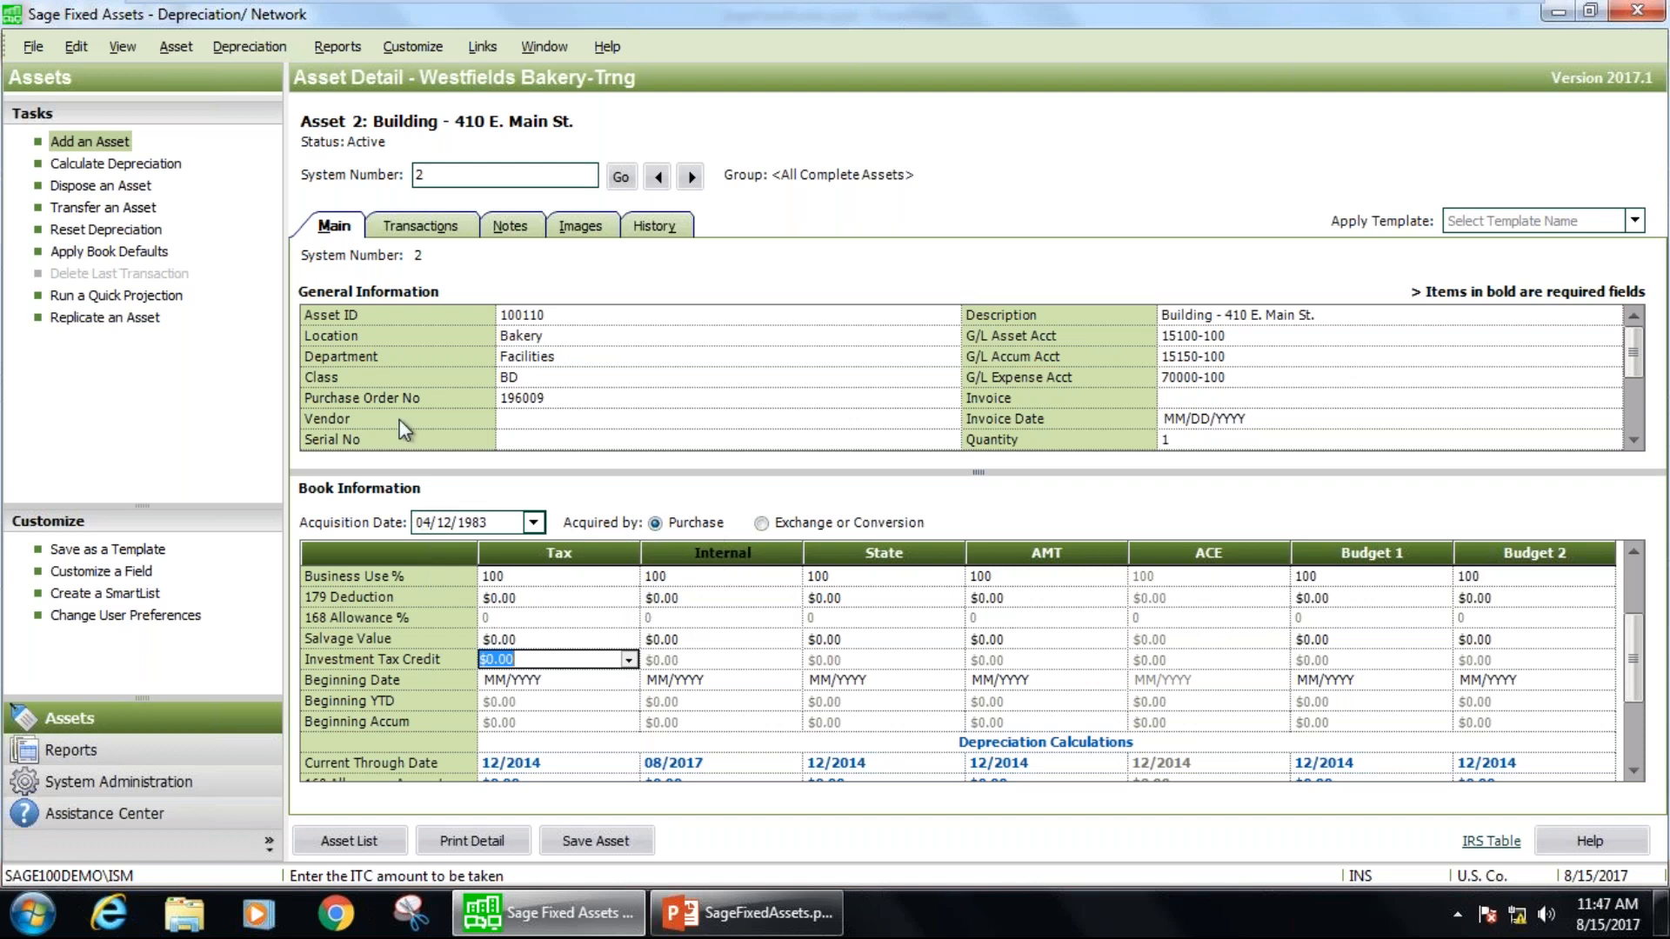
# Run depreciation for the All Complete Assets group on the Internal book through 07/2017, with the Depreciation Expense report.
pyautogui.click(263, 42)
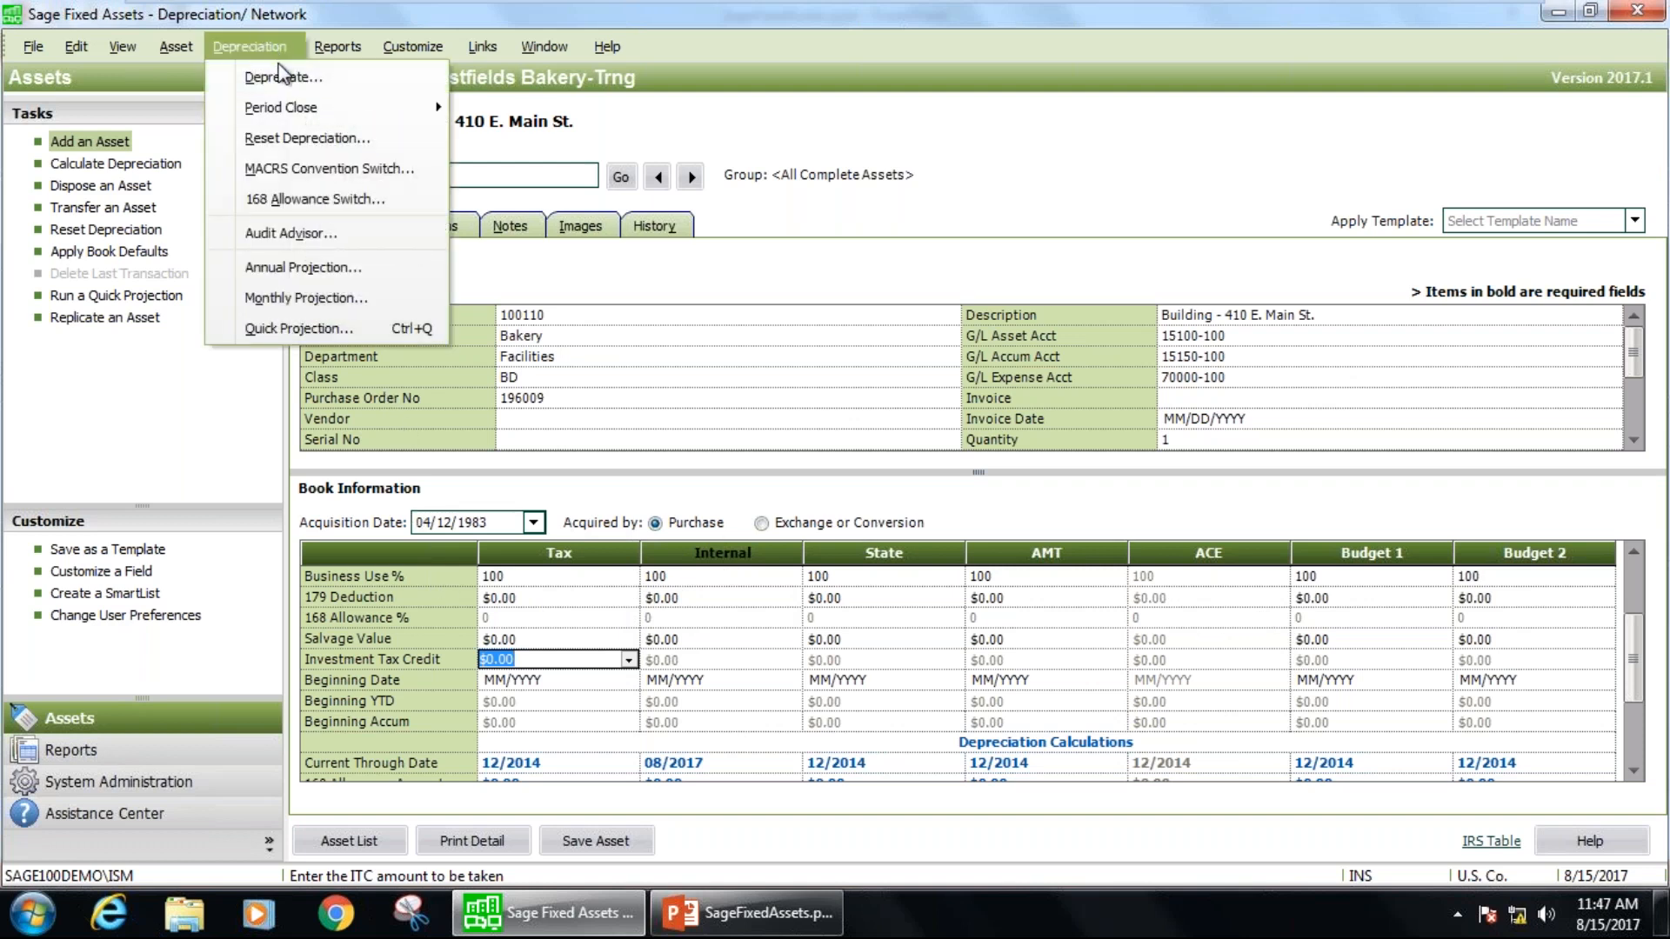
pyautogui.click(276, 78)
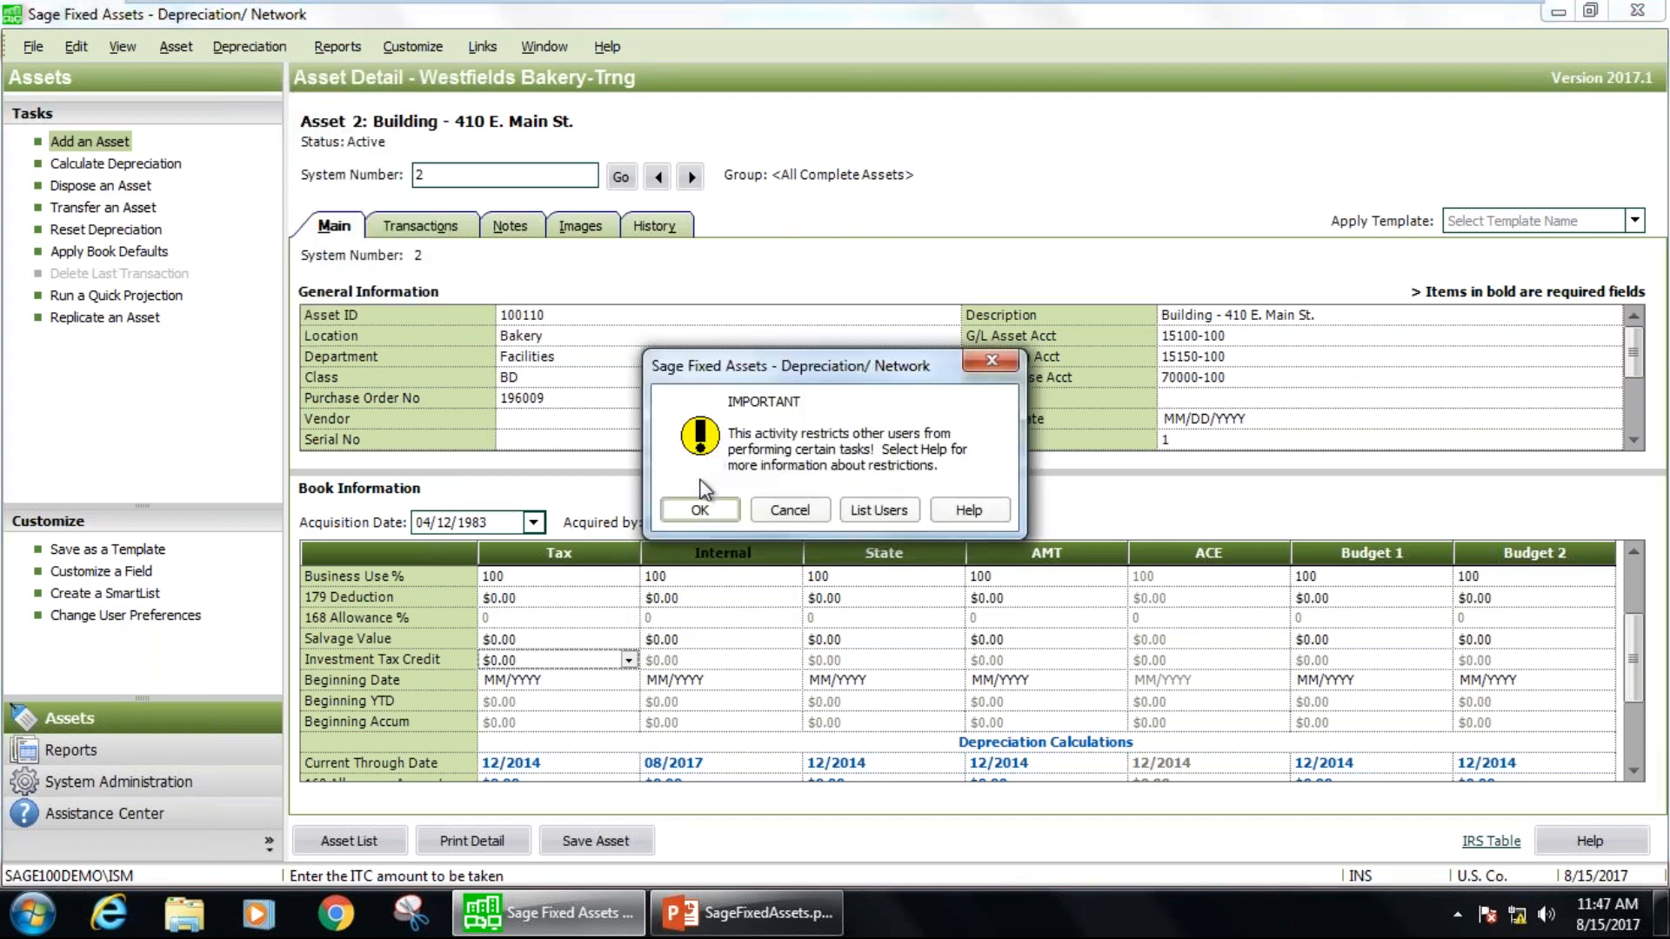
pyautogui.click(693, 508)
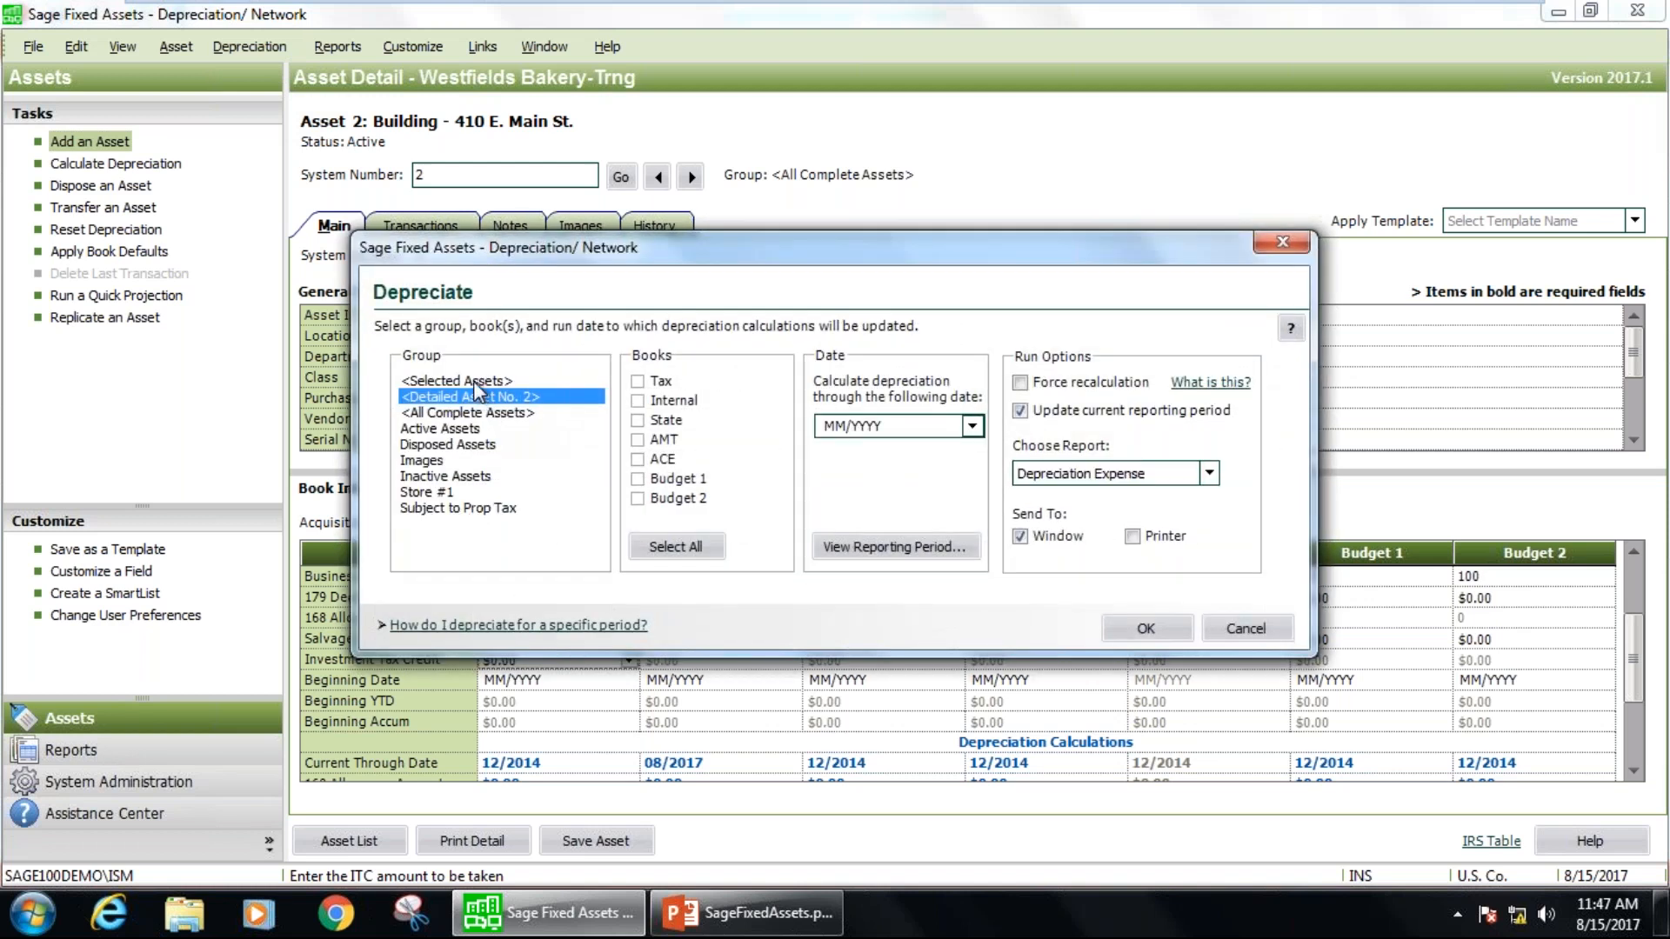
pyautogui.click(489, 412)
pyautogui.click(654, 401)
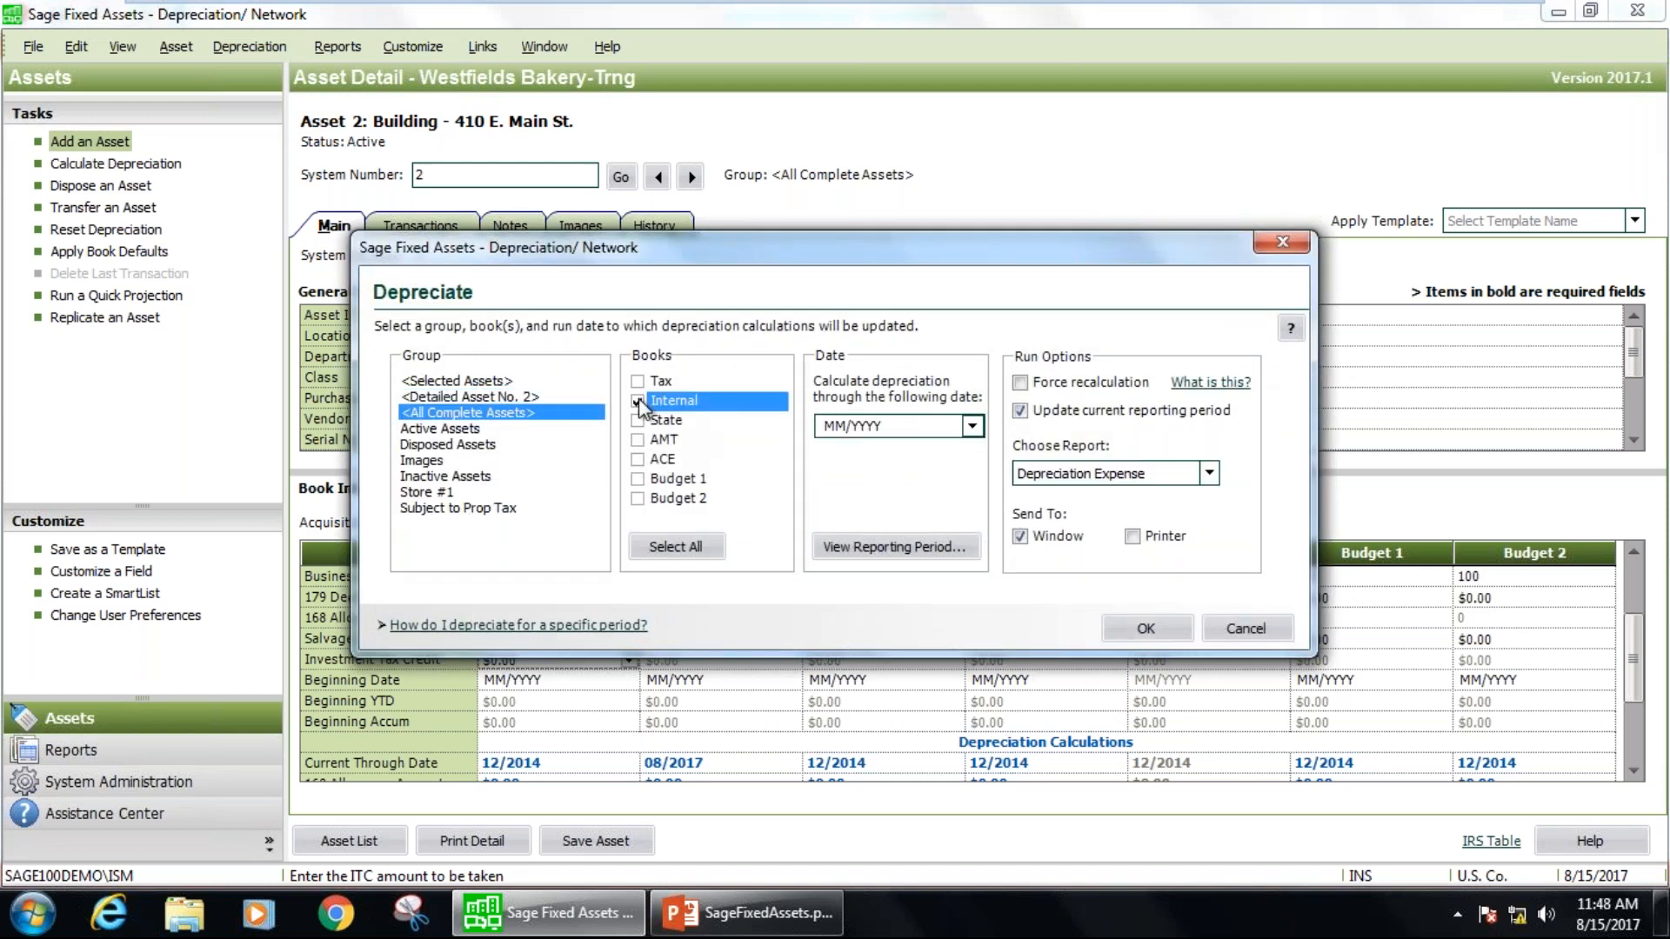
pyautogui.click(971, 425)
pyautogui.click(832, 452)
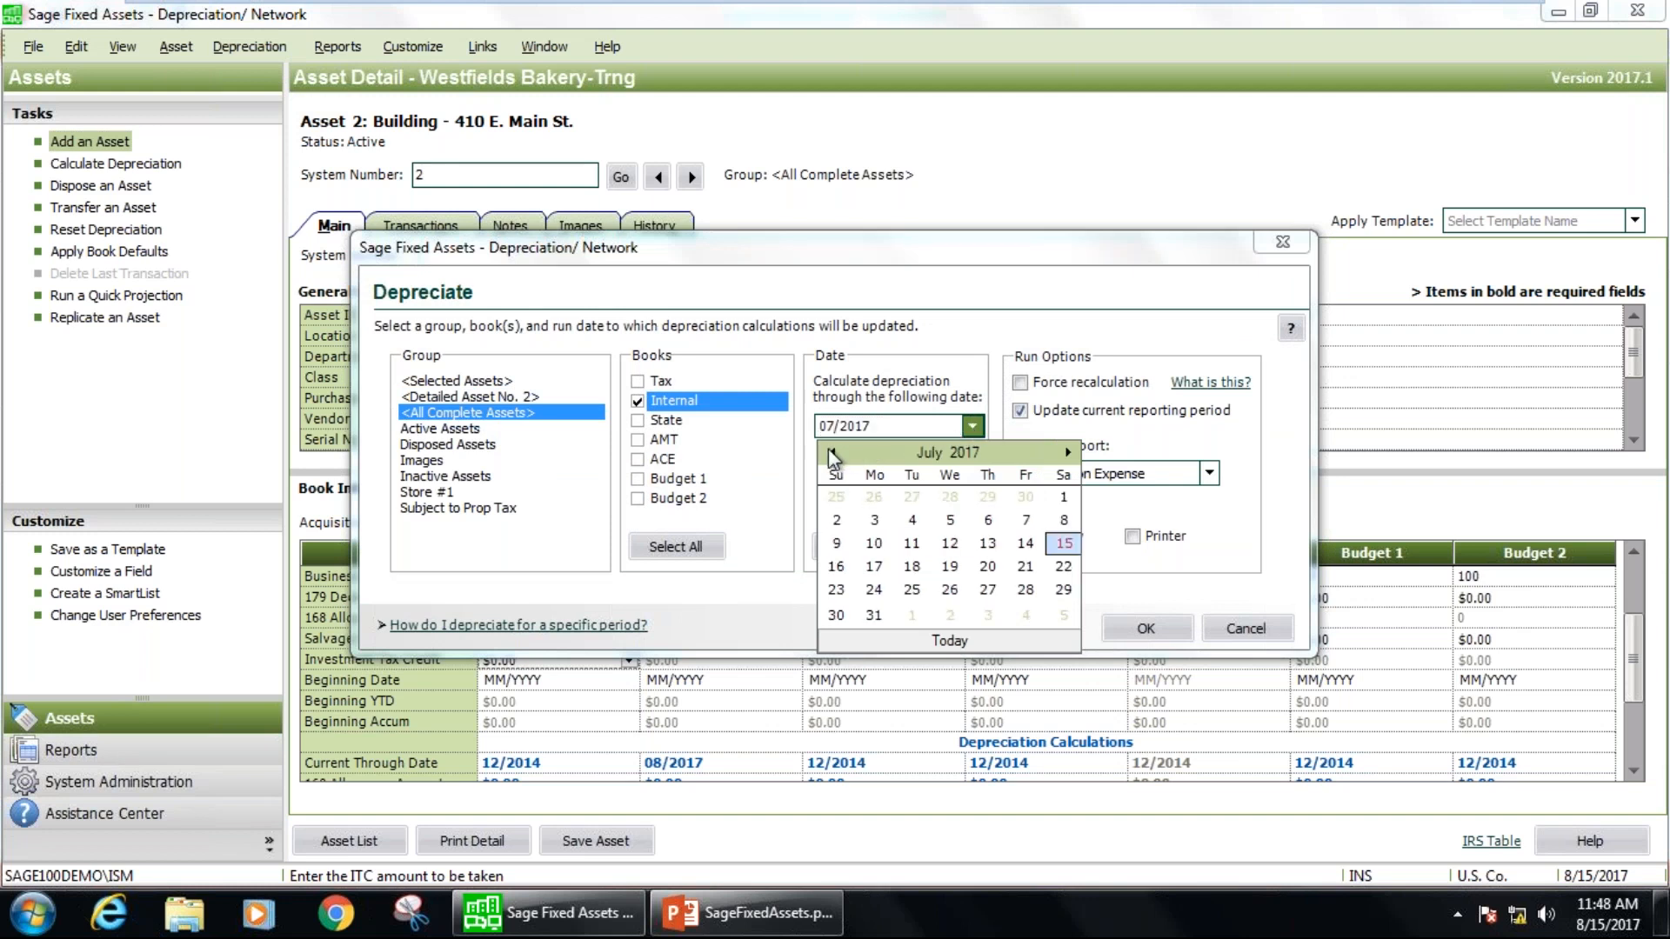
pyautogui.click(874, 615)
pyautogui.click(1122, 620)
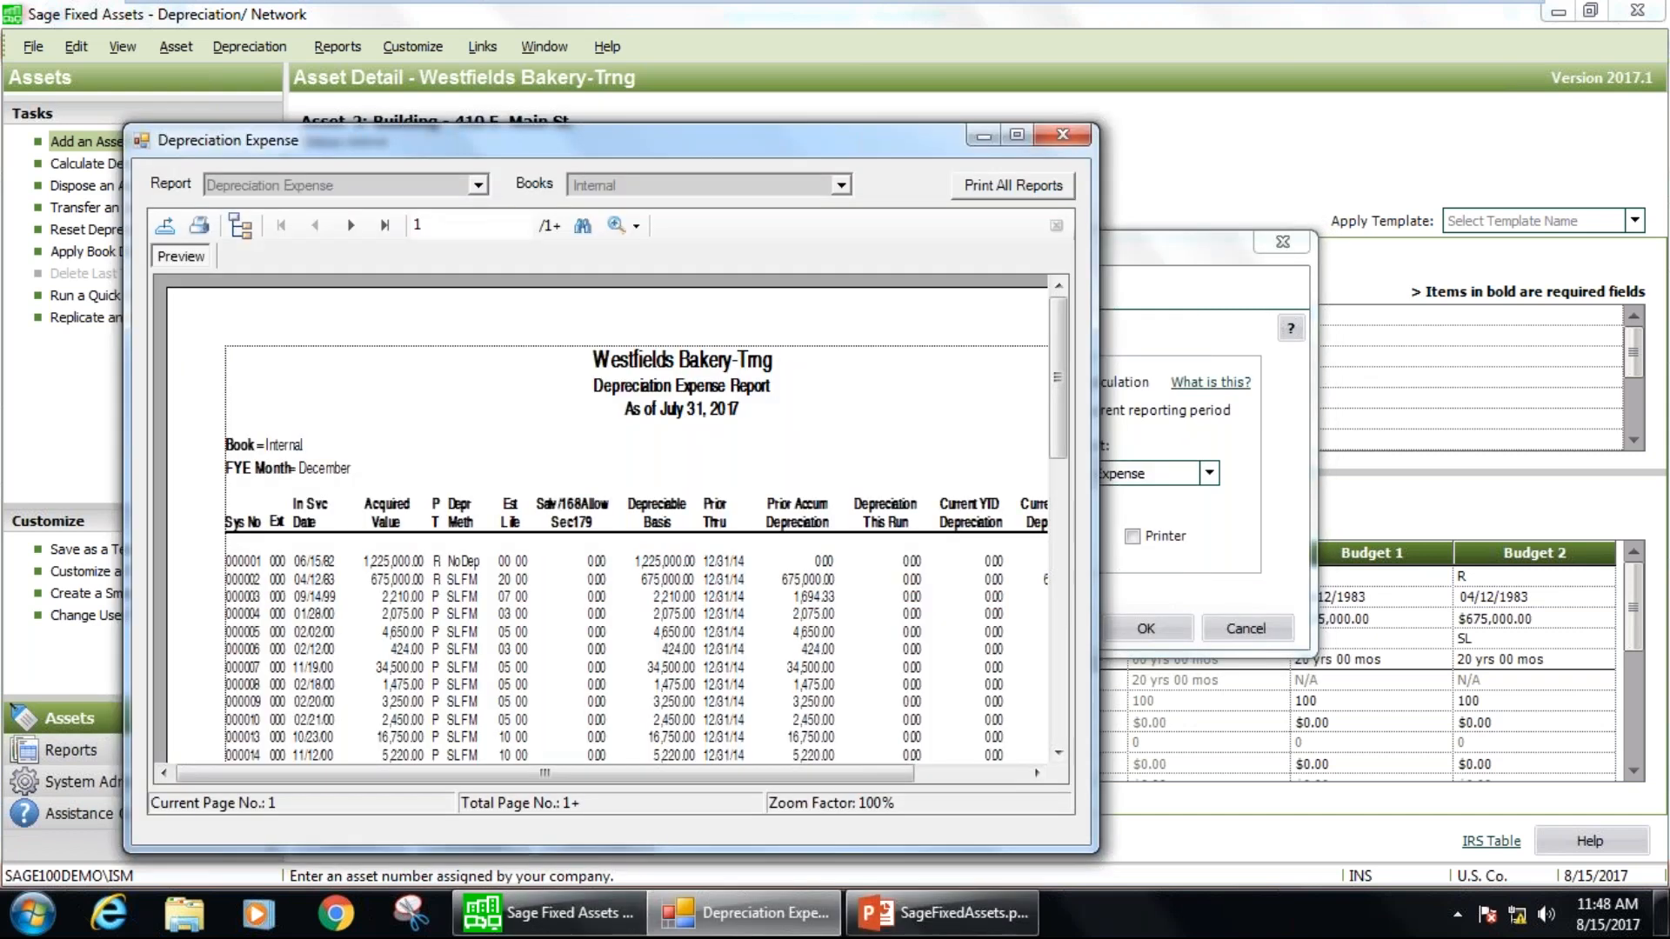
# Examine the depreciation totals and prior-through dates on the Depreciation Expense report's last page, then close the report and the Depreciate dialog.
pyautogui.click(1014, 133)
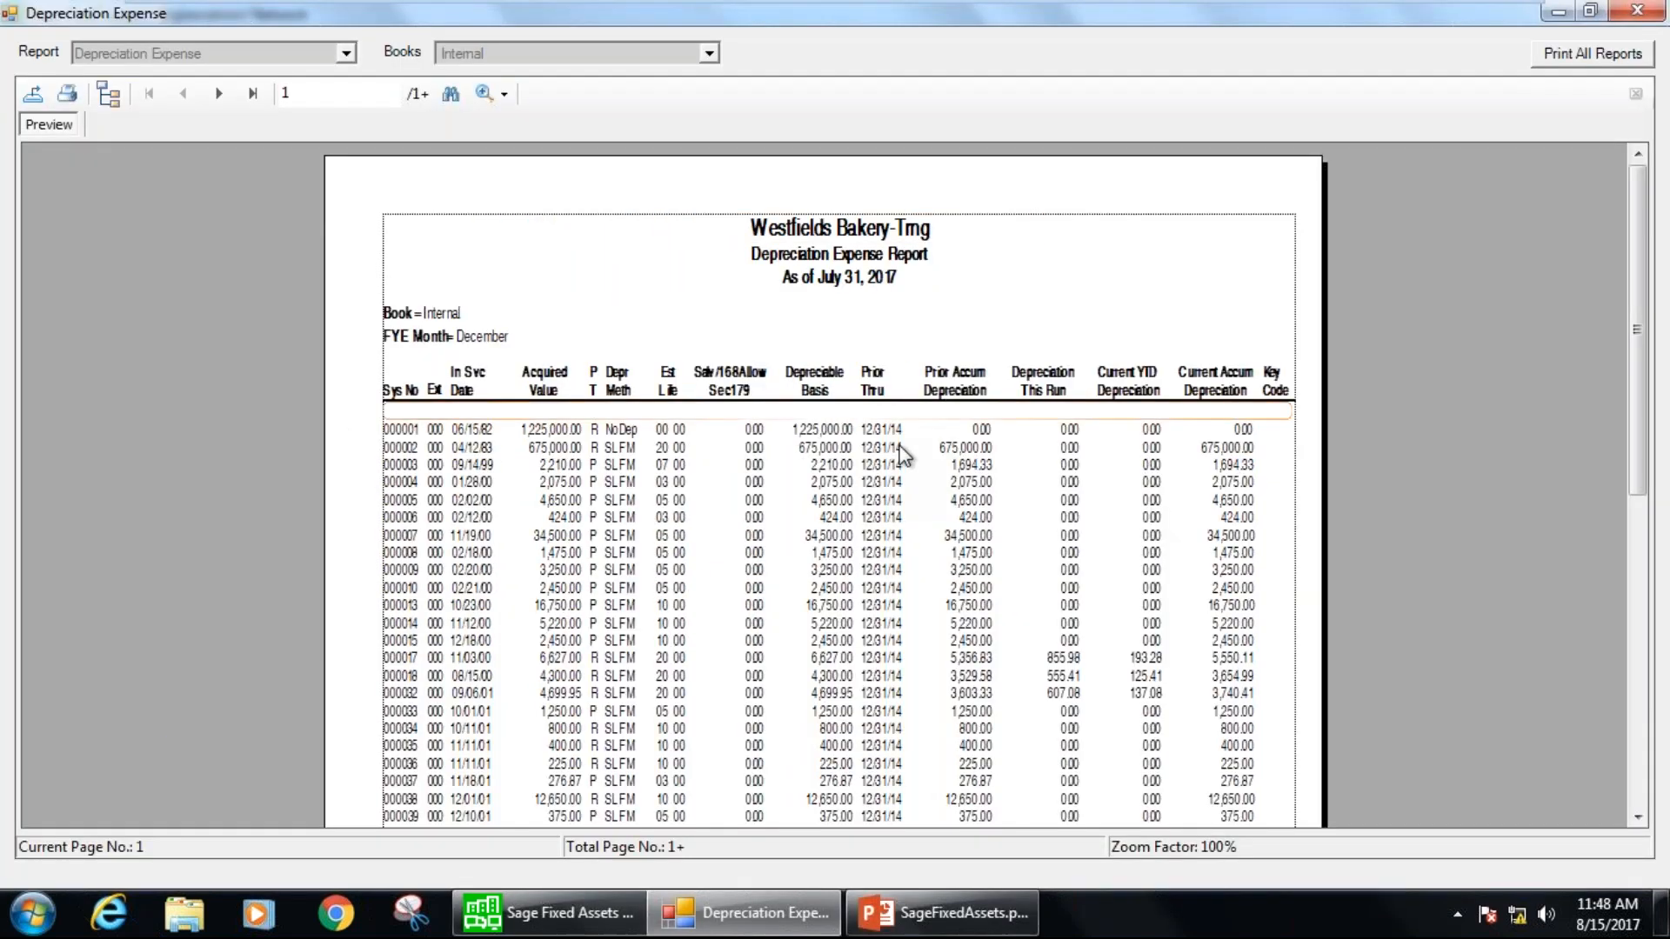
pyautogui.click(252, 93)
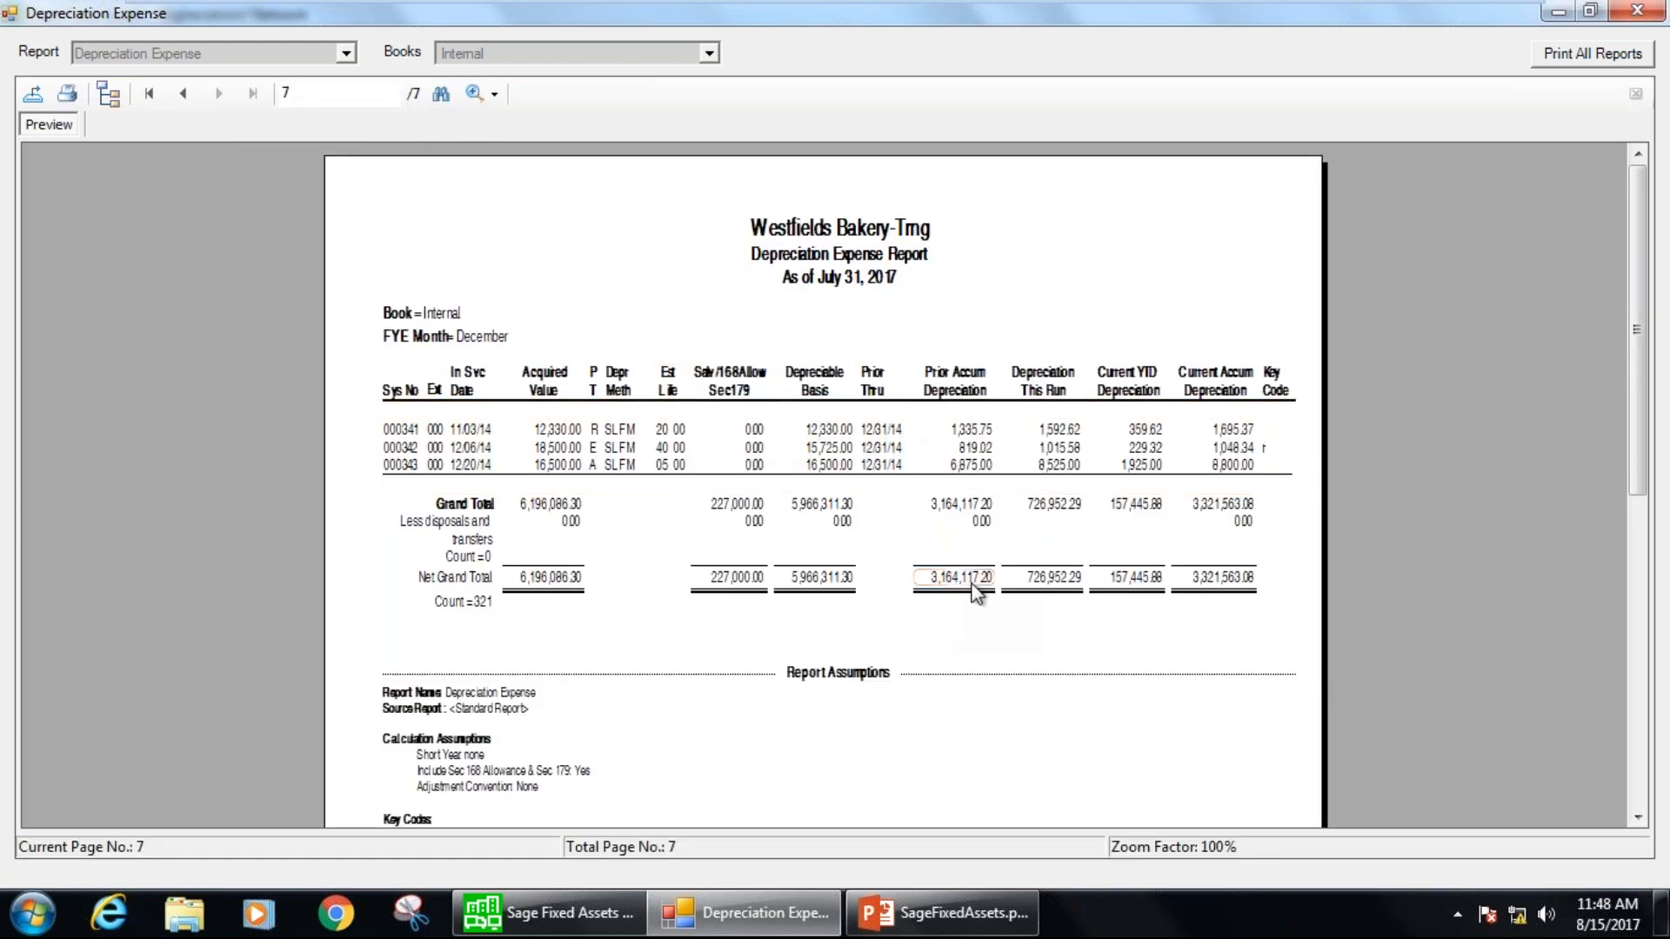
pyautogui.click(1050, 582)
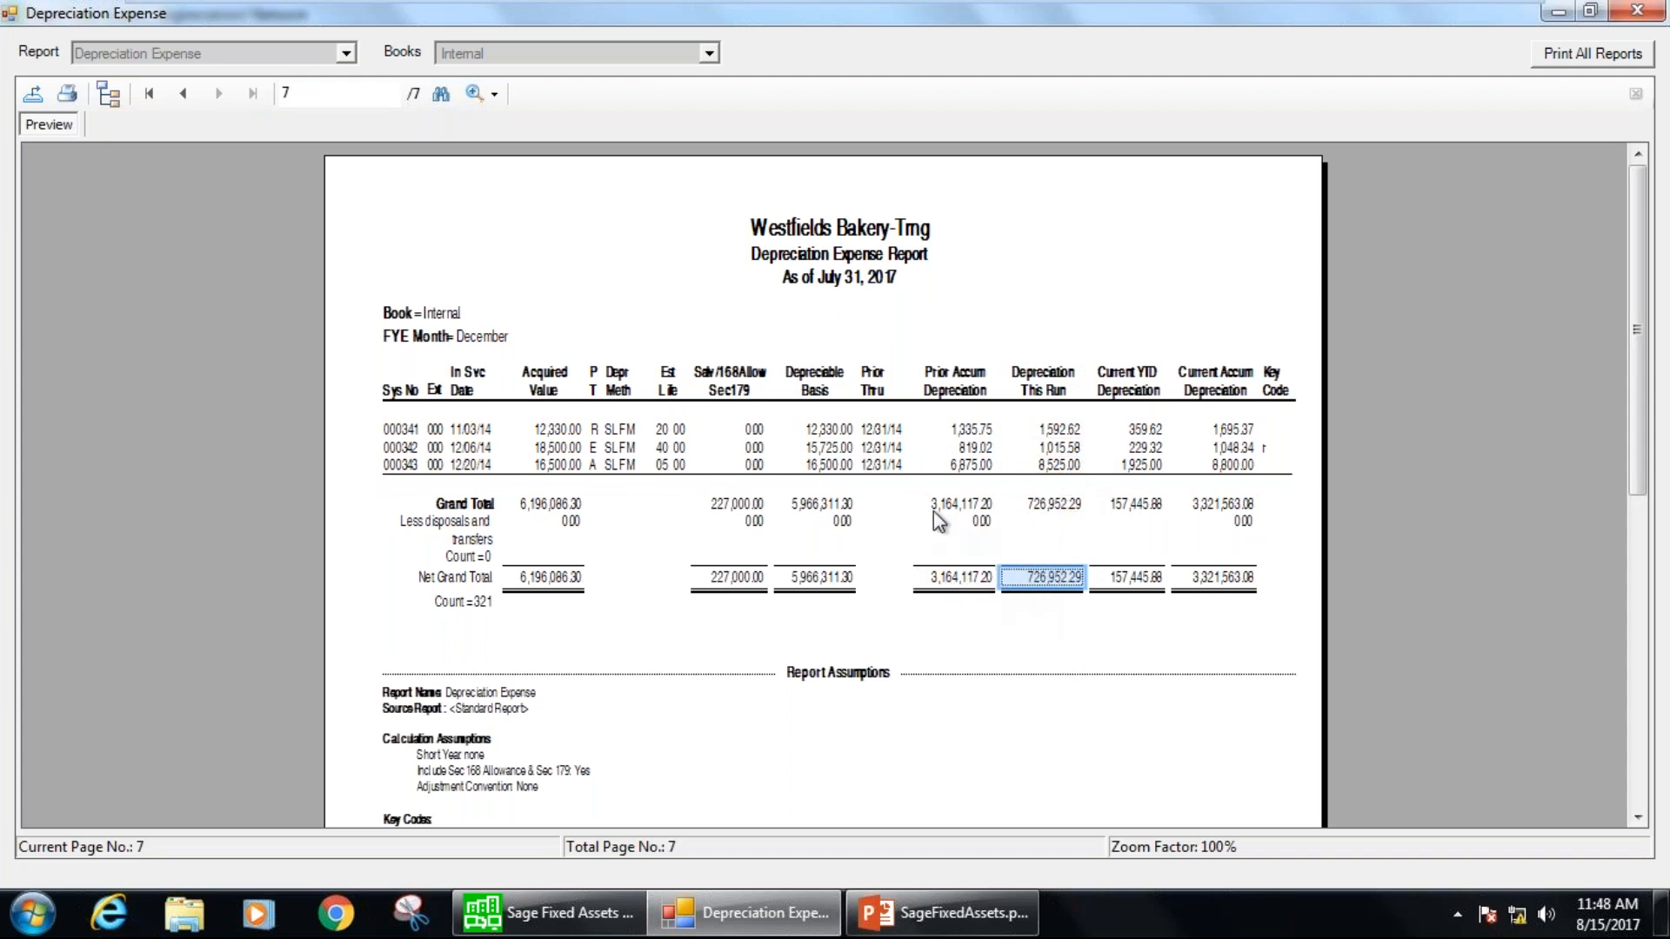
pyautogui.click(891, 430)
pyautogui.click(906, 462)
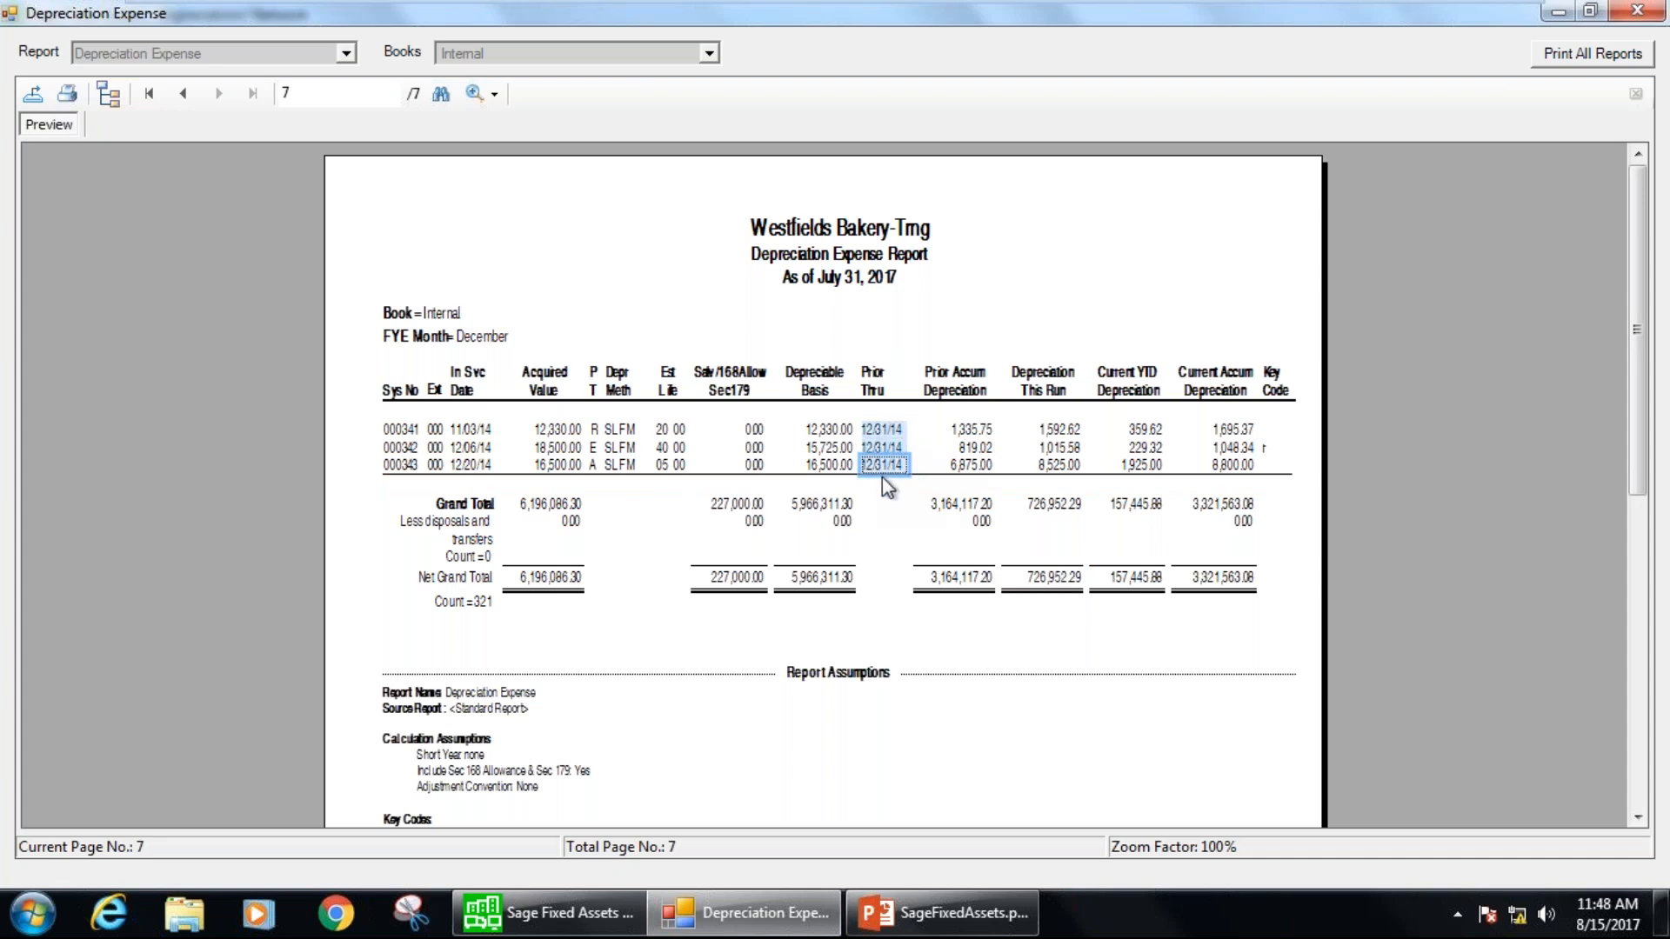
pyautogui.click(1050, 576)
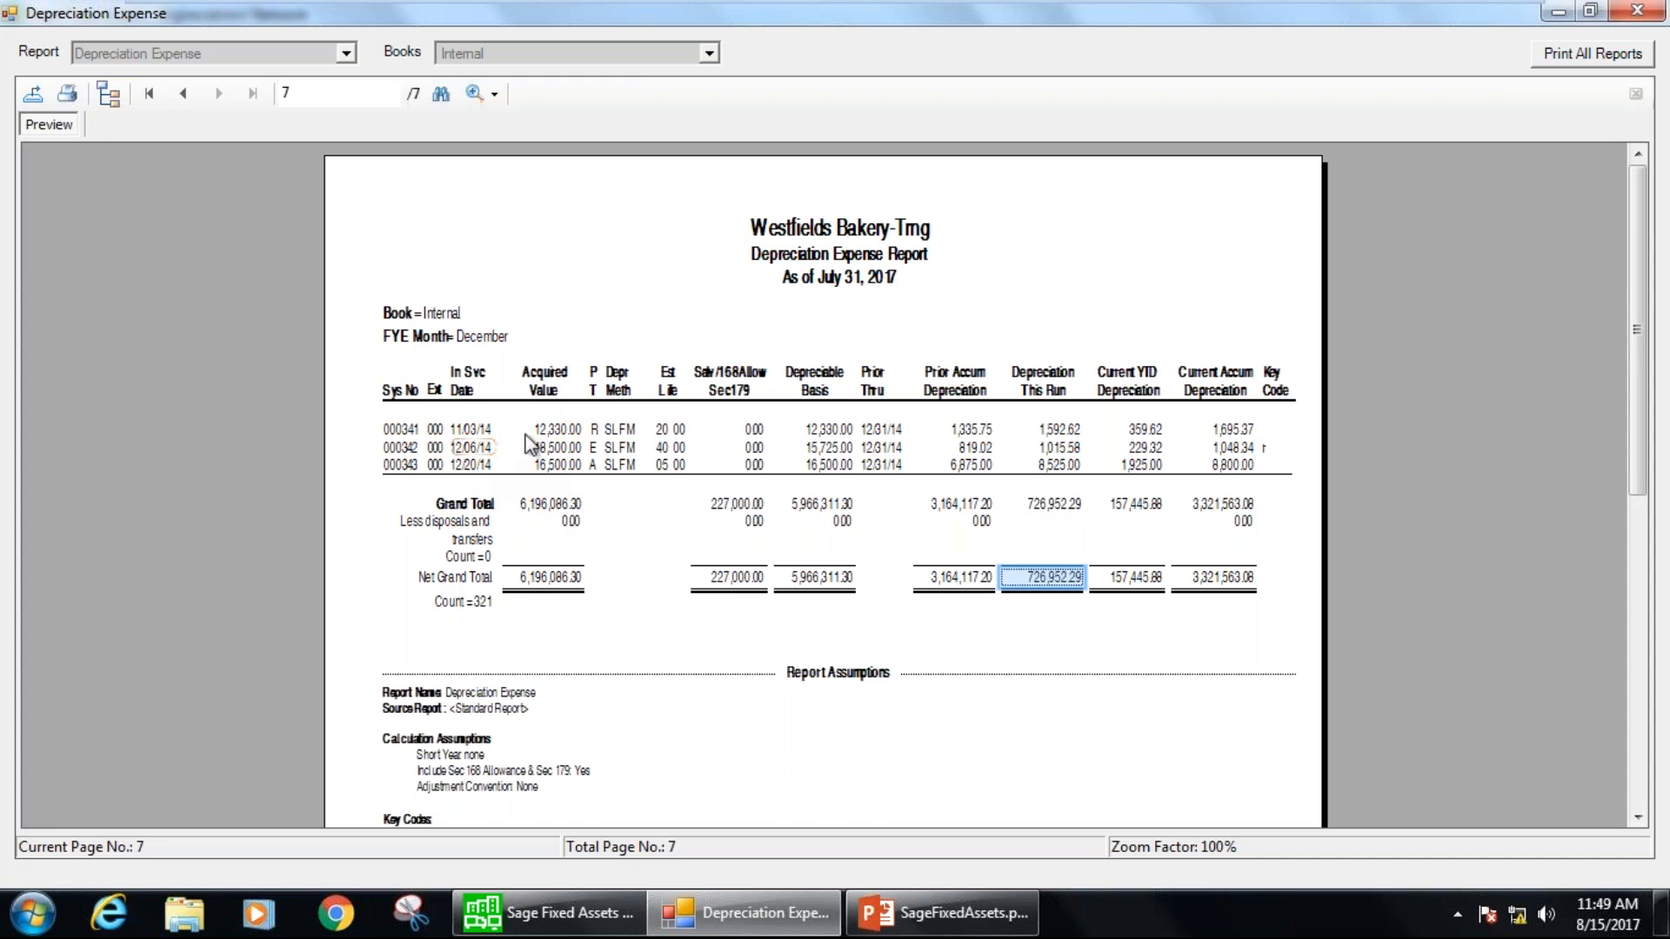
pyautogui.click(1636, 10)
pyautogui.click(1282, 240)
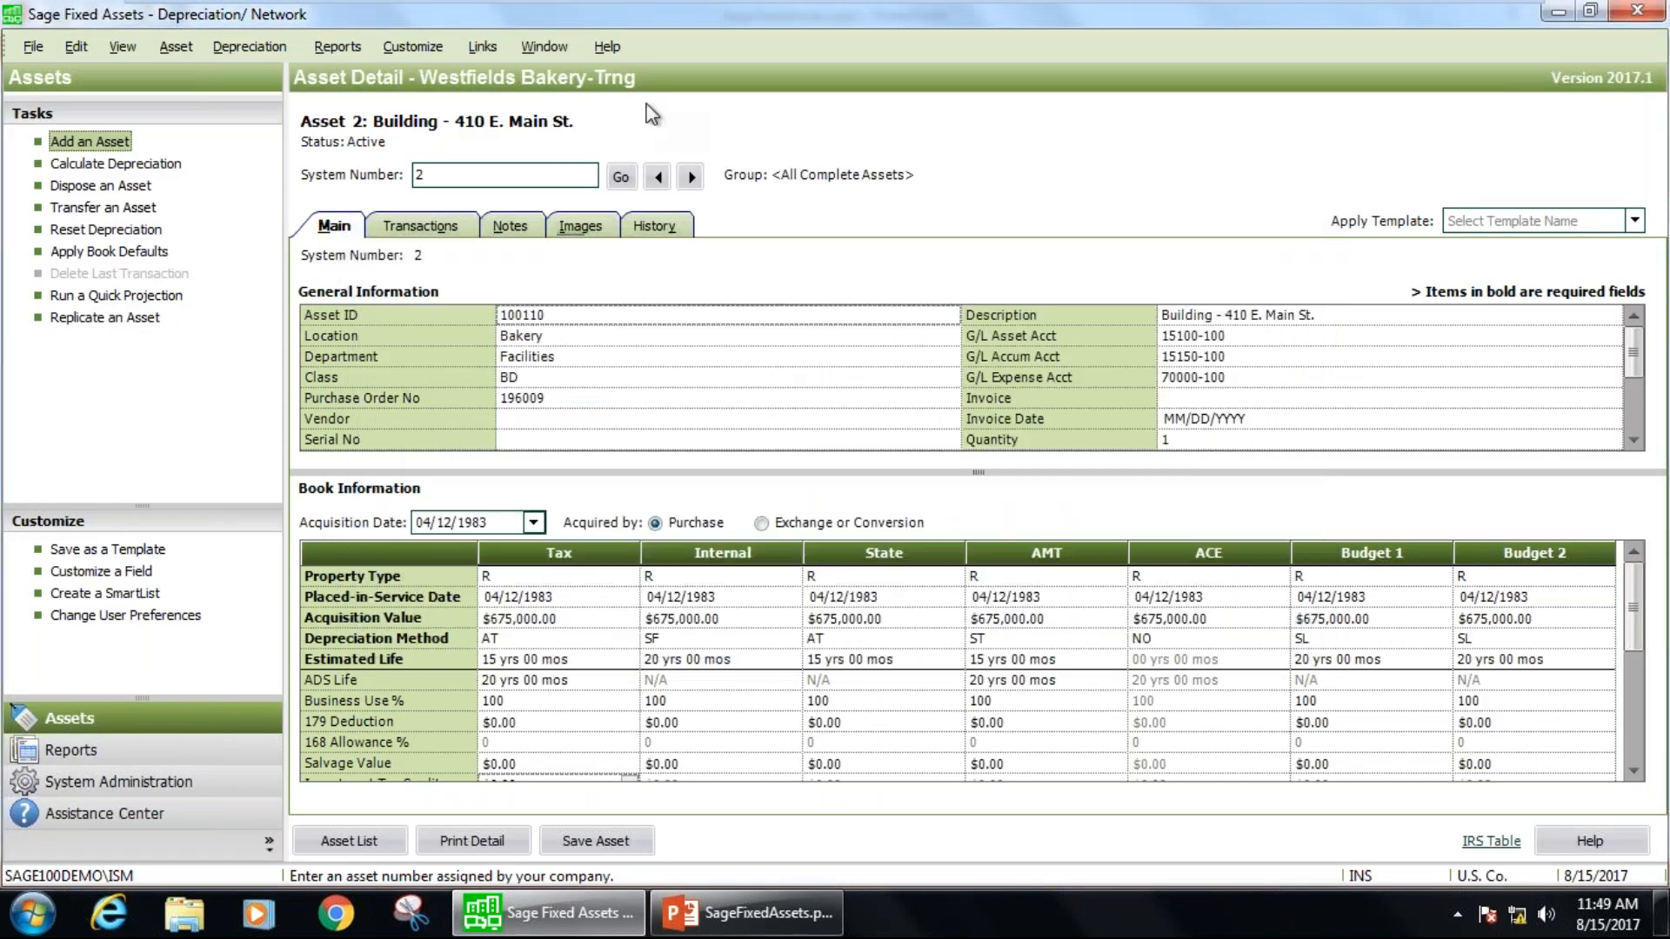
# Run the General Ledger Posting standard report for the All Complete Assets group on the Internal book only, for the current reporting period.
pyautogui.click(343, 43)
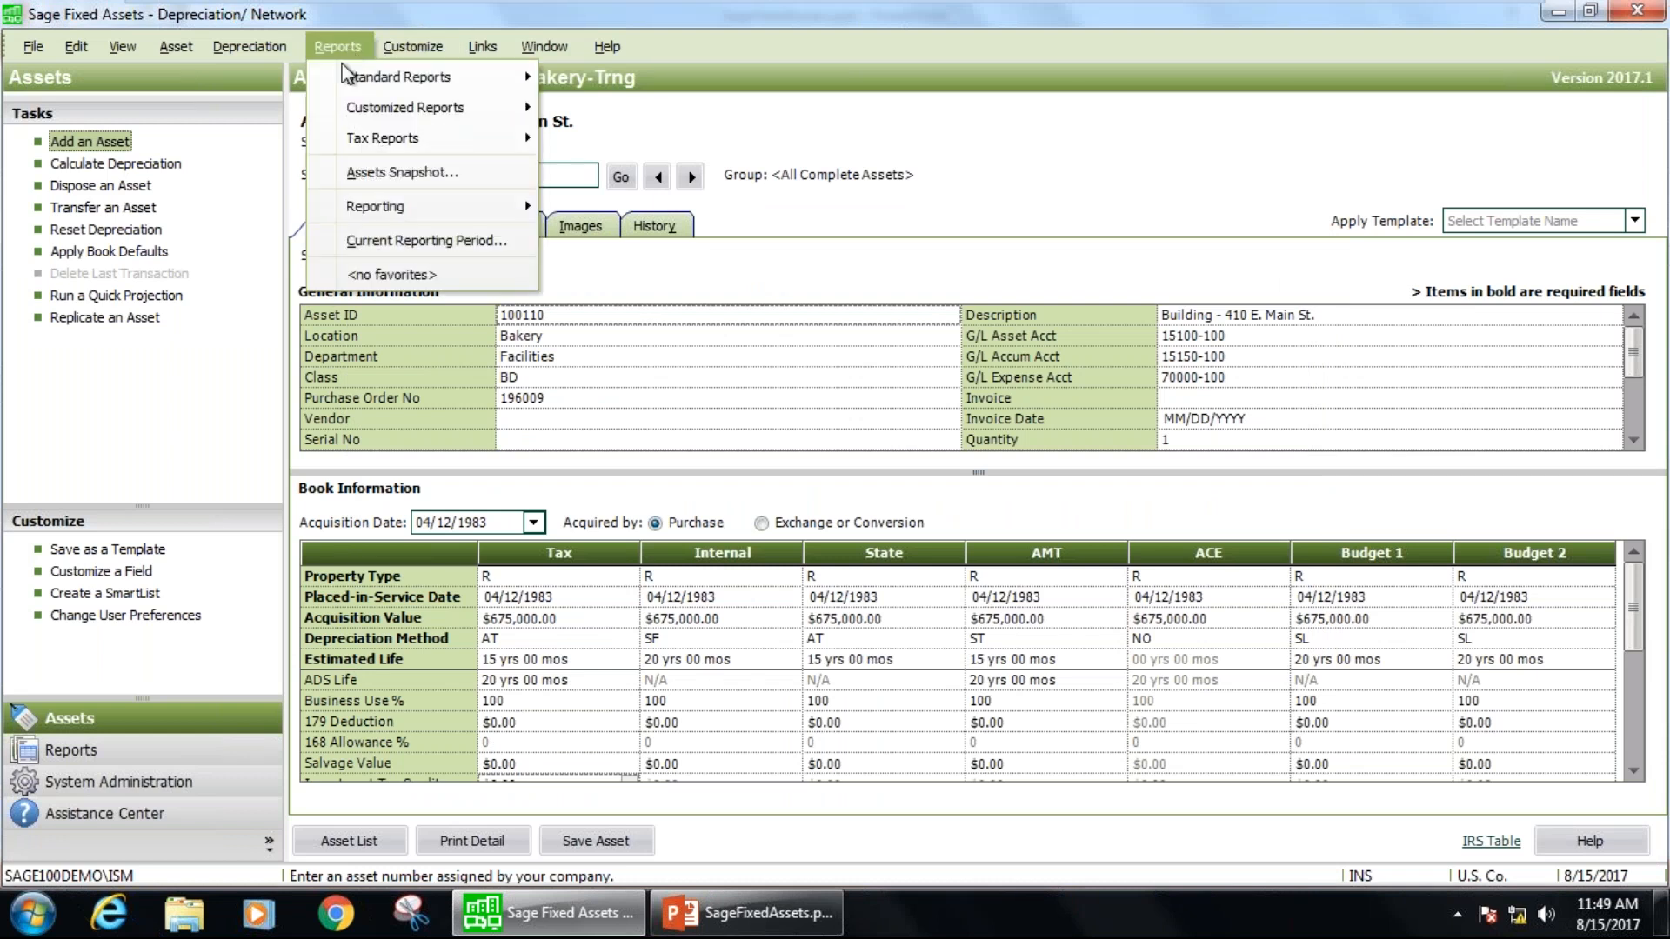
pyautogui.moveTo(409, 77)
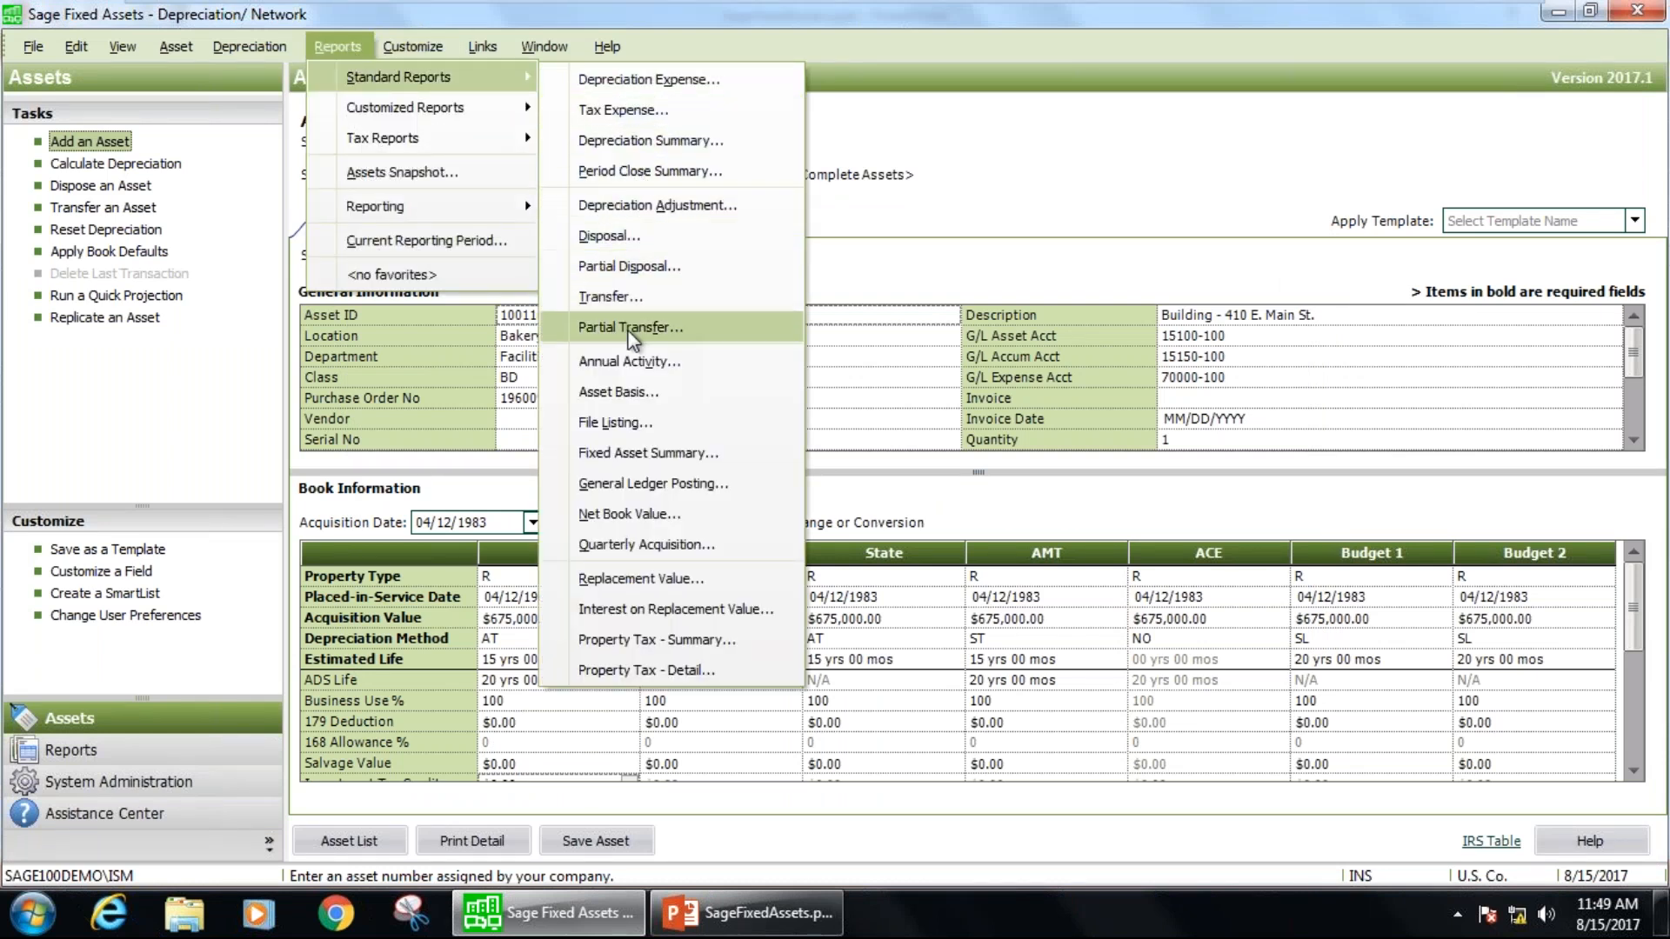
pyautogui.click(643, 485)
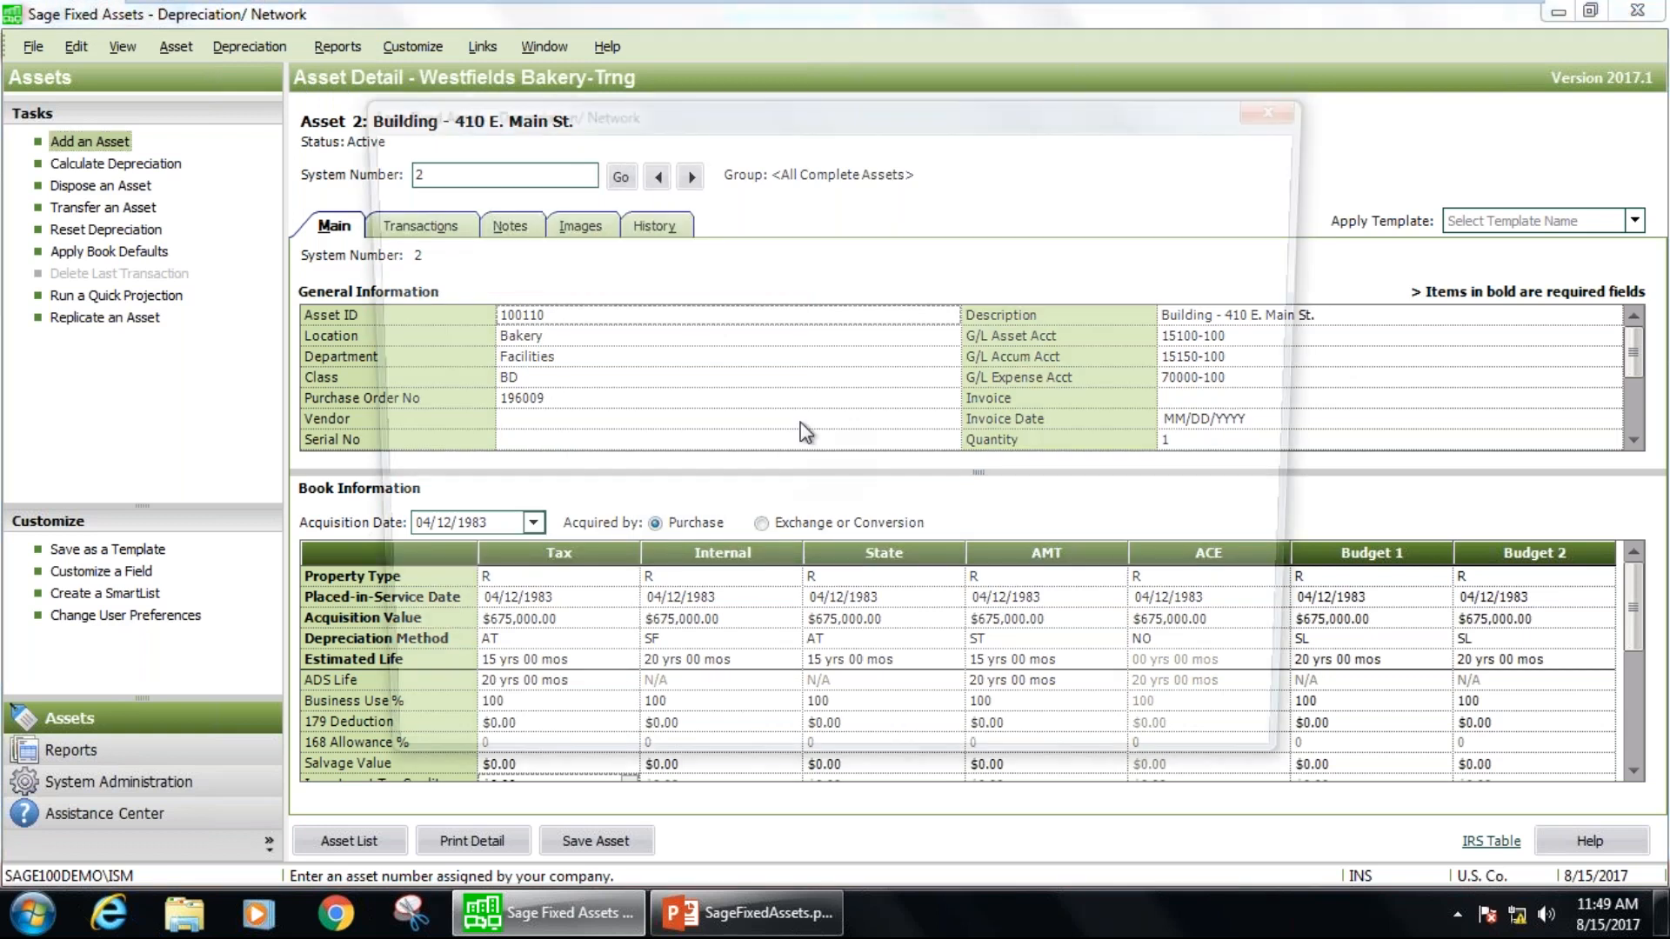
pyautogui.click(652, 410)
pyautogui.click(651, 437)
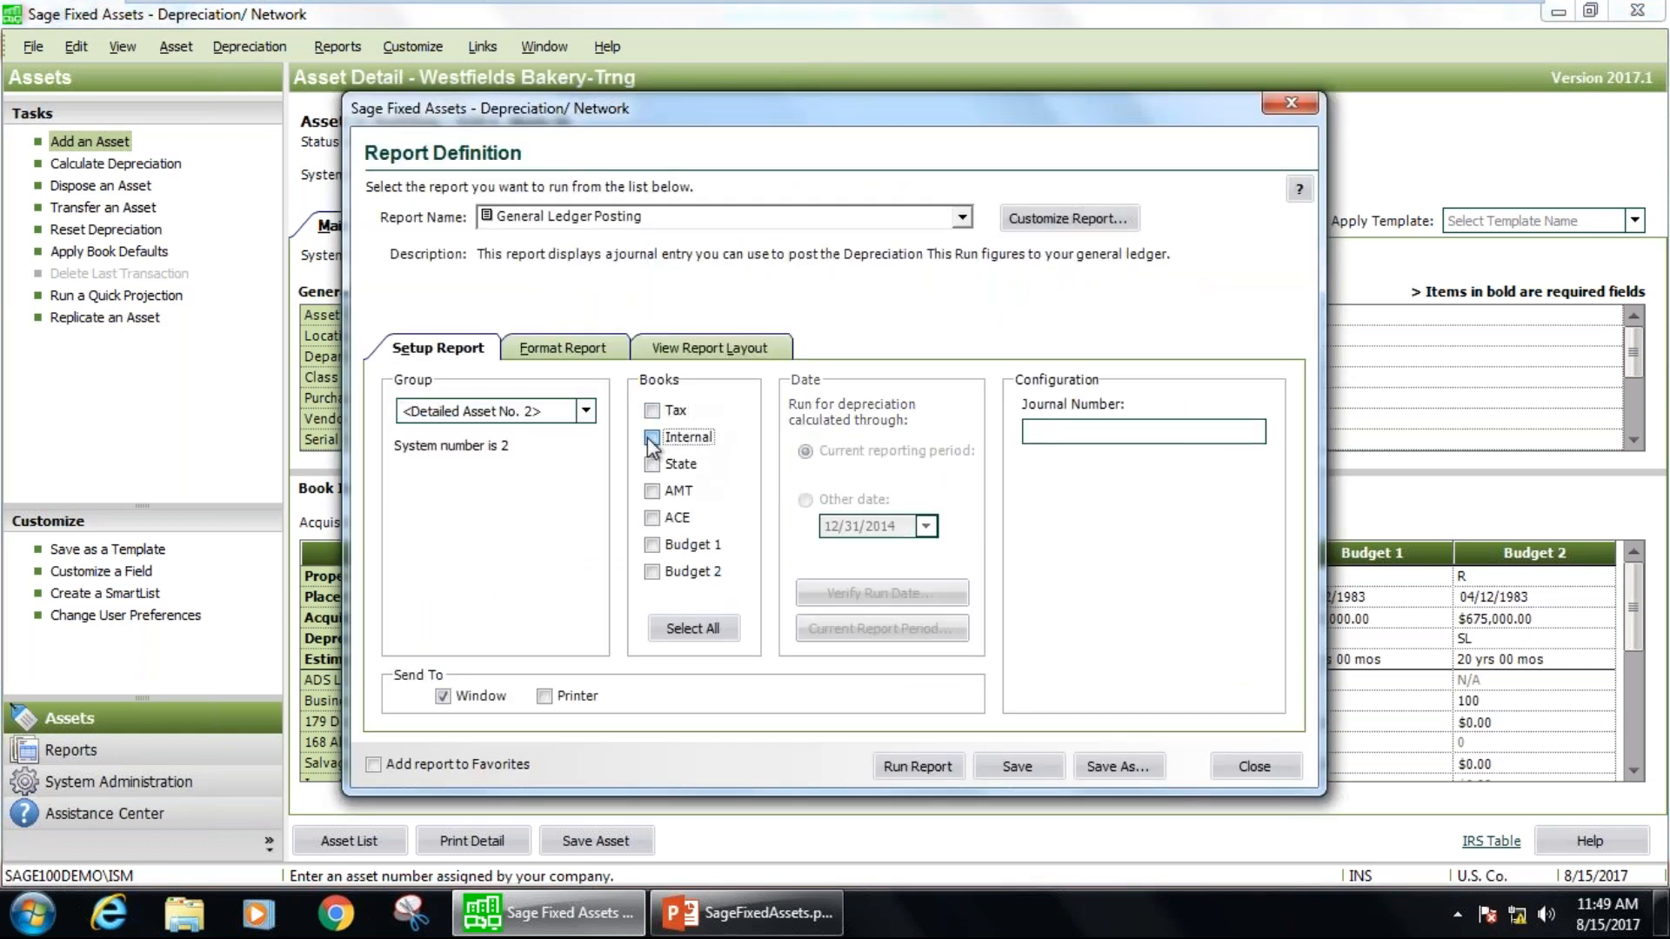
pyautogui.click(586, 412)
pyautogui.click(553, 472)
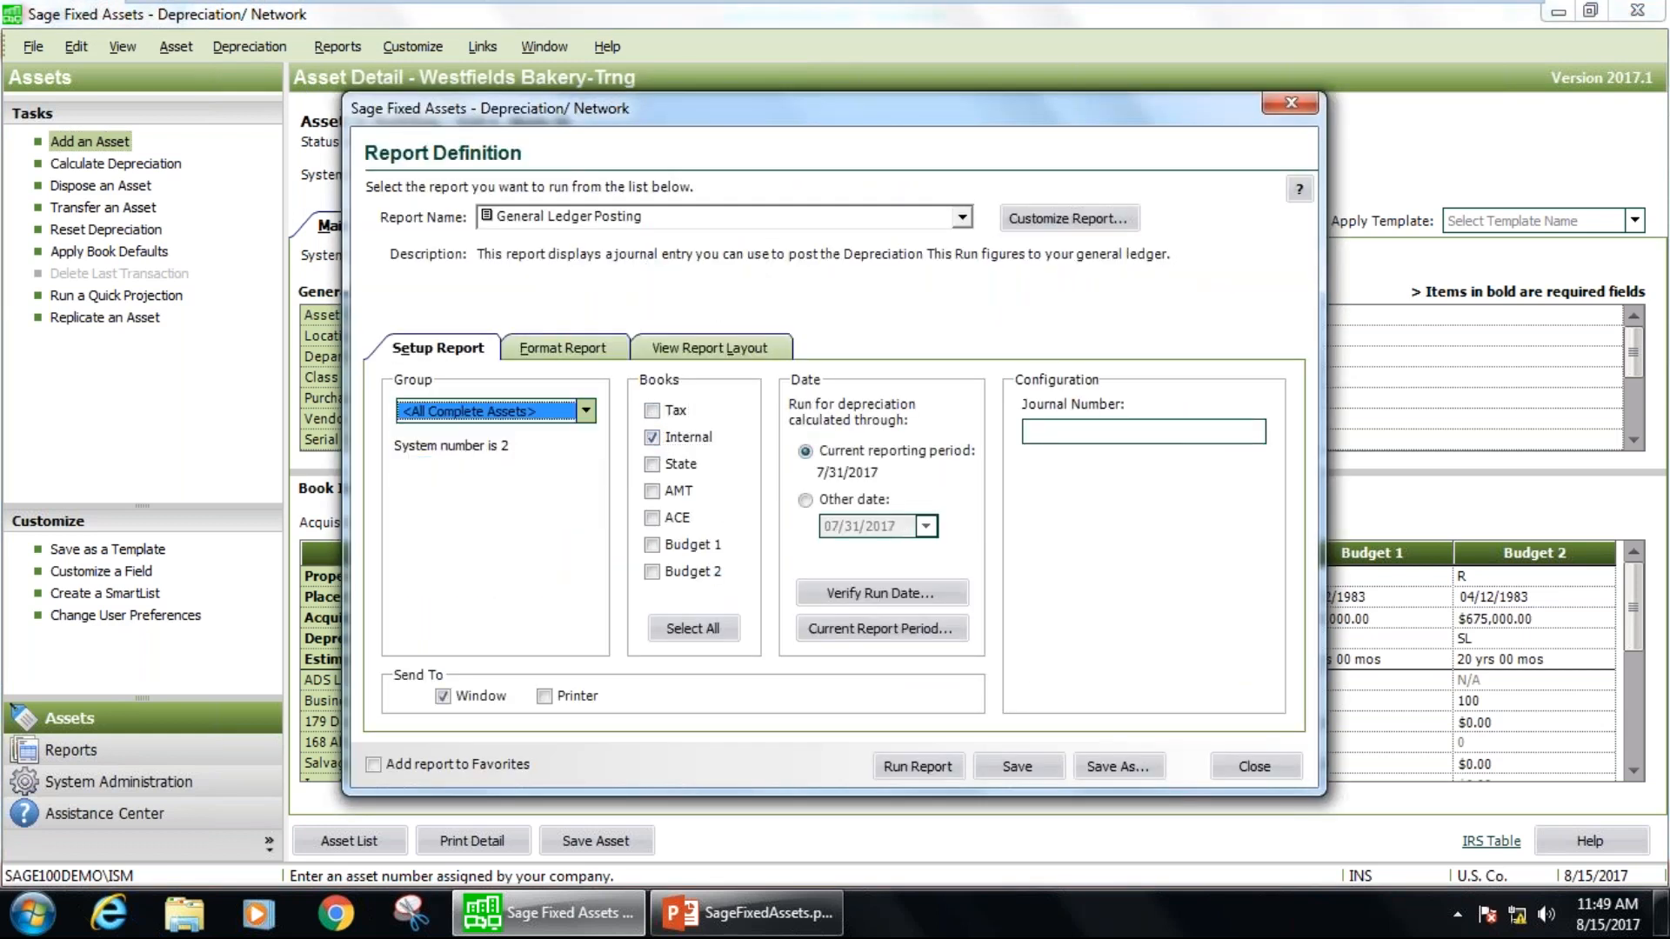
pyautogui.click(938, 764)
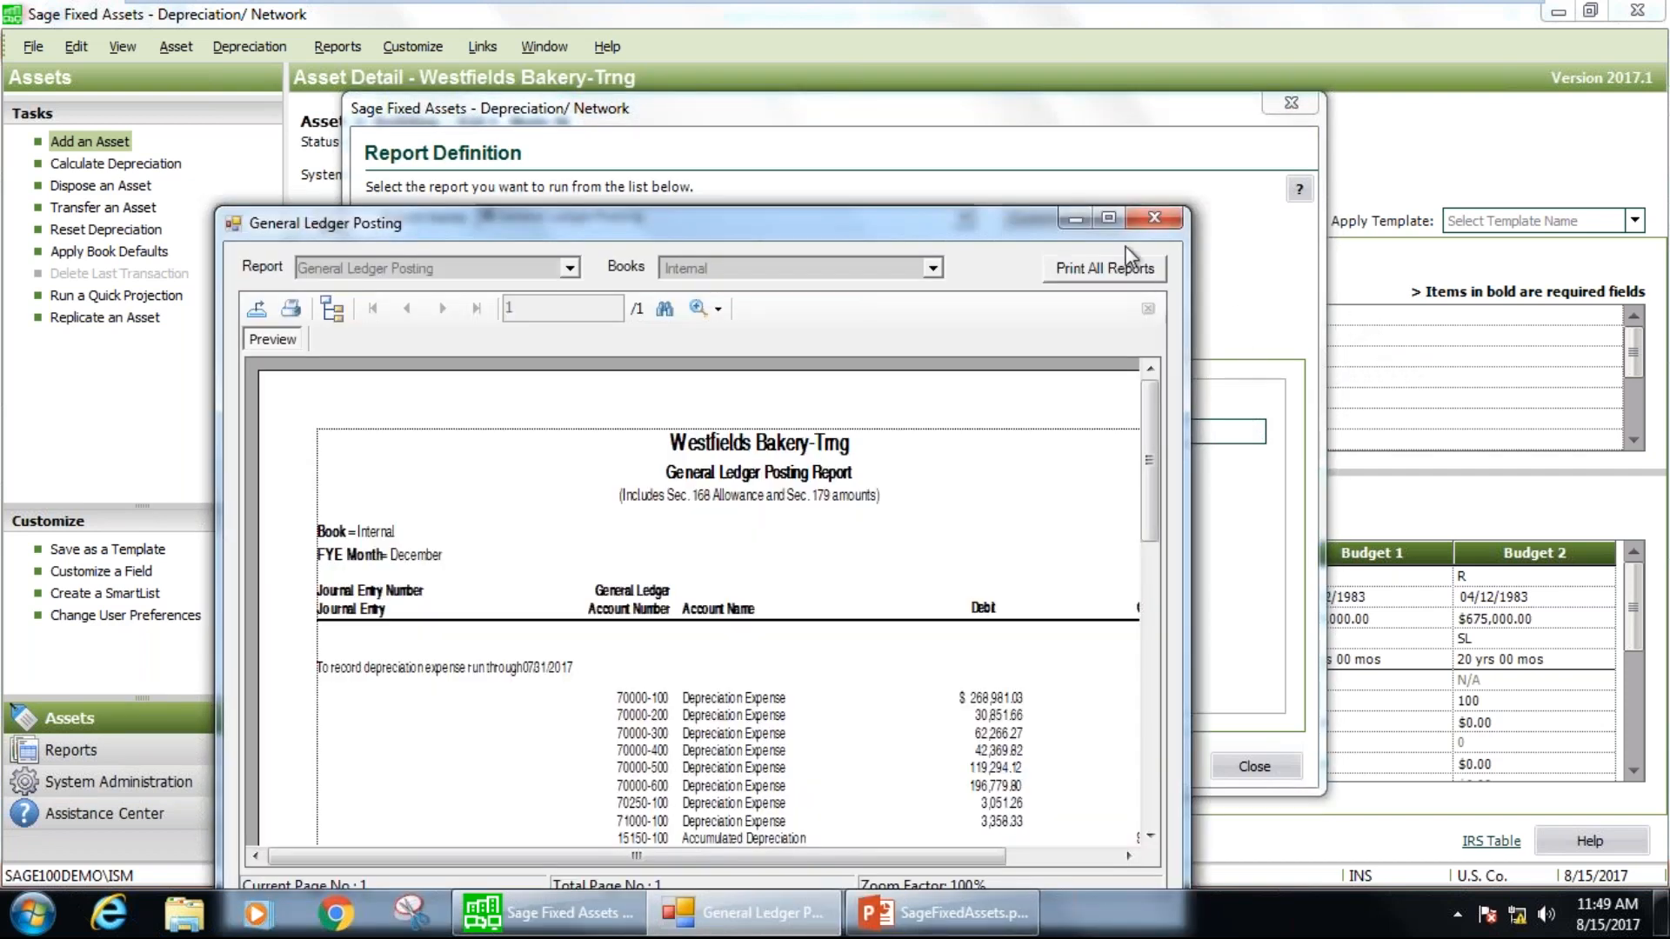
# Examine the General Ledger Posting report at 150% zoom down to its grand totals, then close the report and its definition.
pyautogui.click(1110, 218)
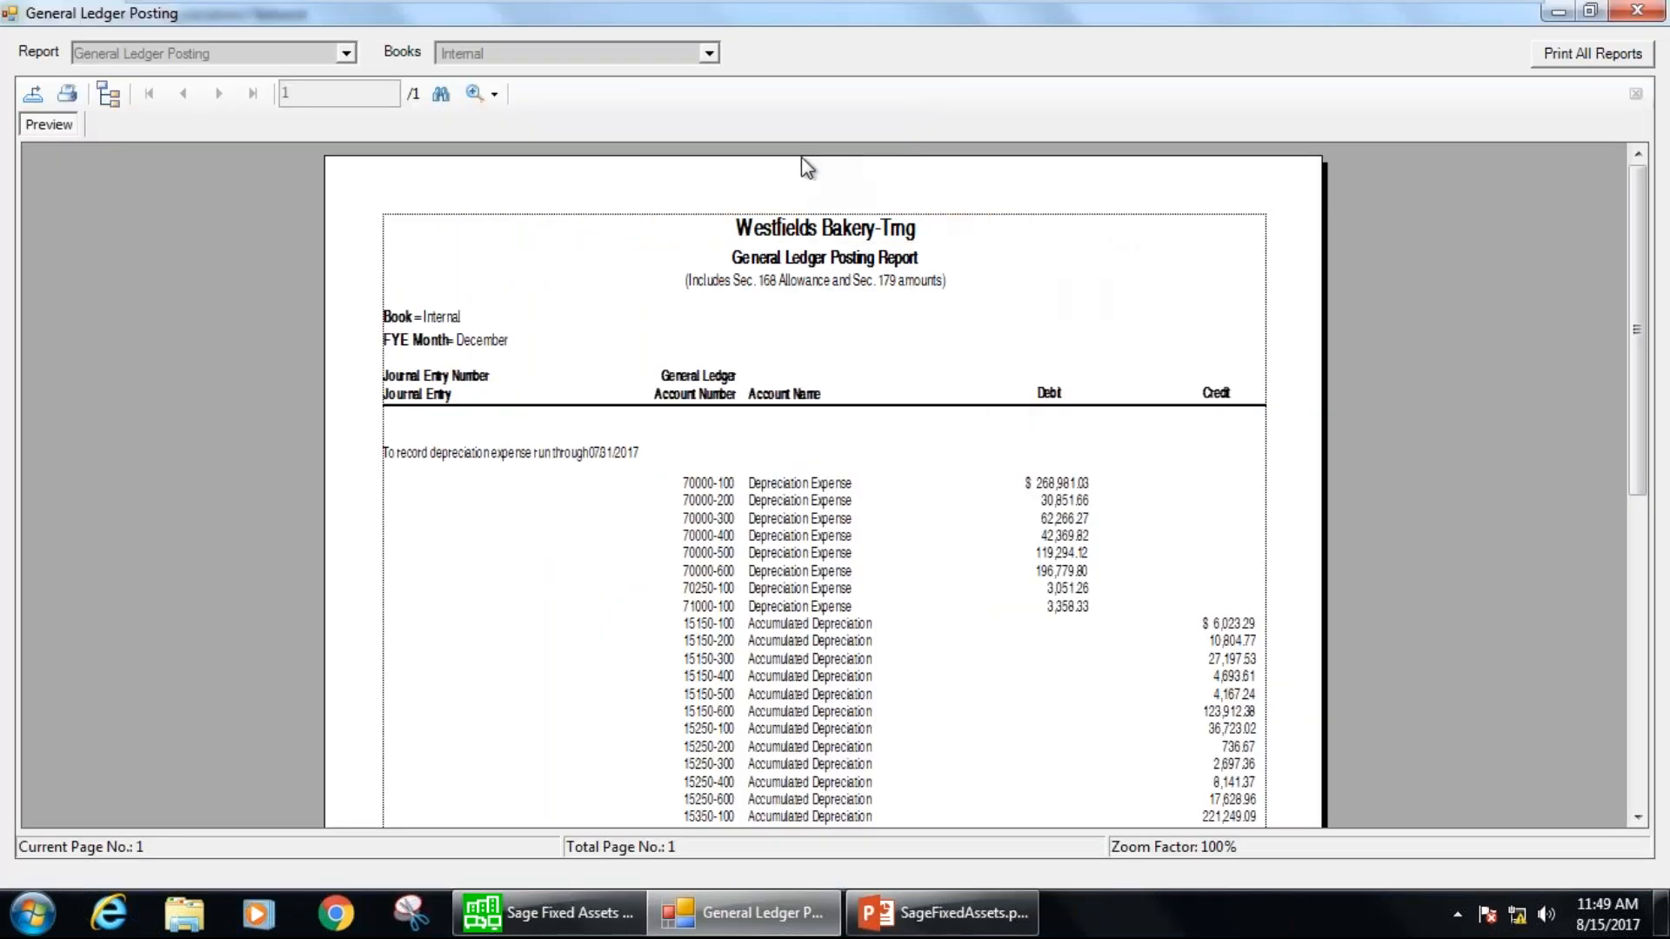
pyautogui.click(502, 95)
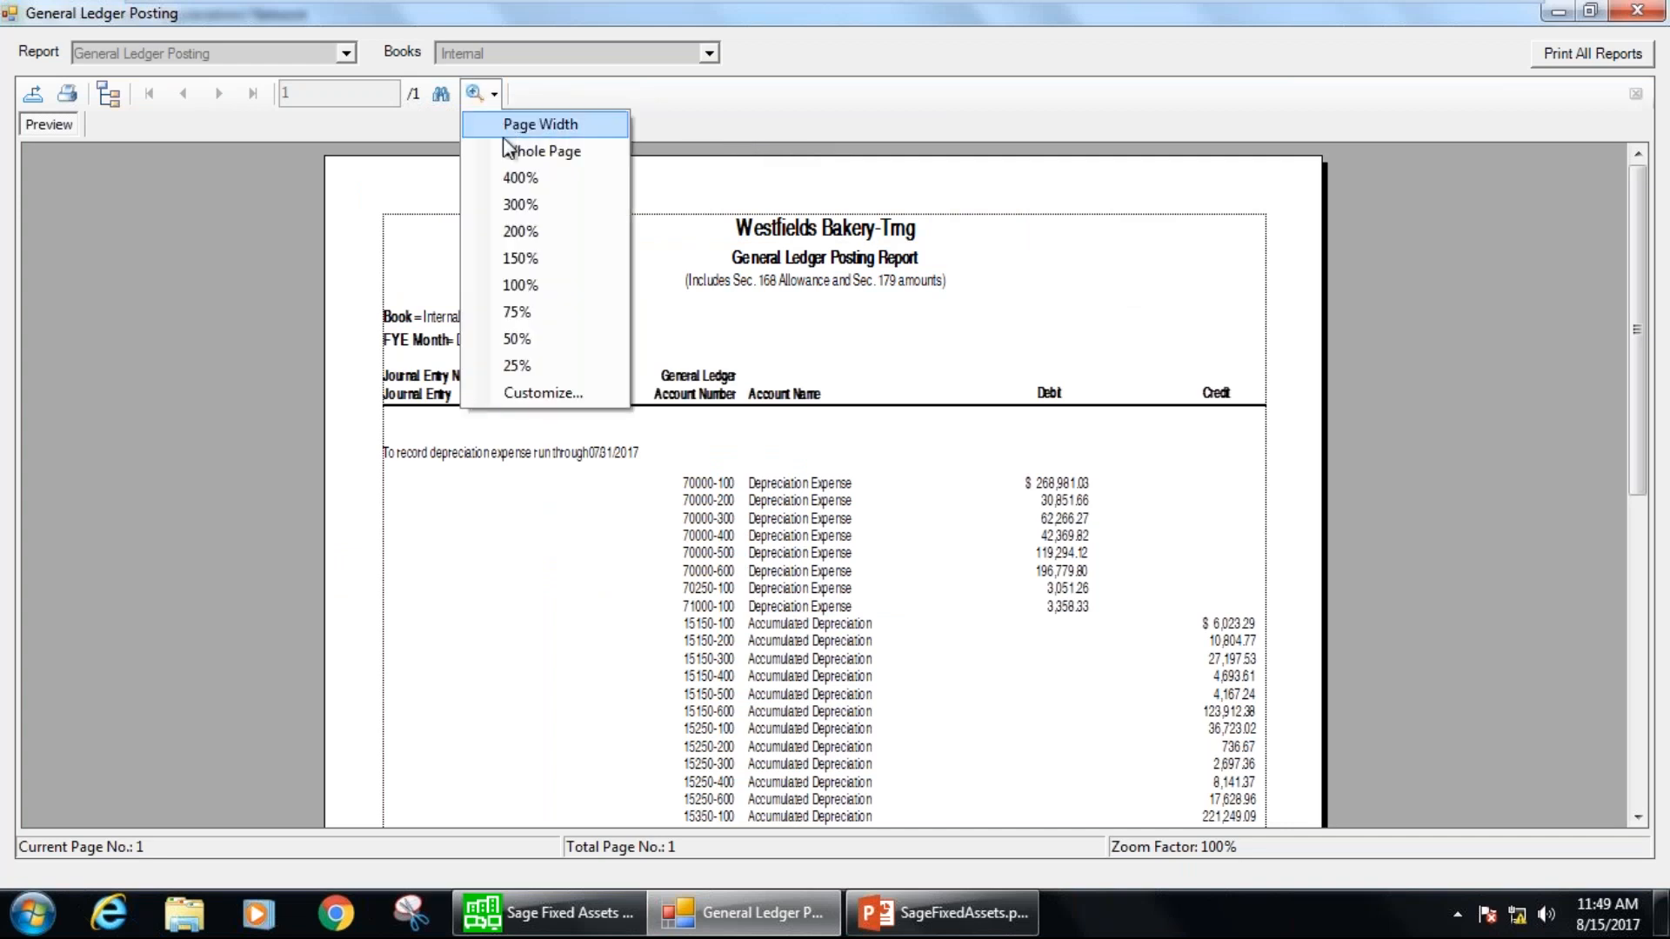
pyautogui.click(514, 261)
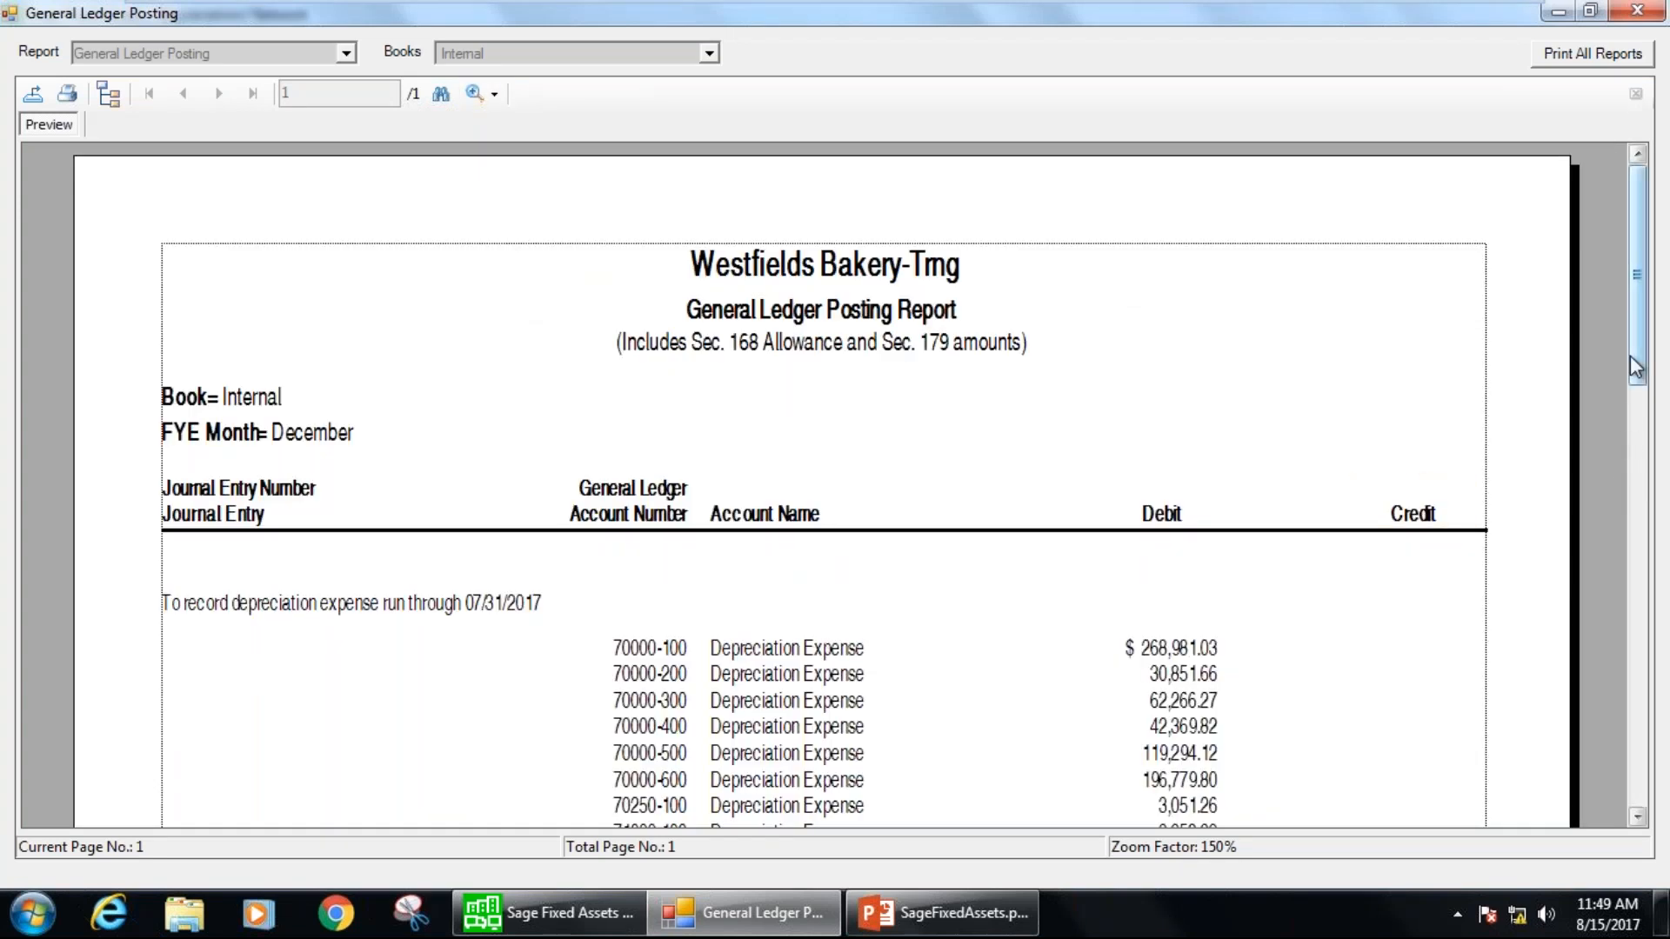
pyautogui.scroll(-2, 1640, 407)
pyautogui.moveTo(1646, 406); pyautogui.dragTo(1663, 659)
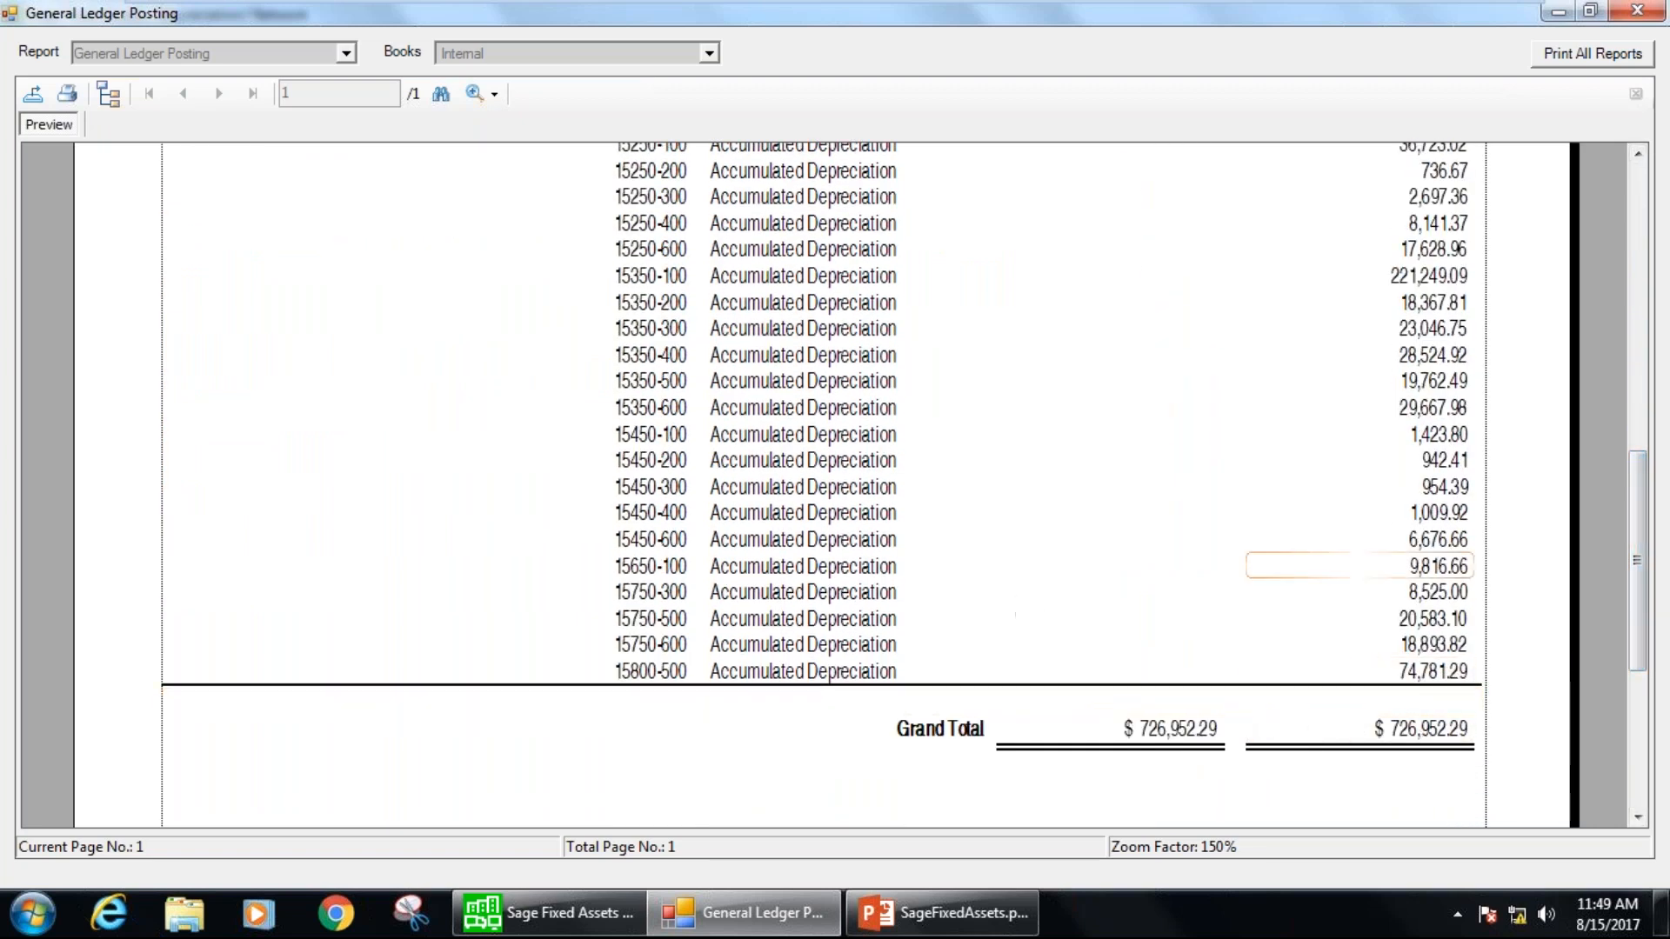
pyautogui.moveTo(1646, 574); pyautogui.dragTo(1655, 131)
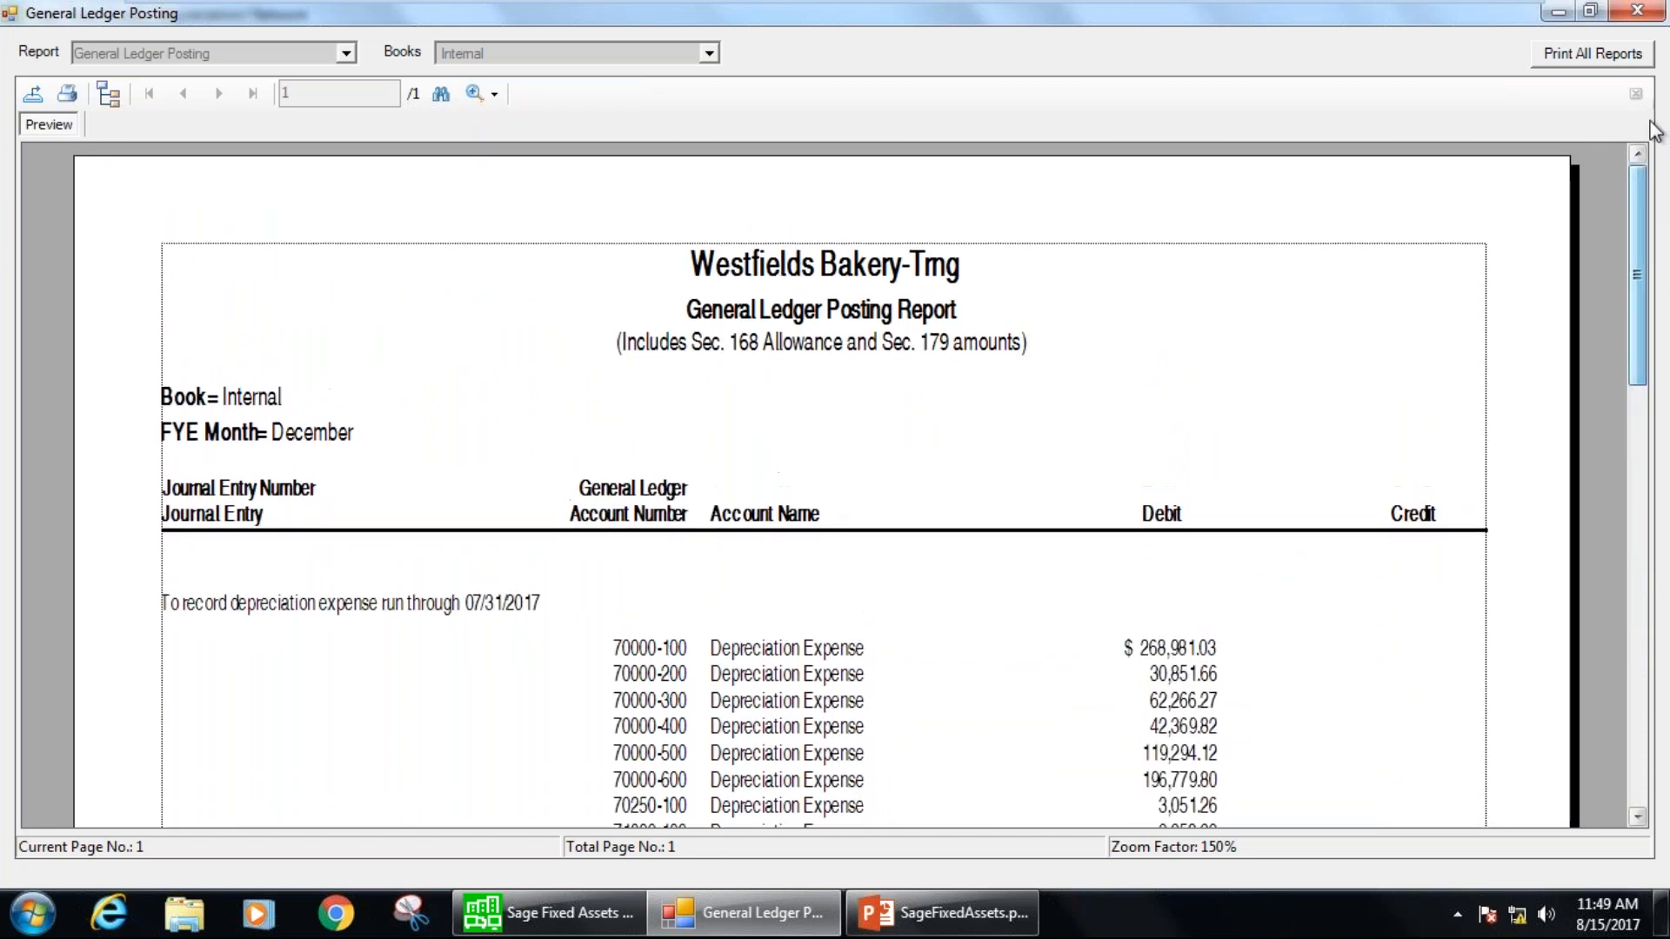
pyautogui.click(1636, 10)
pyautogui.click(1292, 104)
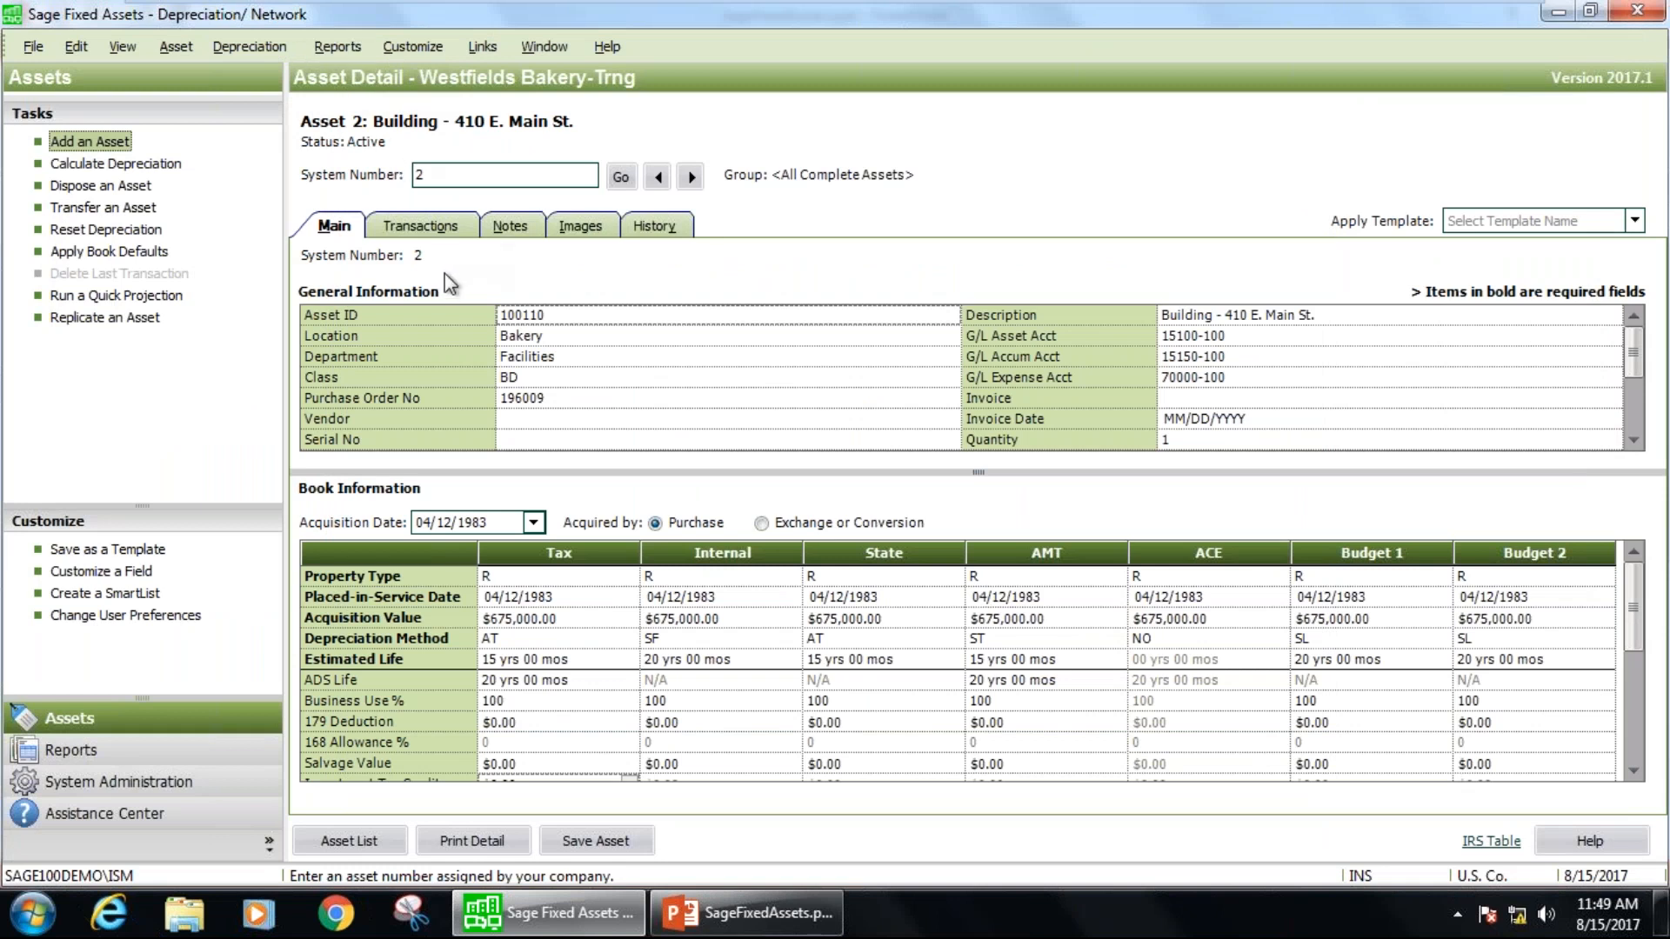
# Open the Fixed Asset Summary standard report and override the group sort with Department in ascending order with Subtotals.
pyautogui.click(350, 46)
pyautogui.moveTo(350, 78)
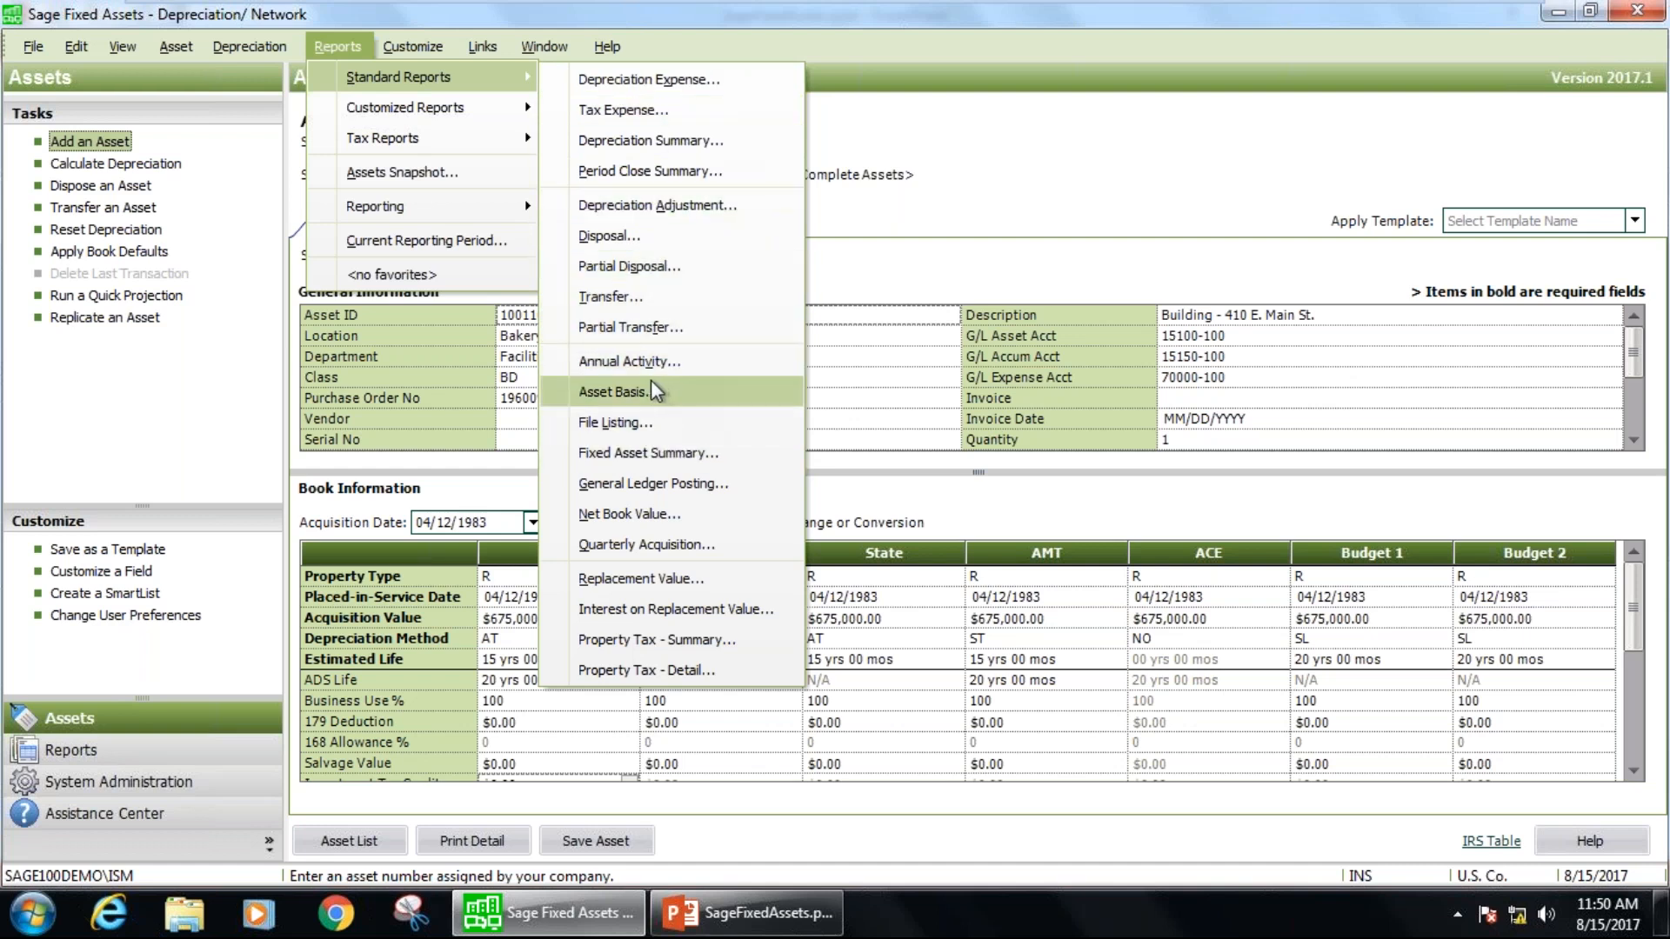
pyautogui.click(643, 453)
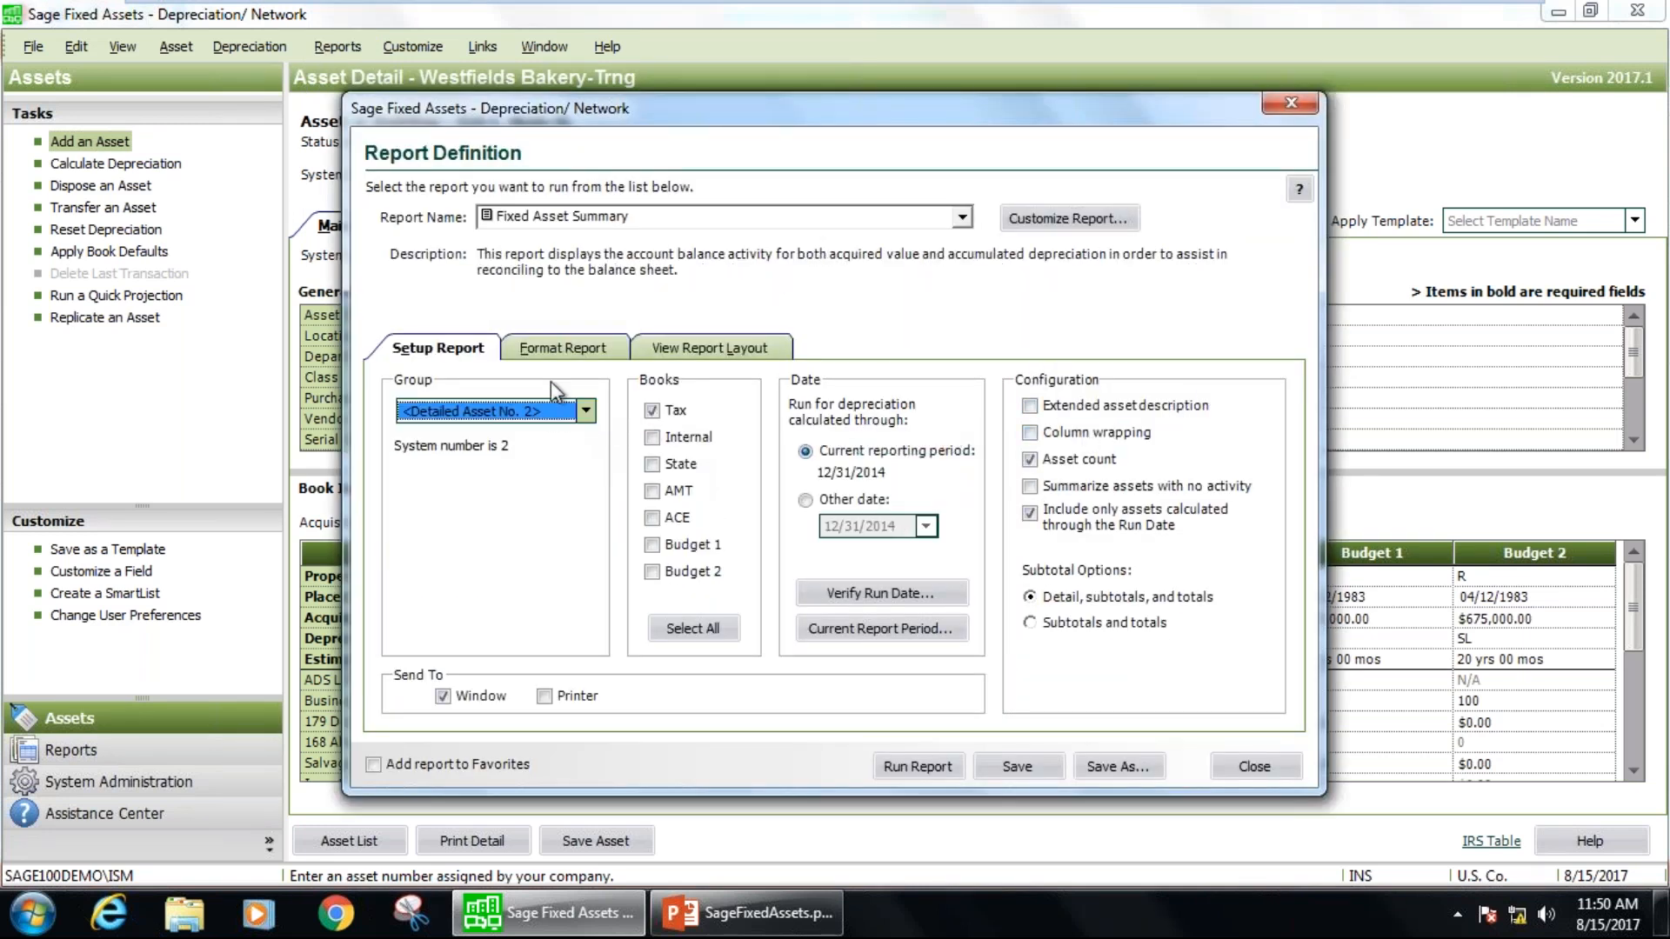
pyautogui.click(561, 352)
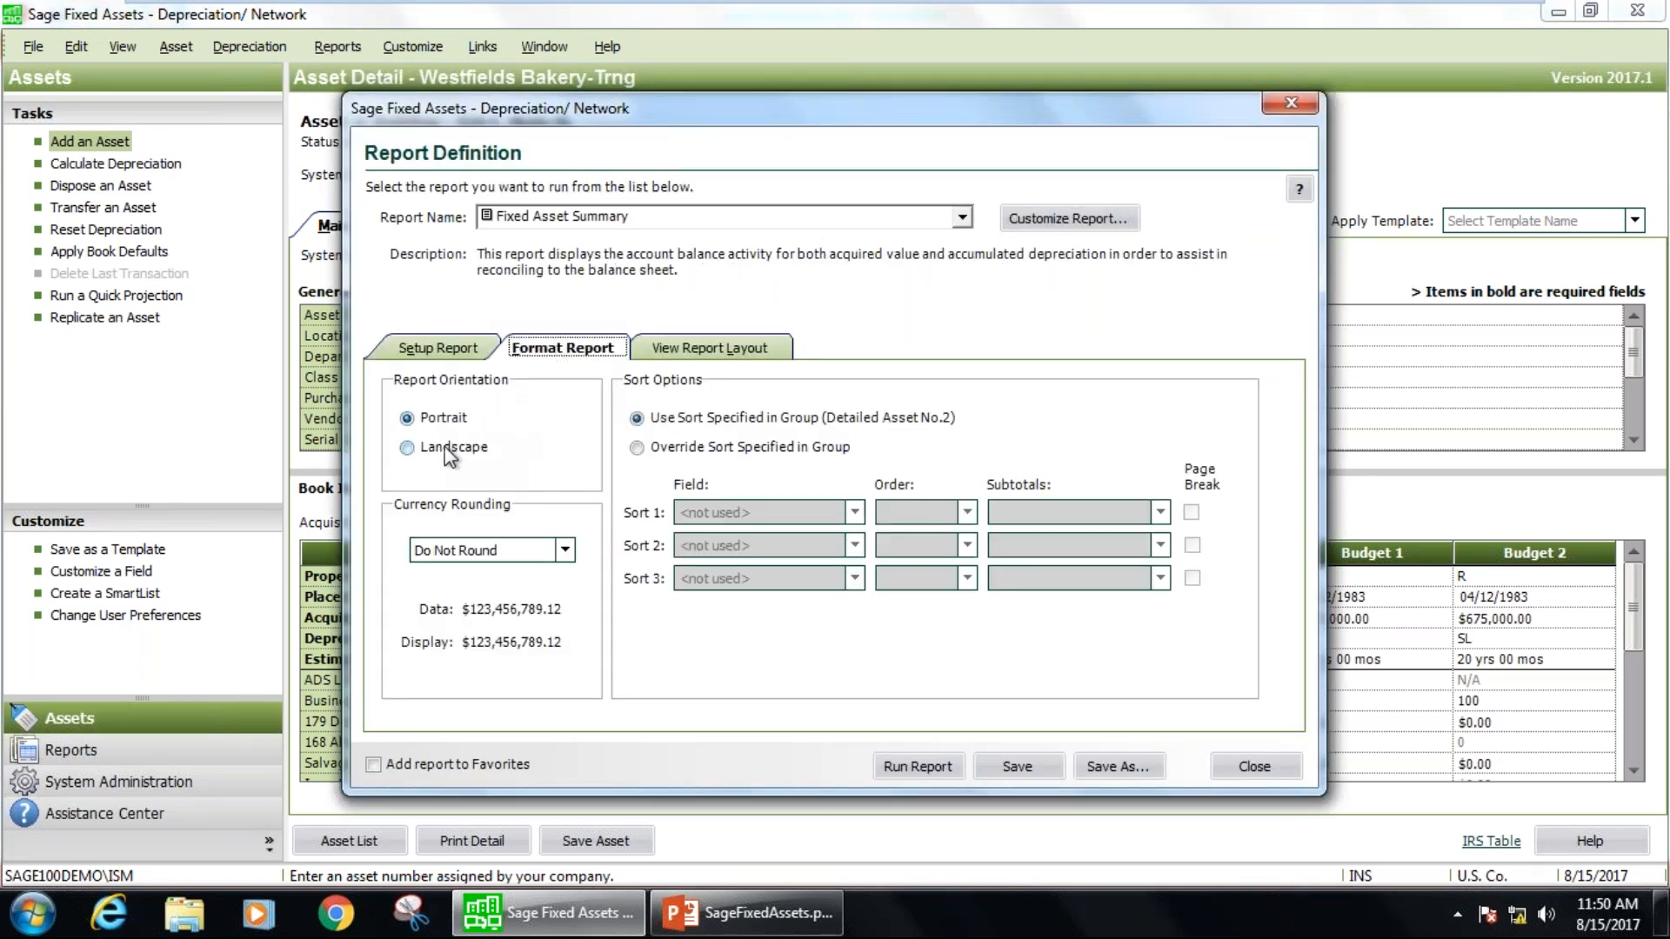
pyautogui.click(637, 447)
pyautogui.click(855, 513)
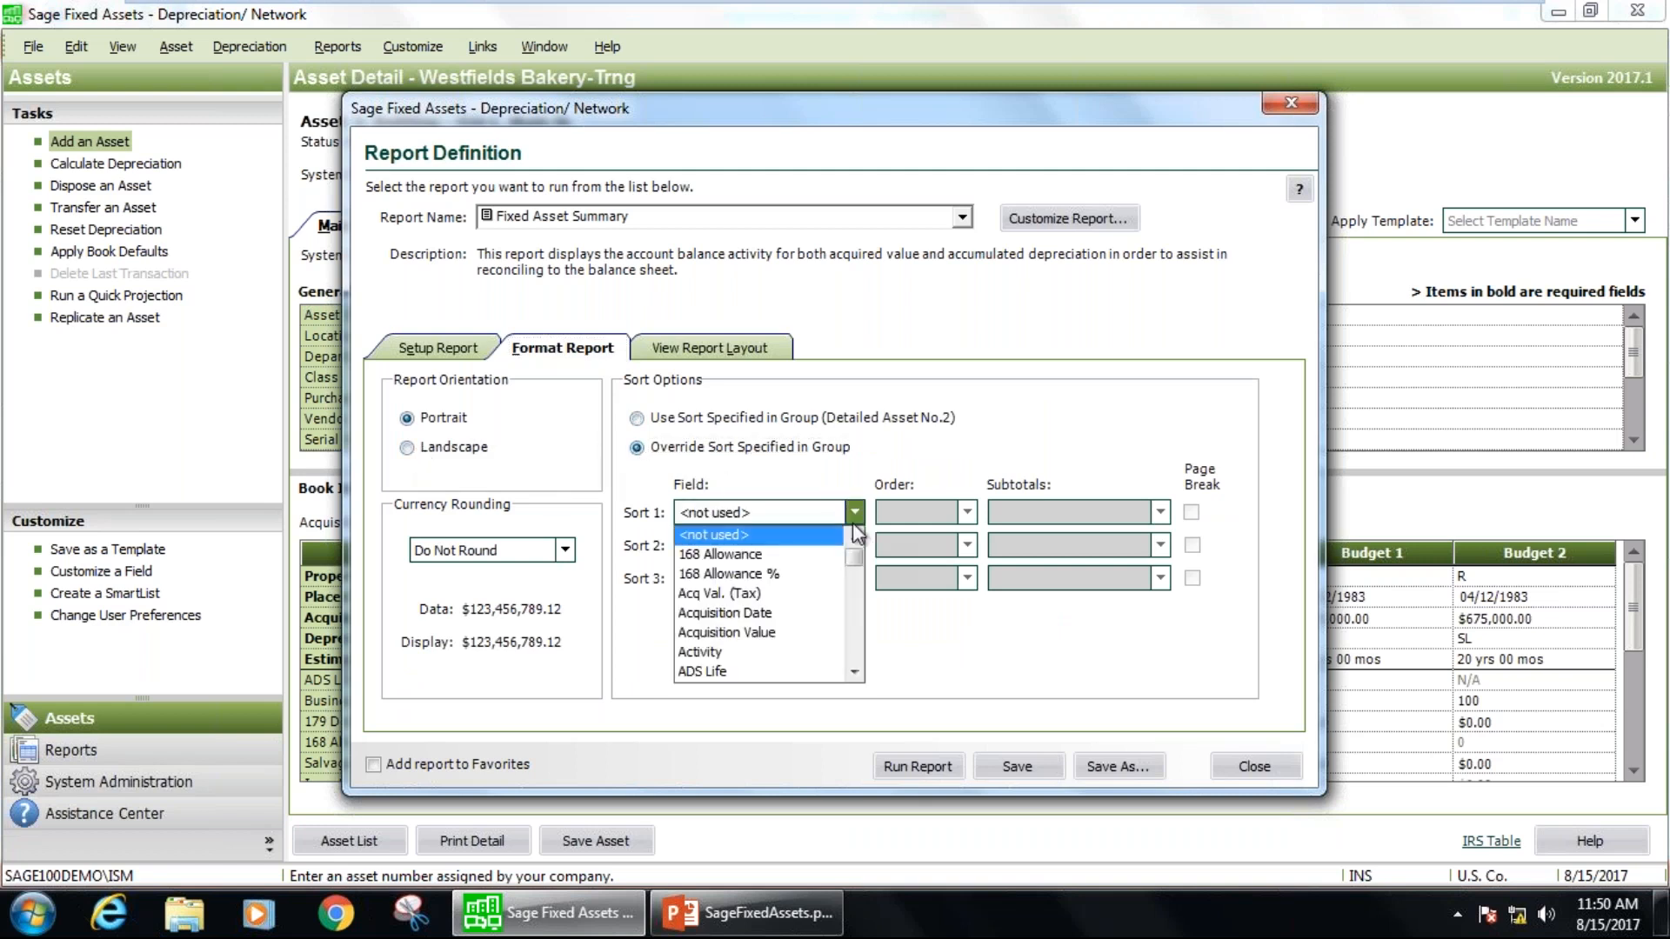
pyautogui.moveTo(855, 541); pyautogui.dragTo(861, 593)
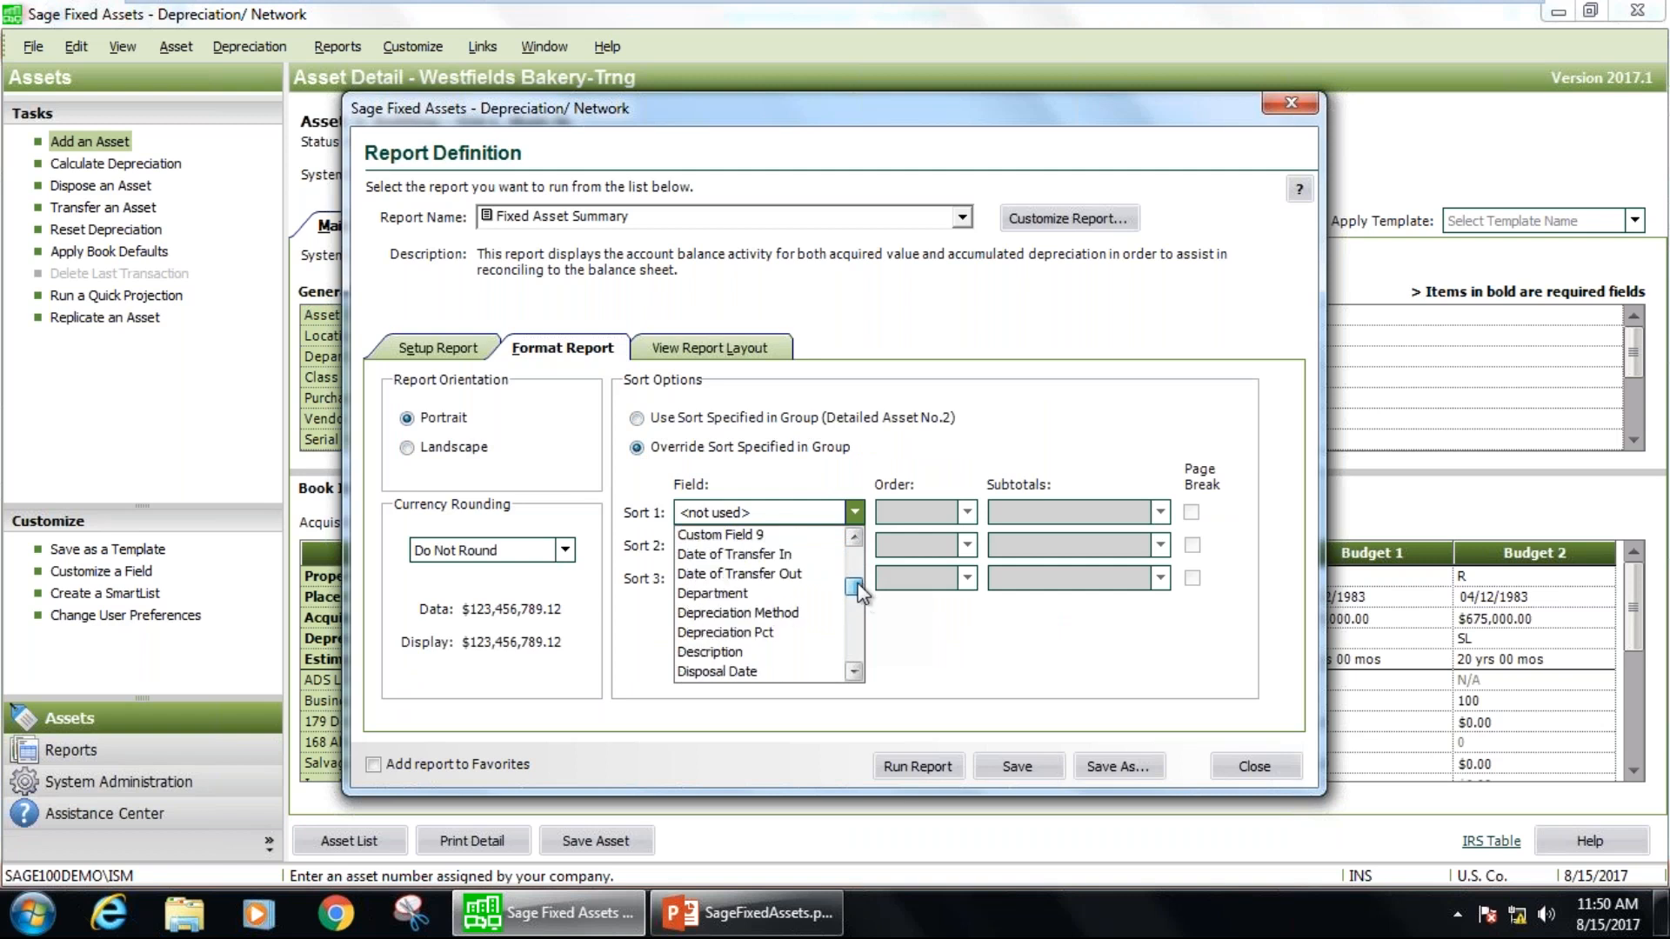
pyautogui.click(795, 593)
pyautogui.click(1160, 513)
pyautogui.click(1148, 554)
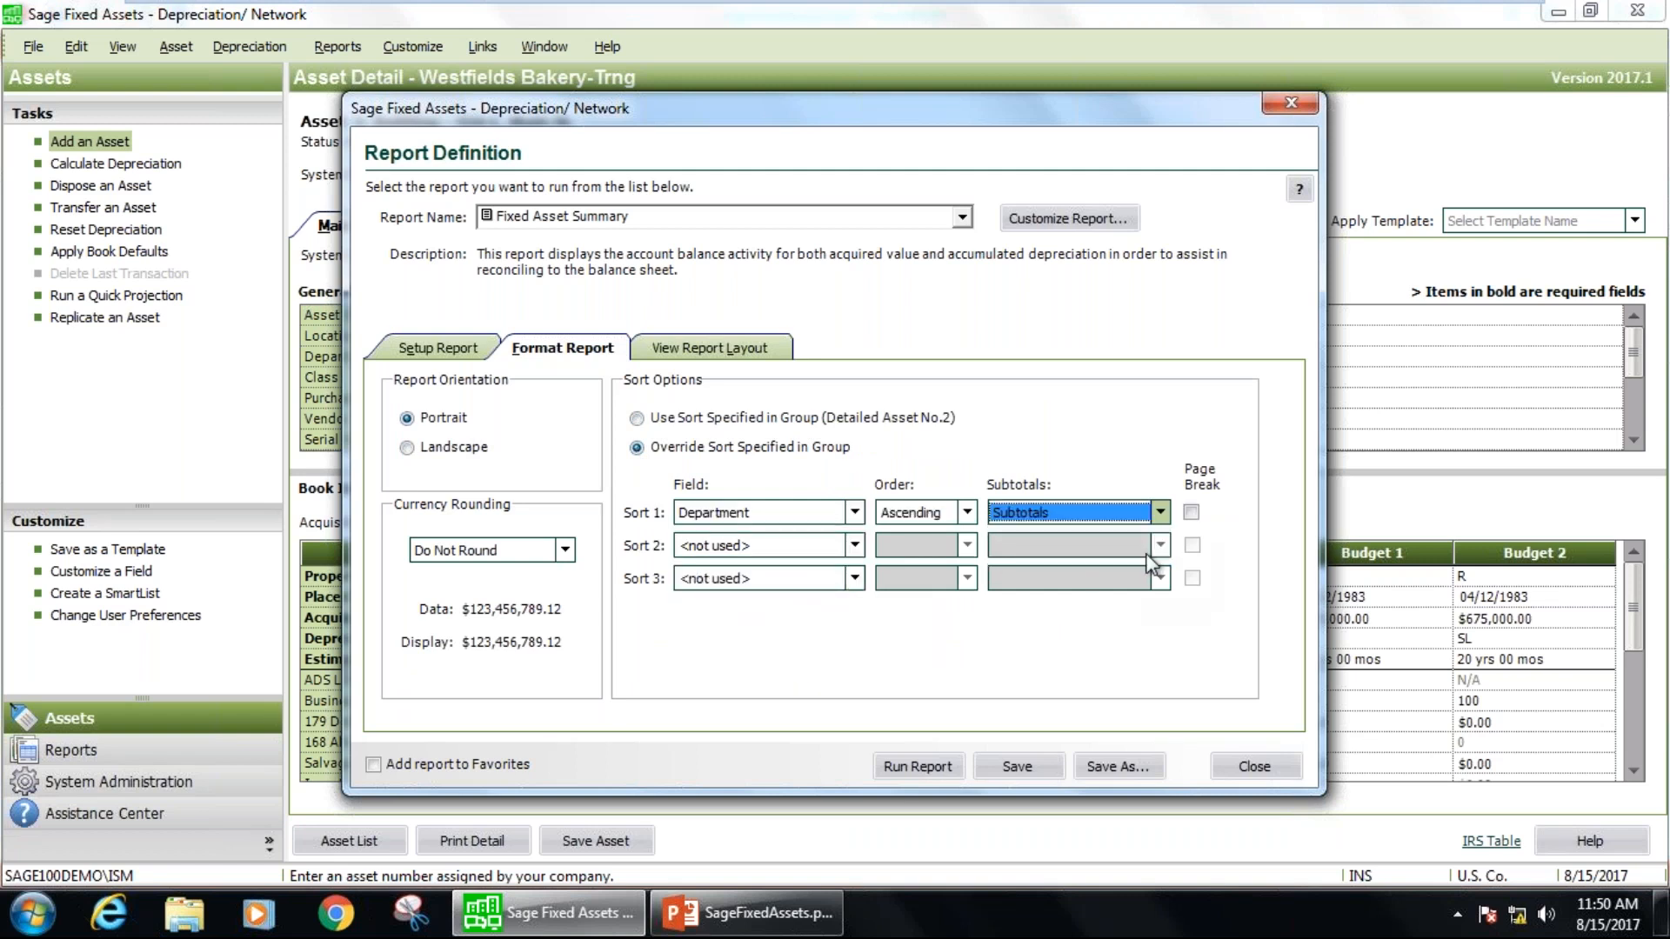
# Run the Fixed Asset Summary report for the All Complete Assets group on the Internal book only.
pyautogui.click(454, 348)
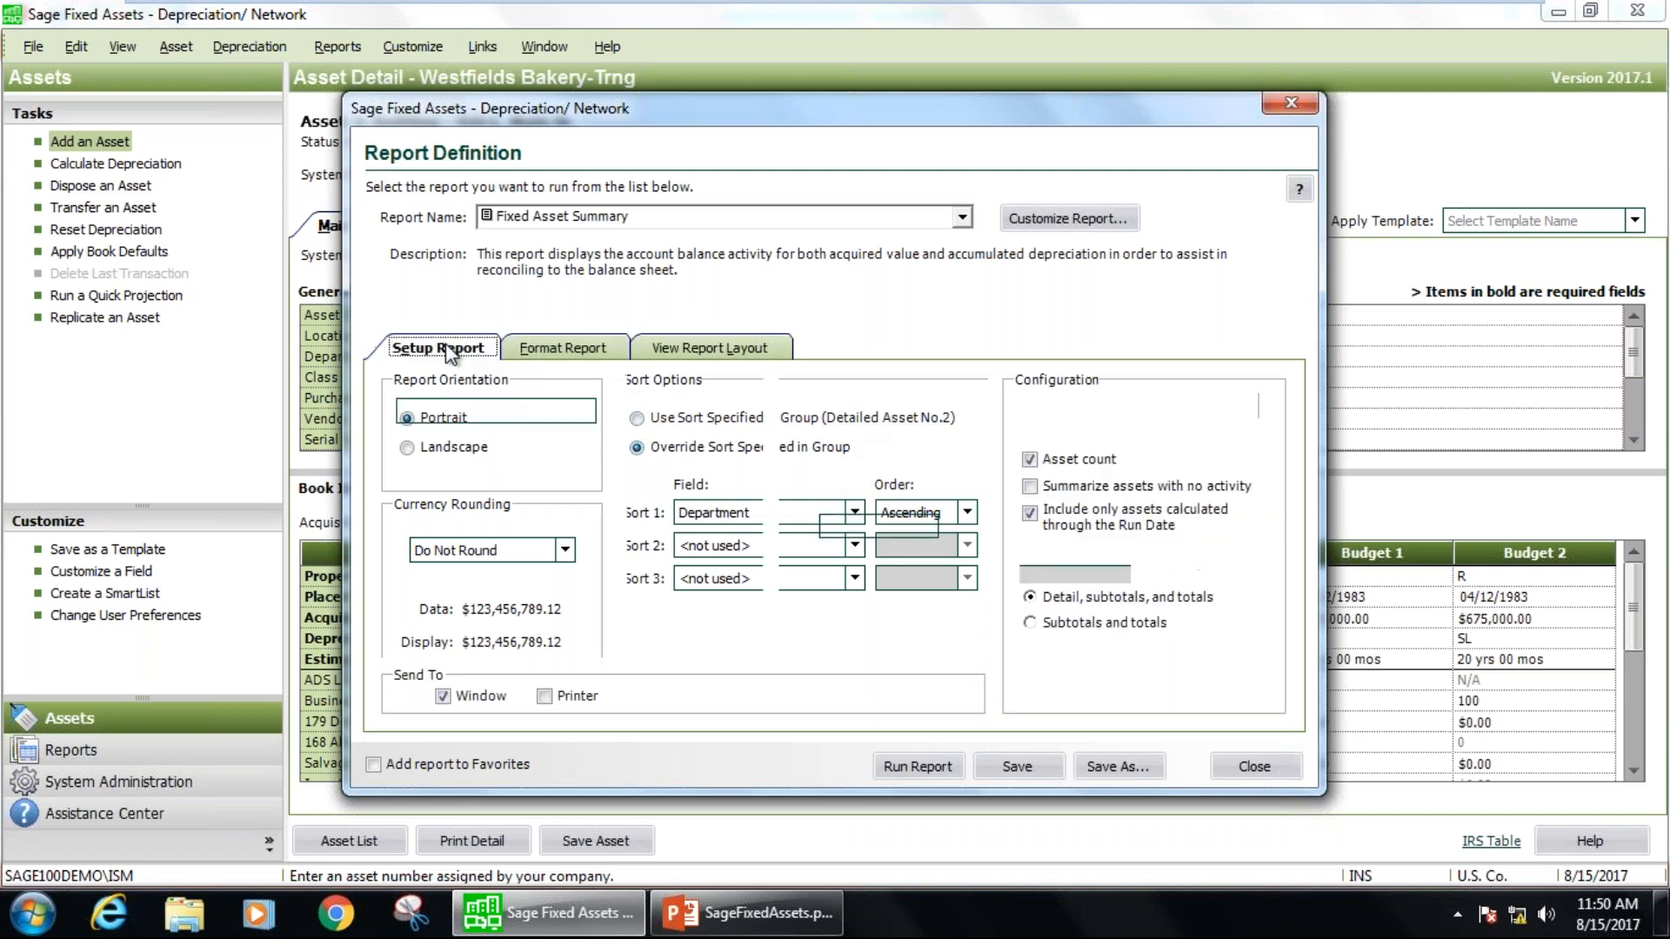
pyautogui.click(652, 436)
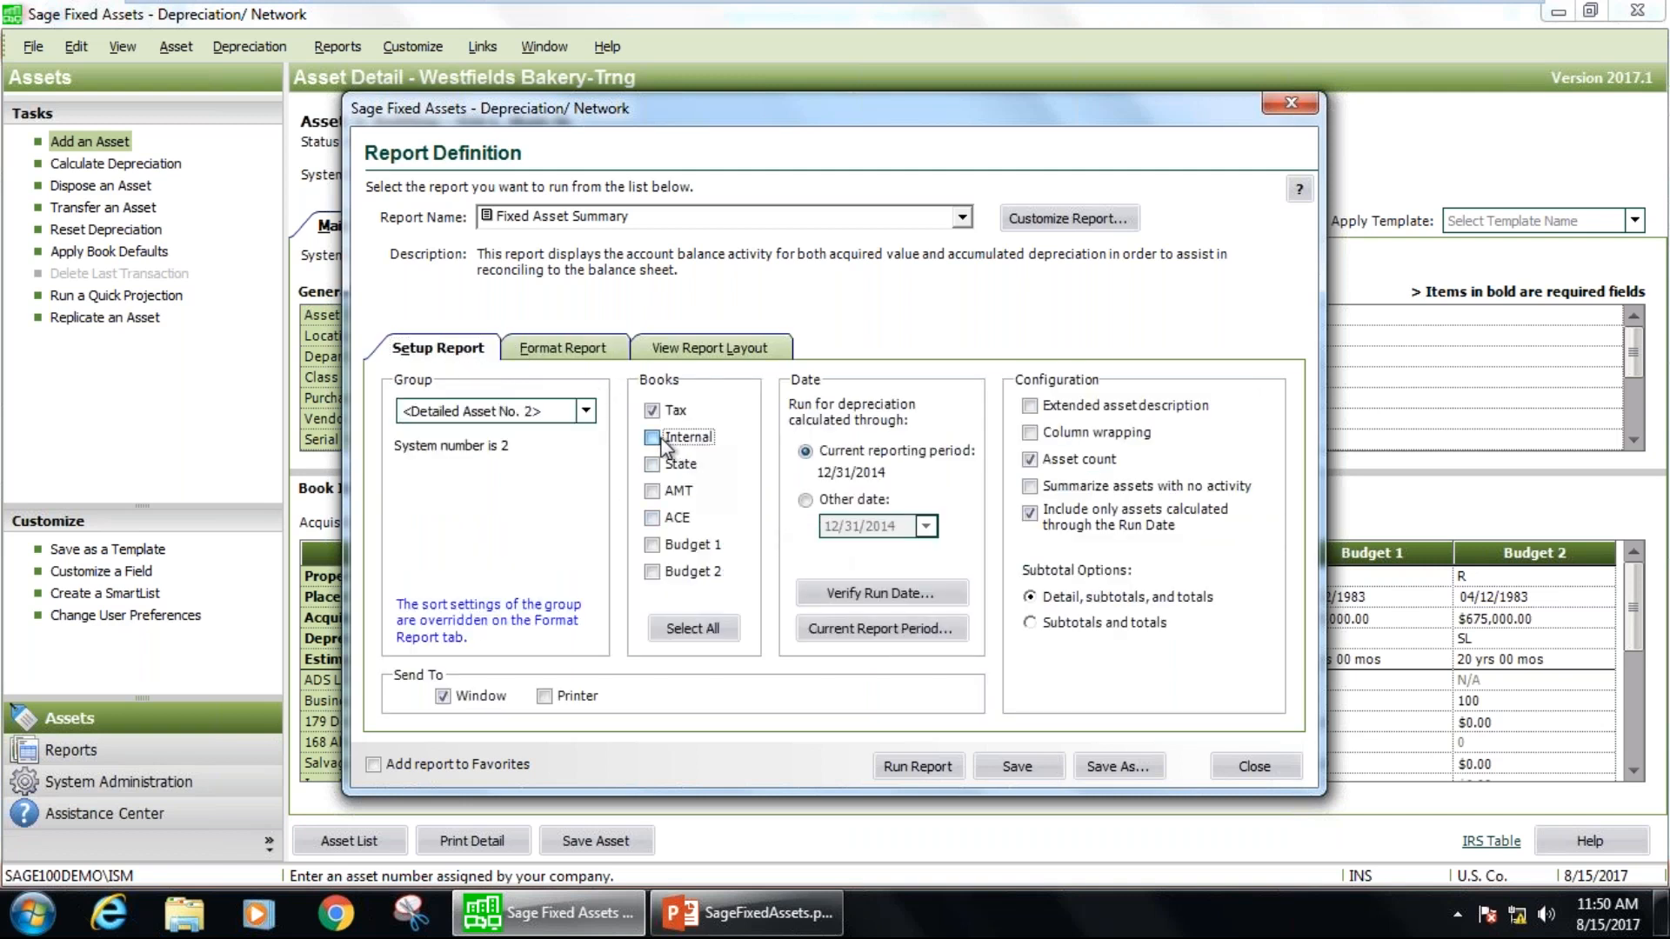
pyautogui.click(586, 412)
pyautogui.click(557, 472)
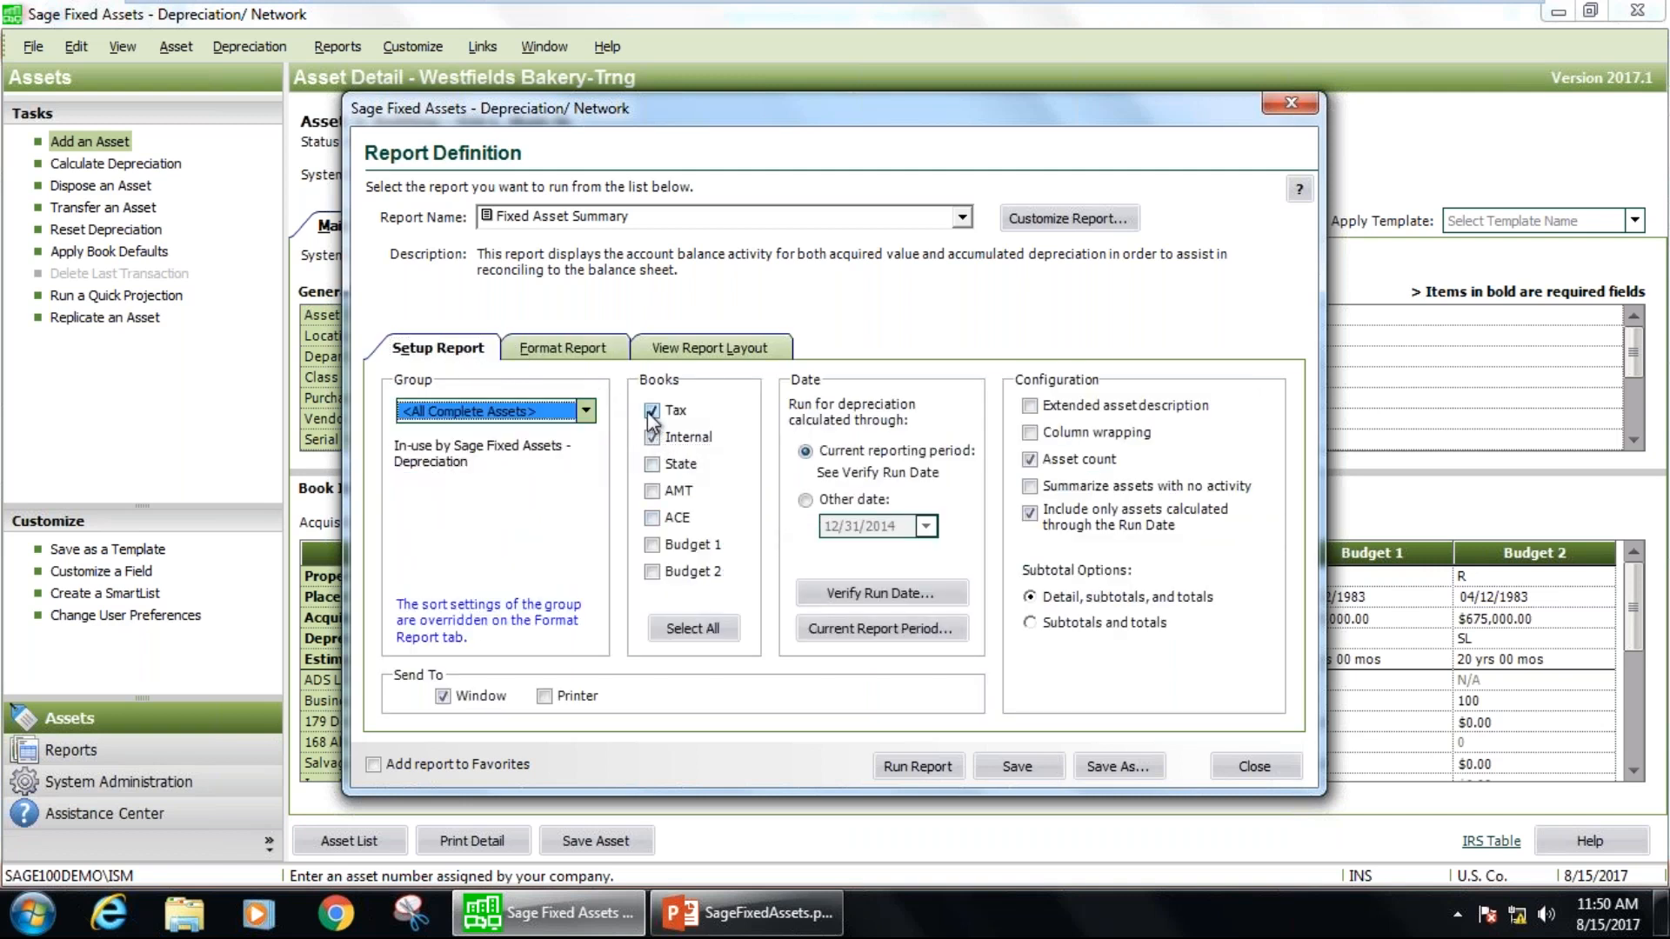
pyautogui.click(650, 411)
pyautogui.click(923, 766)
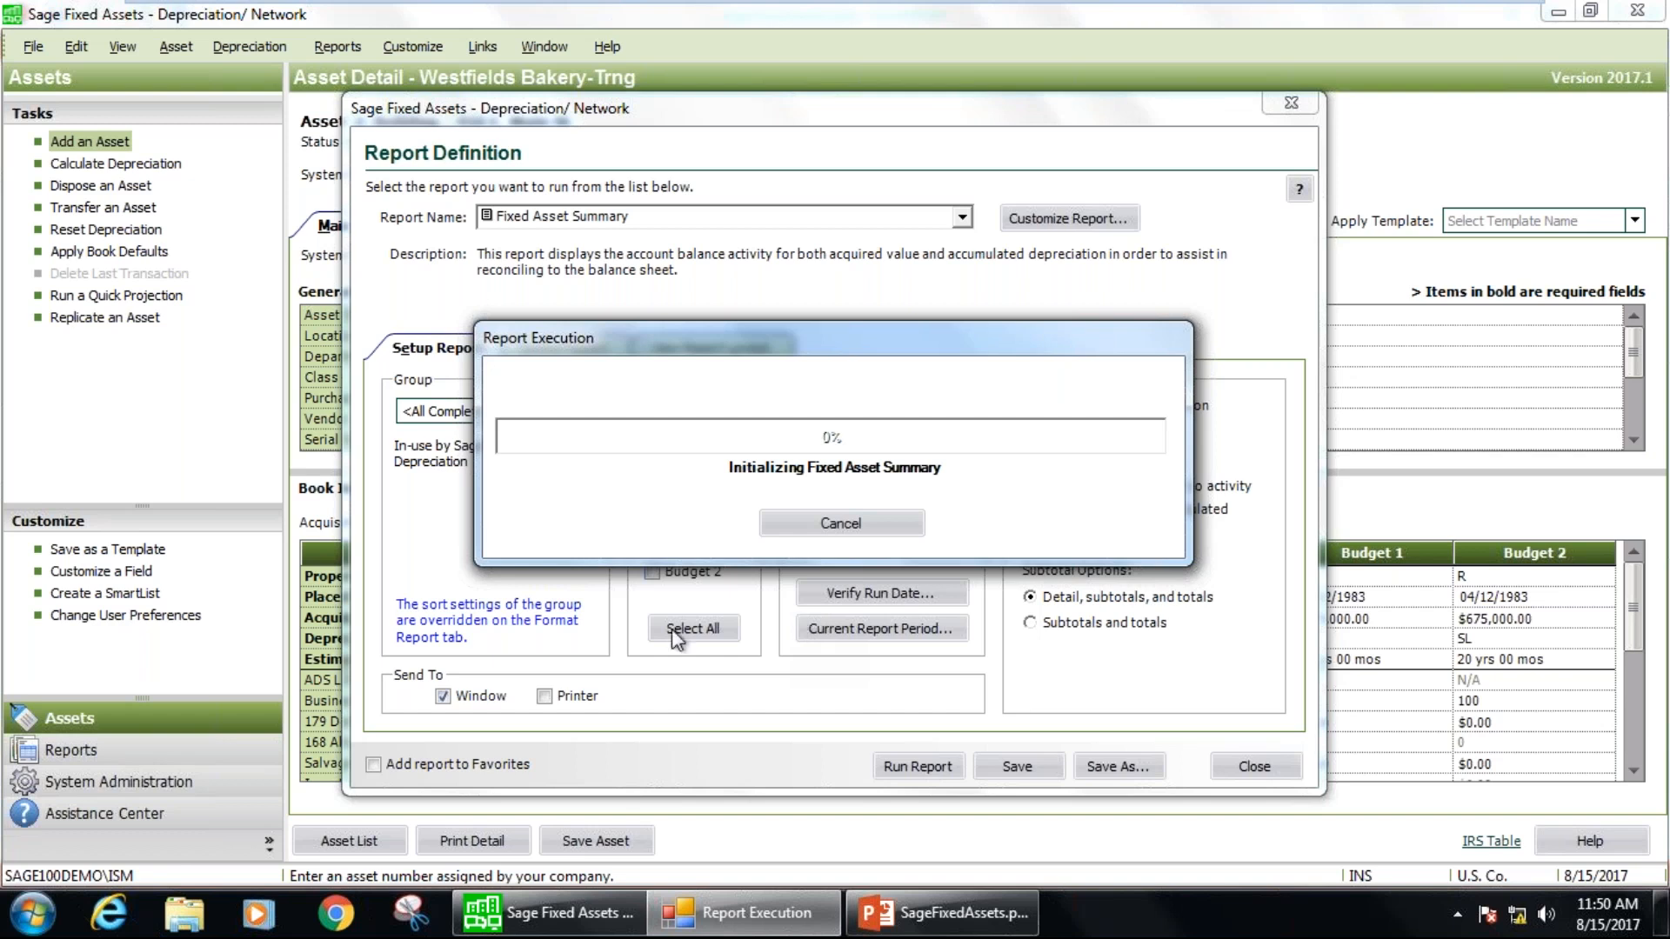
pyautogui.moveTo(723, 349); pyautogui.dragTo(822, 258)
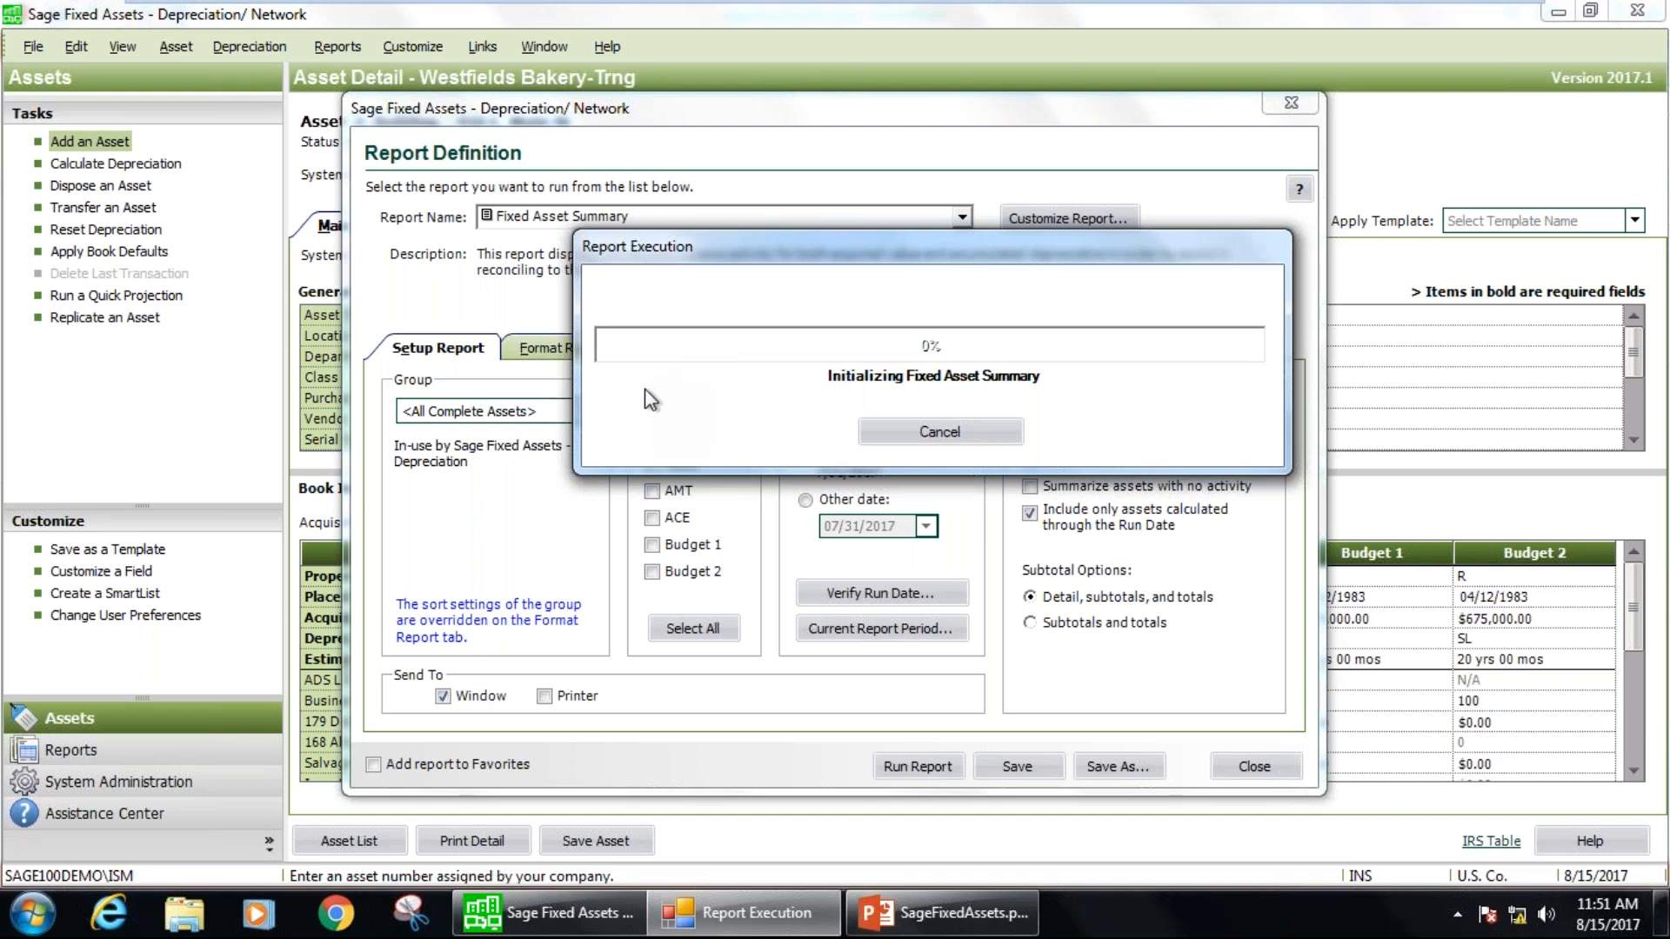
pyautogui.moveTo(1066, 251); pyautogui.dragTo(968, 267)
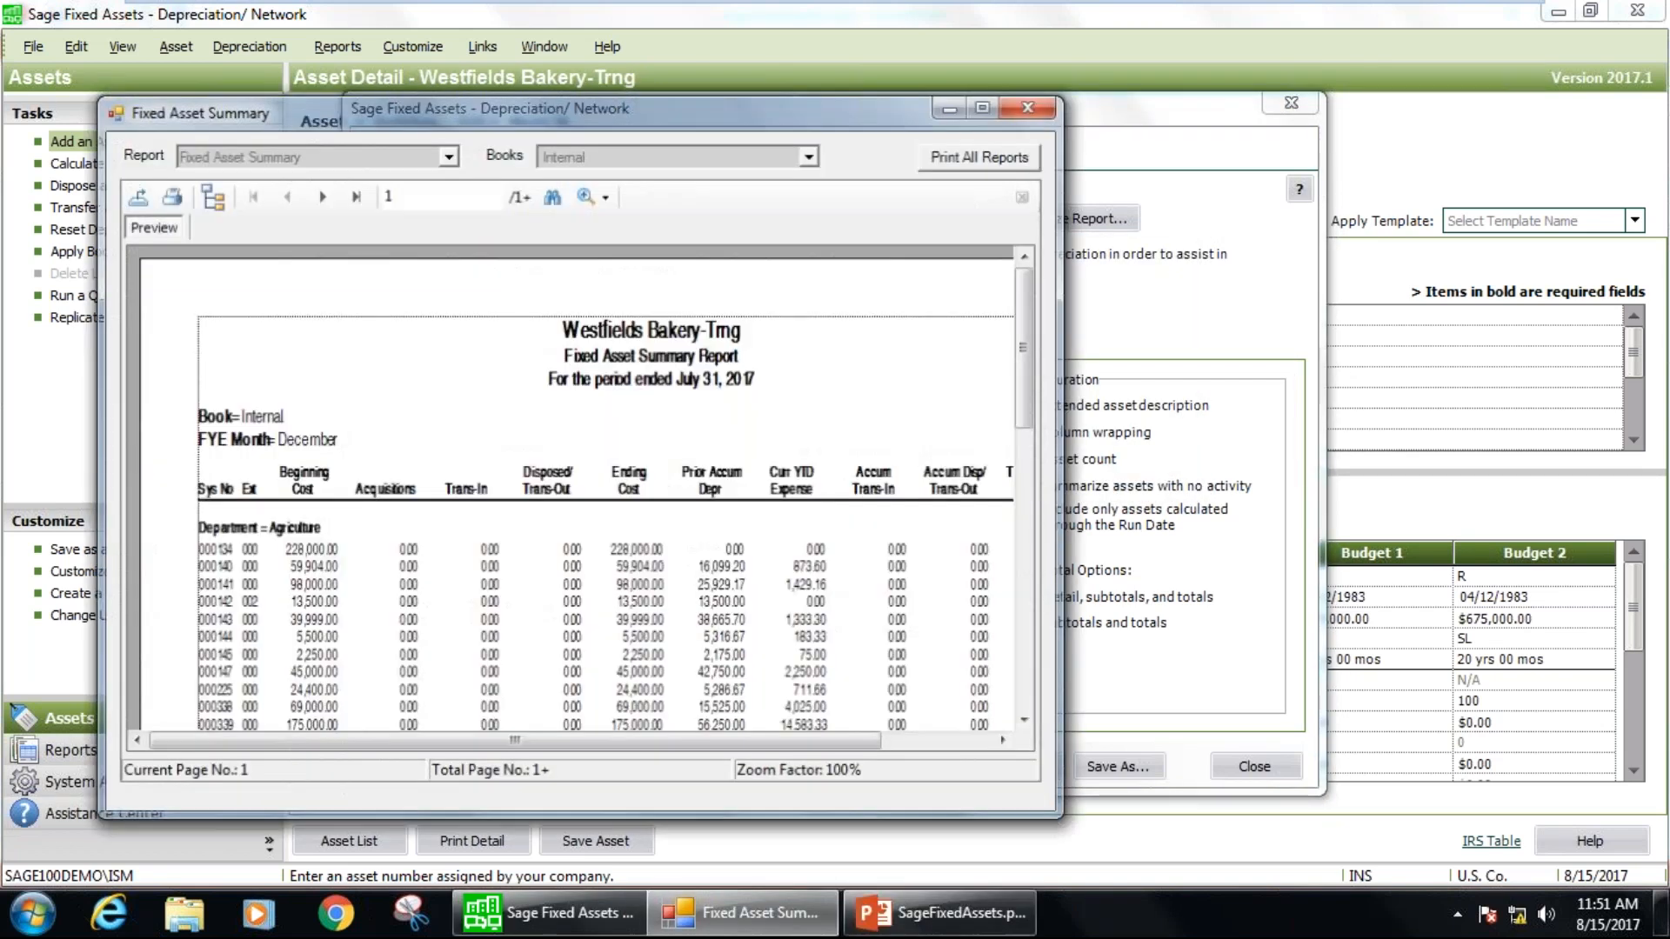
# Page through the maximized Fixed Asset Summary report to review each department's assets, the report assumptions and the second-to-last page.
pyautogui.click(983, 105)
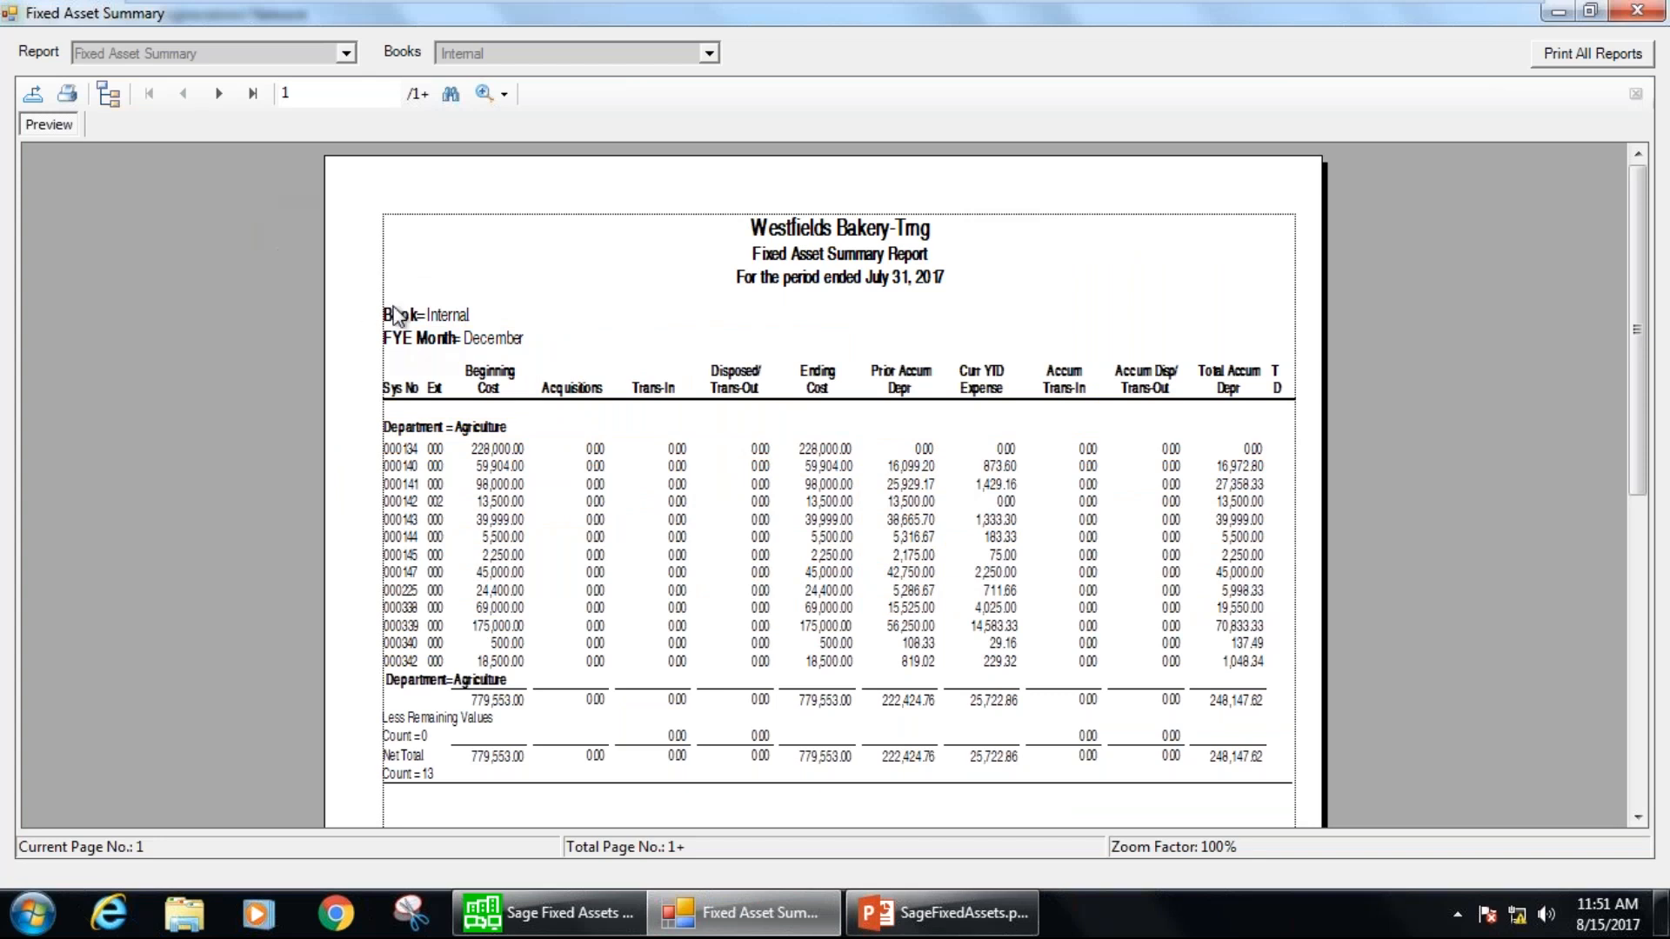
pyautogui.click(452, 430)
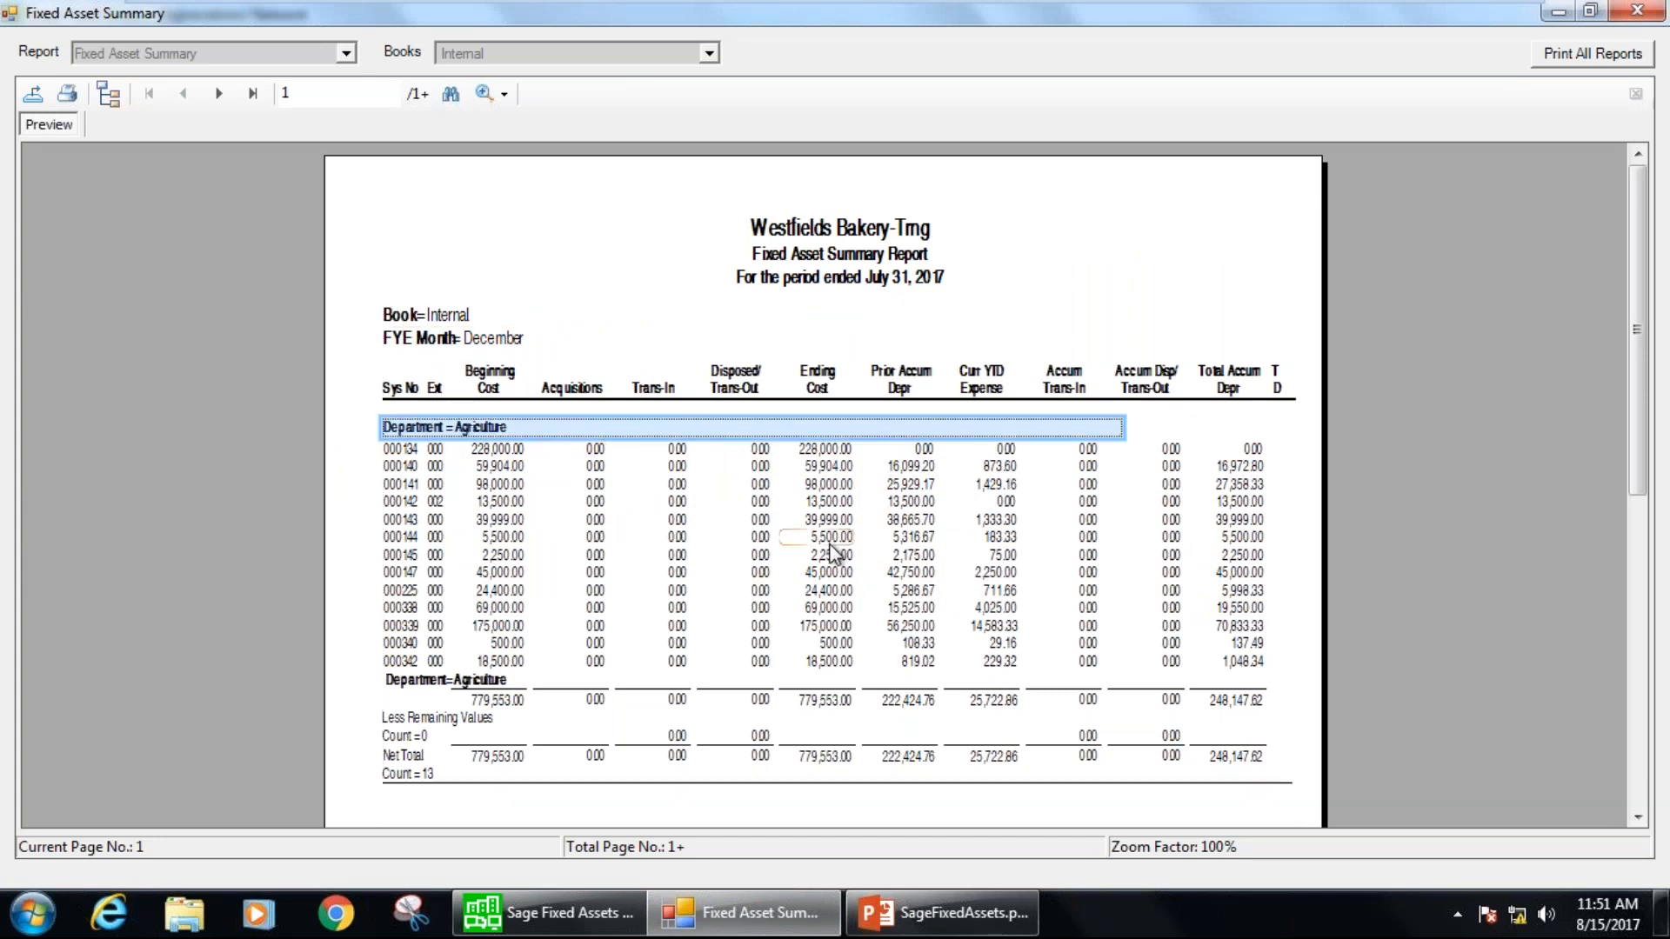
pyautogui.click(222, 94)
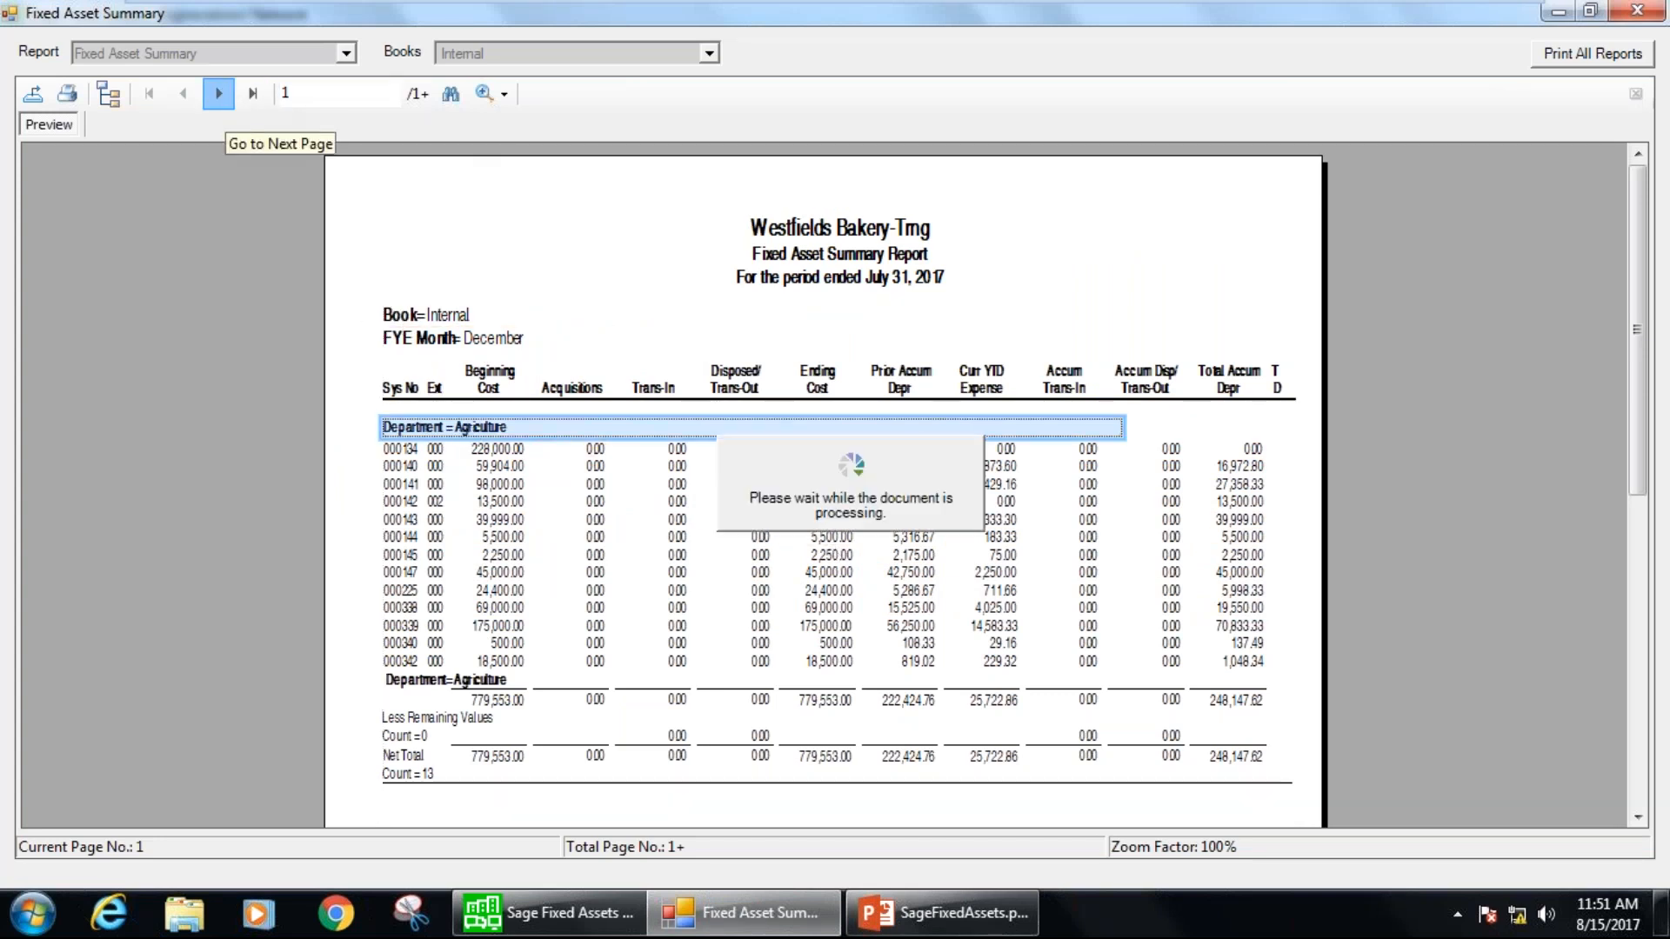
pyautogui.click(535, 427)
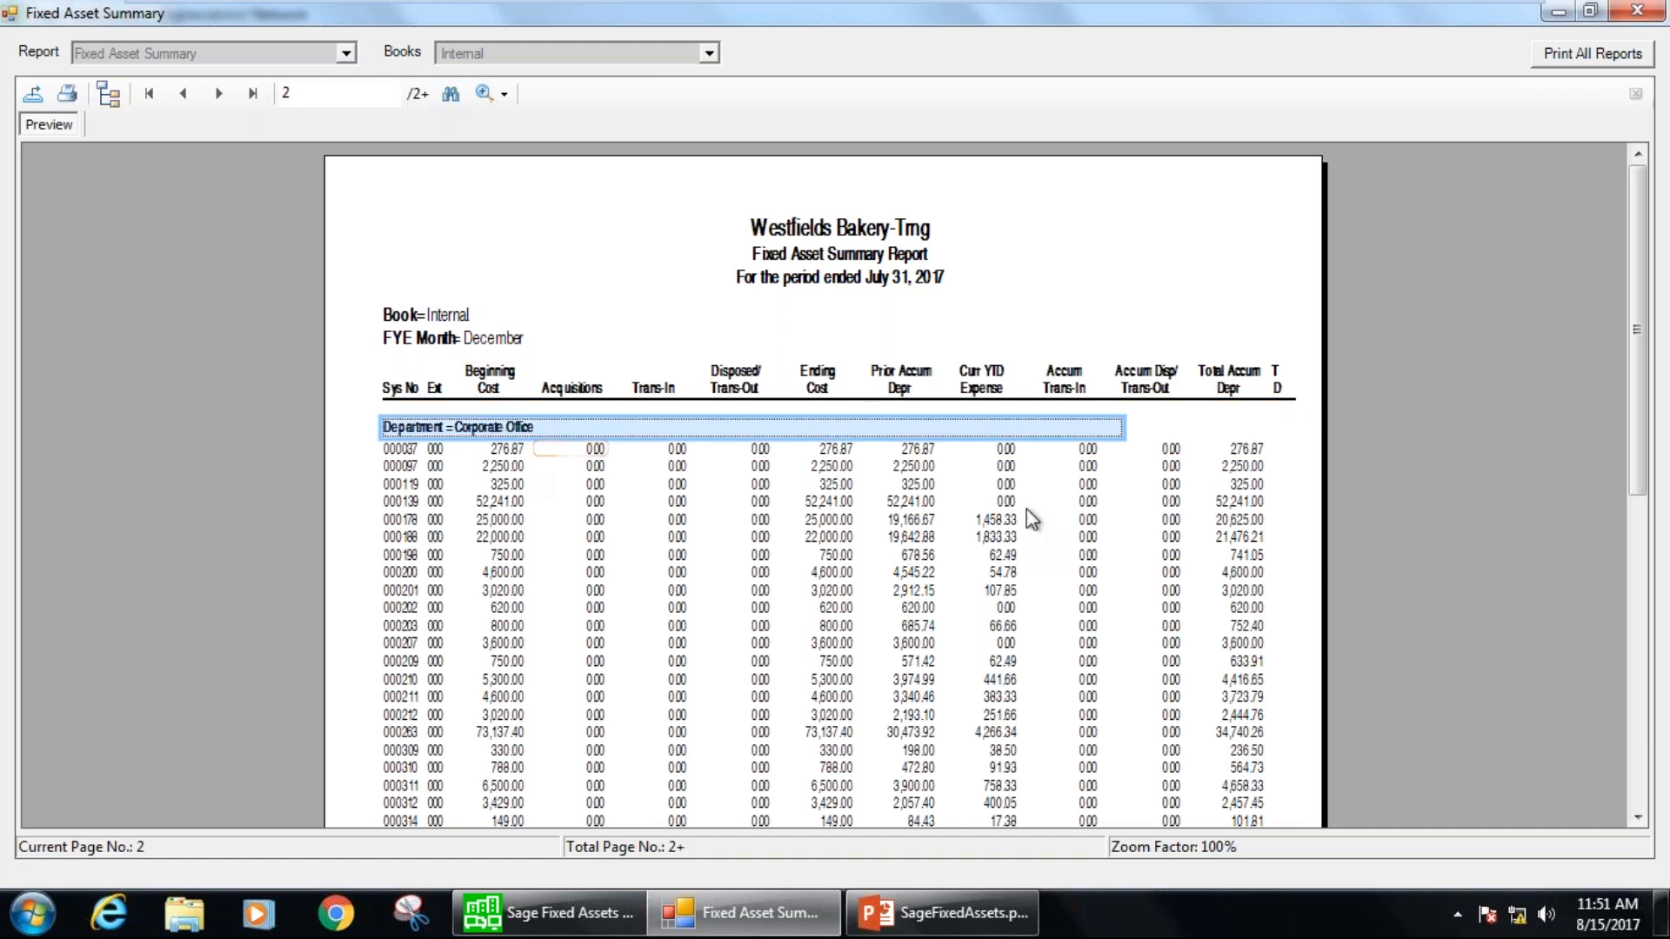
pyautogui.click(219, 94)
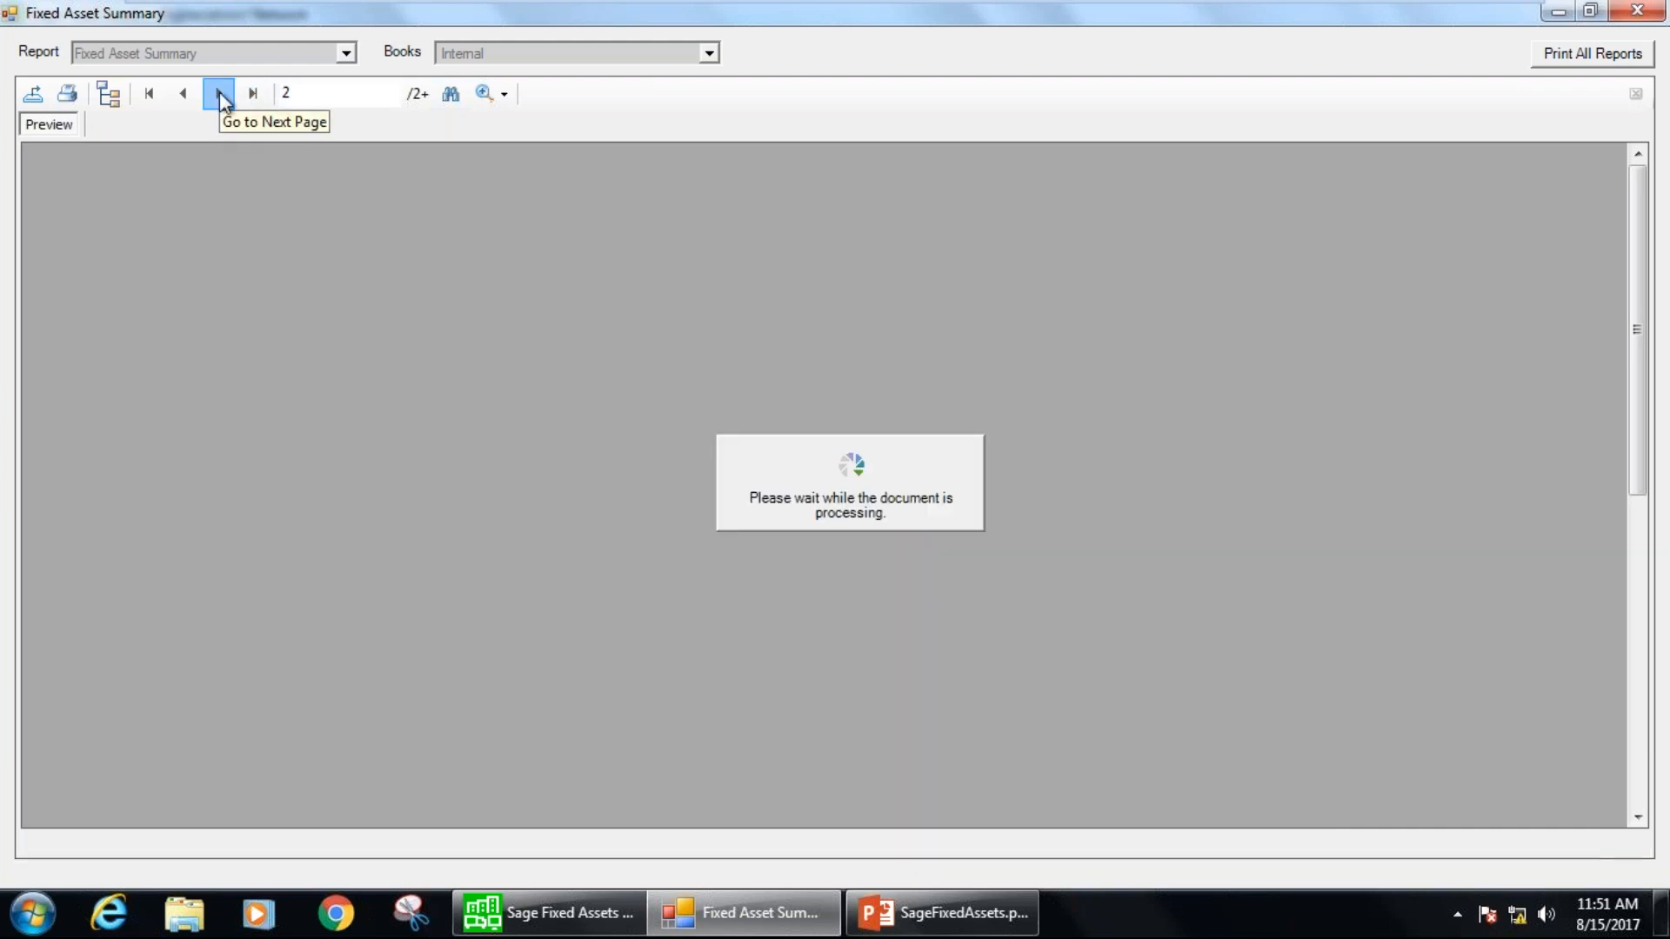
pyautogui.click(219, 93)
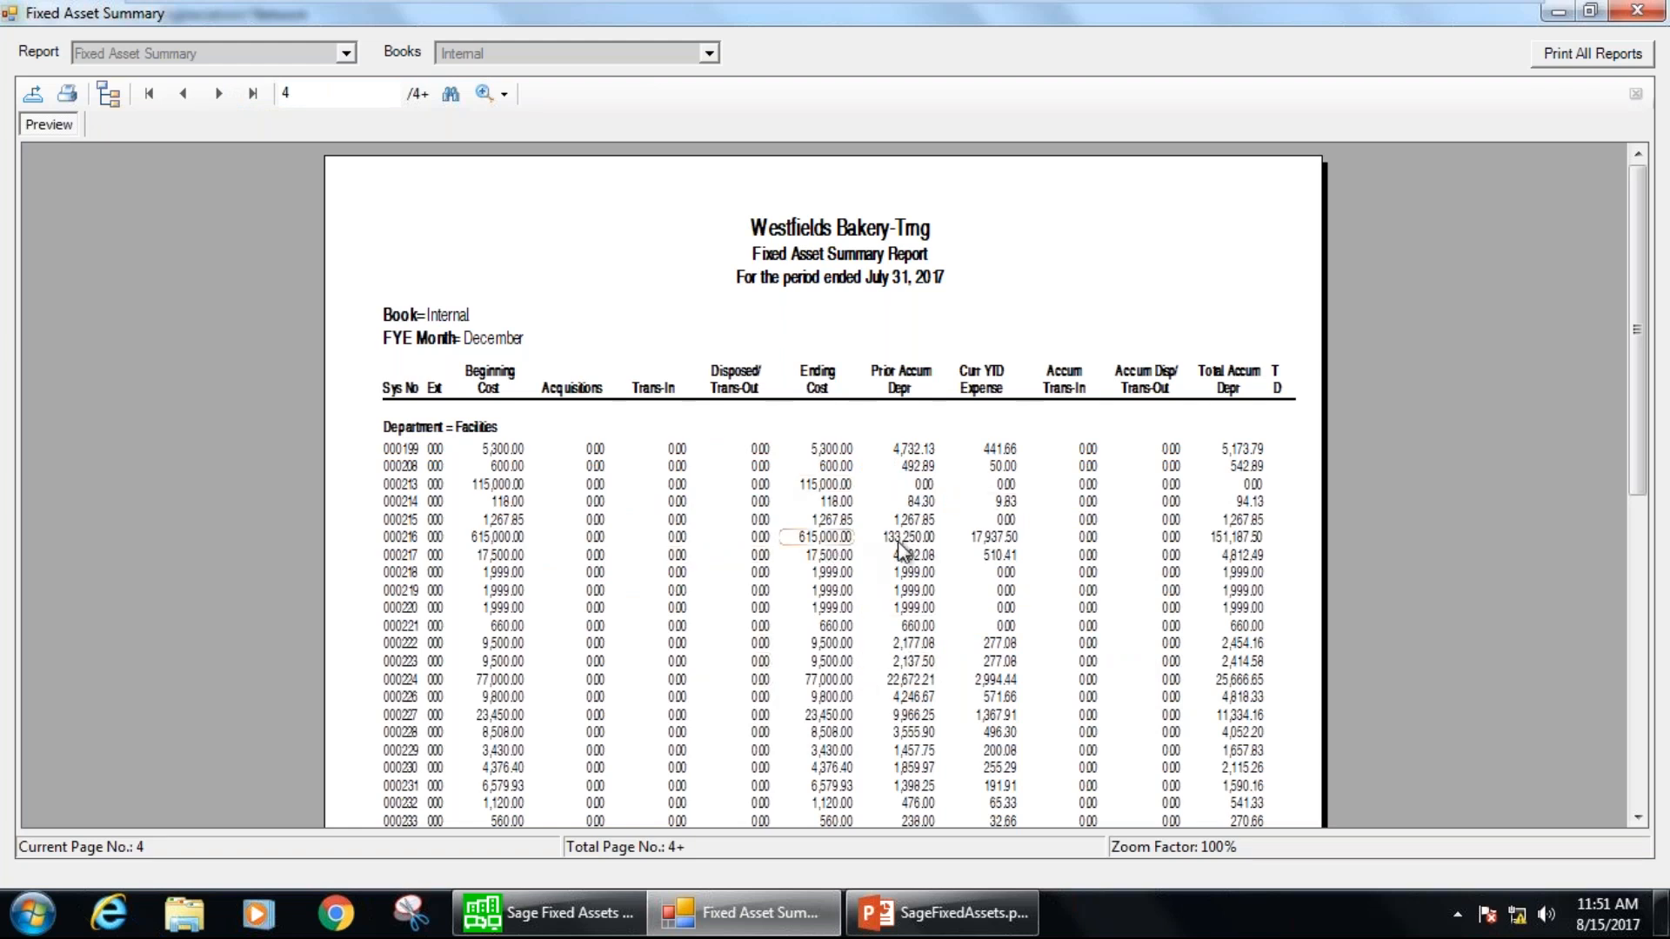
pyautogui.click(253, 93)
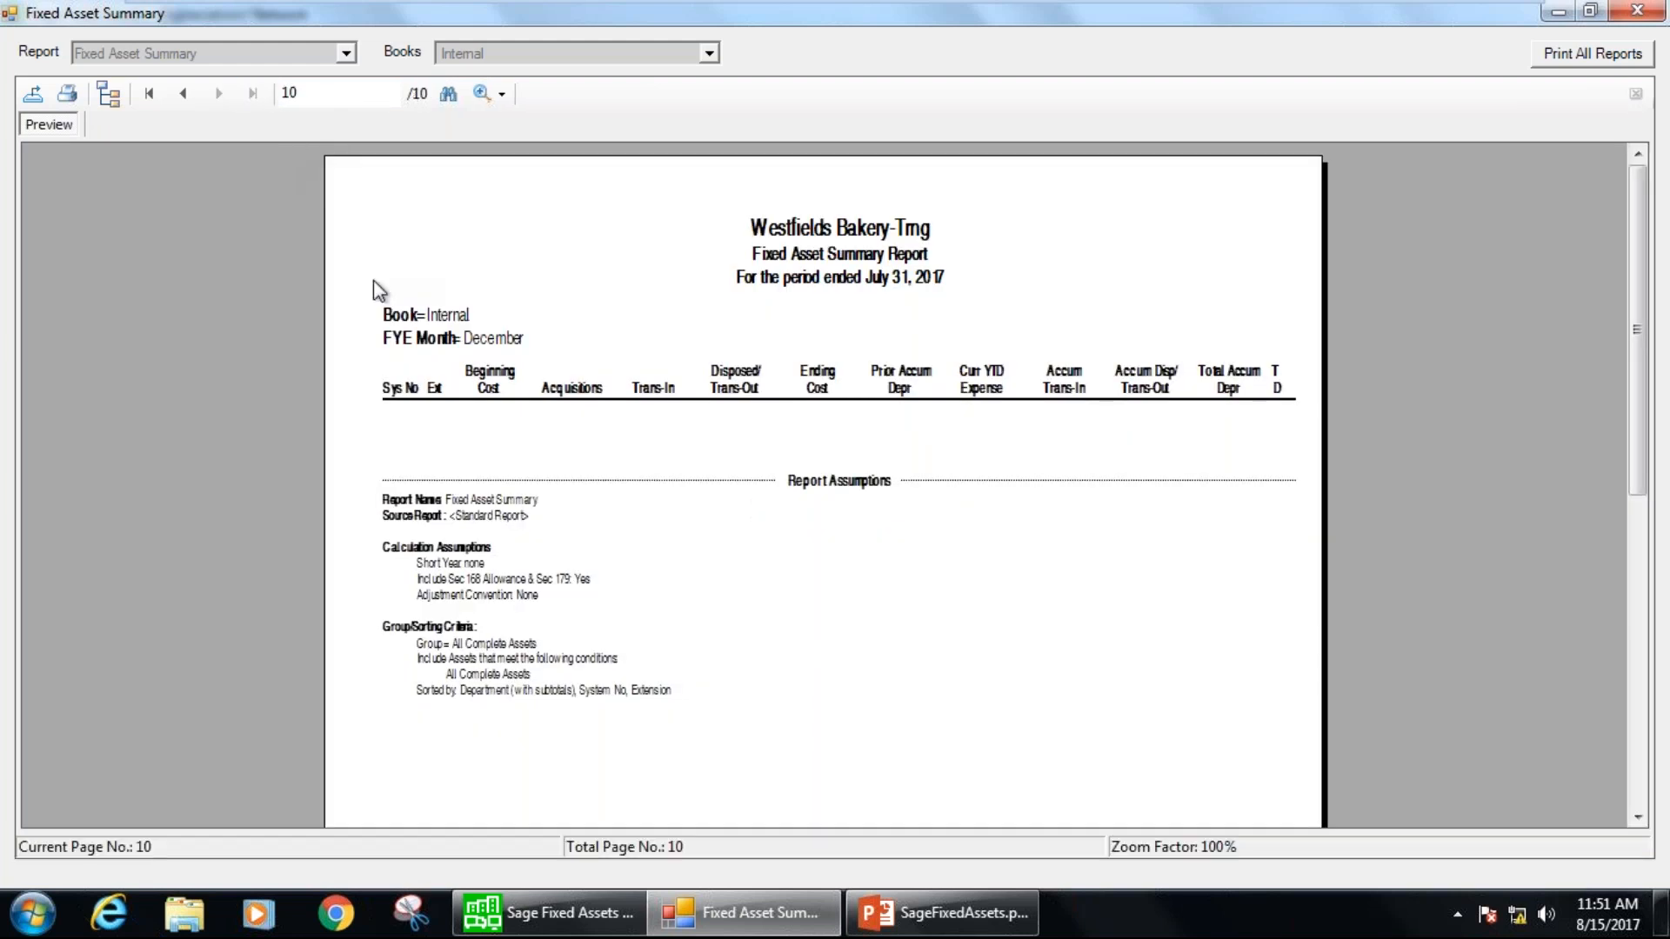
pyautogui.click(183, 94)
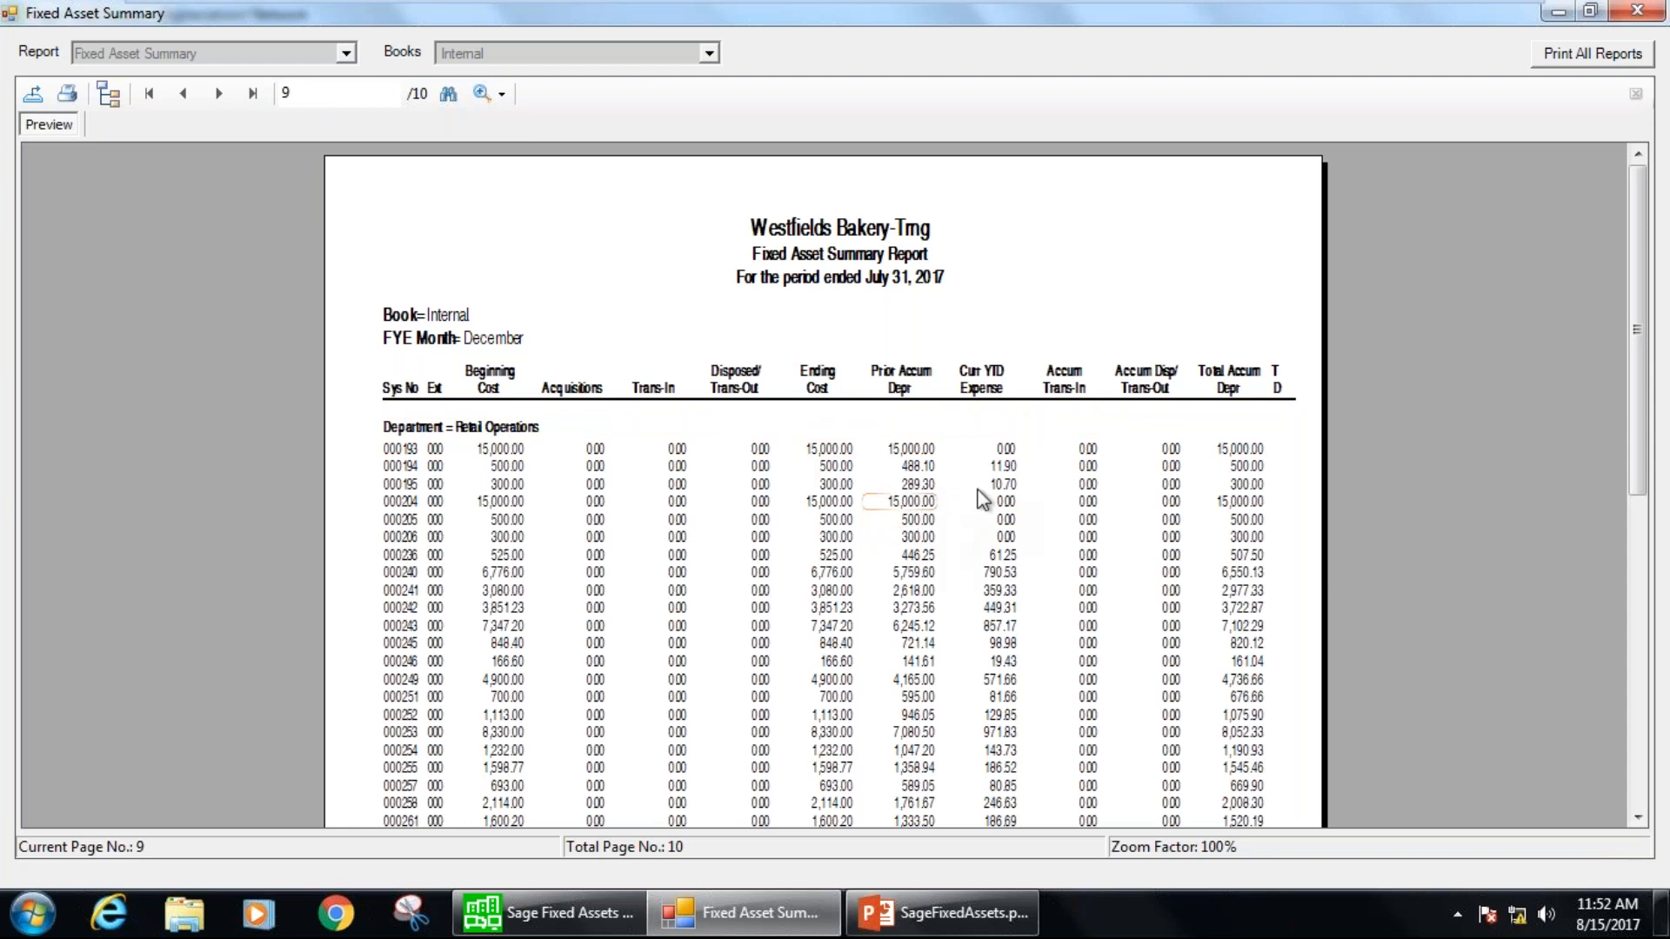
# Close the Fixed Asset Summary report and its definition, and return to the asset list.
pyautogui.click(1636, 14)
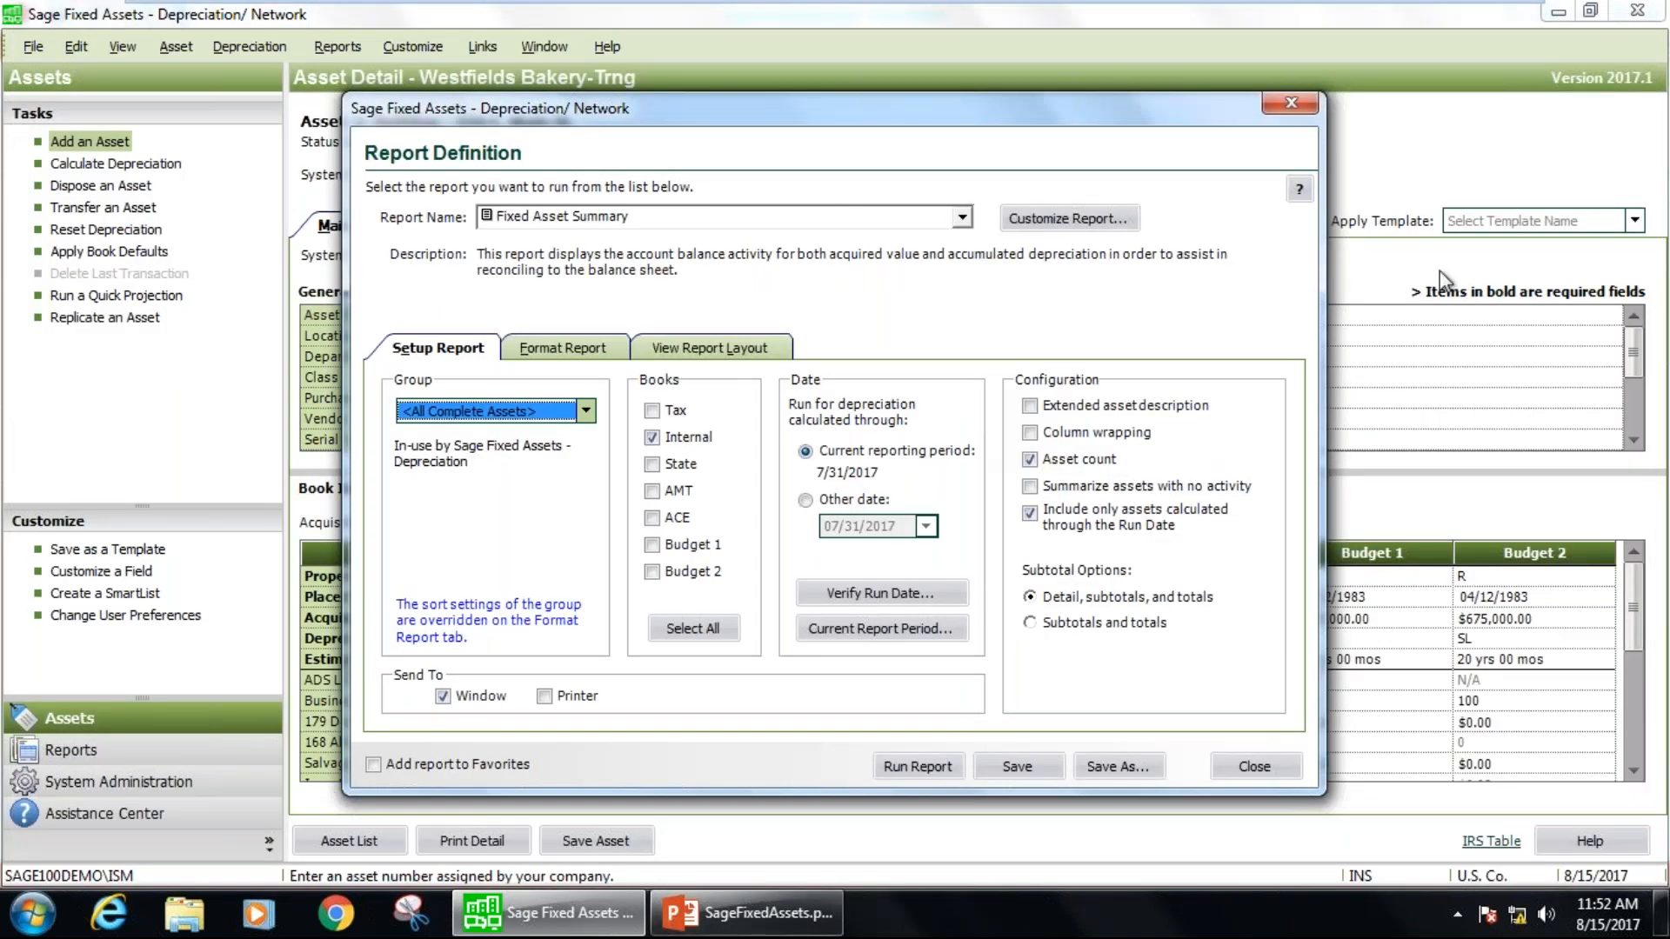
pyautogui.click(1289, 104)
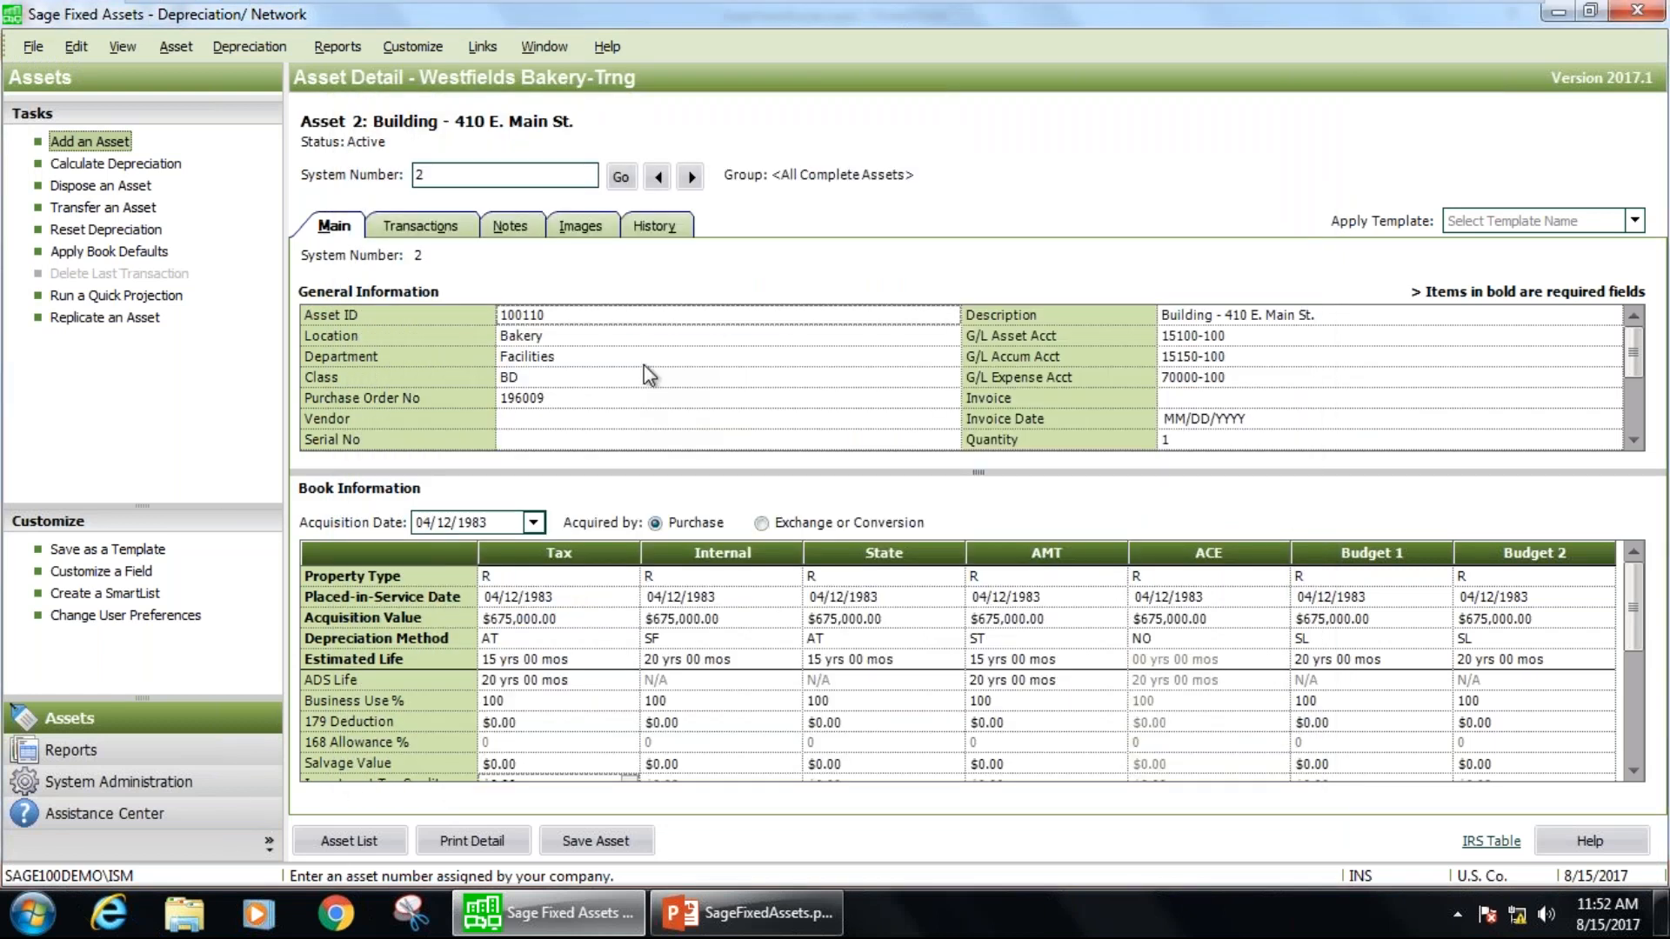
pyautogui.click(349, 840)
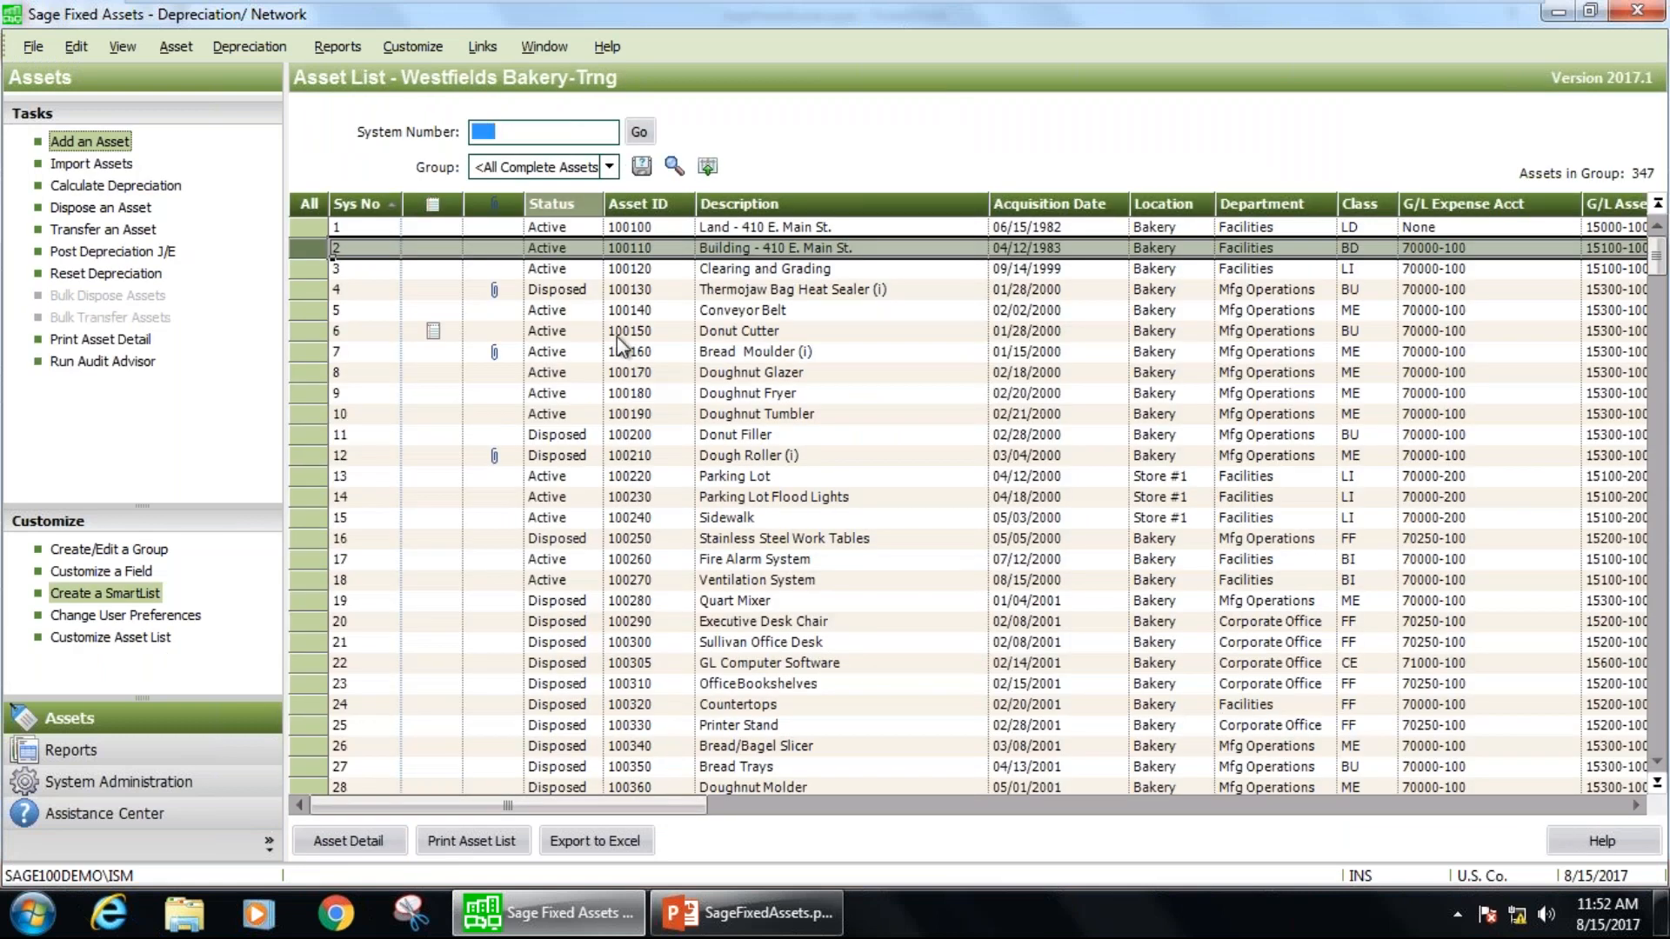
pyautogui.click(598, 313)
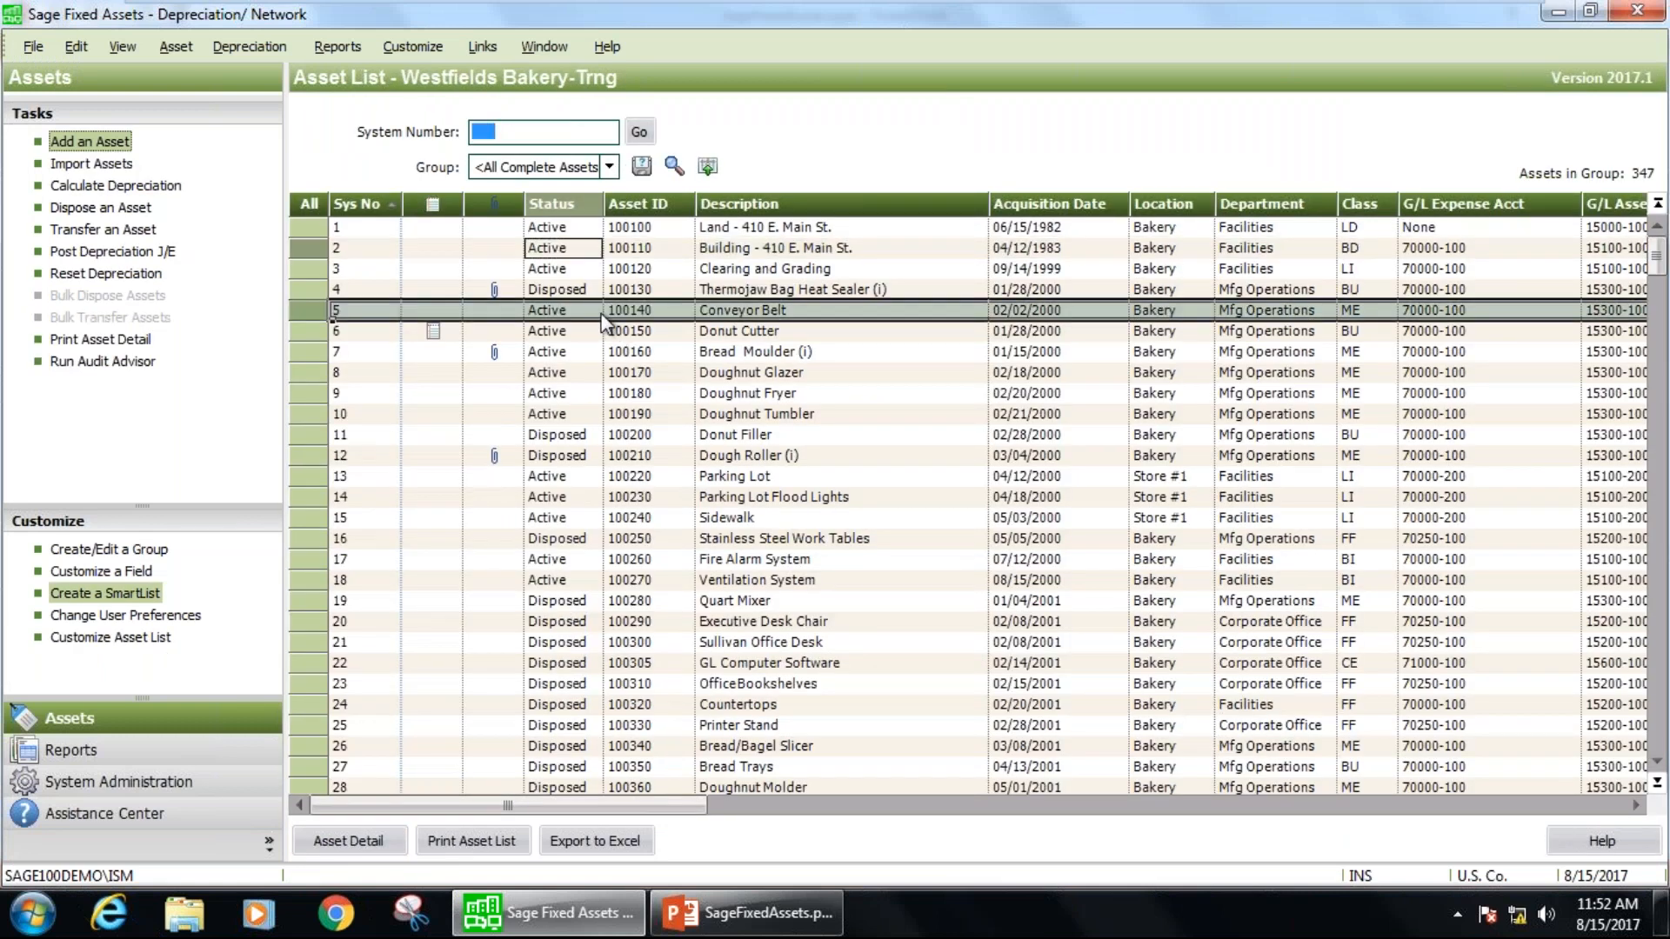
pyautogui.doubleClick(698, 315)
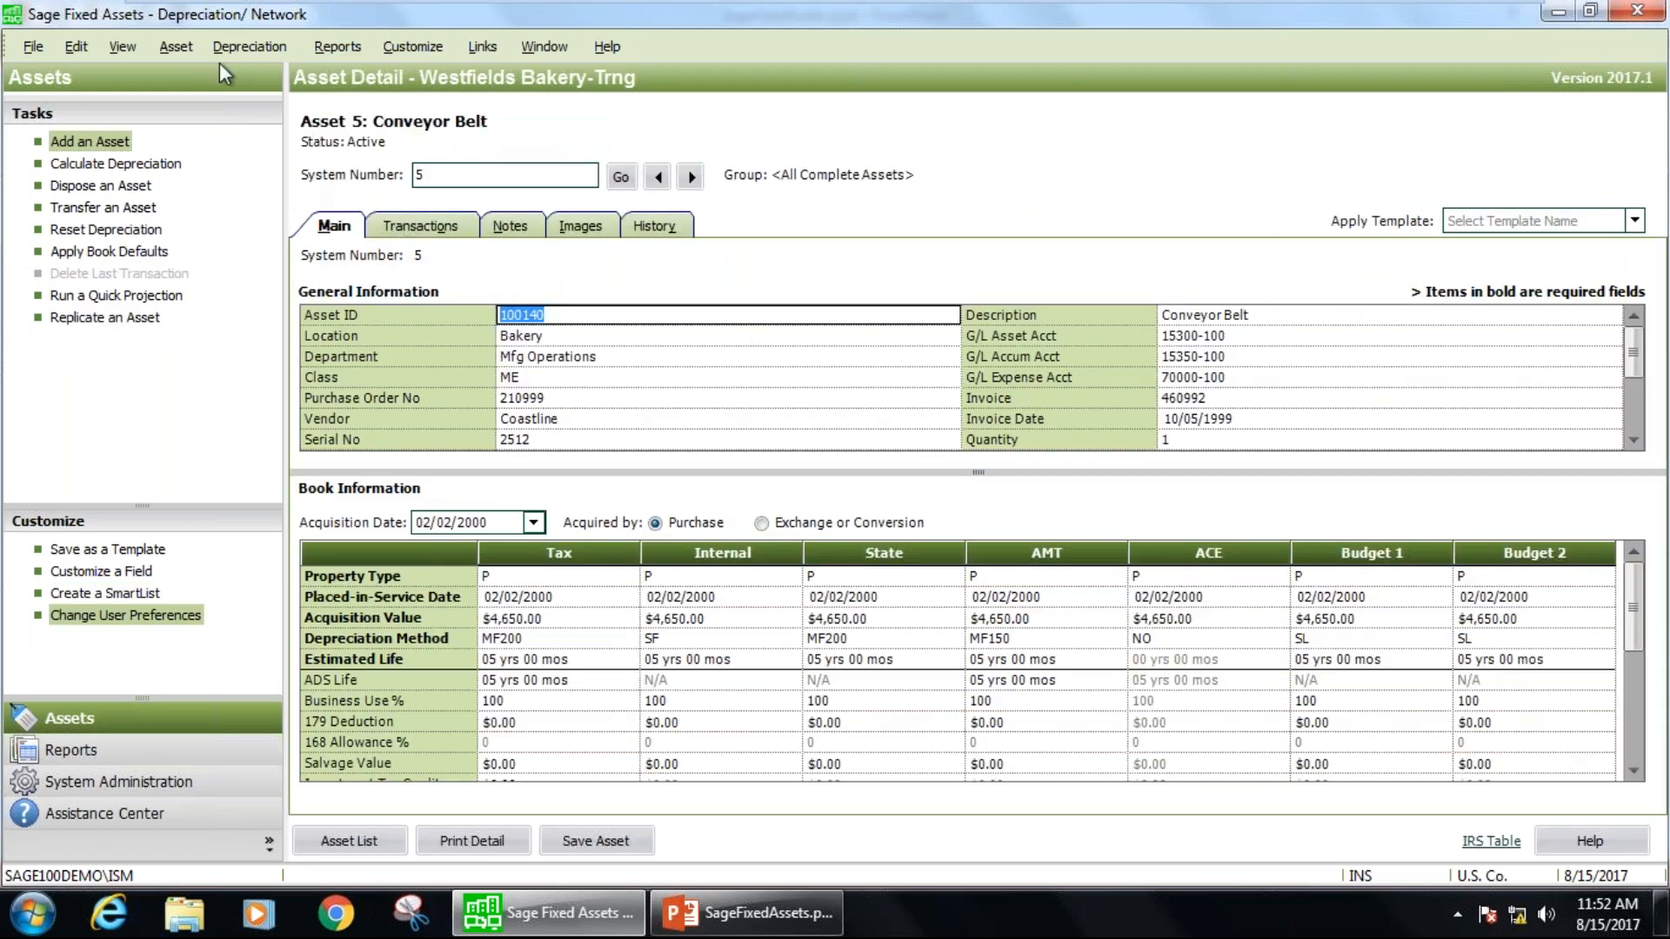
pyautogui.click(186, 43)
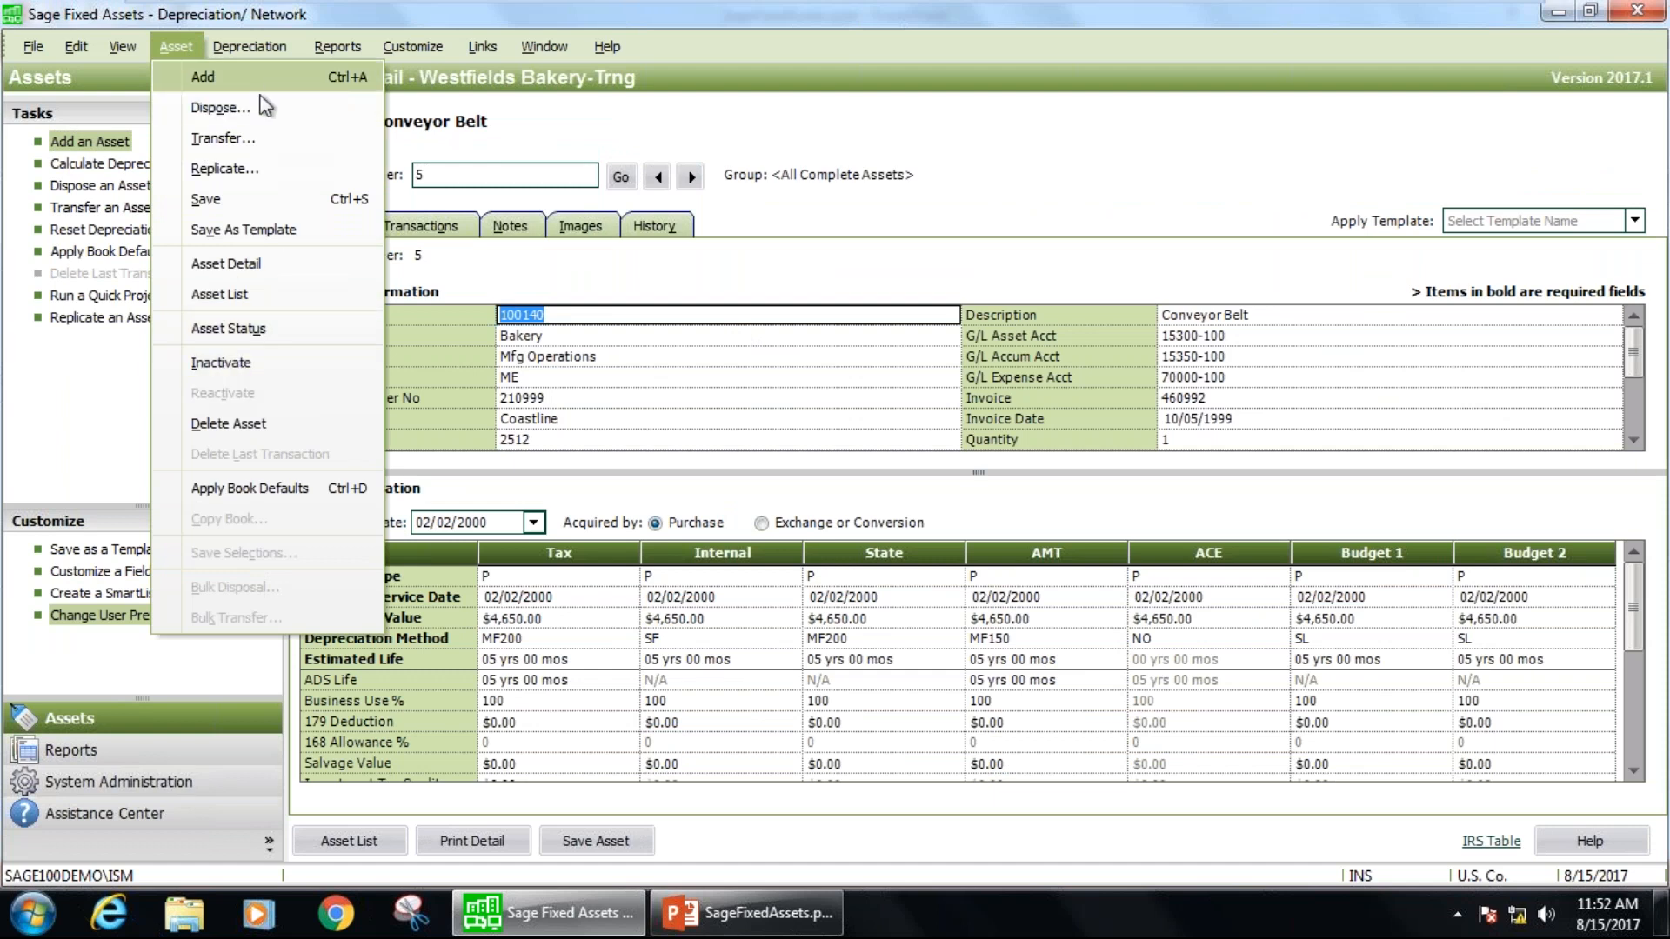
pyautogui.hotkey('ctrl', 'a')
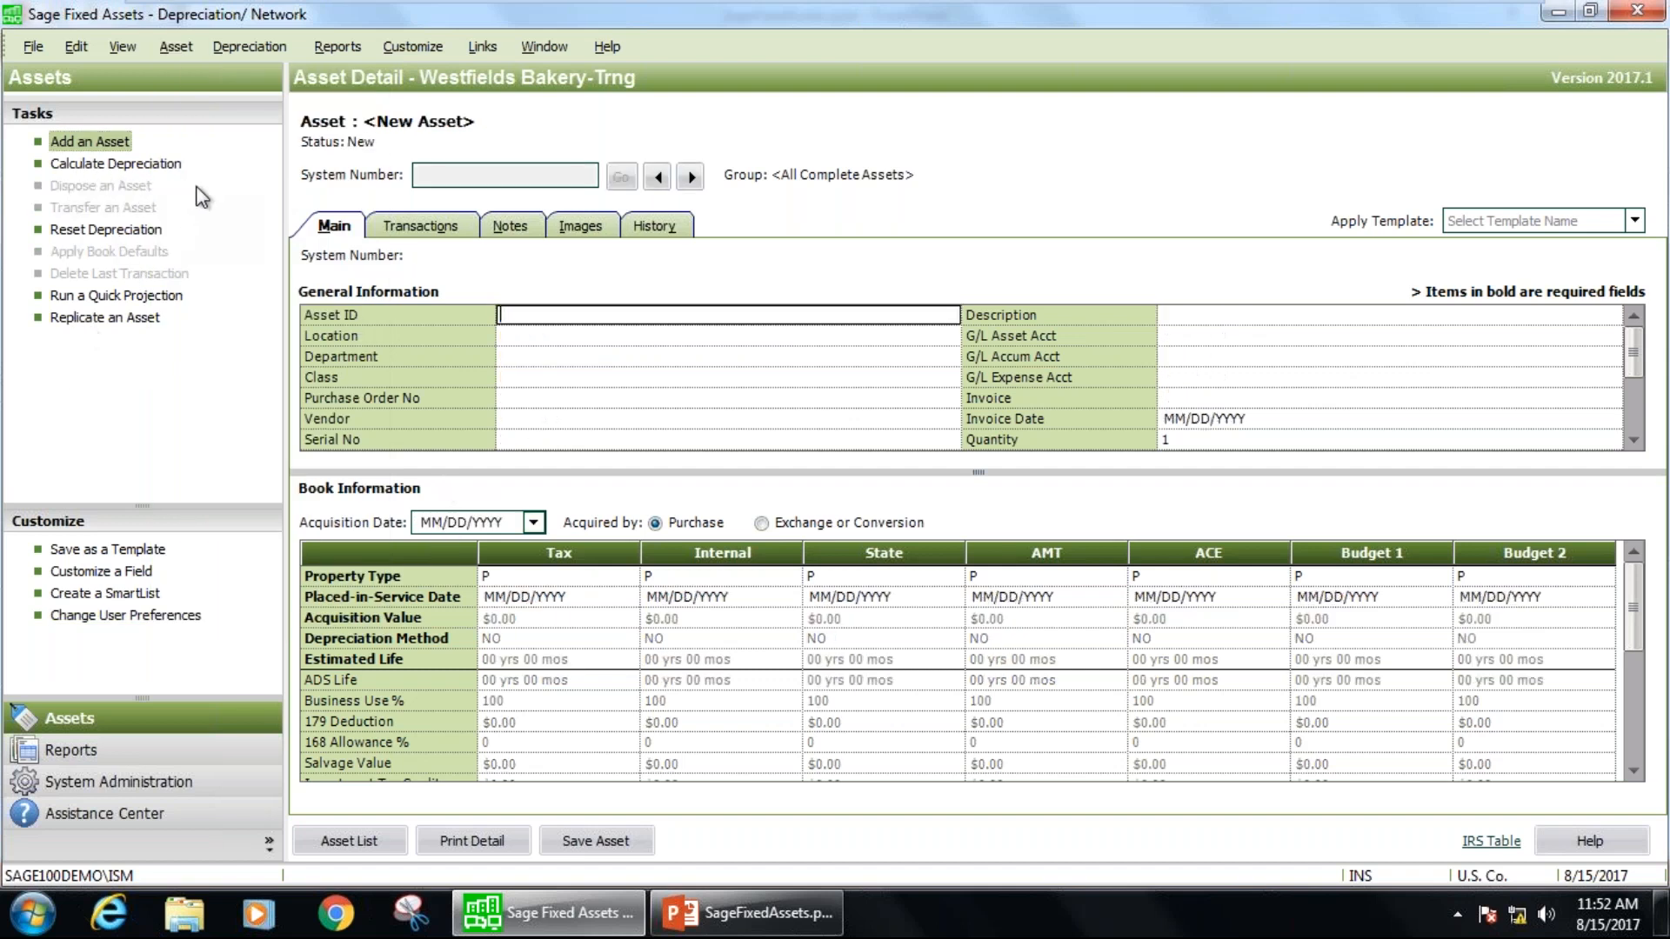
pyautogui.click(223, 45)
pyautogui.click(535, 574)
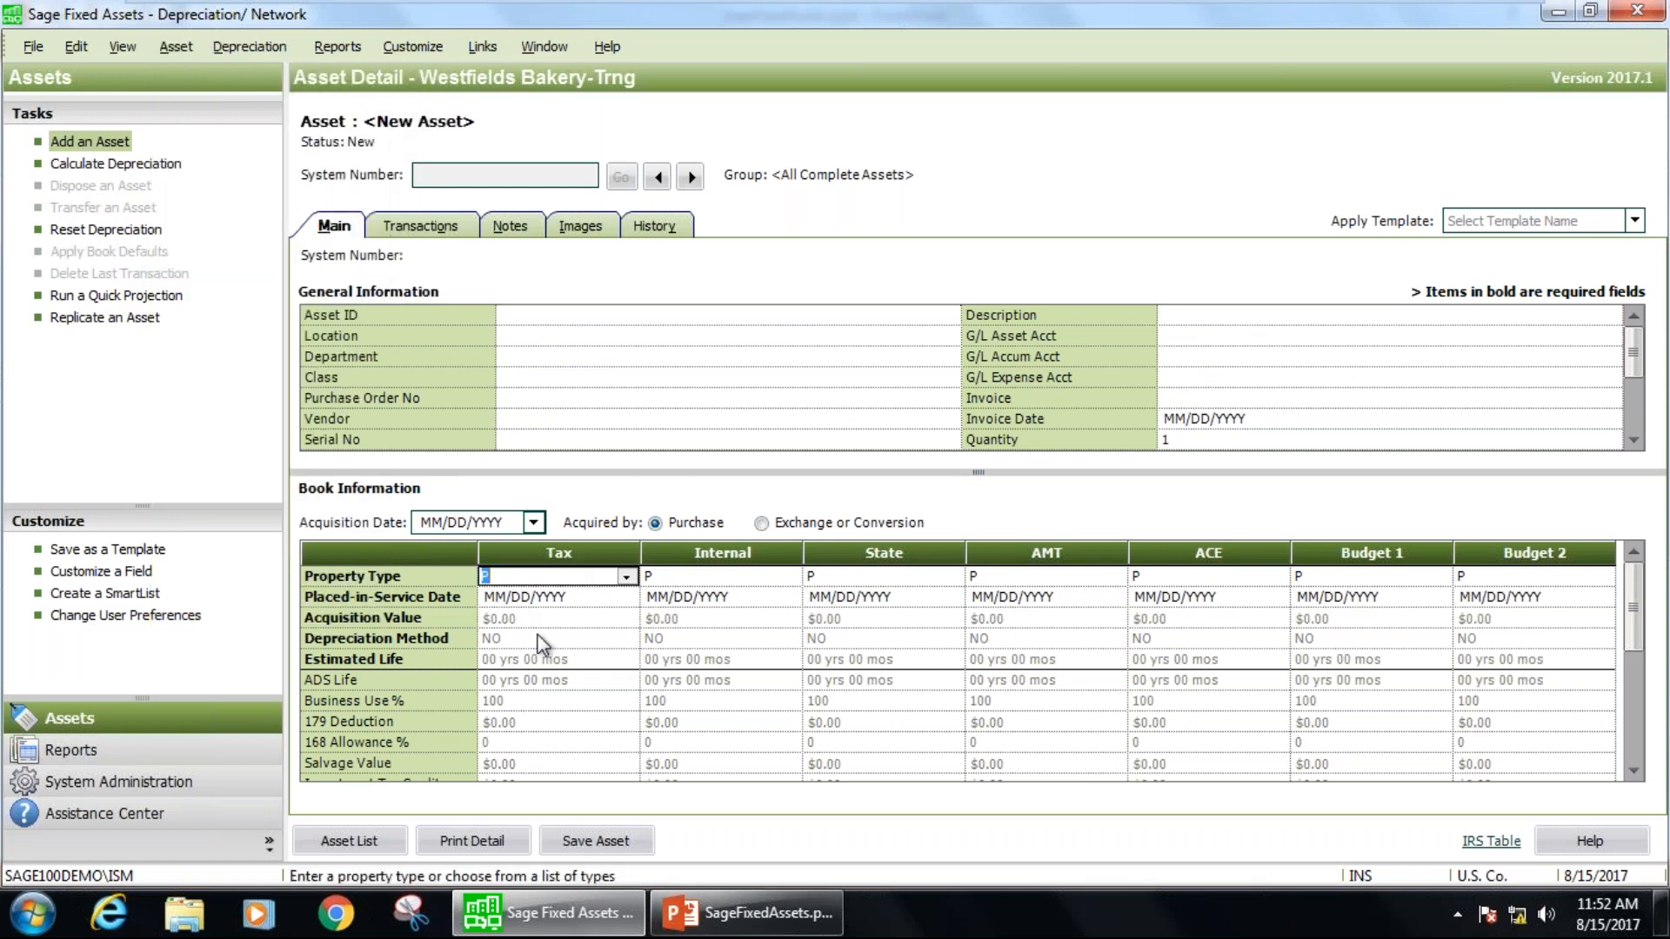
pyautogui.click(180, 44)
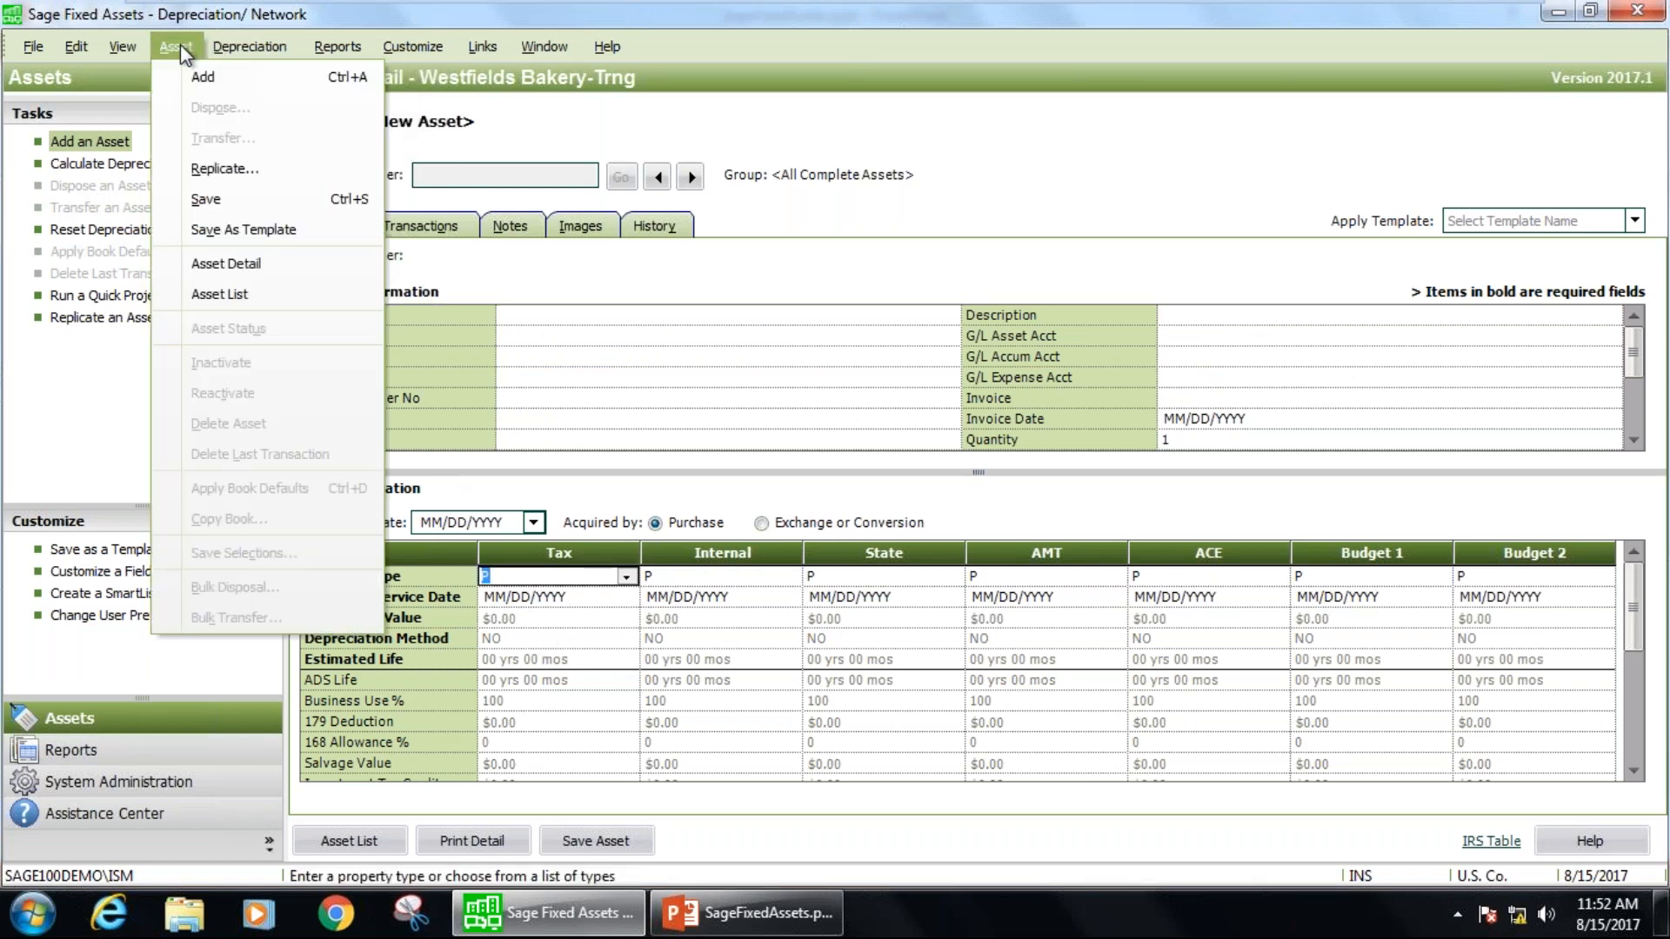
pyautogui.click(180, 44)
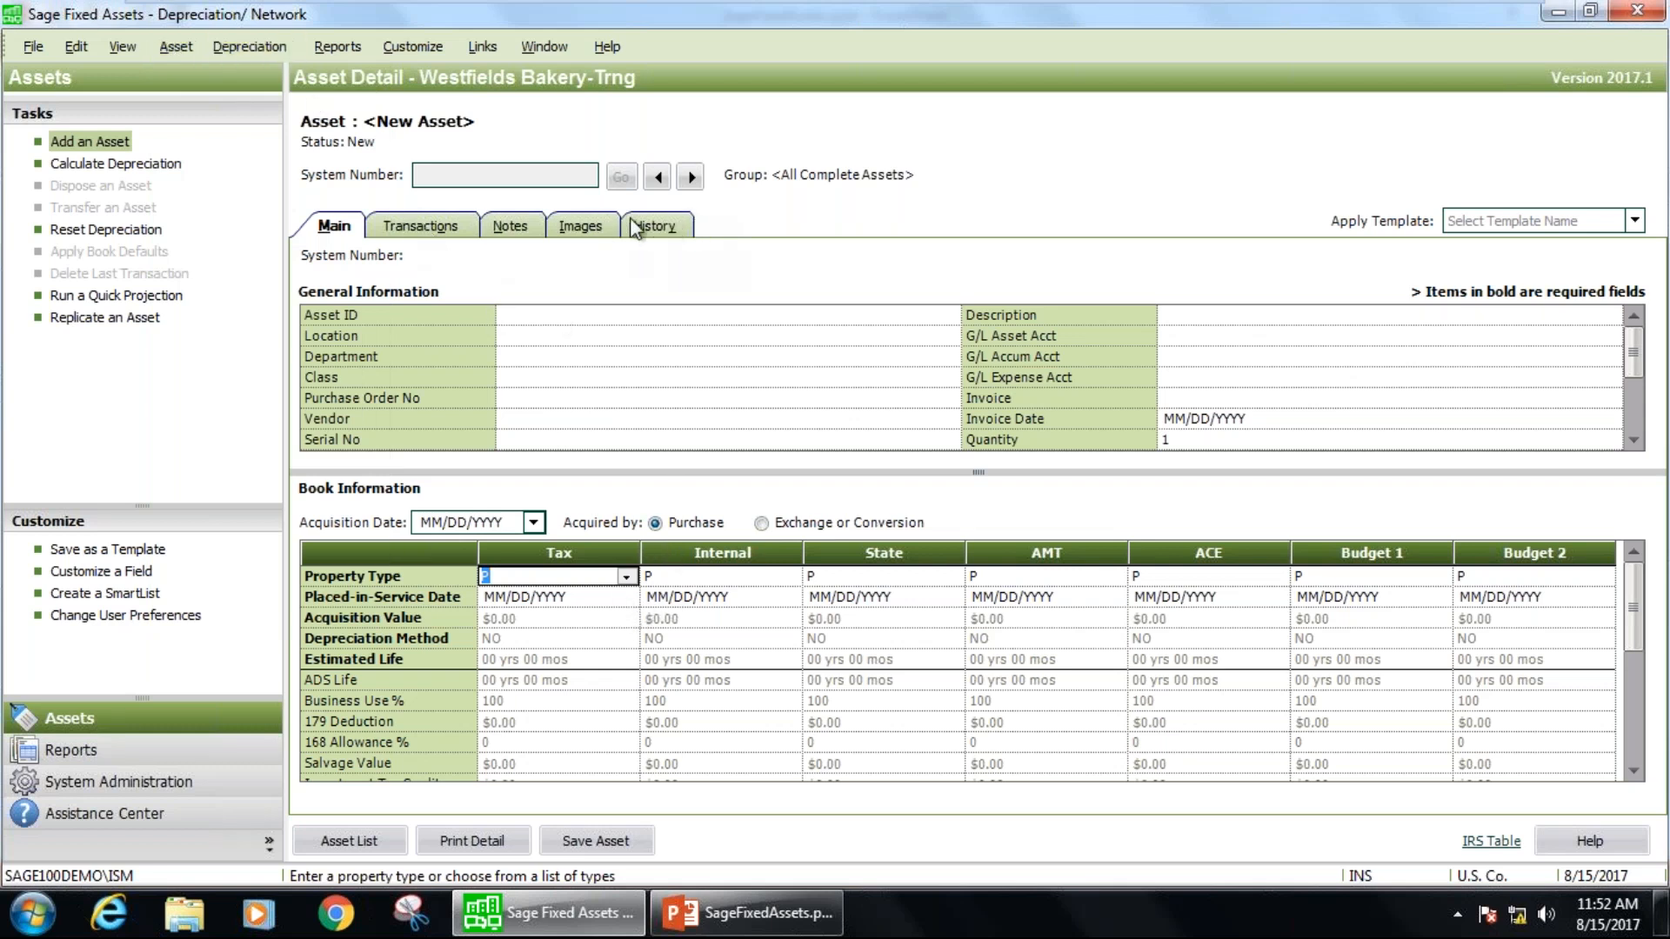
pyautogui.click(348, 841)
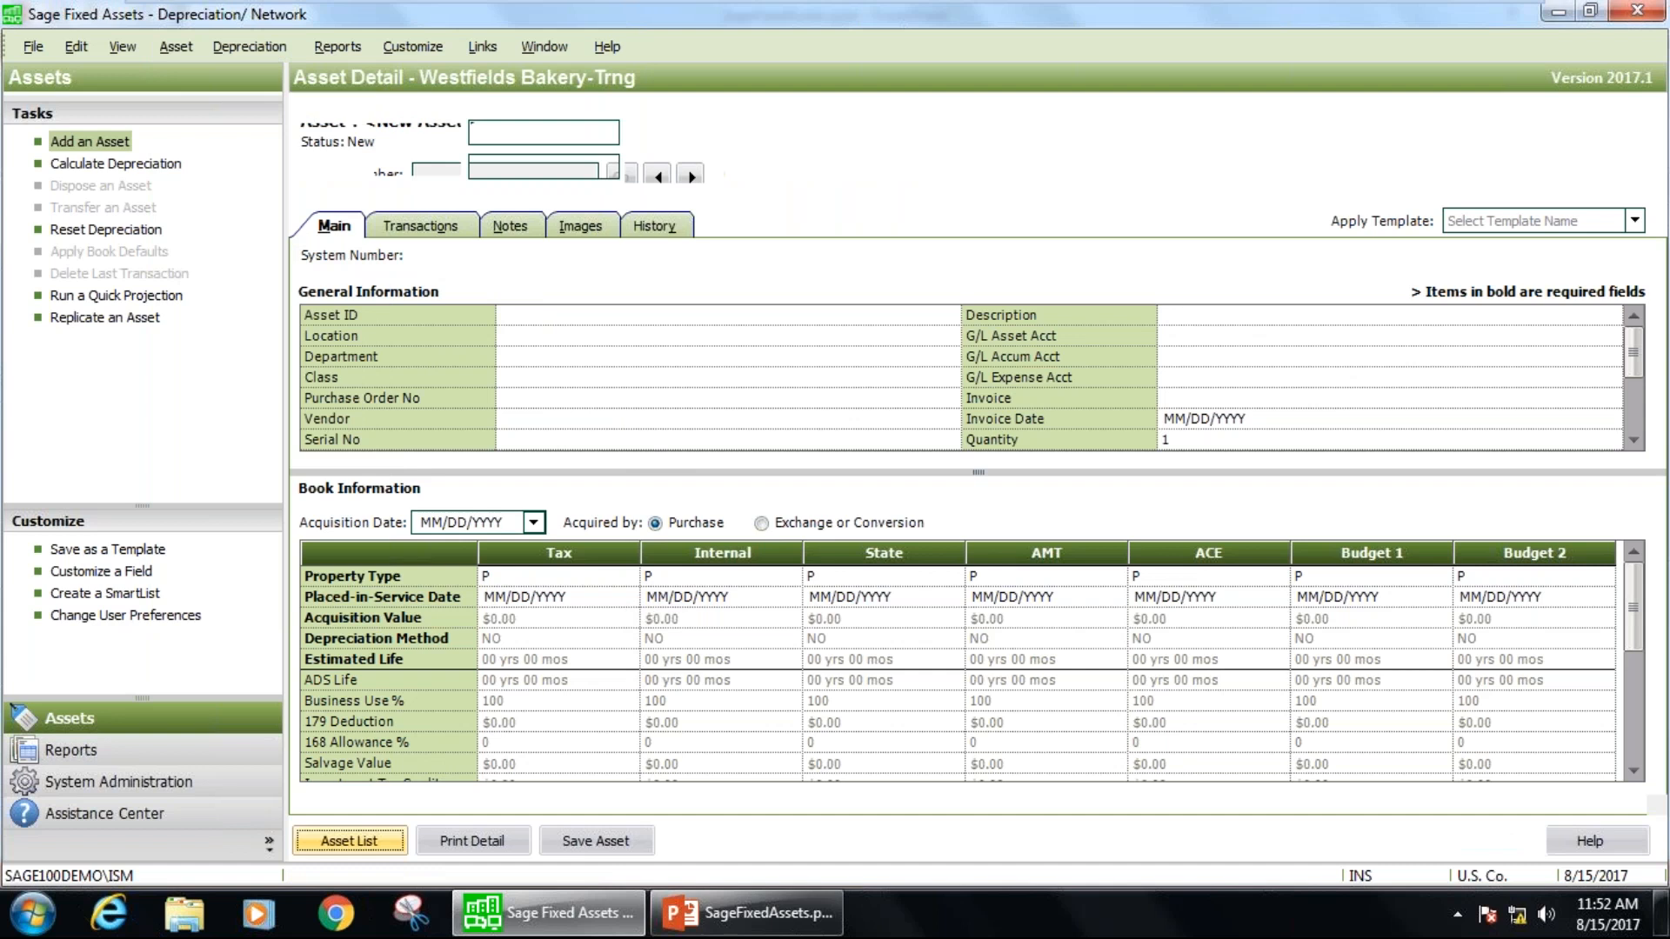
# Open the Conveyor Belt asset and start its disposal with a disposal date of 08/31/2017.
pyautogui.doubleClick(633, 310)
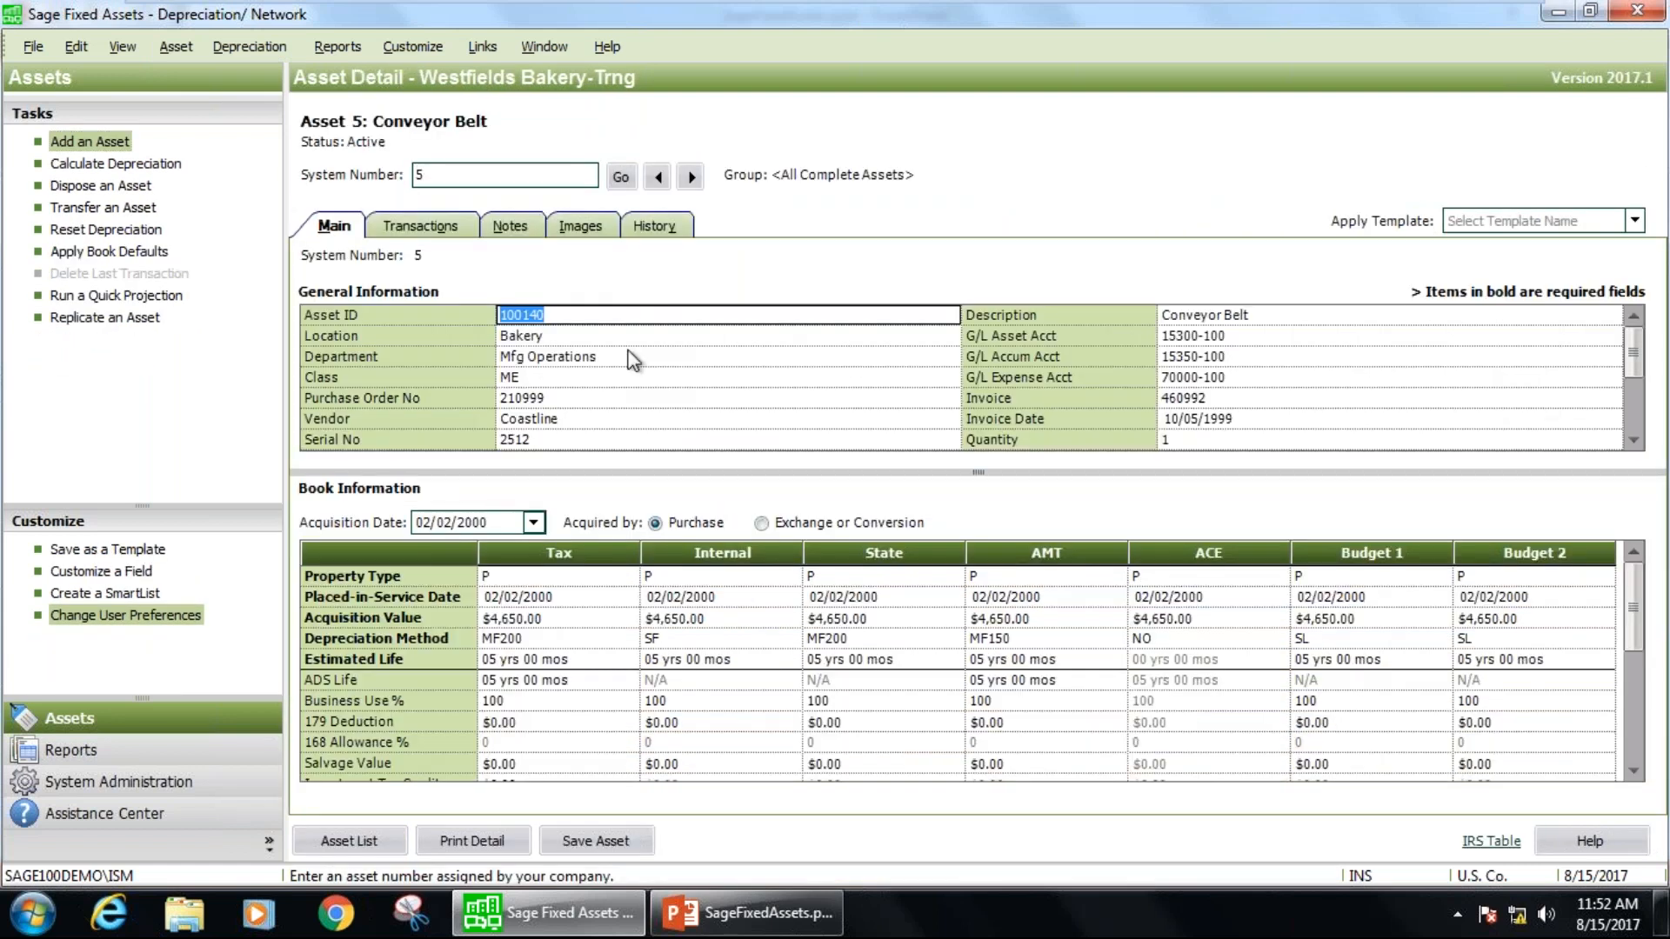
pyautogui.click(101, 185)
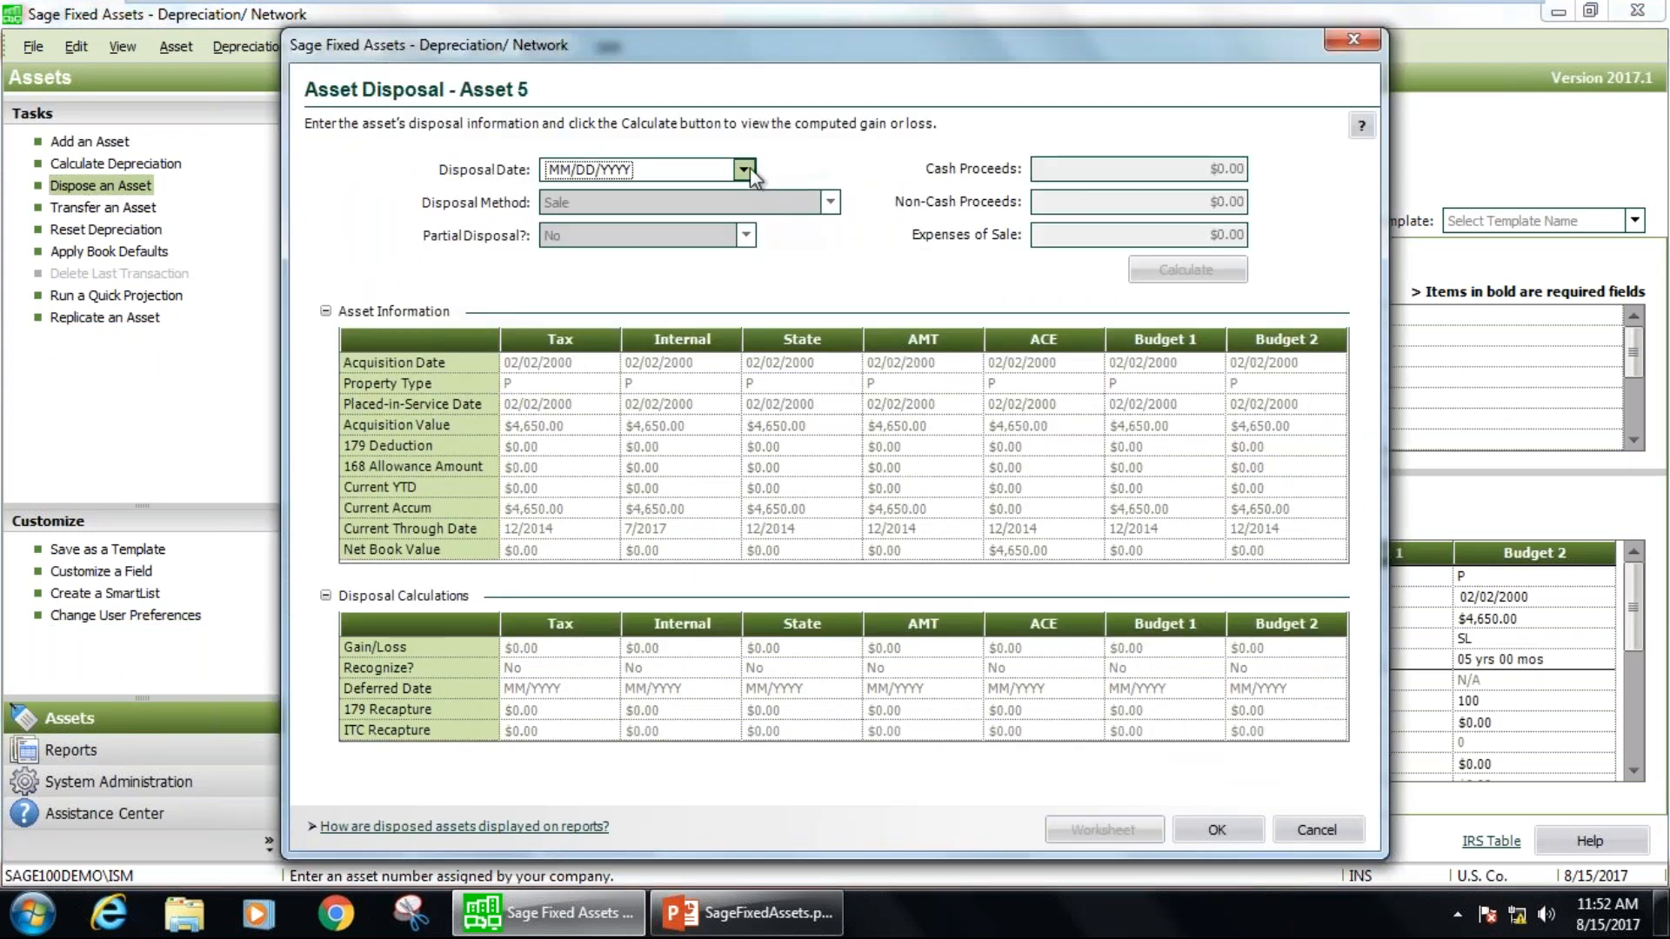
pyautogui.click(744, 170)
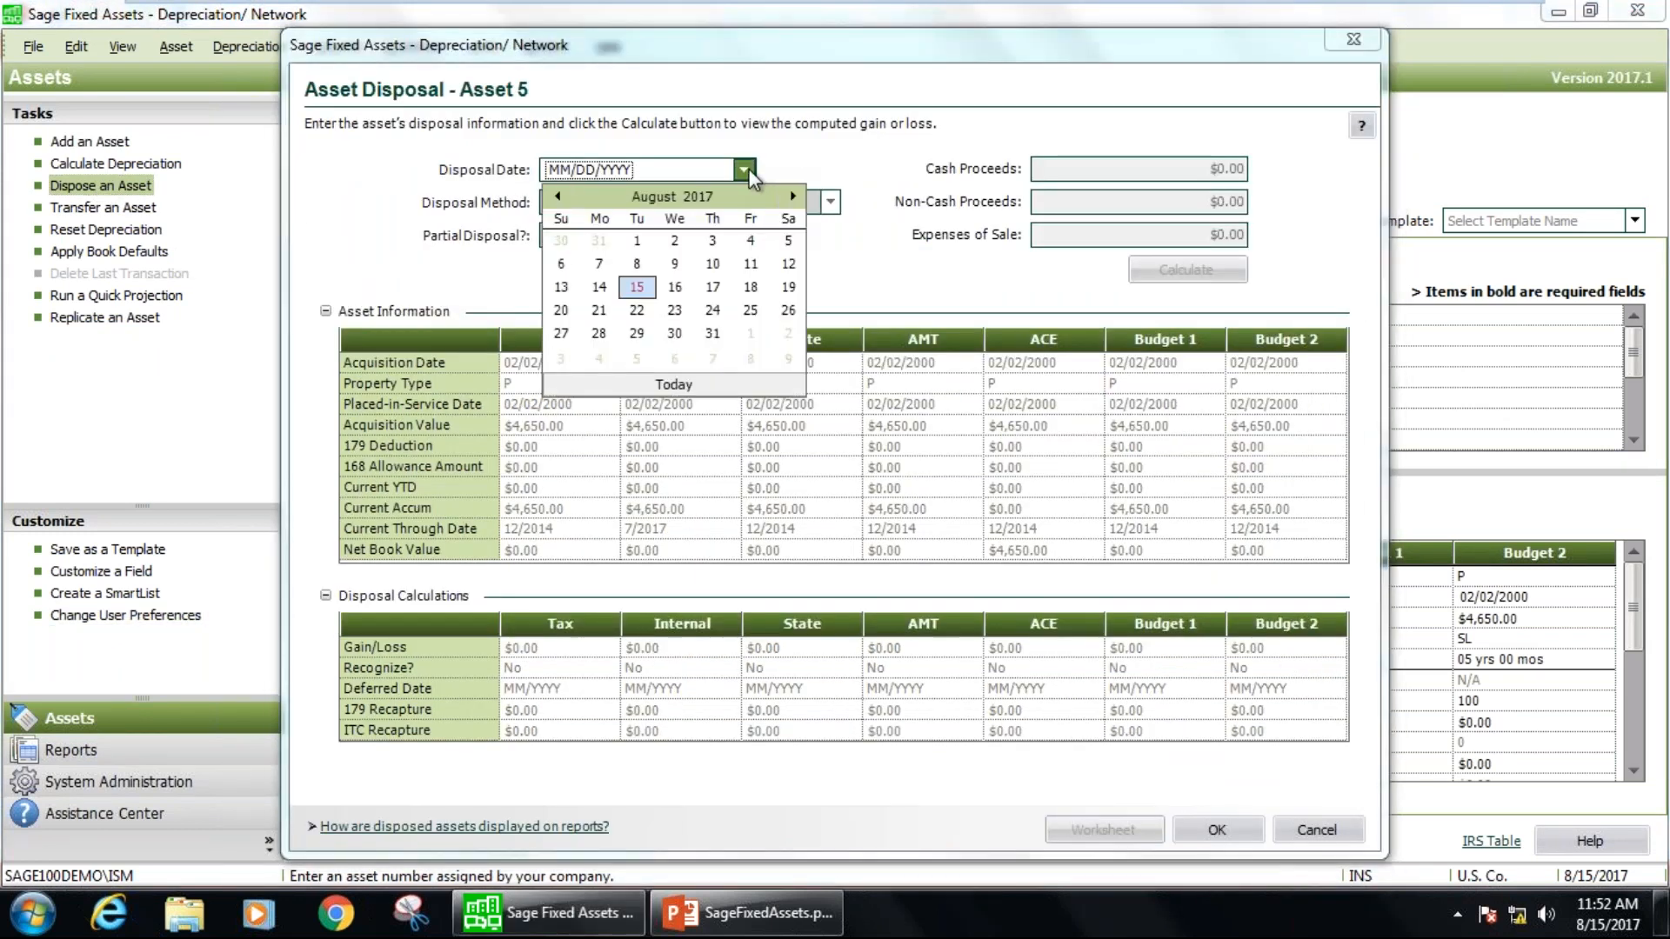
pyautogui.click(706, 333)
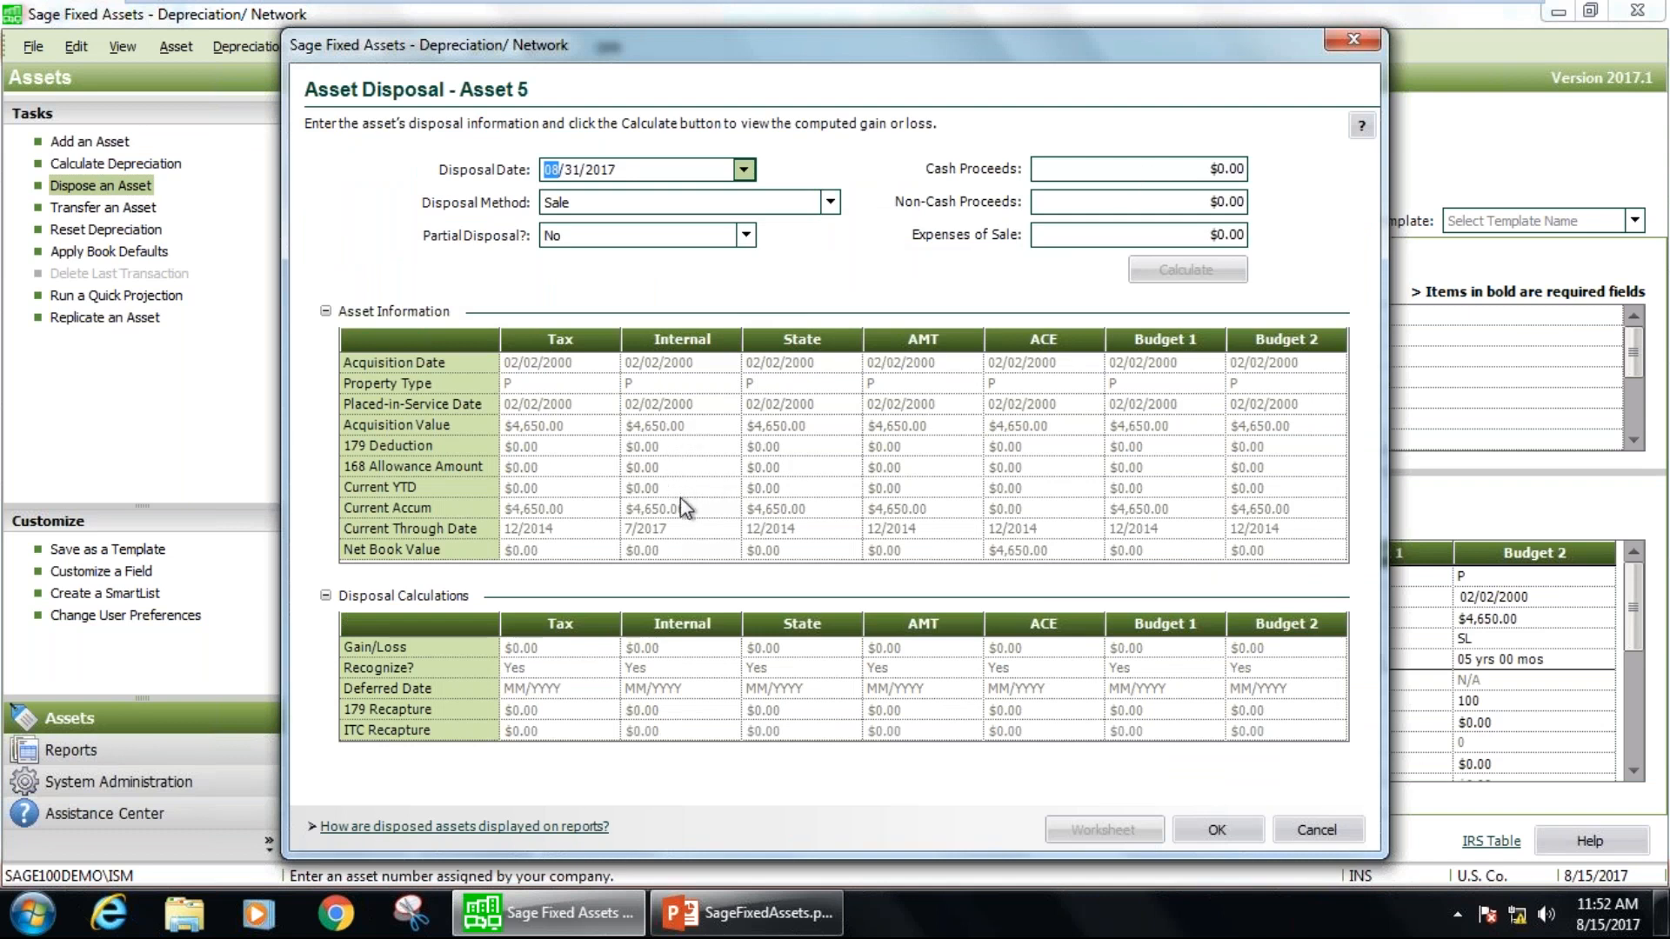
# Set the disposal's cash proceeds to $100.00 and calculate the gain or loss.
pyautogui.click(1200, 167)
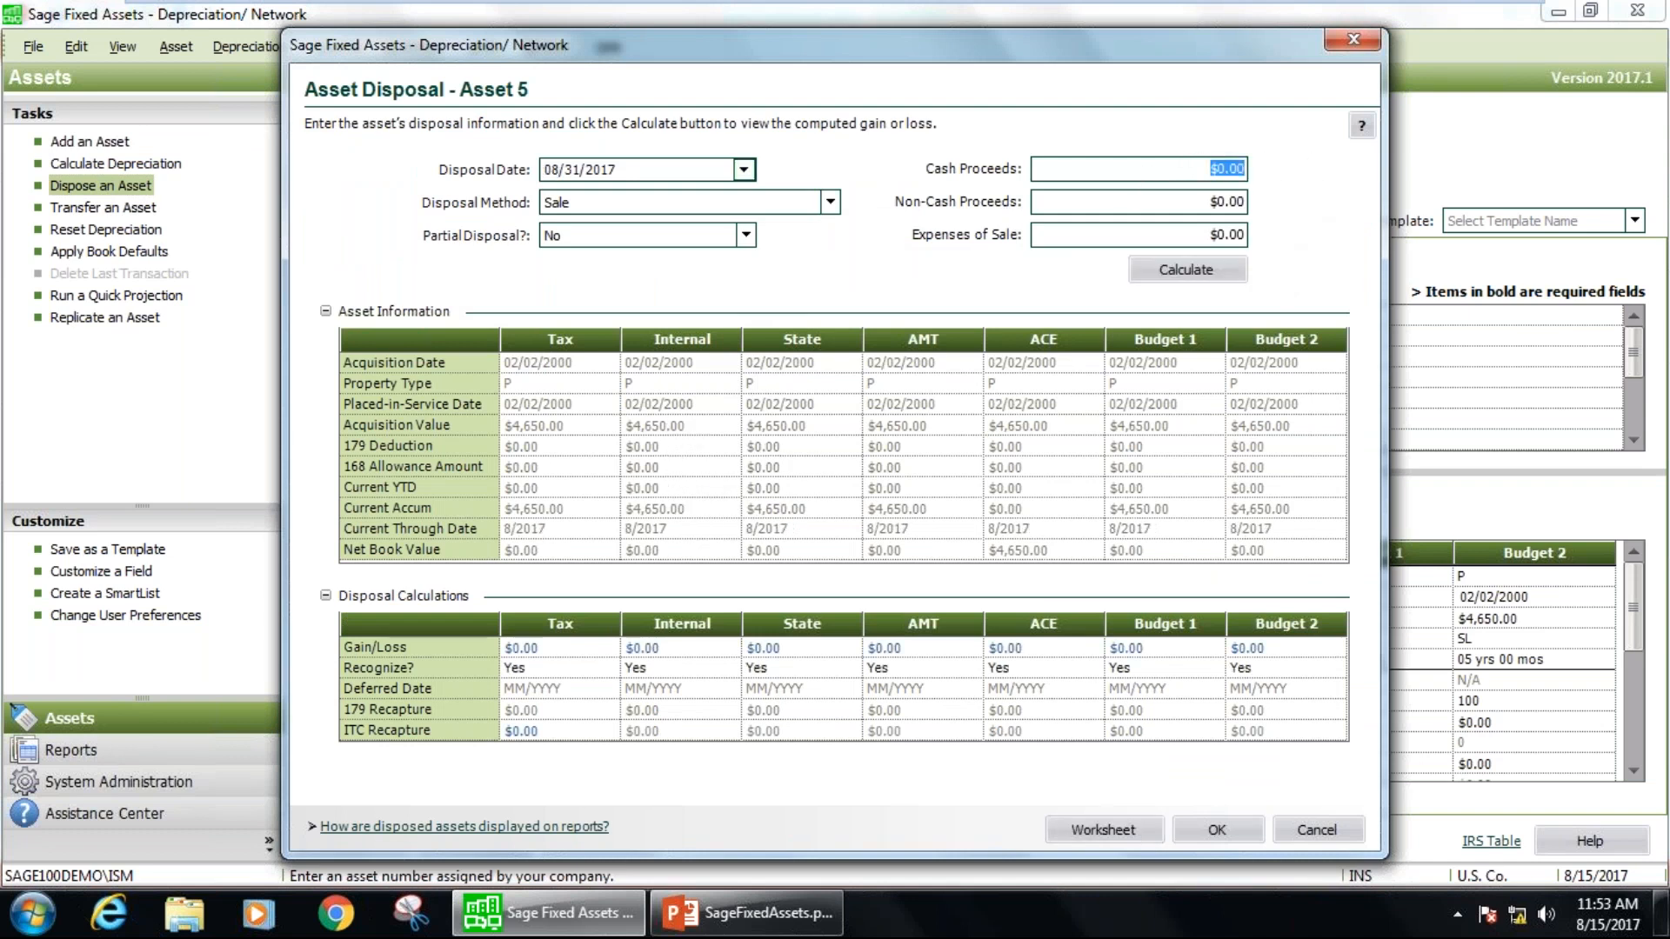
pyautogui.write('100')
pyautogui.click(1174, 271)
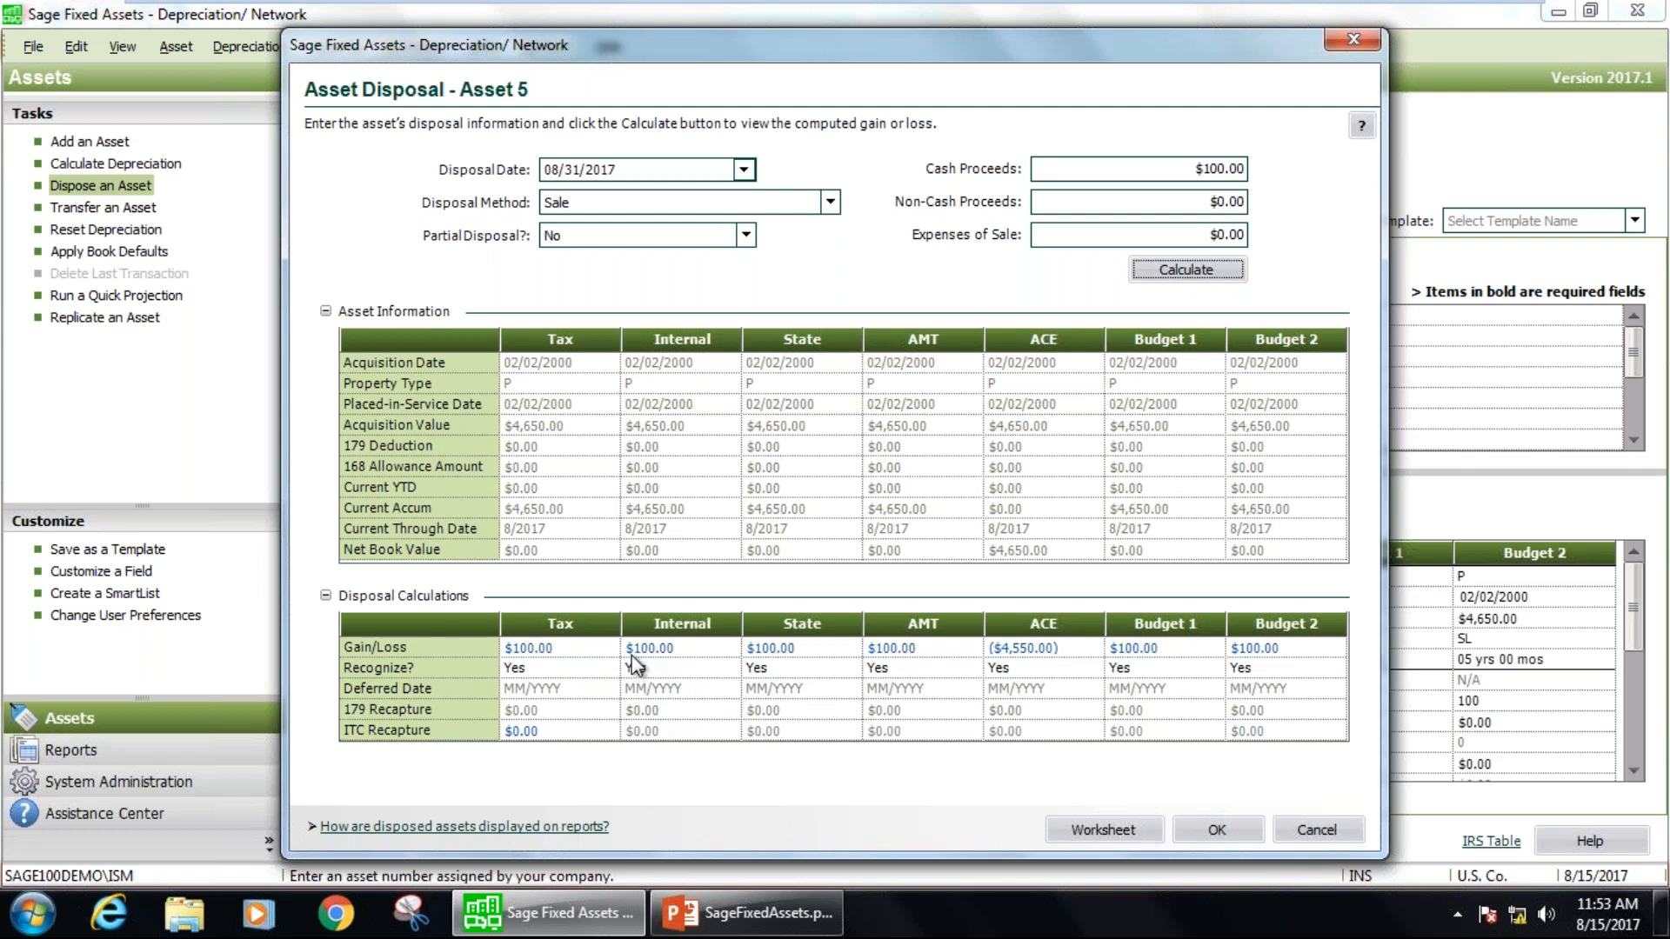
# Open the Disposal Worksheet and examine the Tax book's net proceeds, net gain, acquired value and accumulated depreciation.
pyautogui.click(1086, 830)
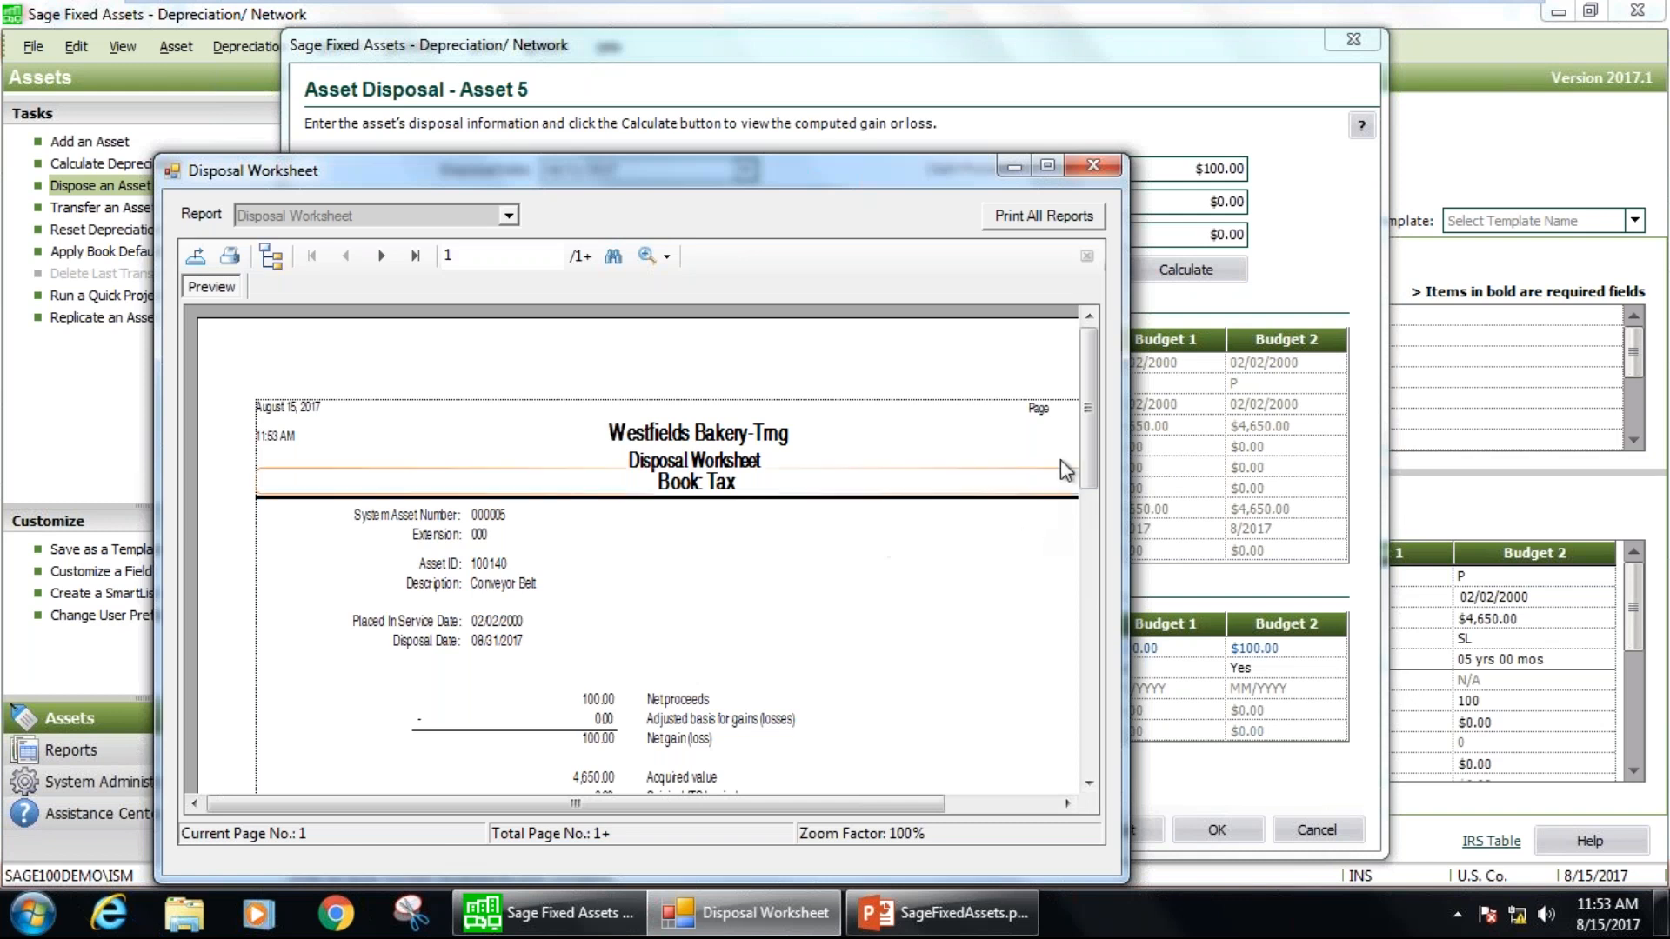
pyautogui.moveTo(1086, 395); pyautogui.dragTo(1087, 498)
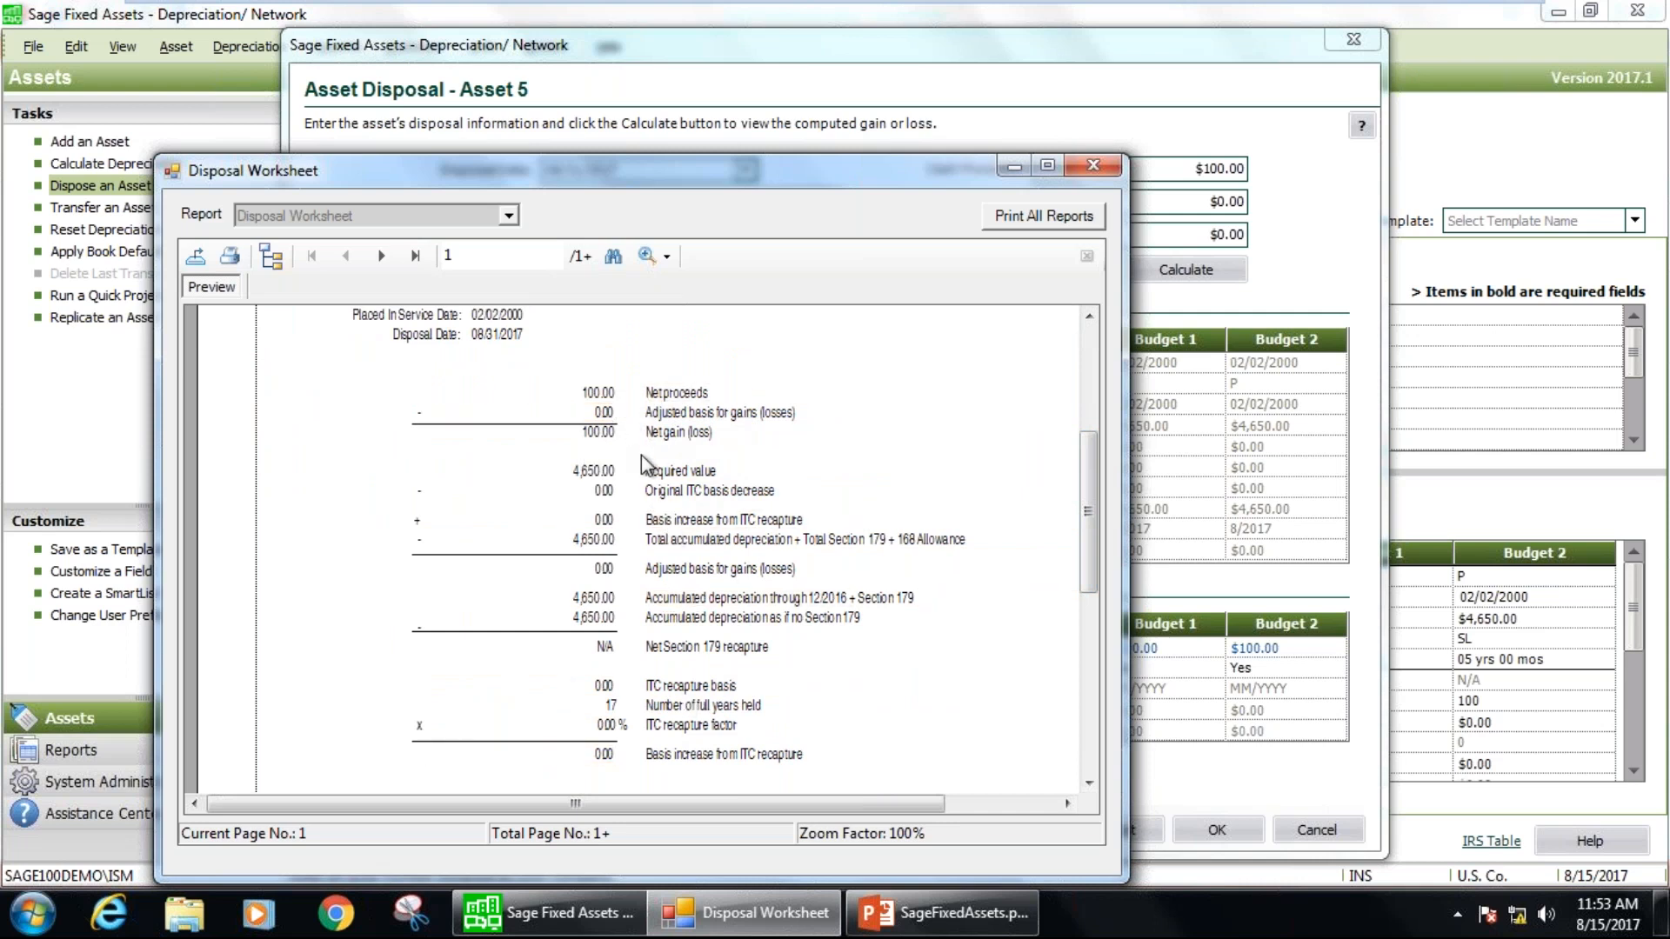
pyautogui.click(609, 476)
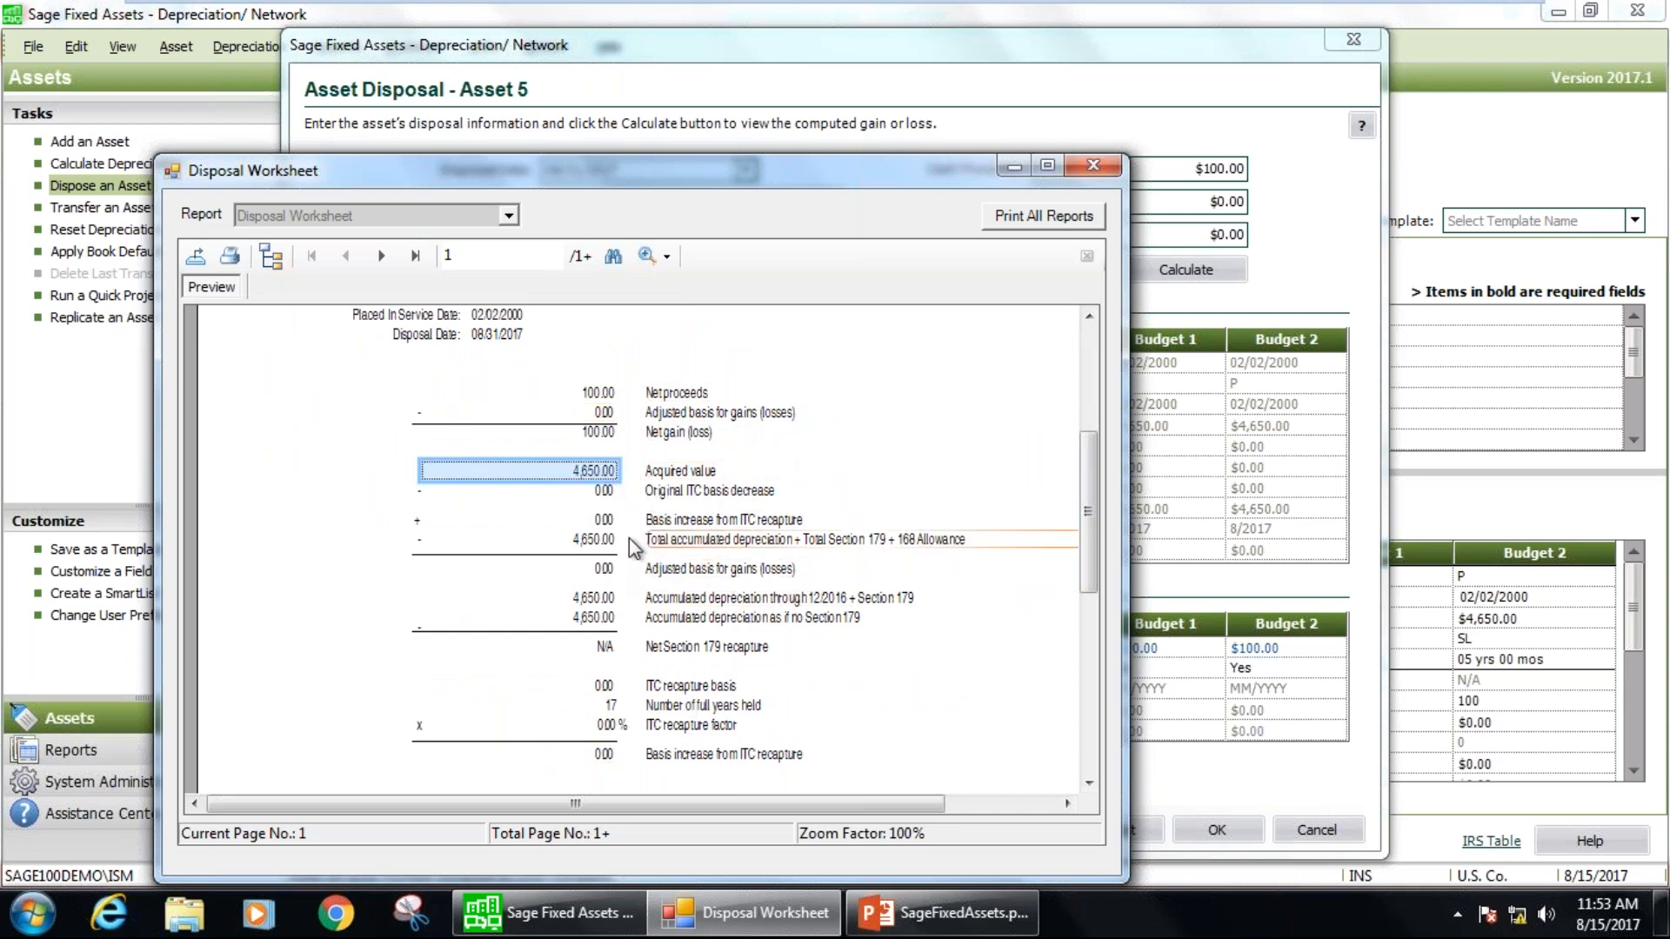
pyautogui.click(600, 541)
pyautogui.click(607, 598)
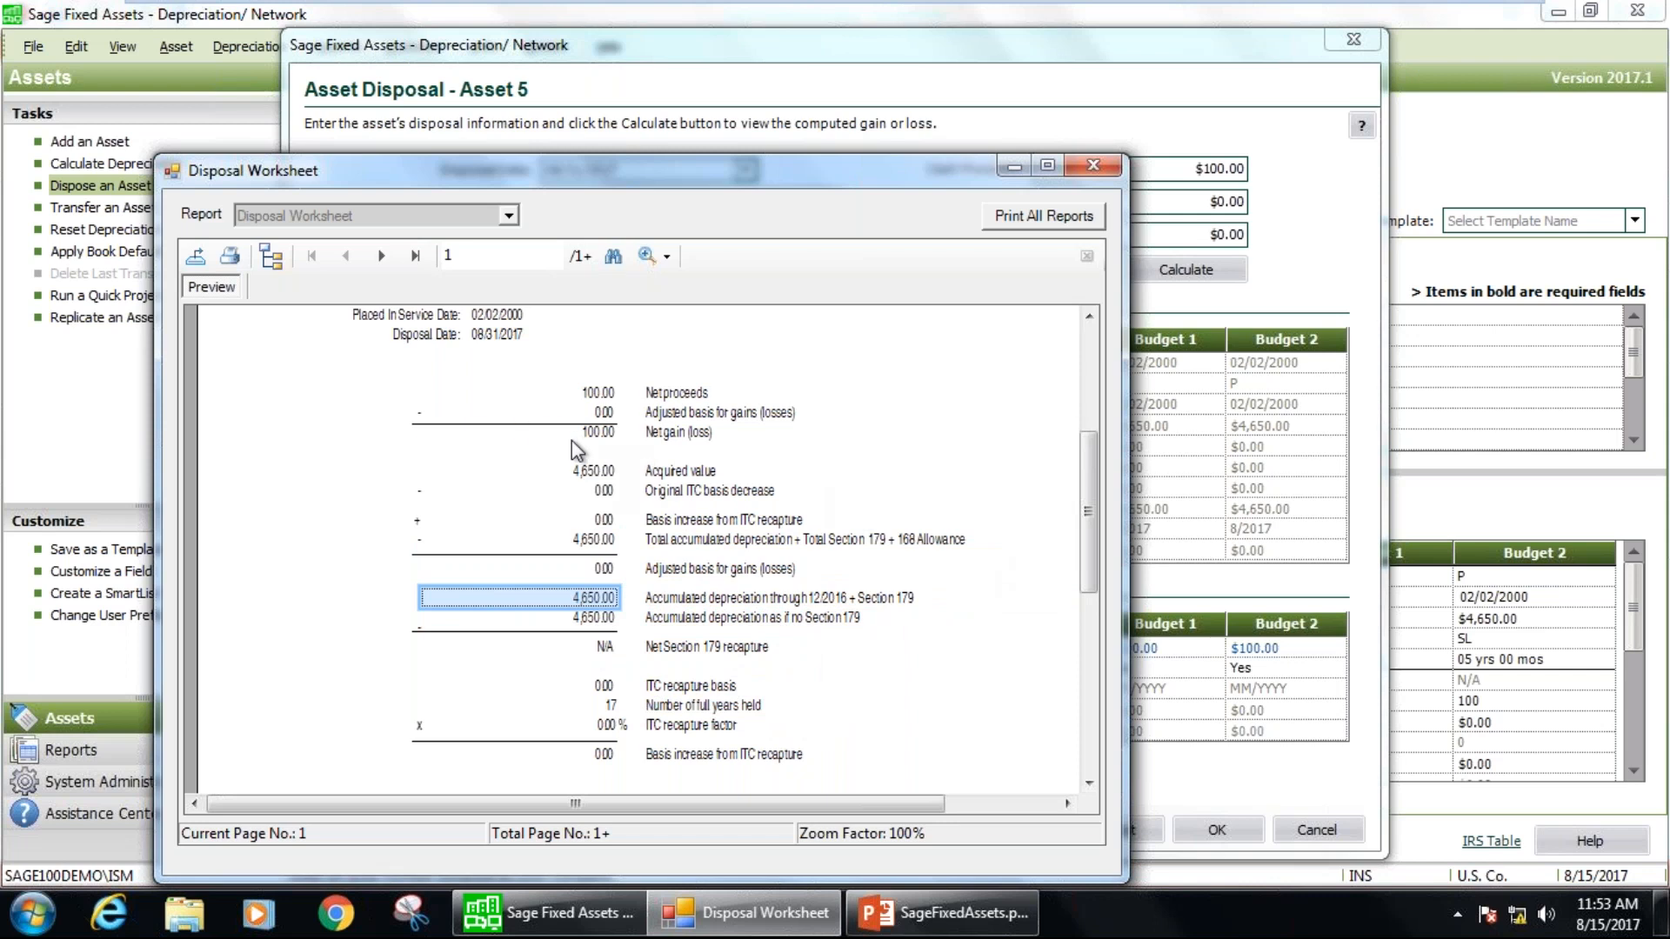
pyautogui.click(599, 392)
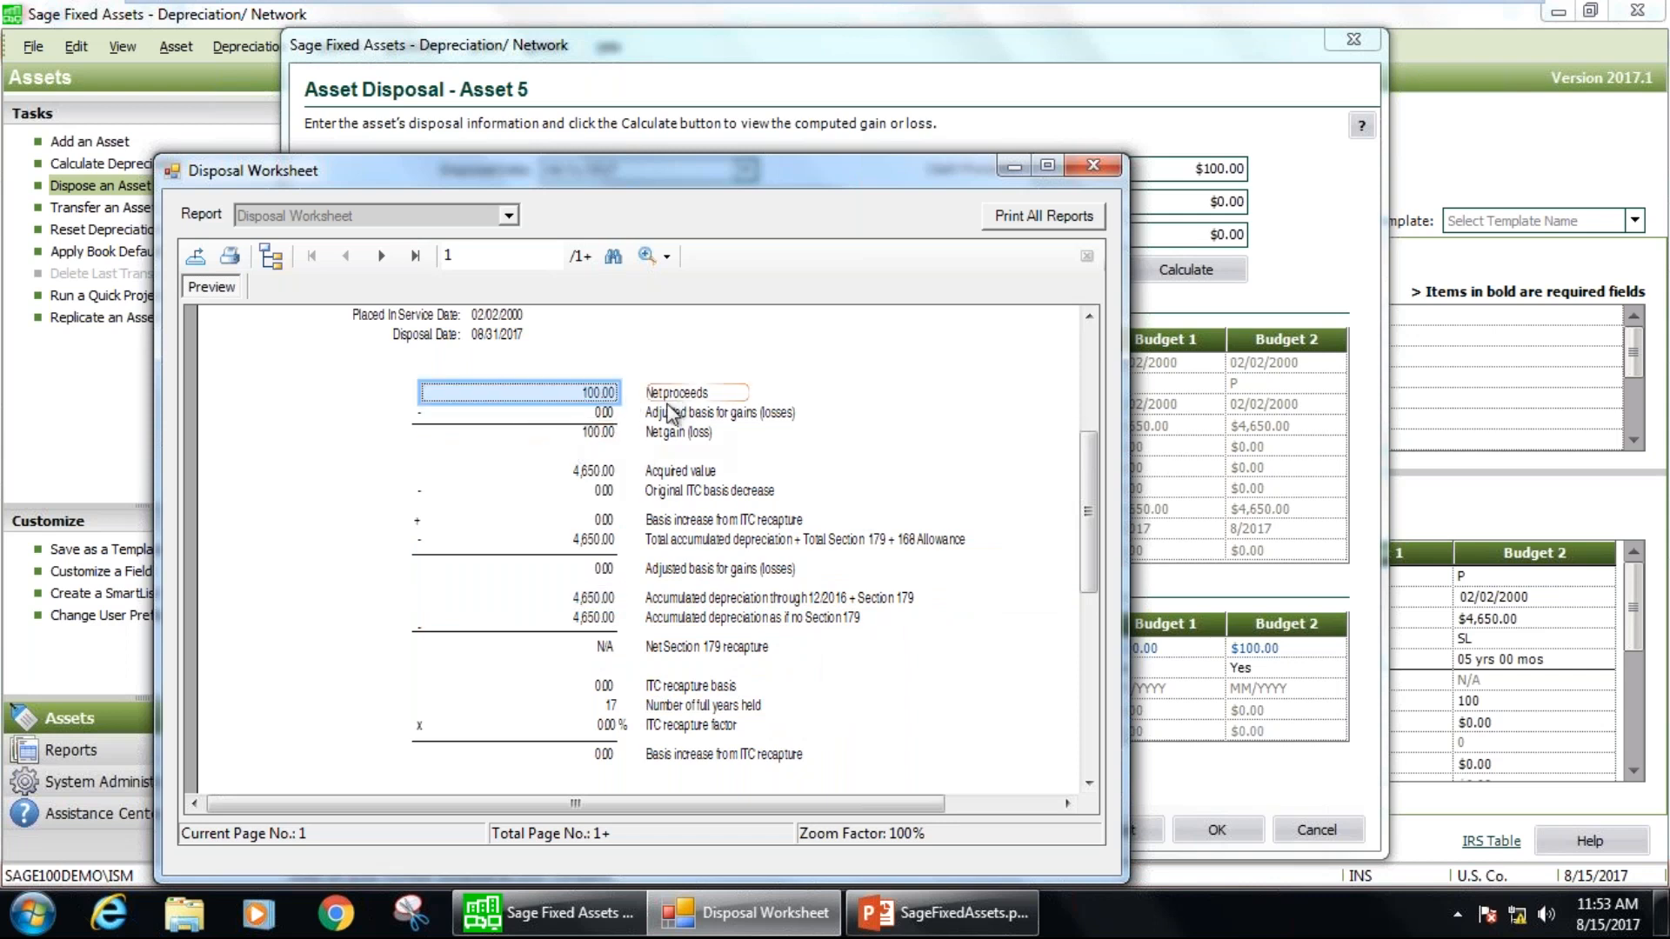
pyautogui.click(599, 432)
pyautogui.moveTo(1087, 477); pyautogui.dragTo(1097, 330)
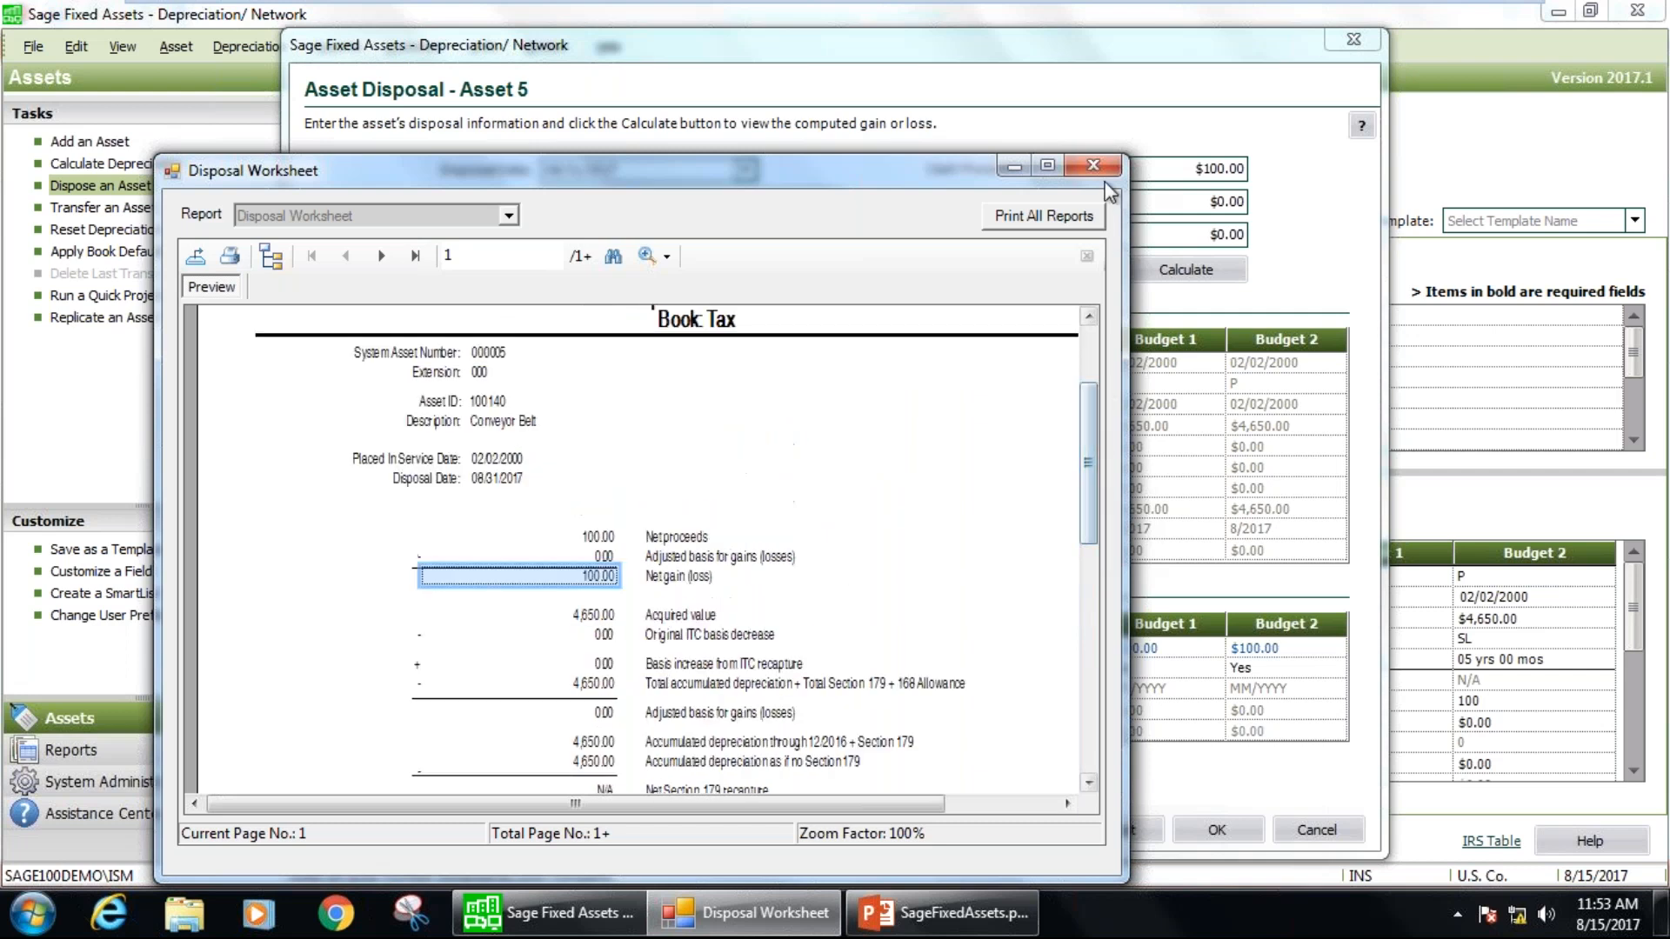
# Close the Disposal Worksheet, accept the Conveyor Belt's whole disposal and go to its transaction details.
pyautogui.click(1093, 165)
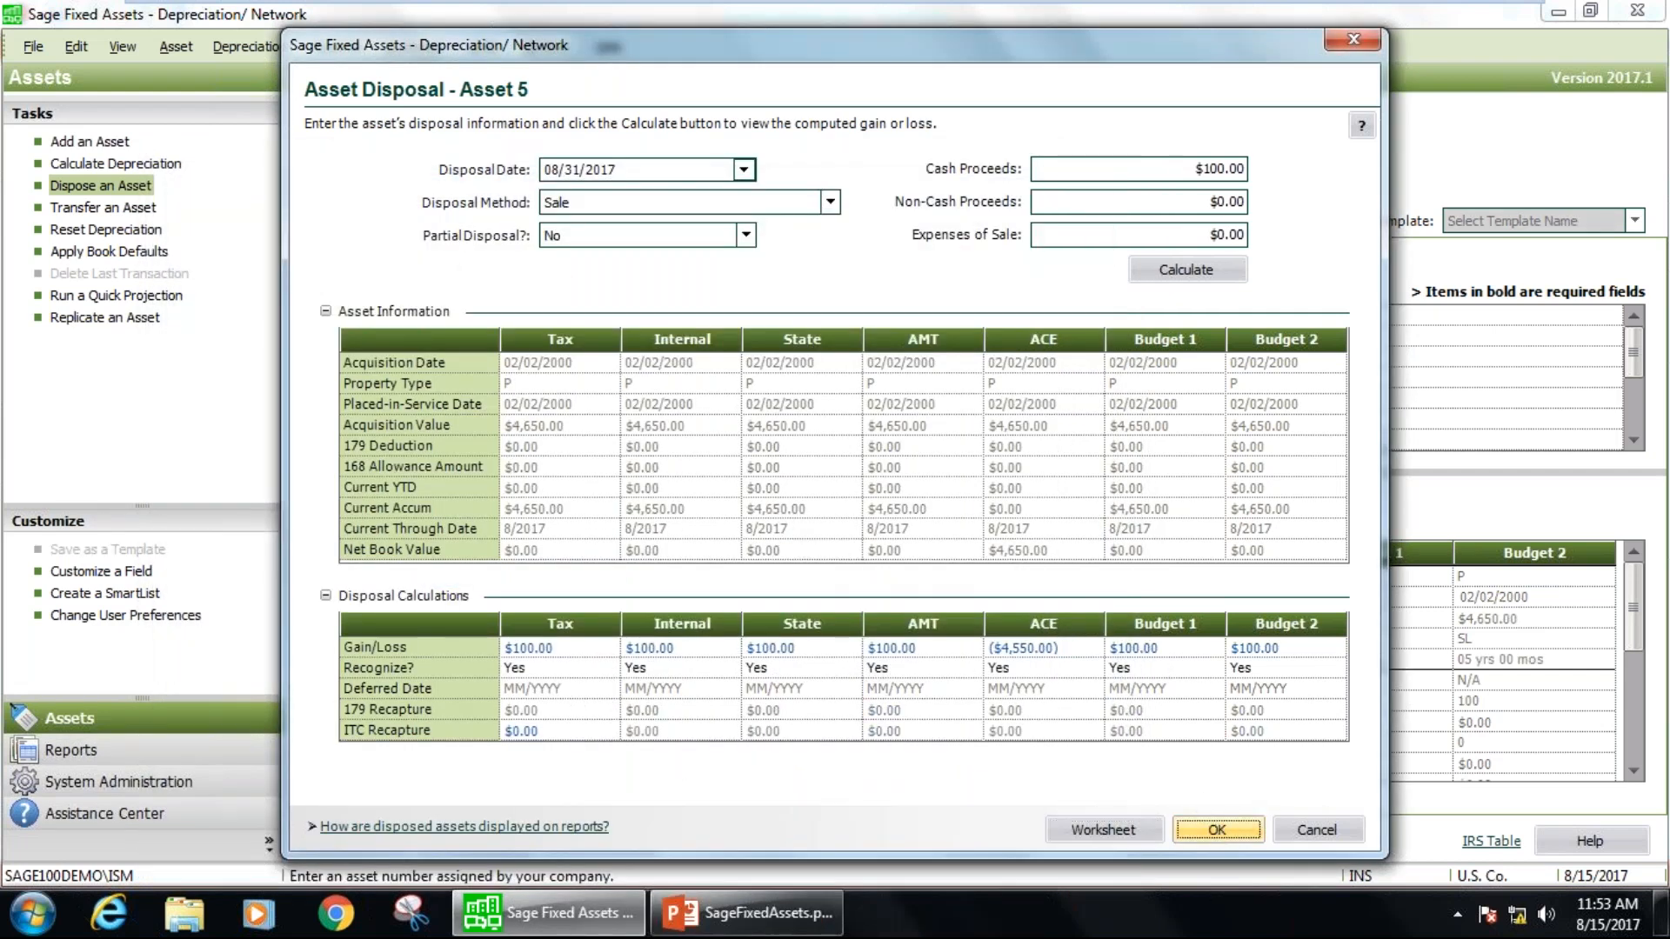
pyautogui.click(1216, 830)
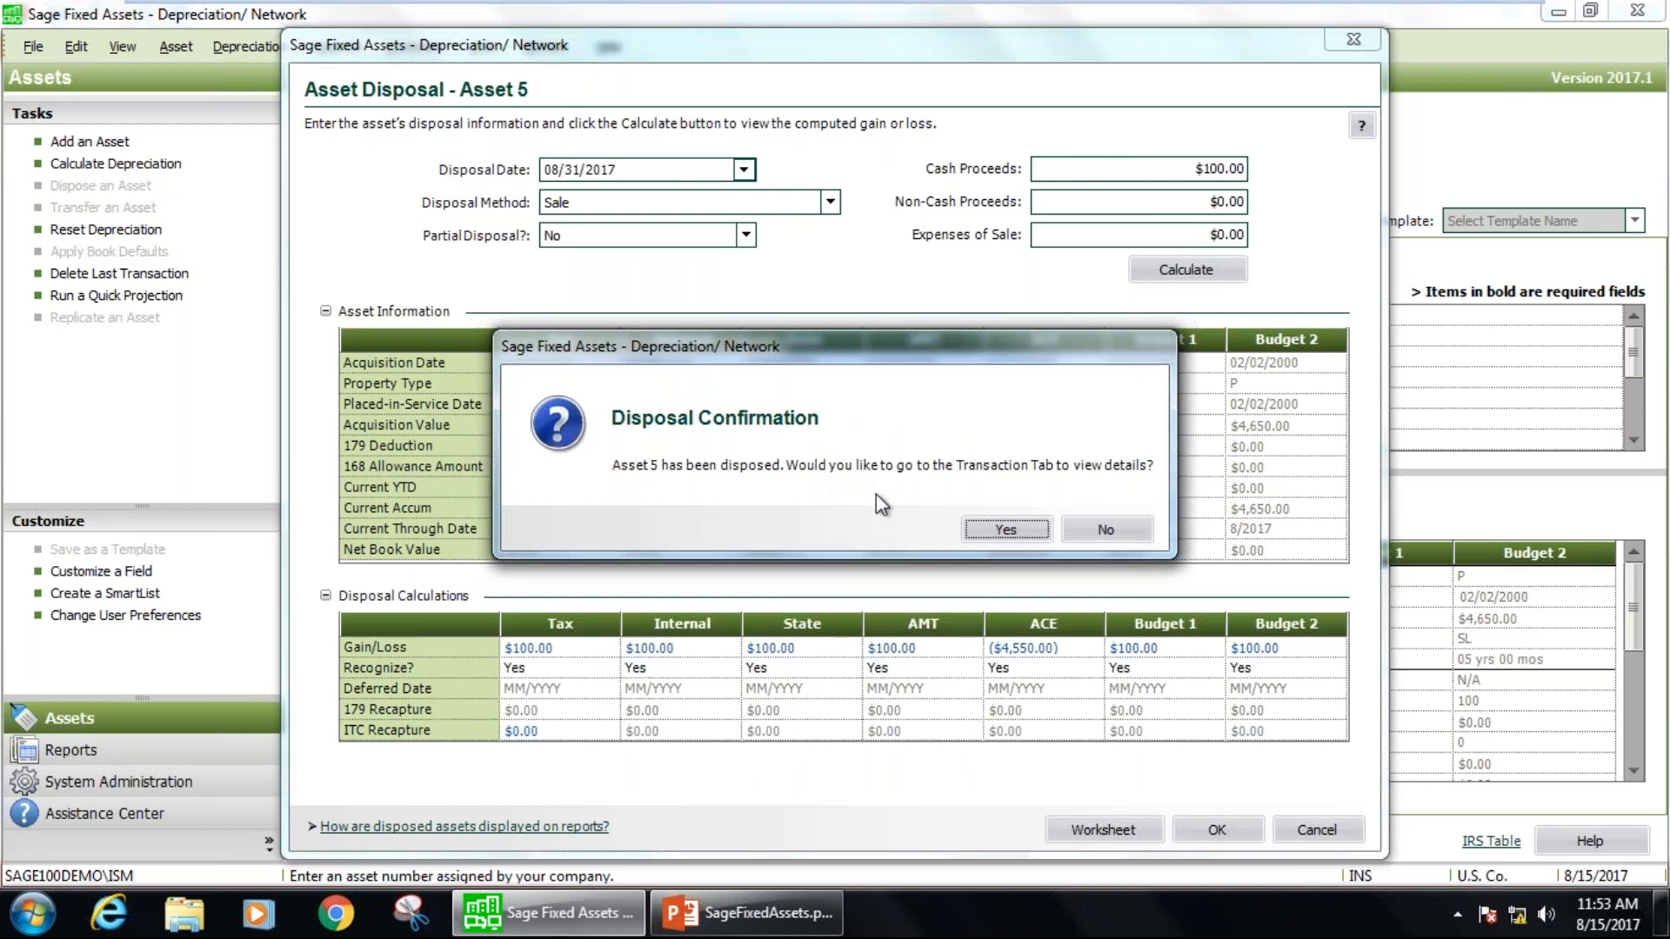
pyautogui.click(1007, 529)
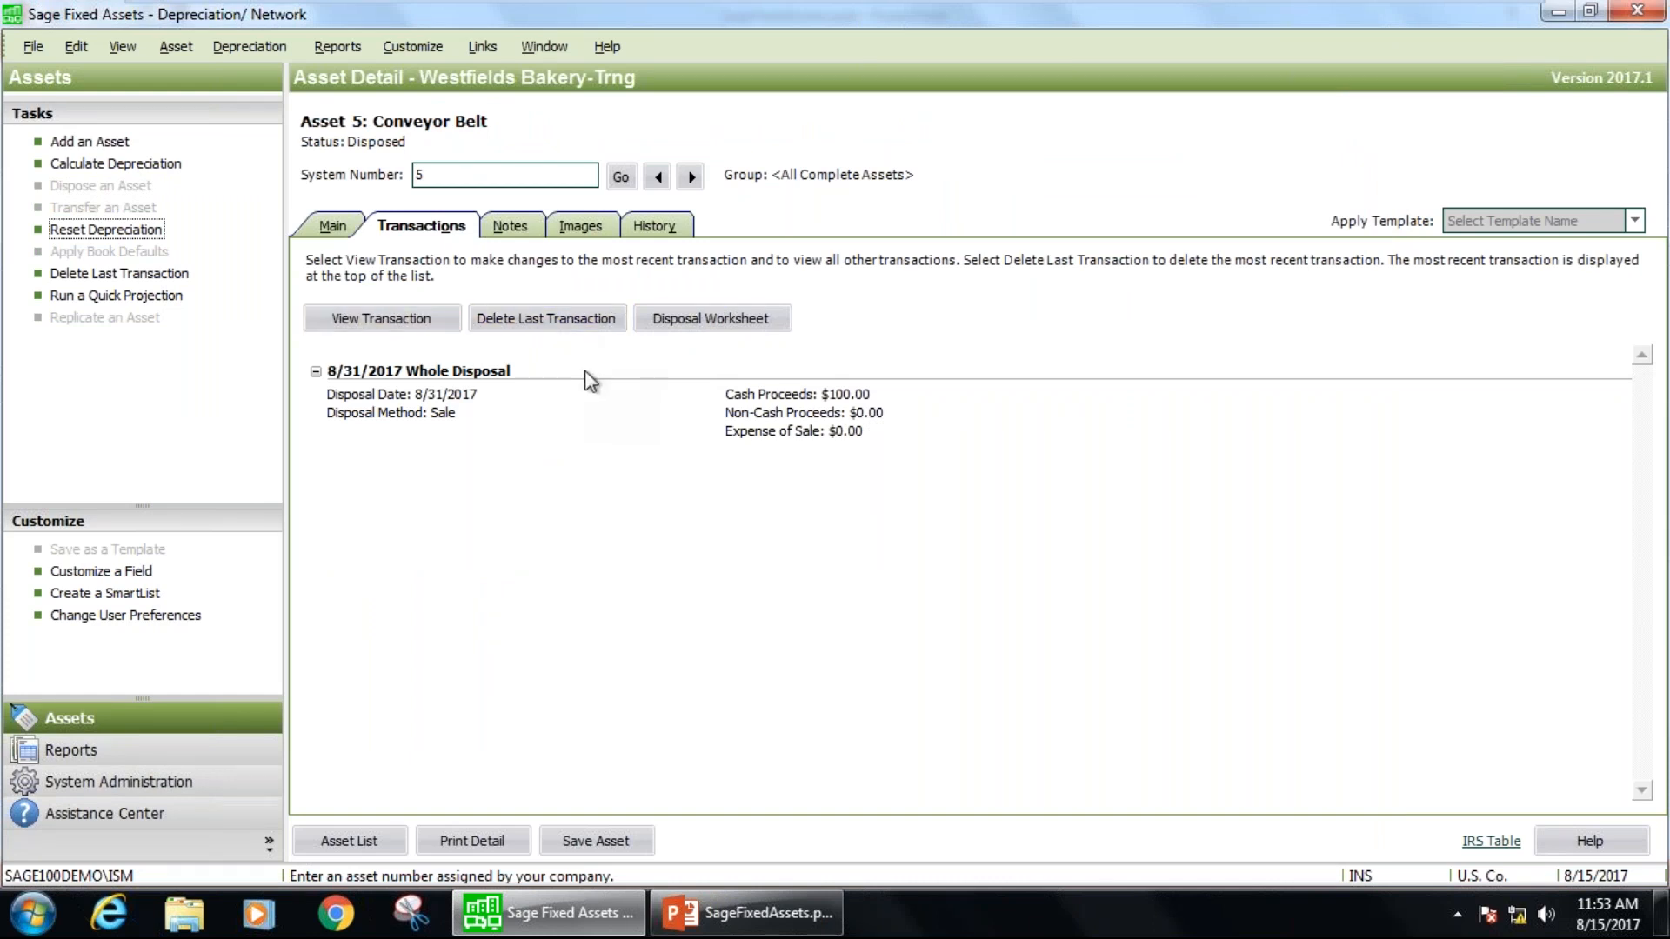
# Look through the disposed Conveyor Belt's notes, images and main information, and return to the asset list.
pyautogui.click(509, 228)
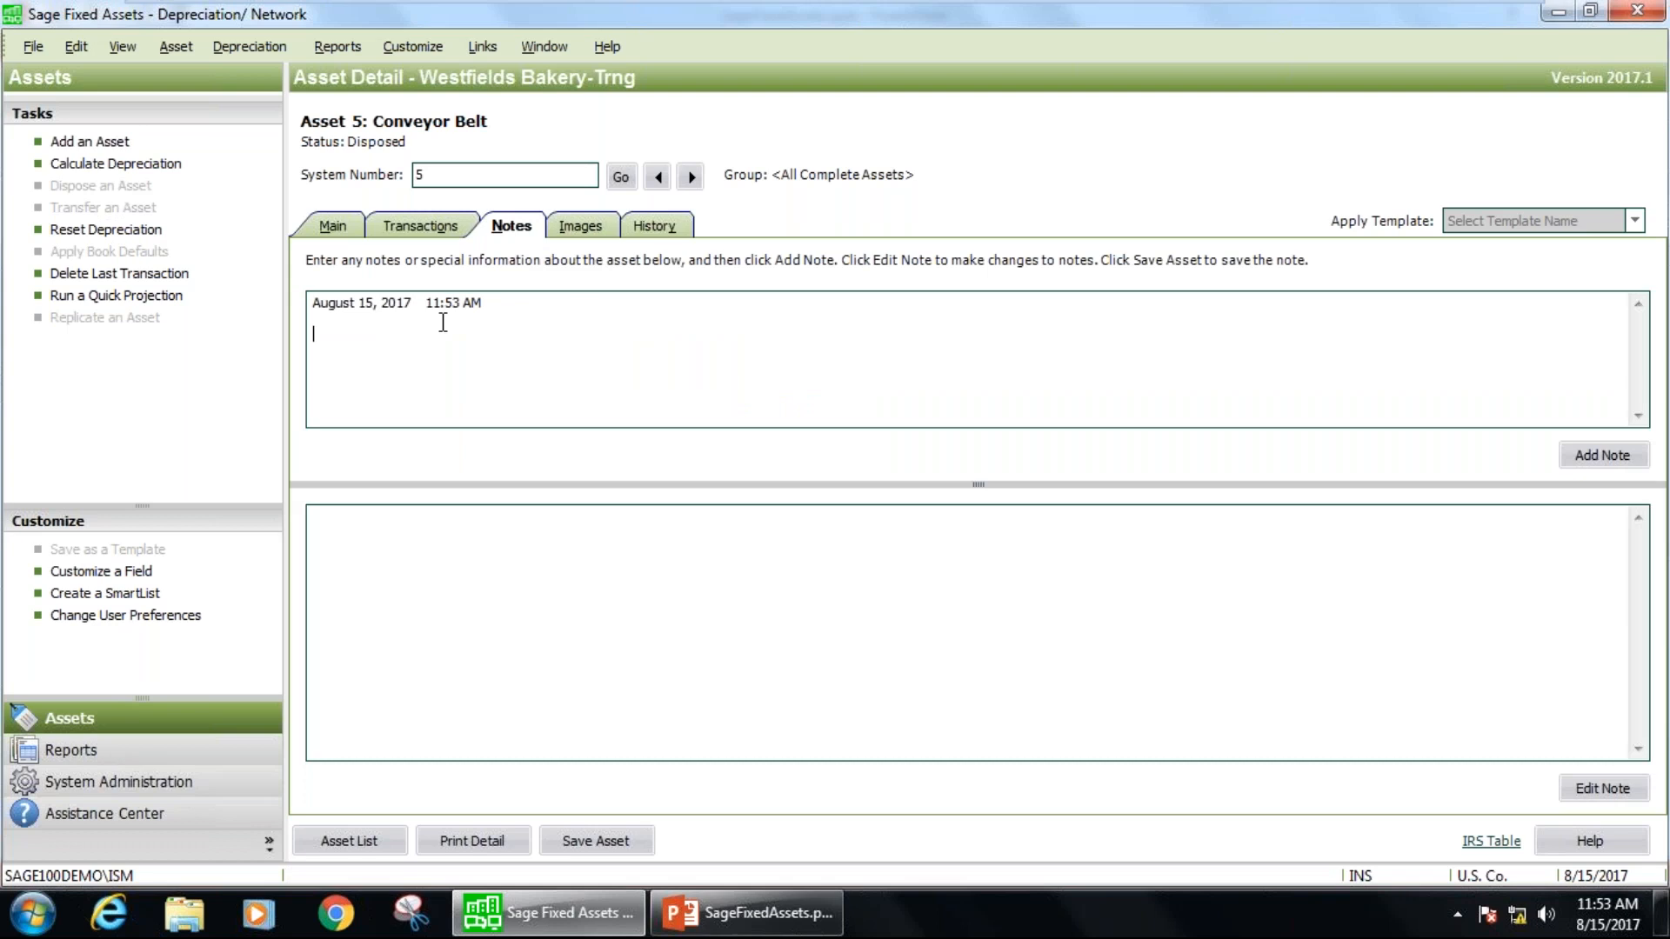
pyautogui.click(584, 229)
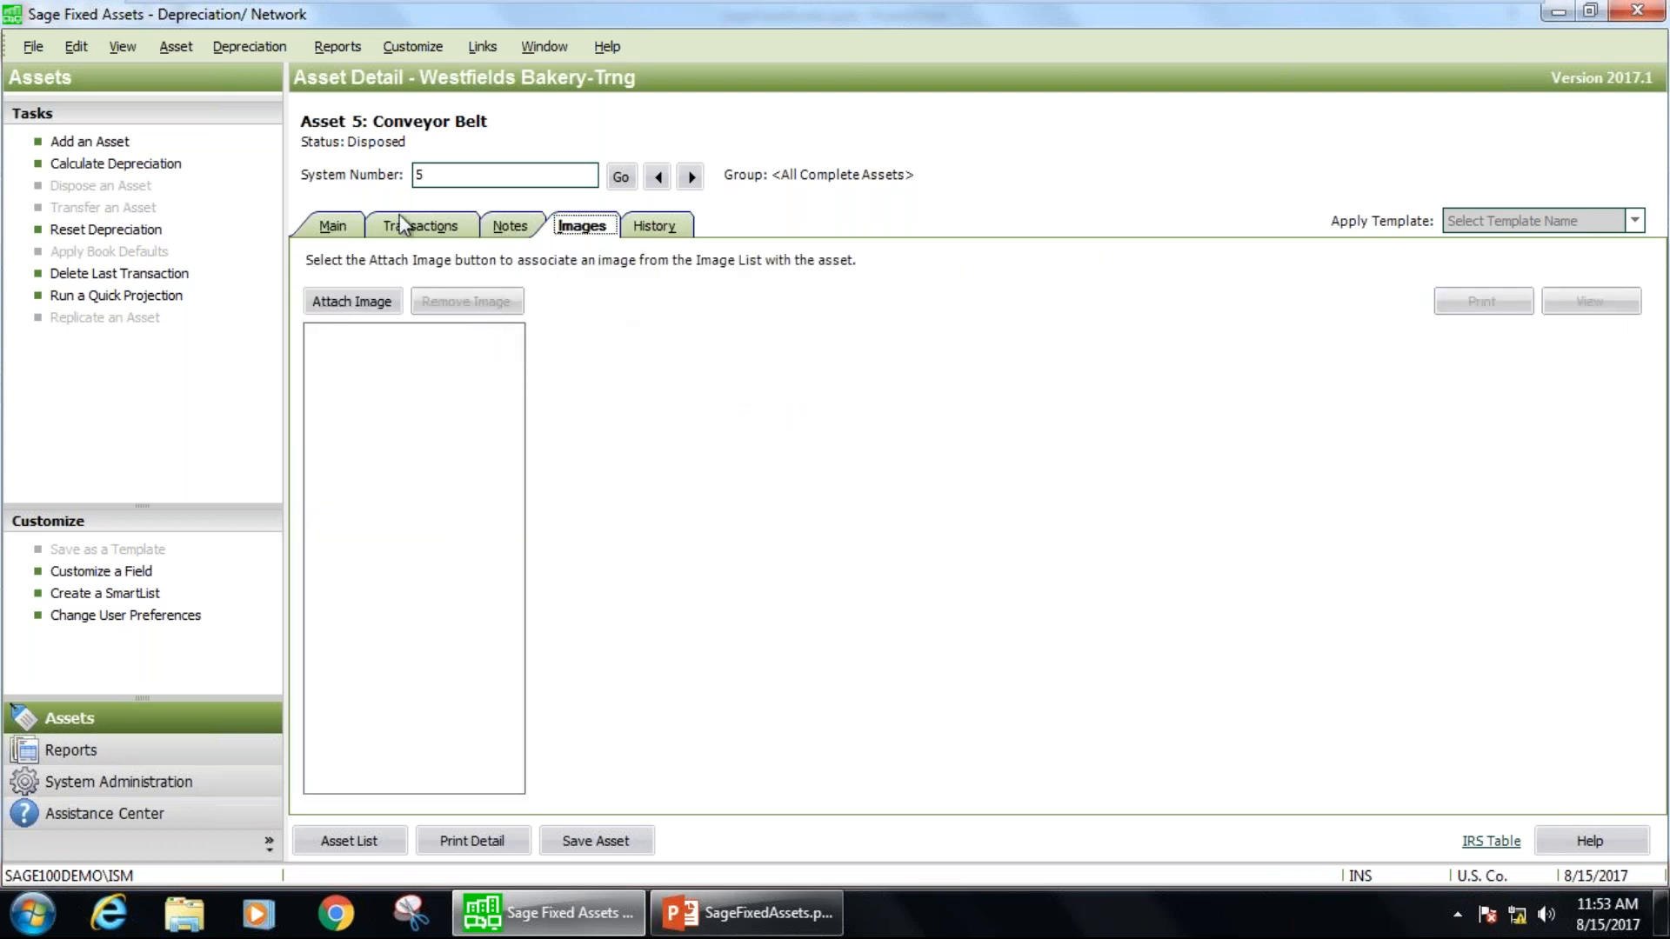
pyautogui.click(331, 228)
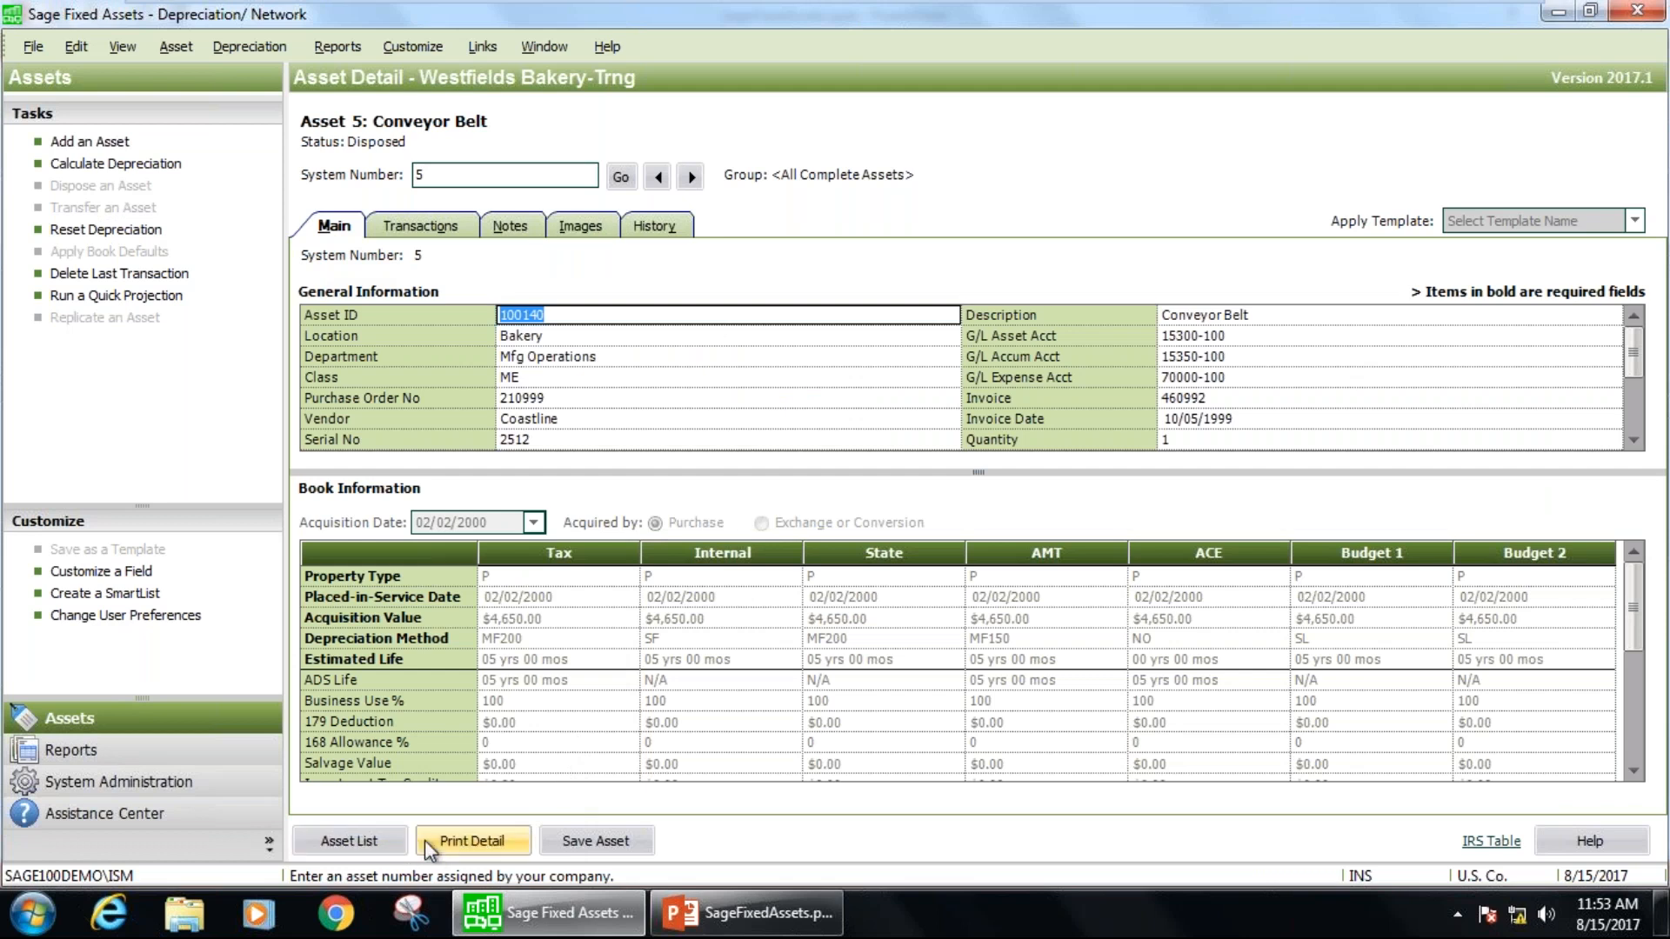
pyautogui.click(348, 840)
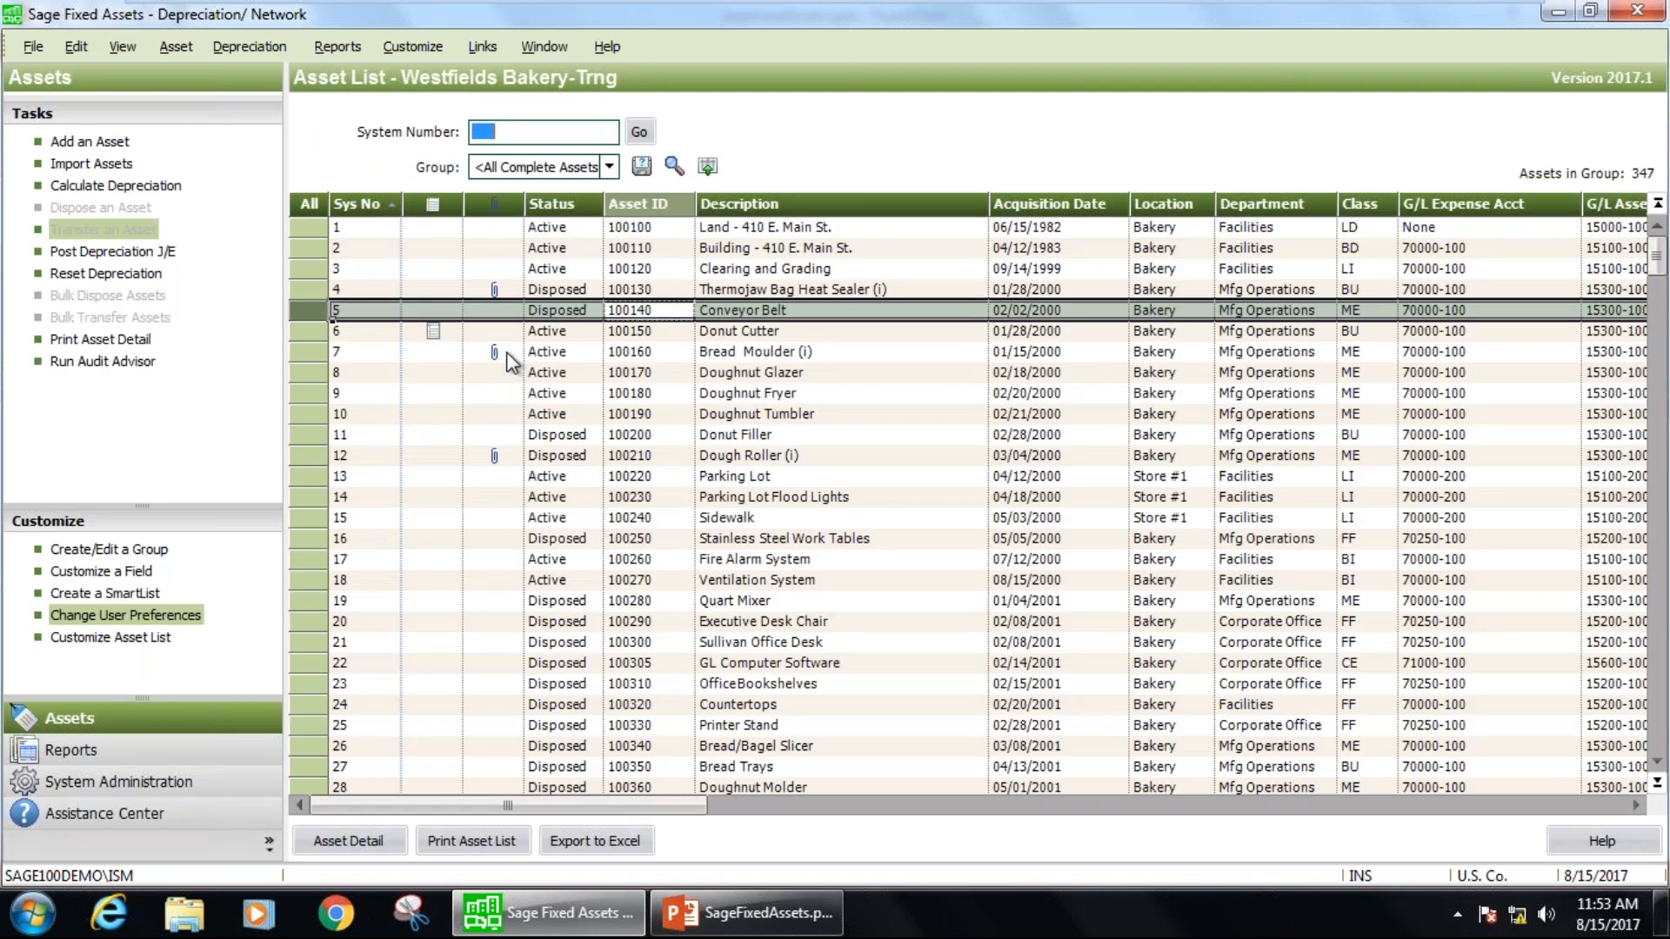
# Open the Bread Moulder (i) asset and view its attached images, declining to reattach the Jones Sales Agreement file.
pyautogui.click(518, 353)
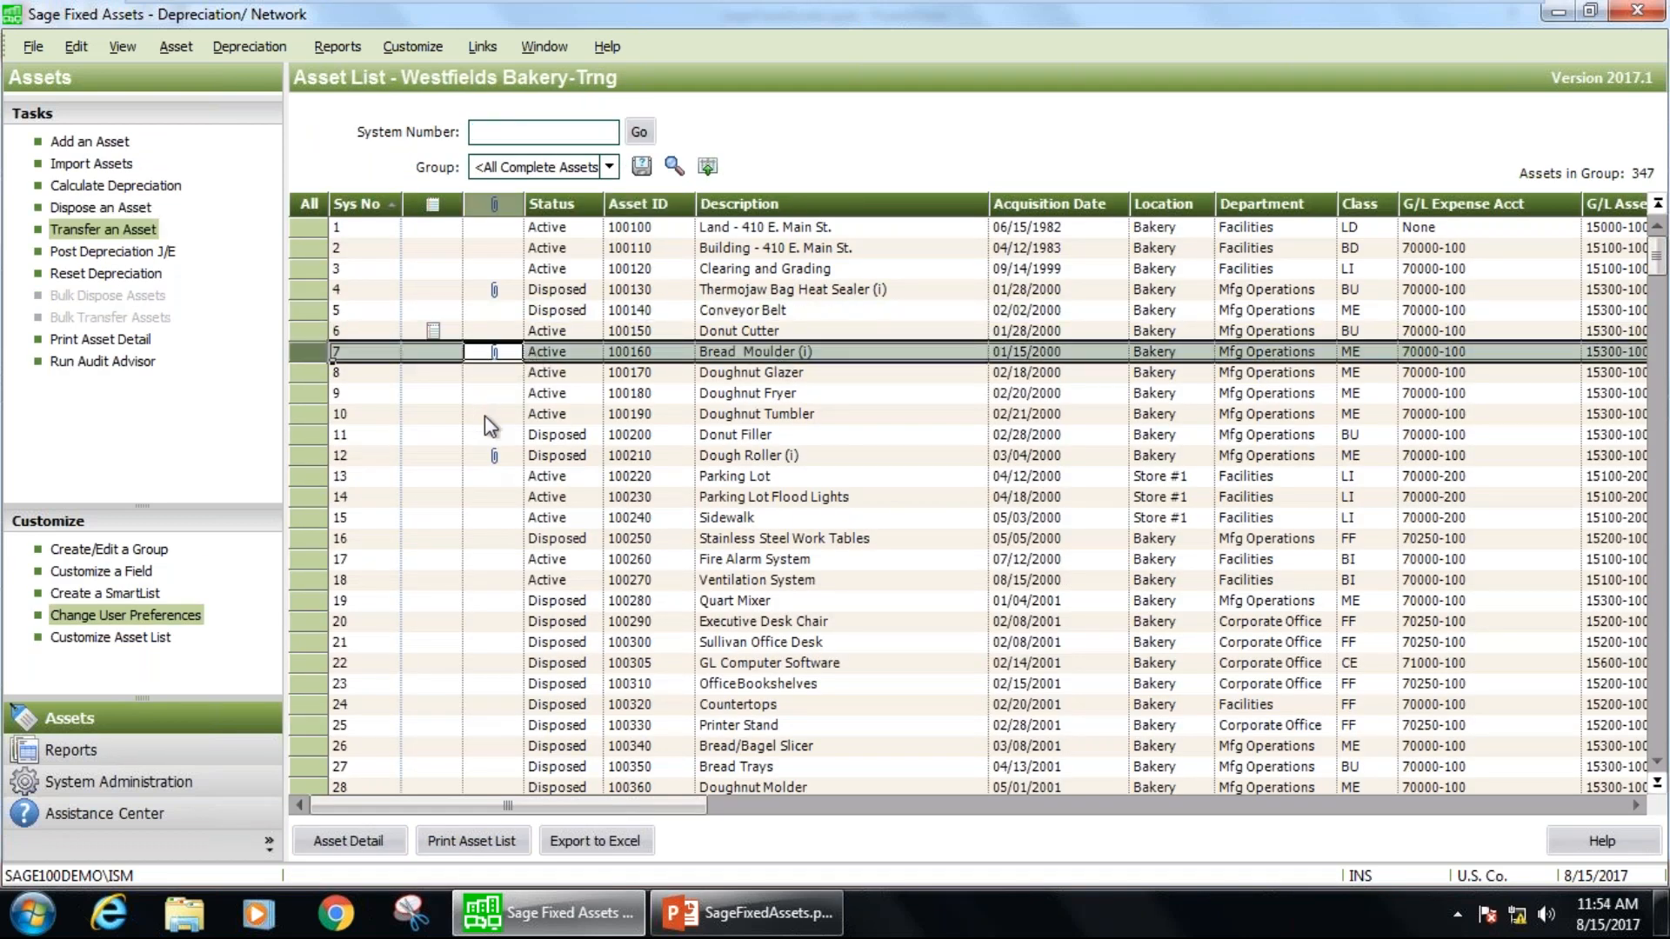
pyautogui.scroll(-2, 503, 435)
pyautogui.scroll(-1, 503, 436)
pyautogui.scroll(3, 503, 435)
pyautogui.doubleClick(543, 356)
pyautogui.click(578, 225)
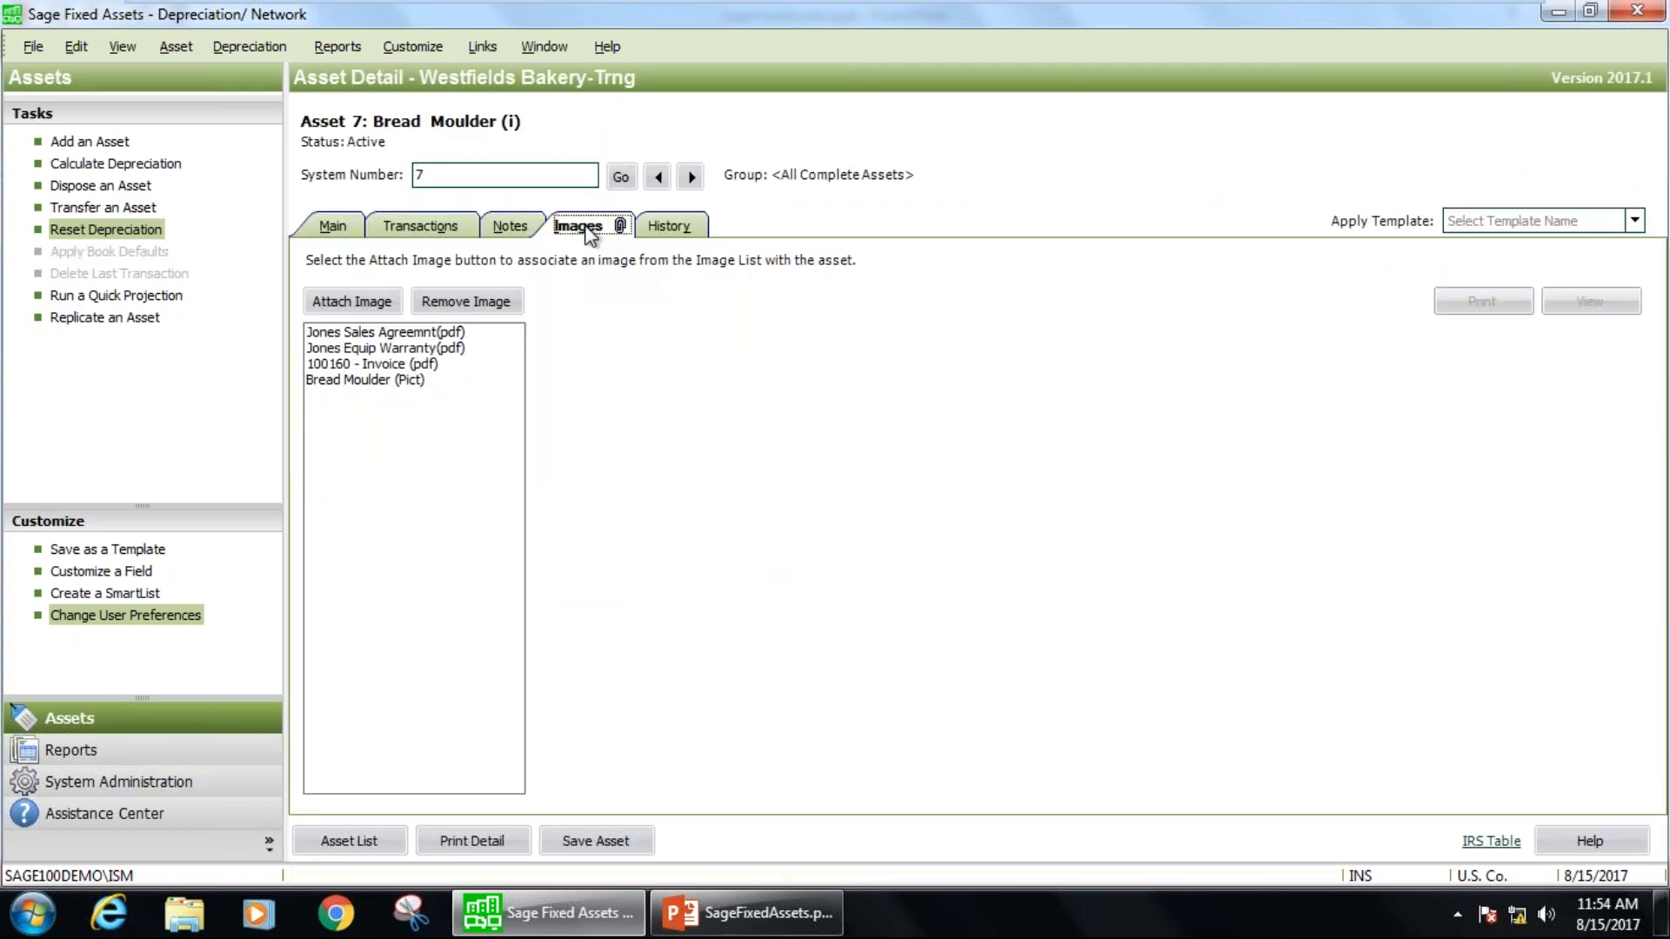
pyautogui.doubleClick(387, 334)
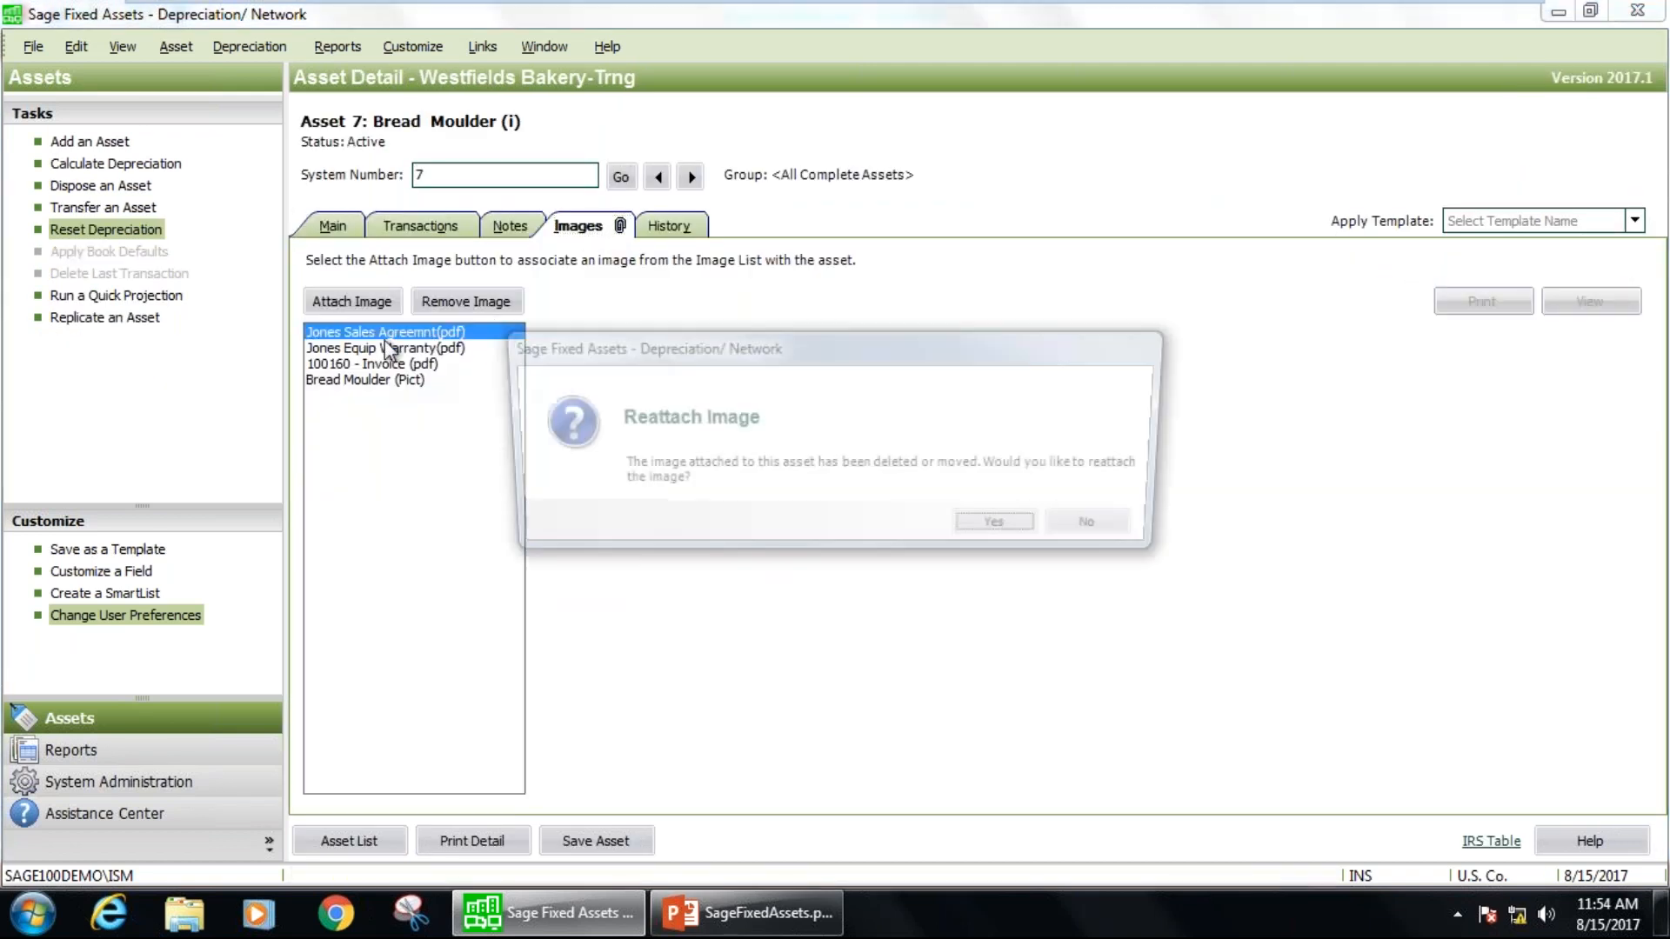
pyautogui.click(1085, 521)
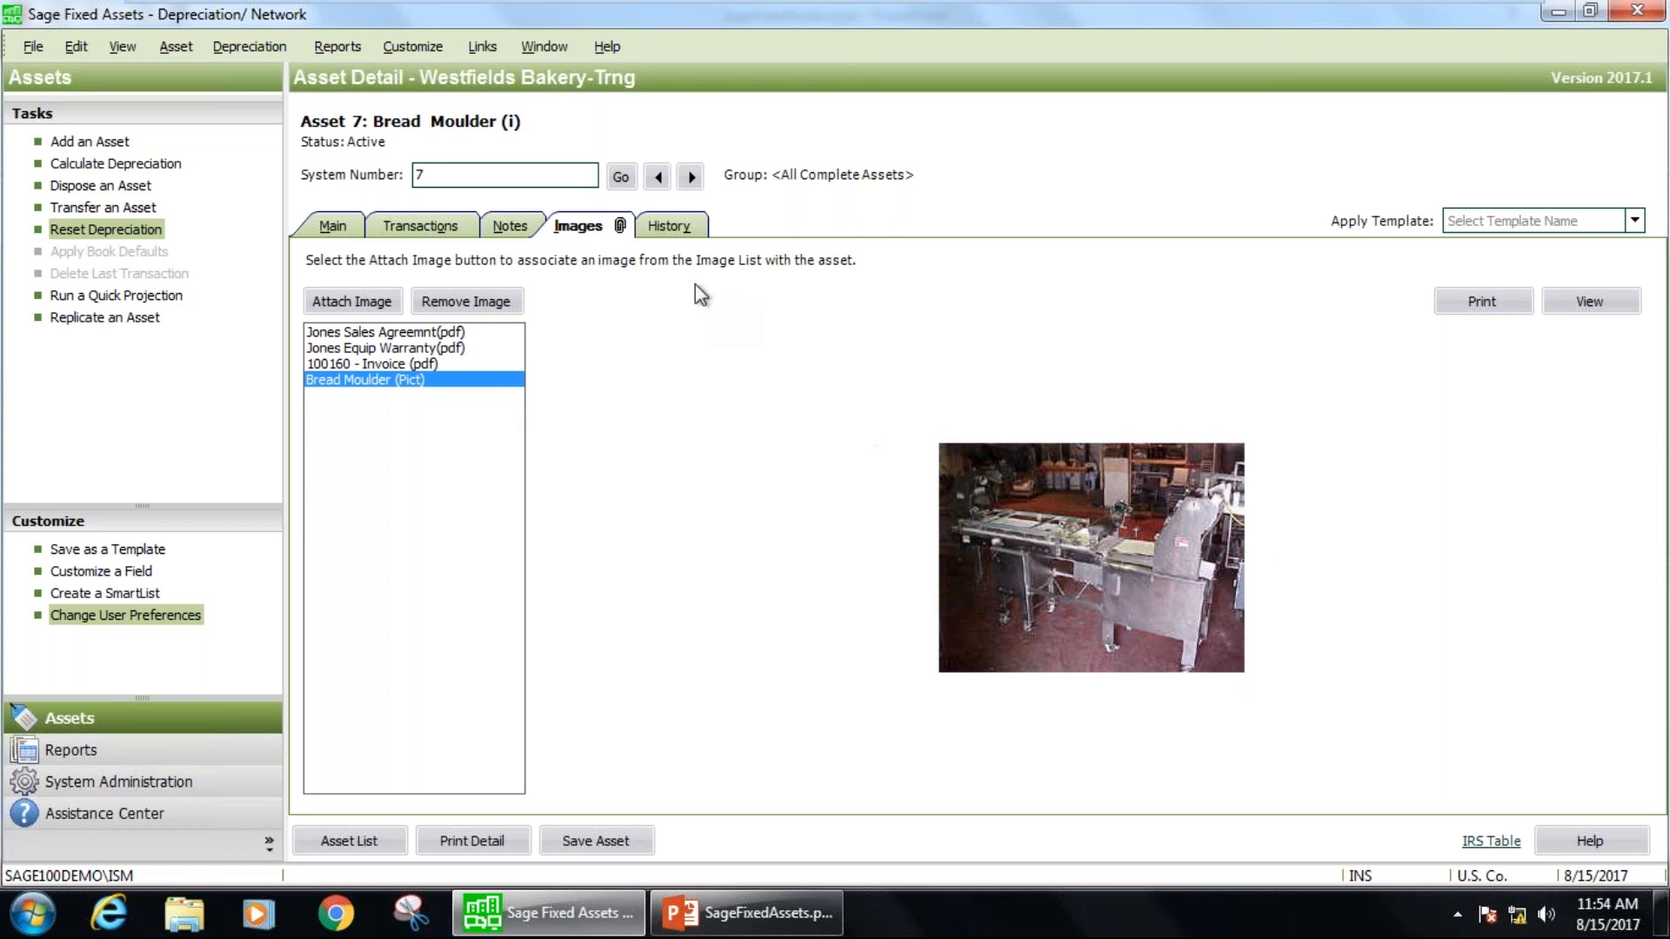
# Review the Bread Moulder's action history and its general information, including the Description and Location fields.
pyautogui.click(669, 225)
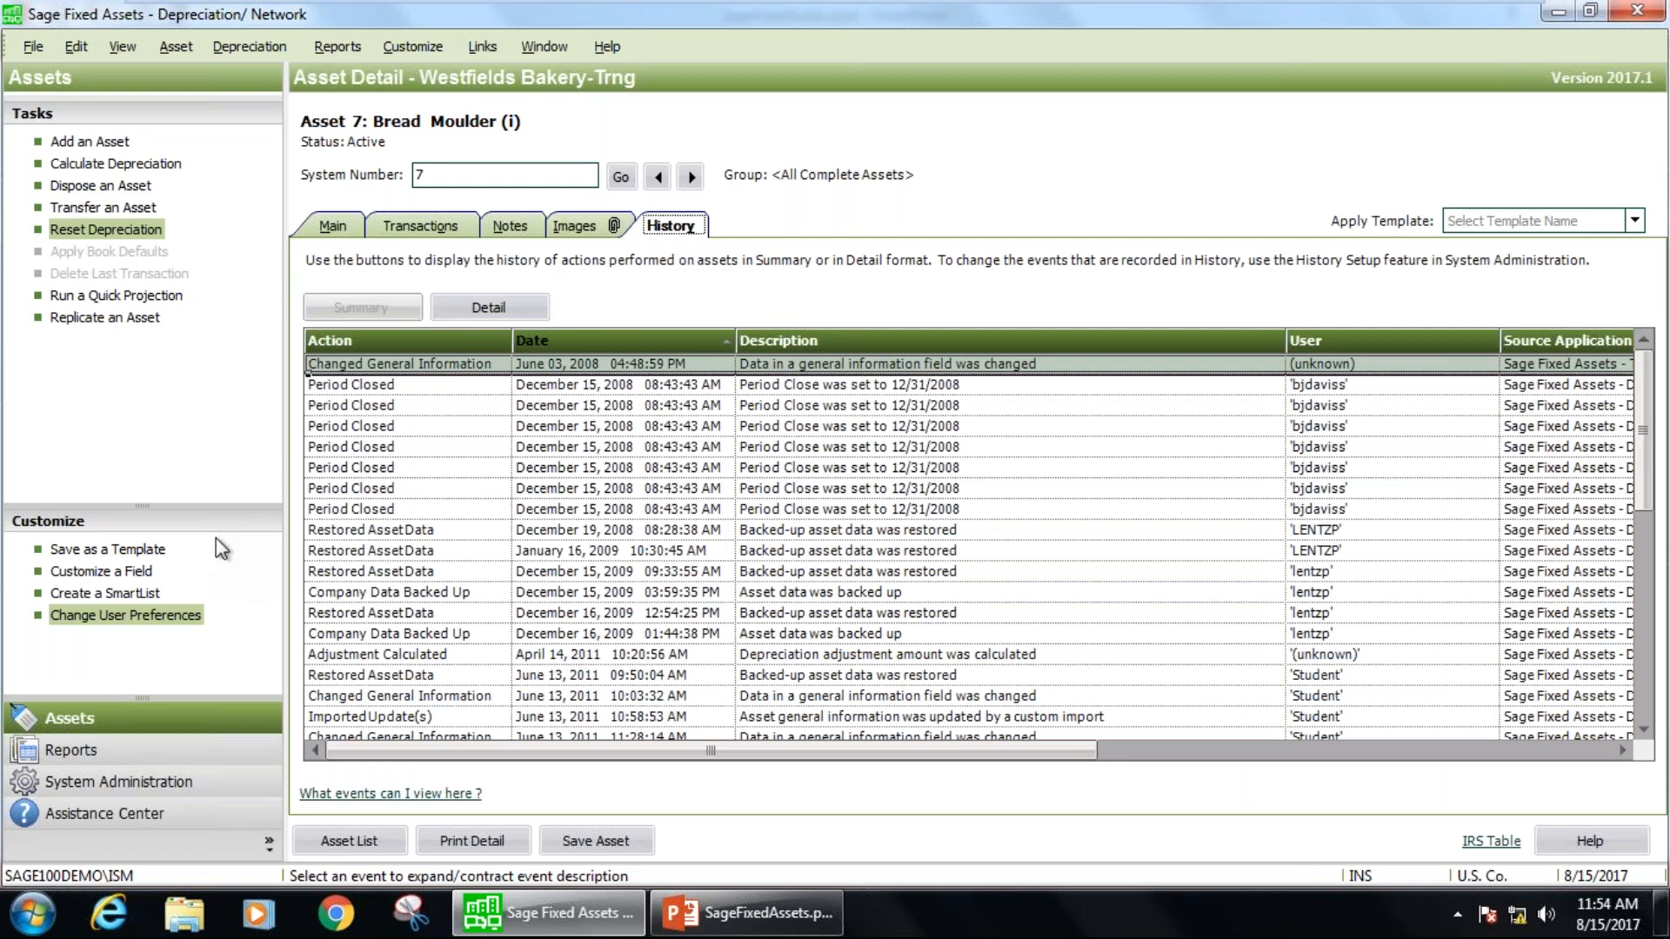
pyautogui.click(334, 225)
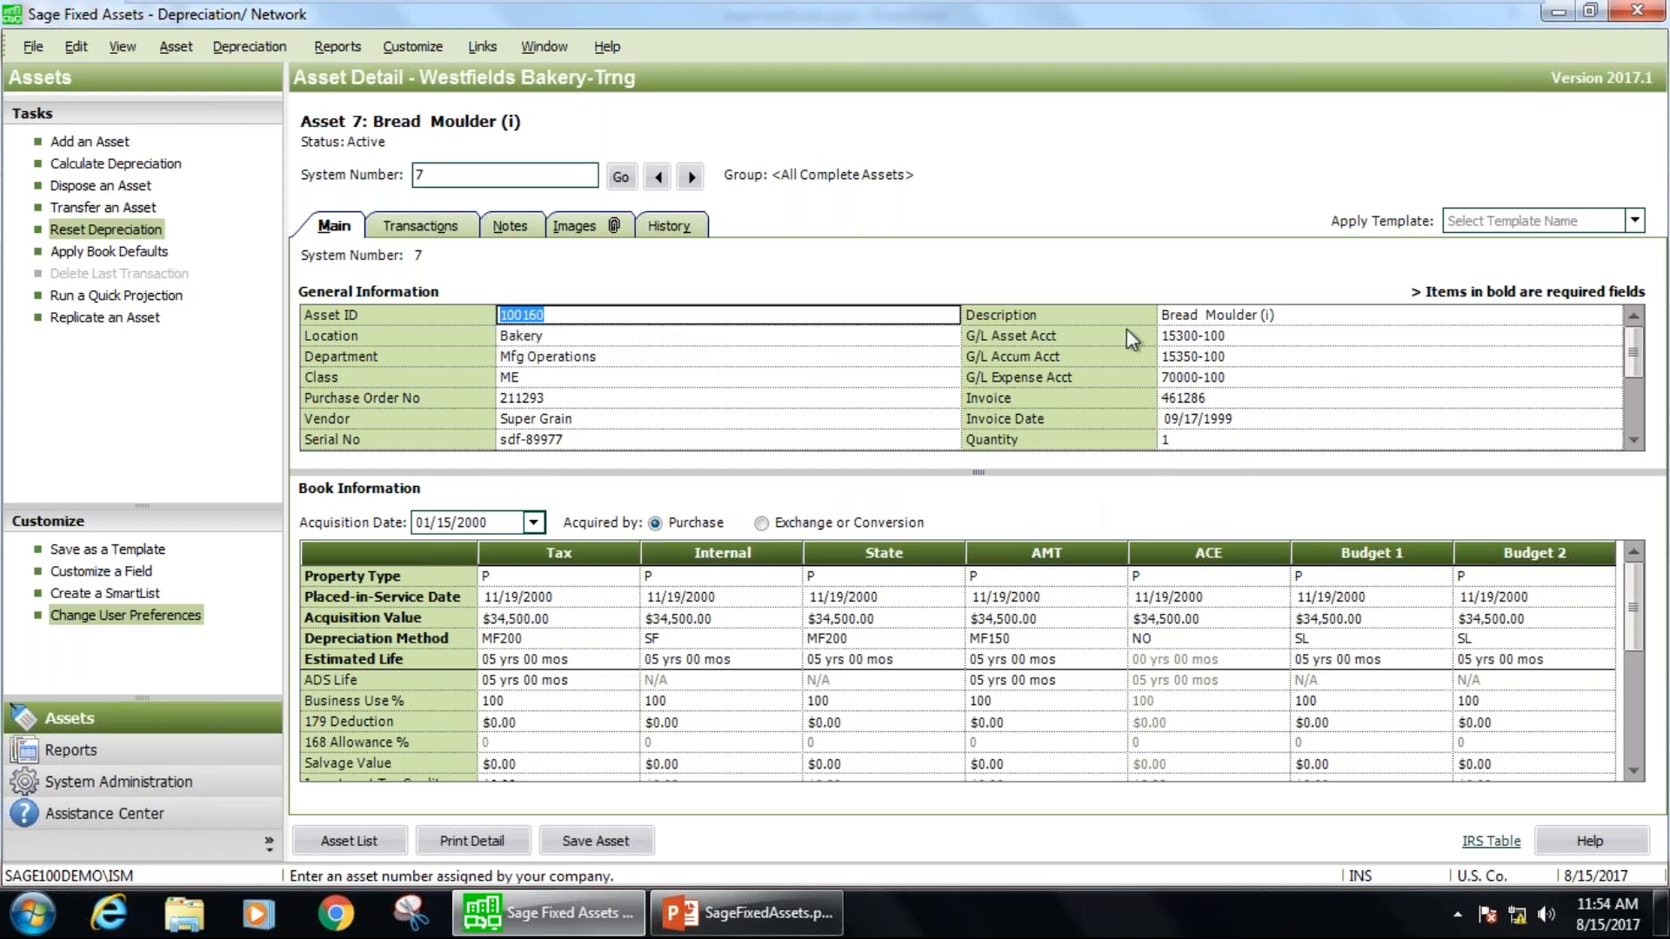
pyautogui.click(1212, 315)
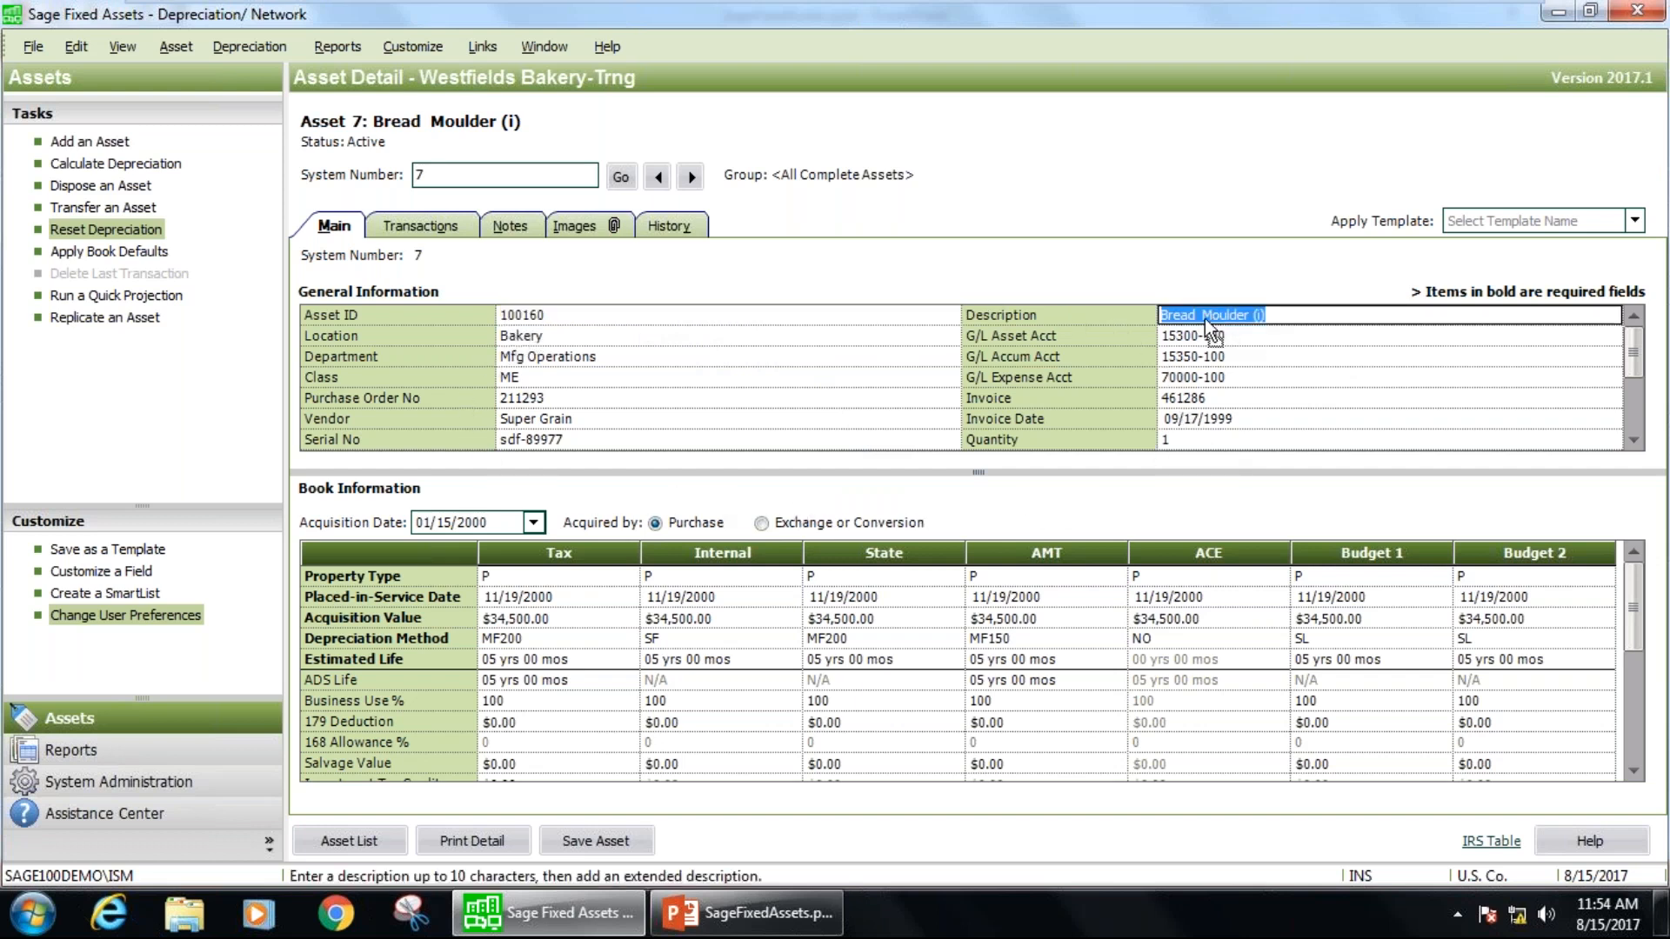
pyautogui.click(569, 338)
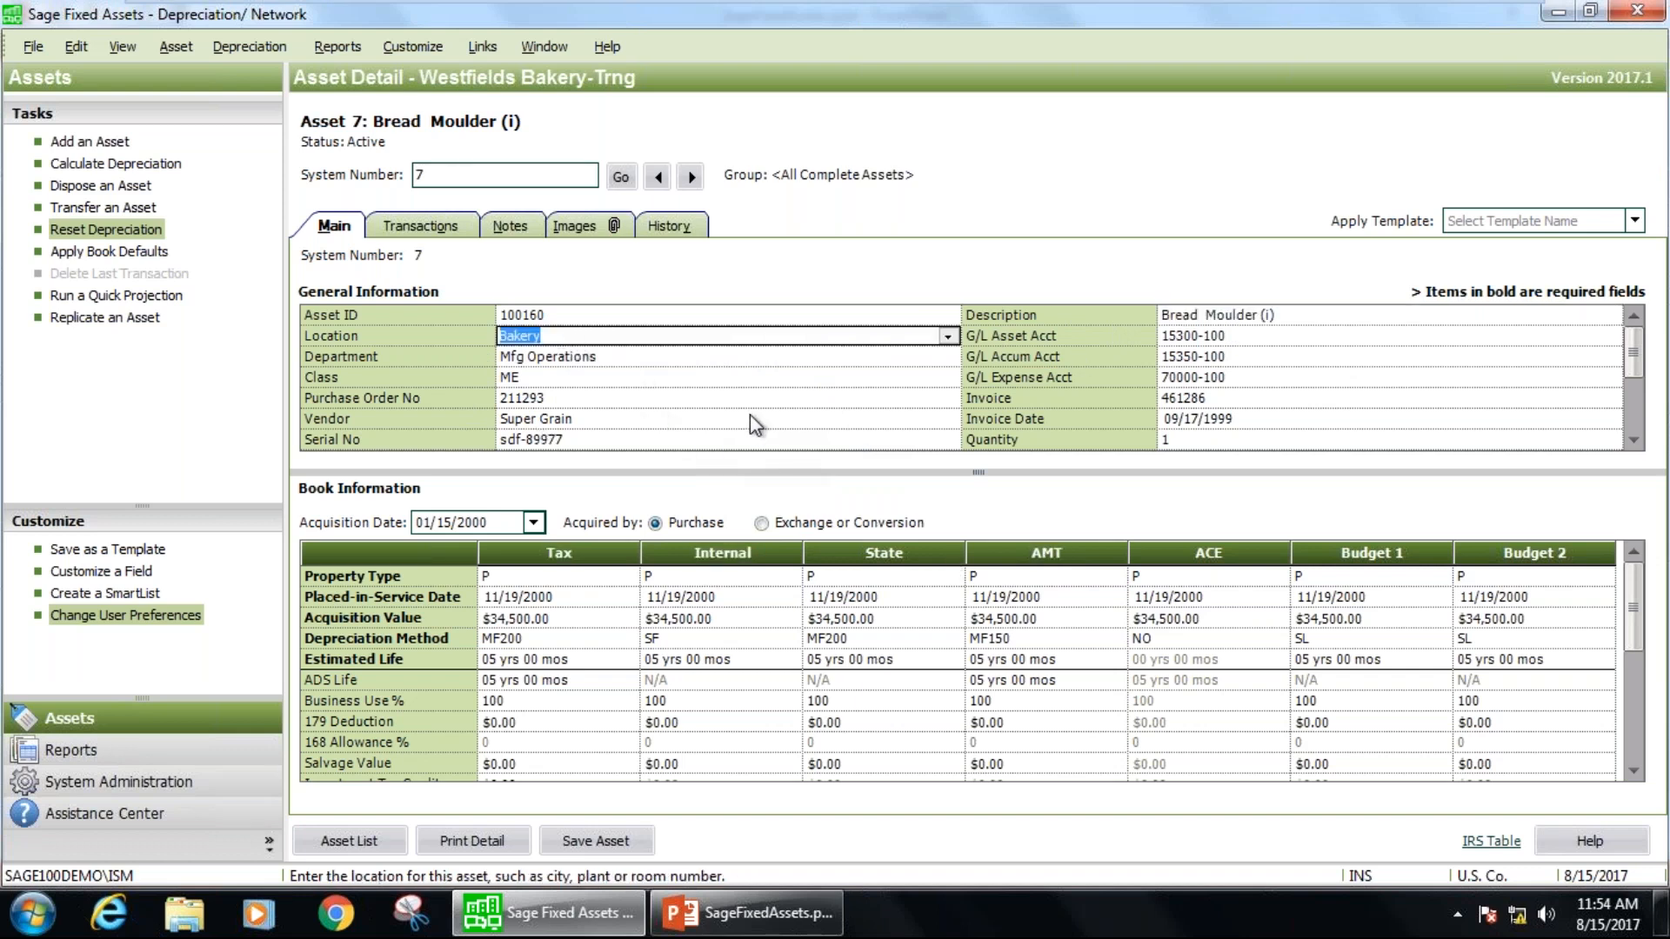
# Save the Bread Moulder (i) asset as a new template named Bread Makers and save the asset.
pyautogui.click(68, 545)
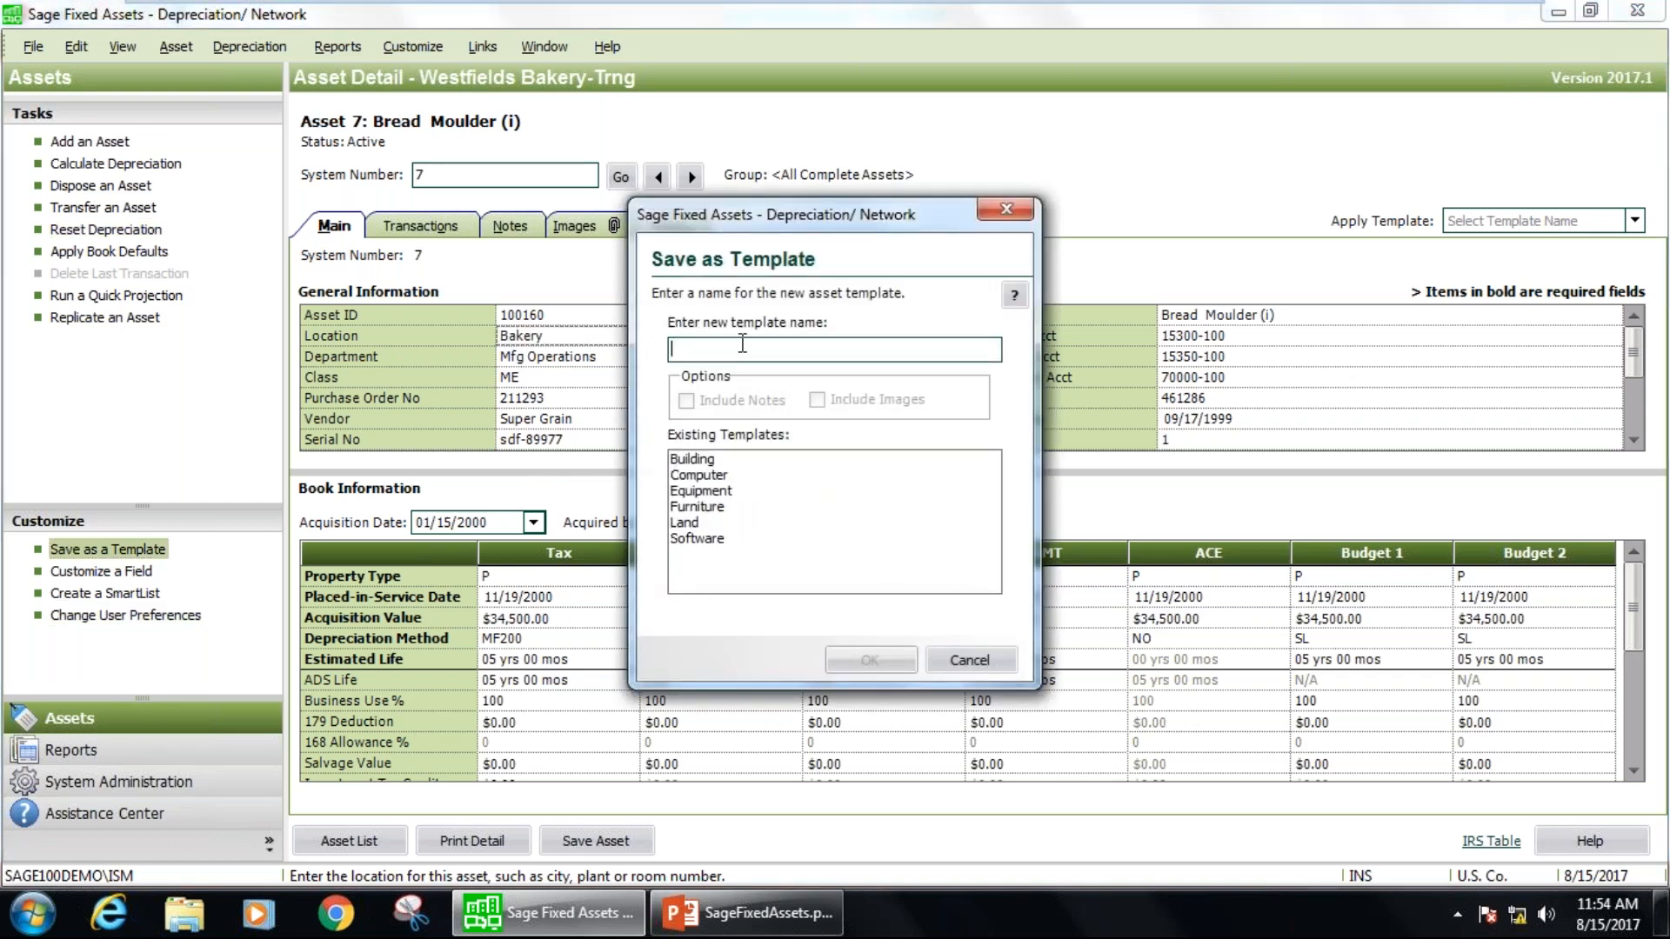
pyautogui.write('Brea')
pyautogui.write('k ')
pyautogui.write('d Makers')
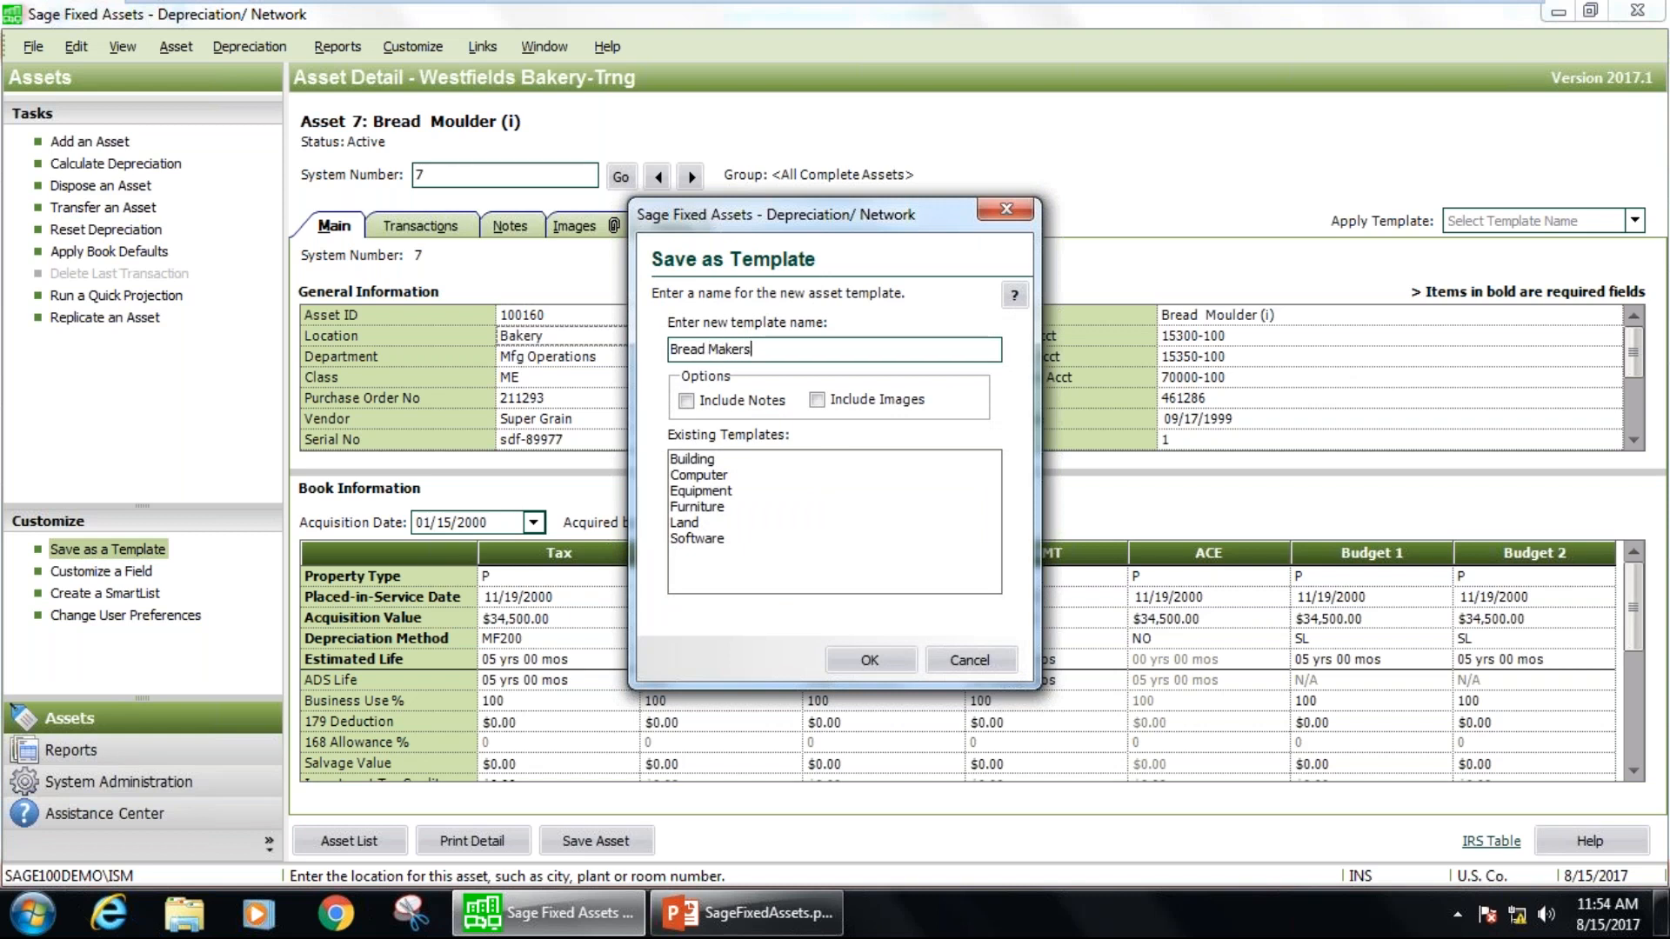
pyautogui.click(875, 659)
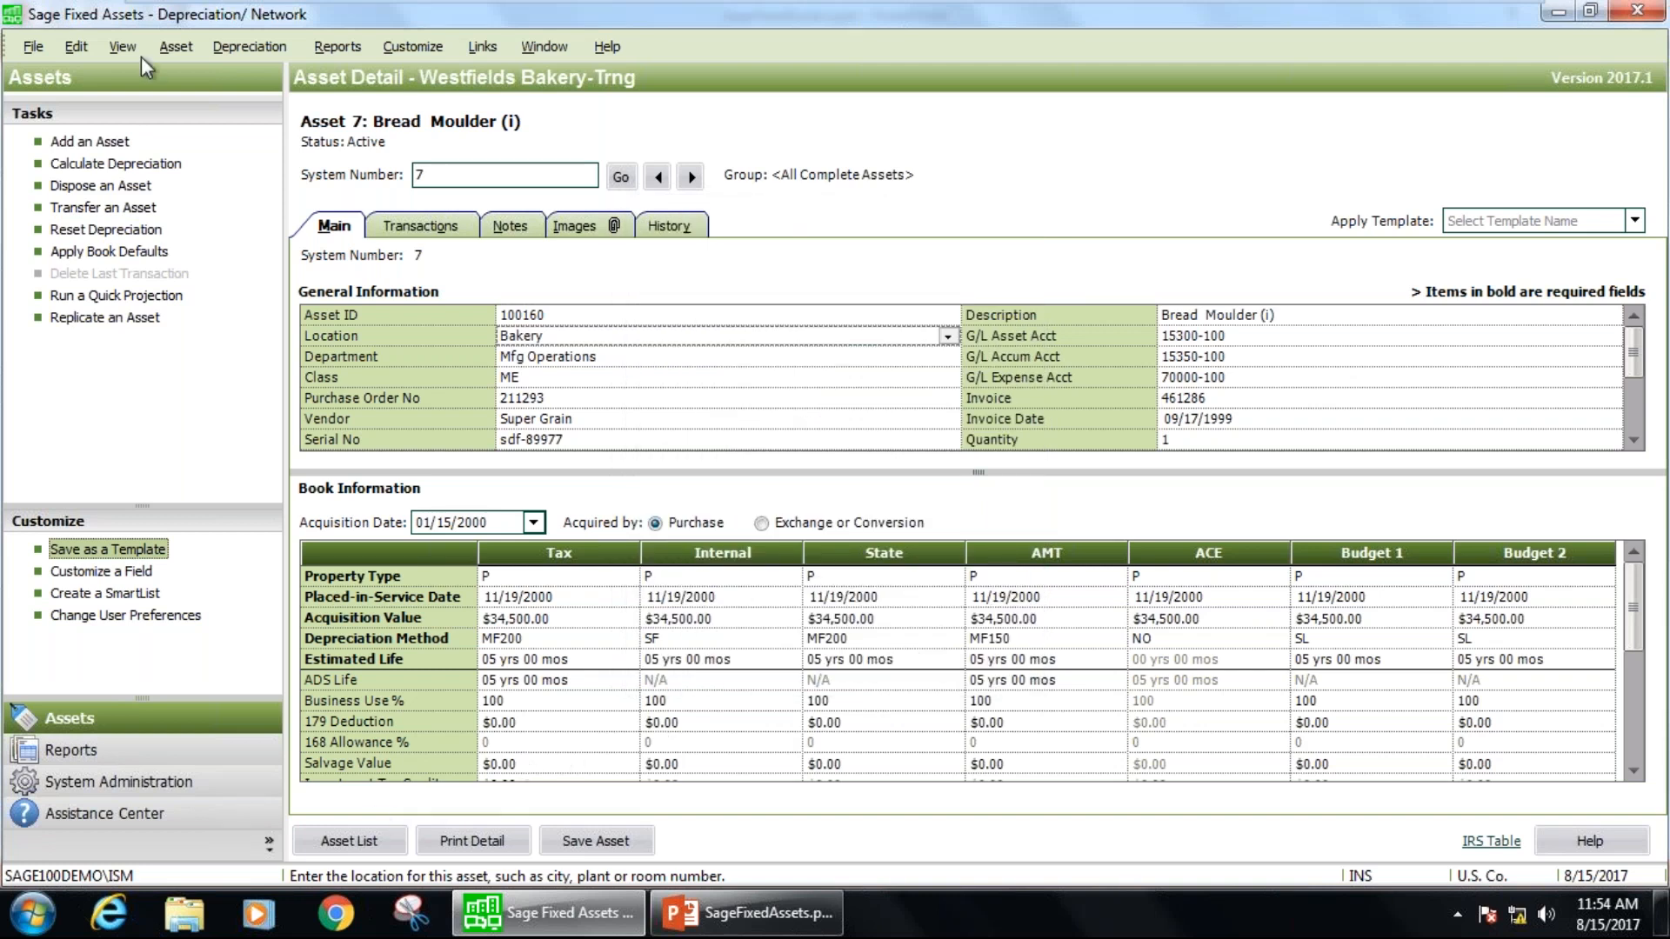
pyautogui.click(598, 848)
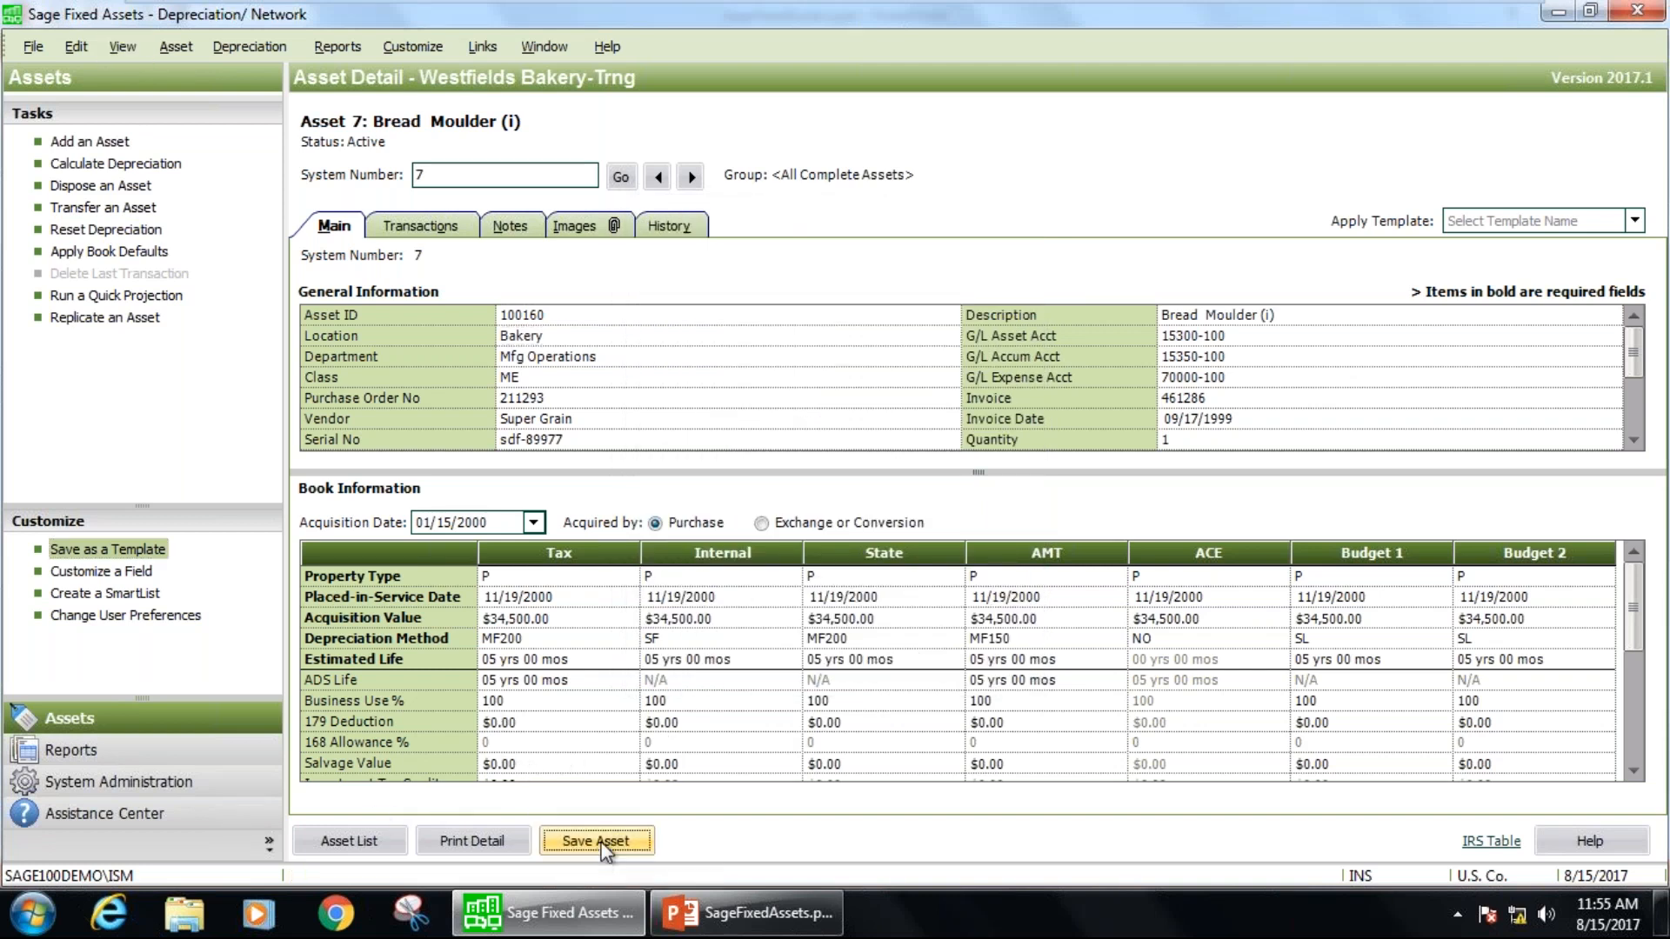
# Return to the asset list, add a new asset and apply the Bread Makers template to it.
pyautogui.click(375, 836)
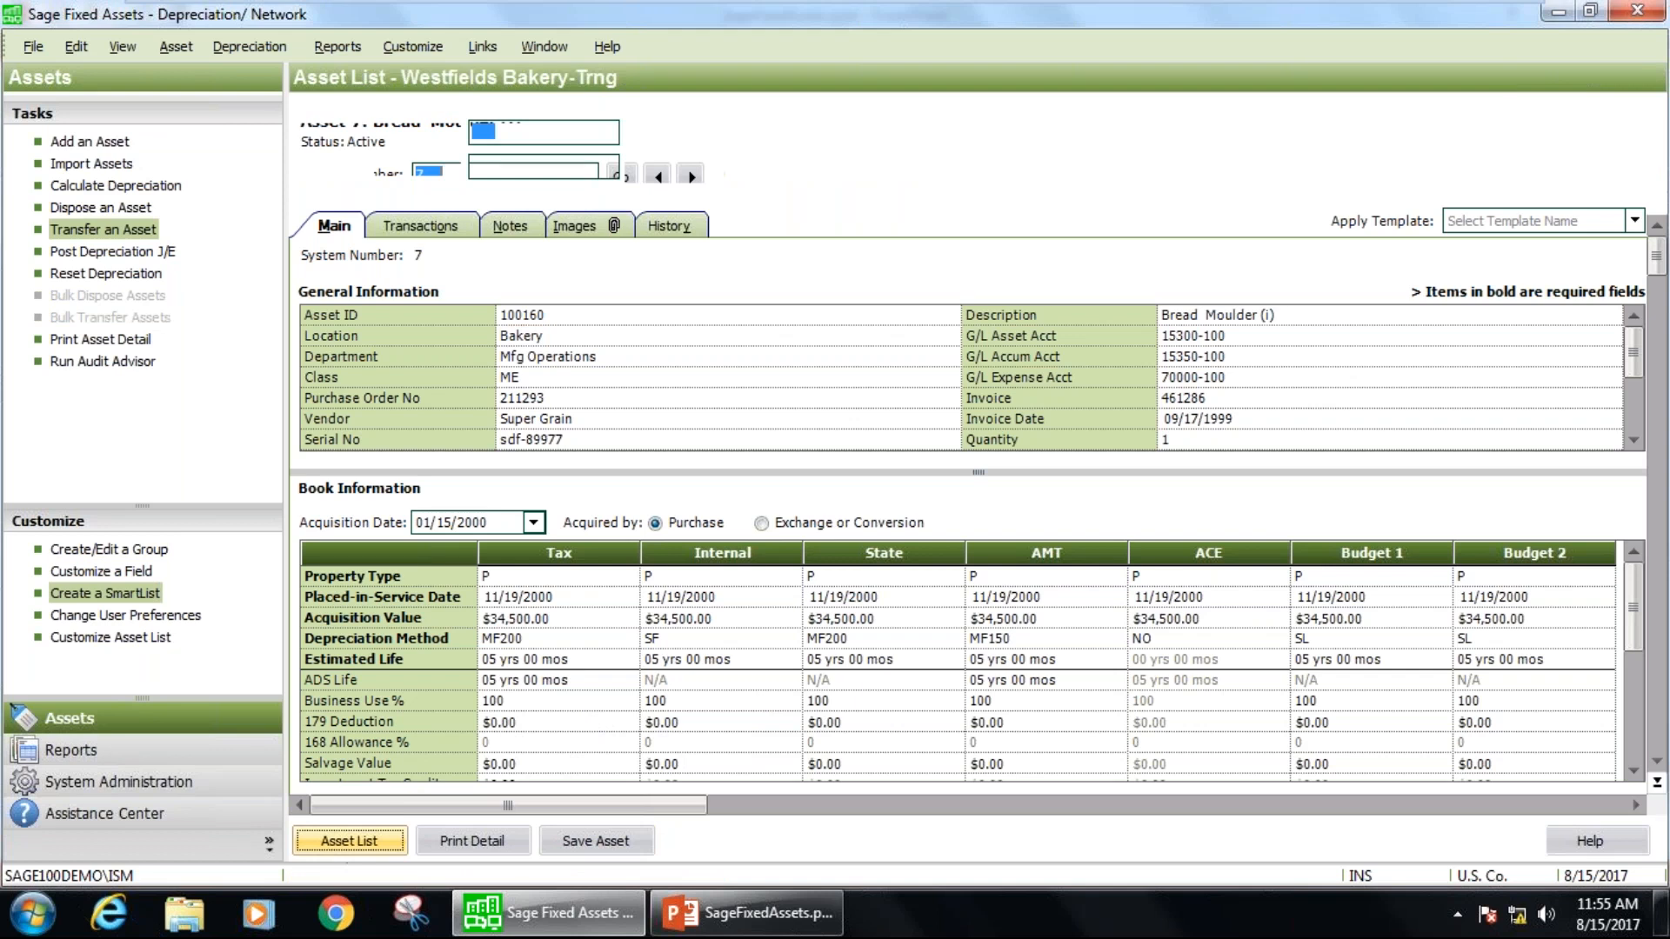
pyautogui.click(90, 142)
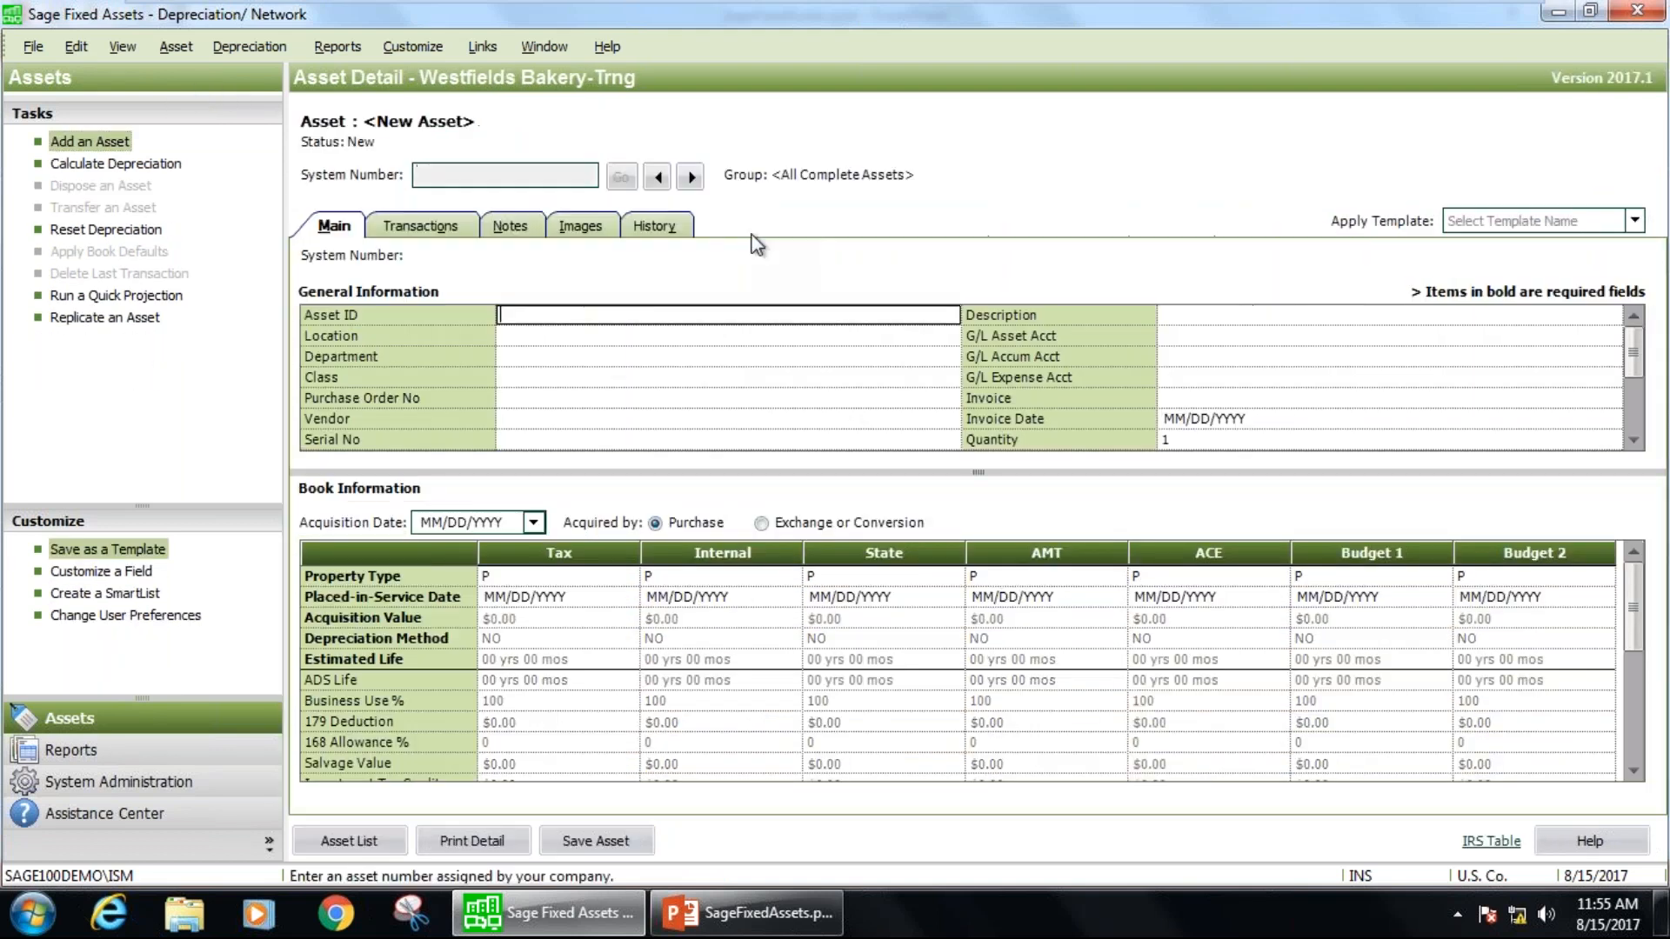
pyautogui.click(1635, 222)
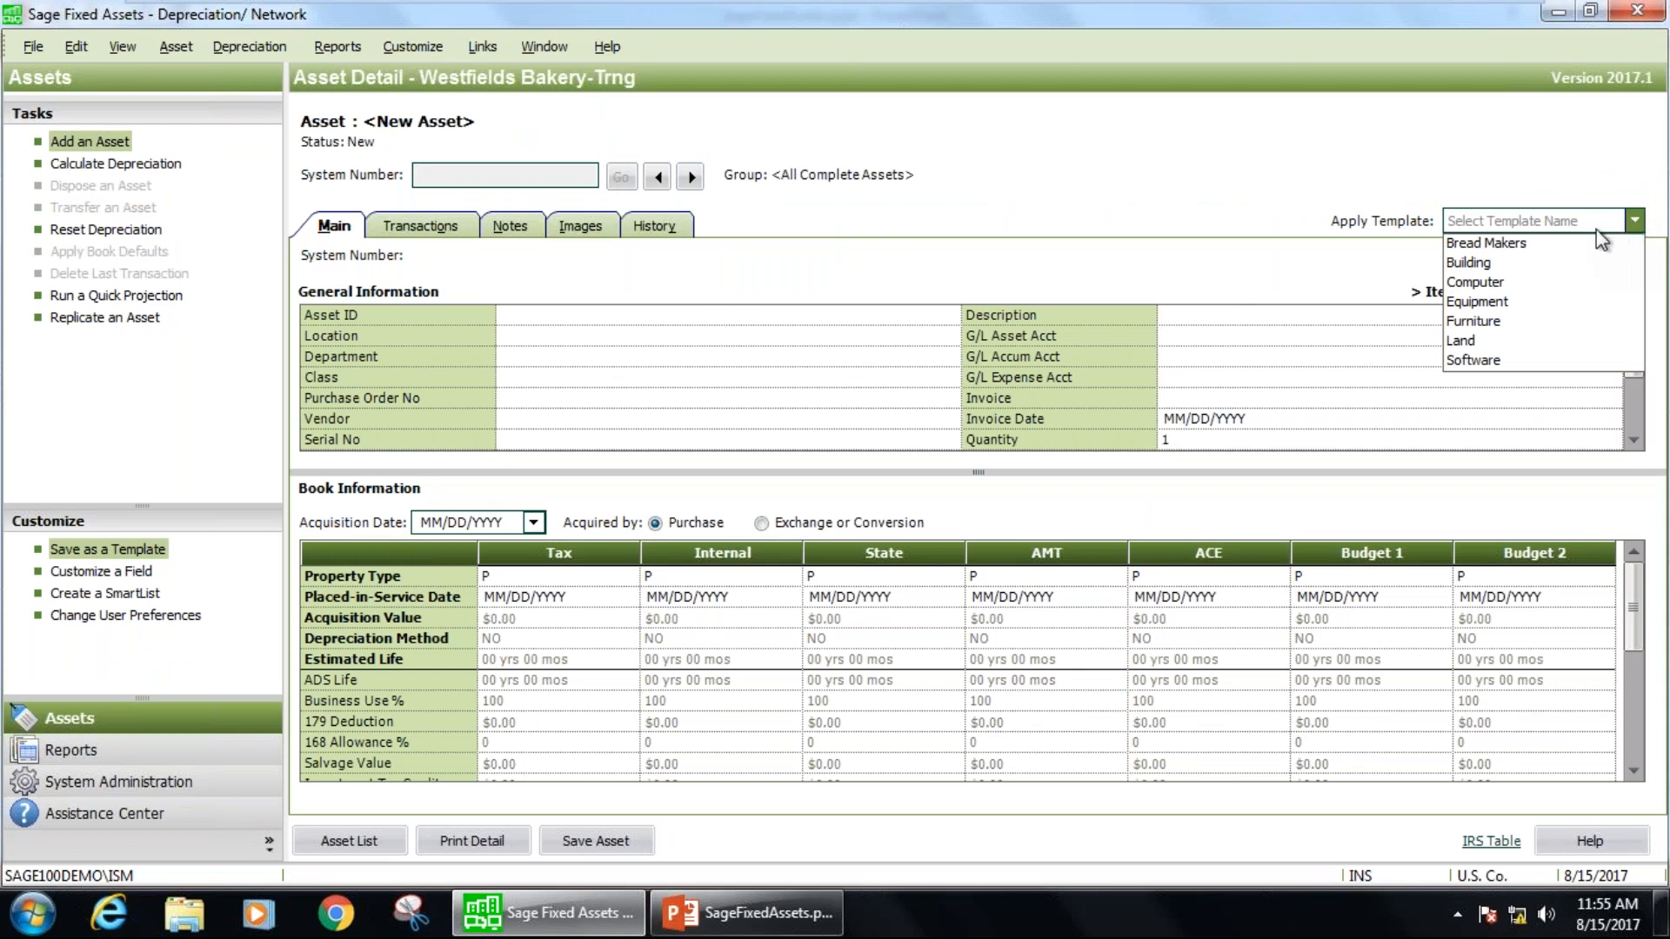
pyautogui.click(1528, 240)
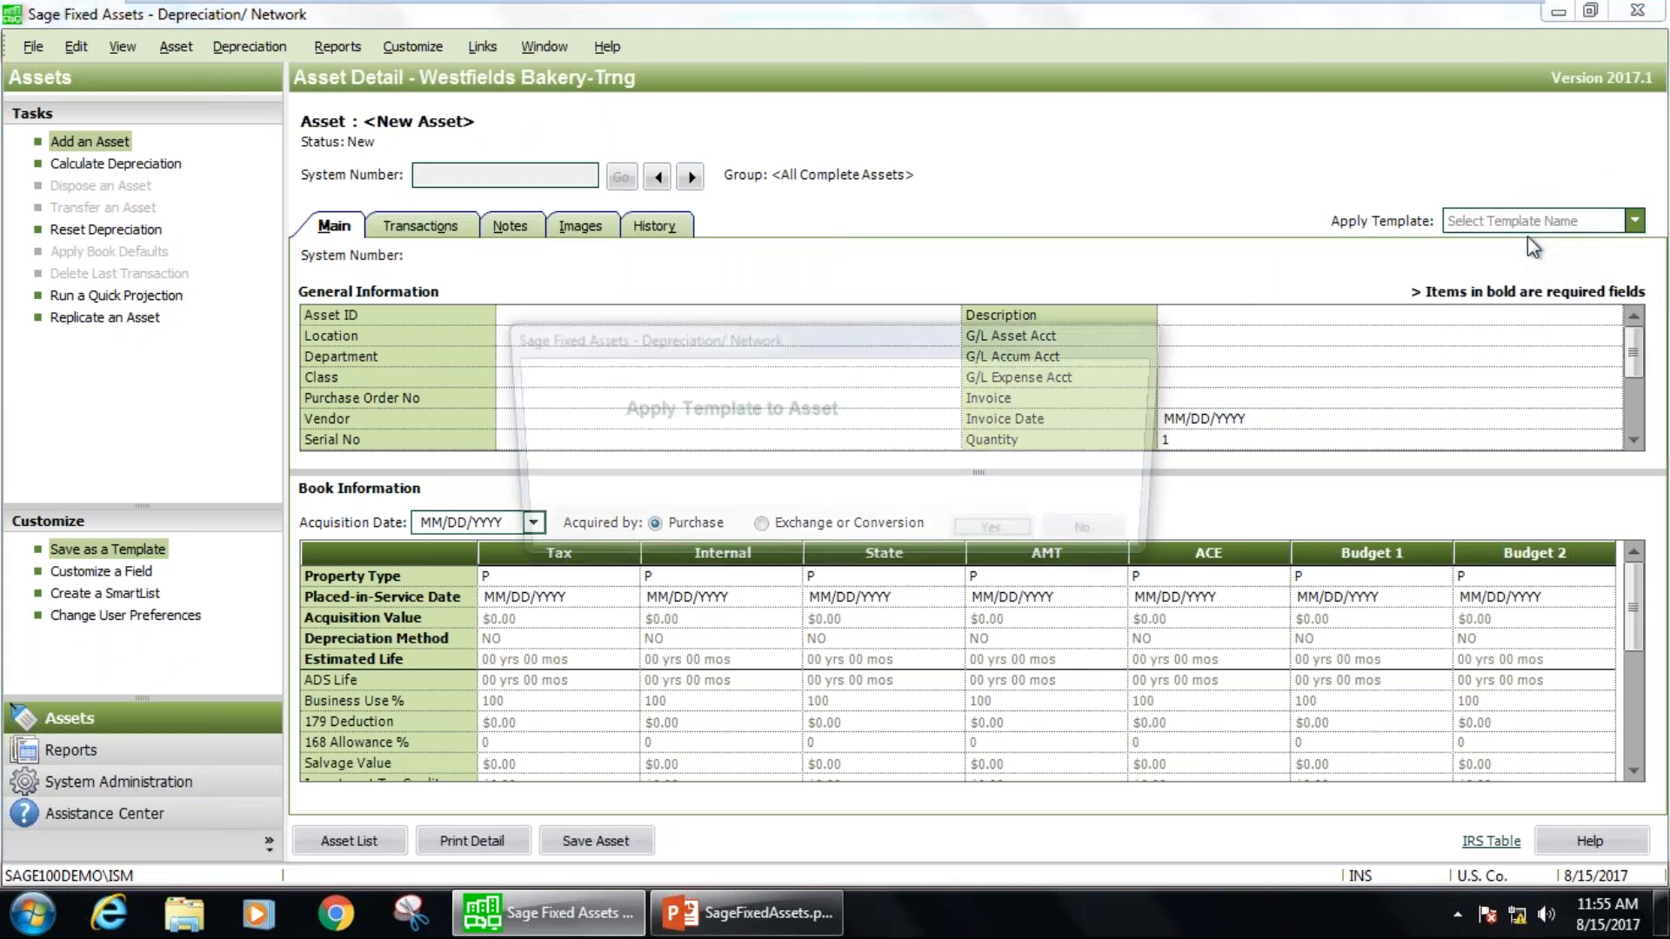
pyautogui.click(1007, 538)
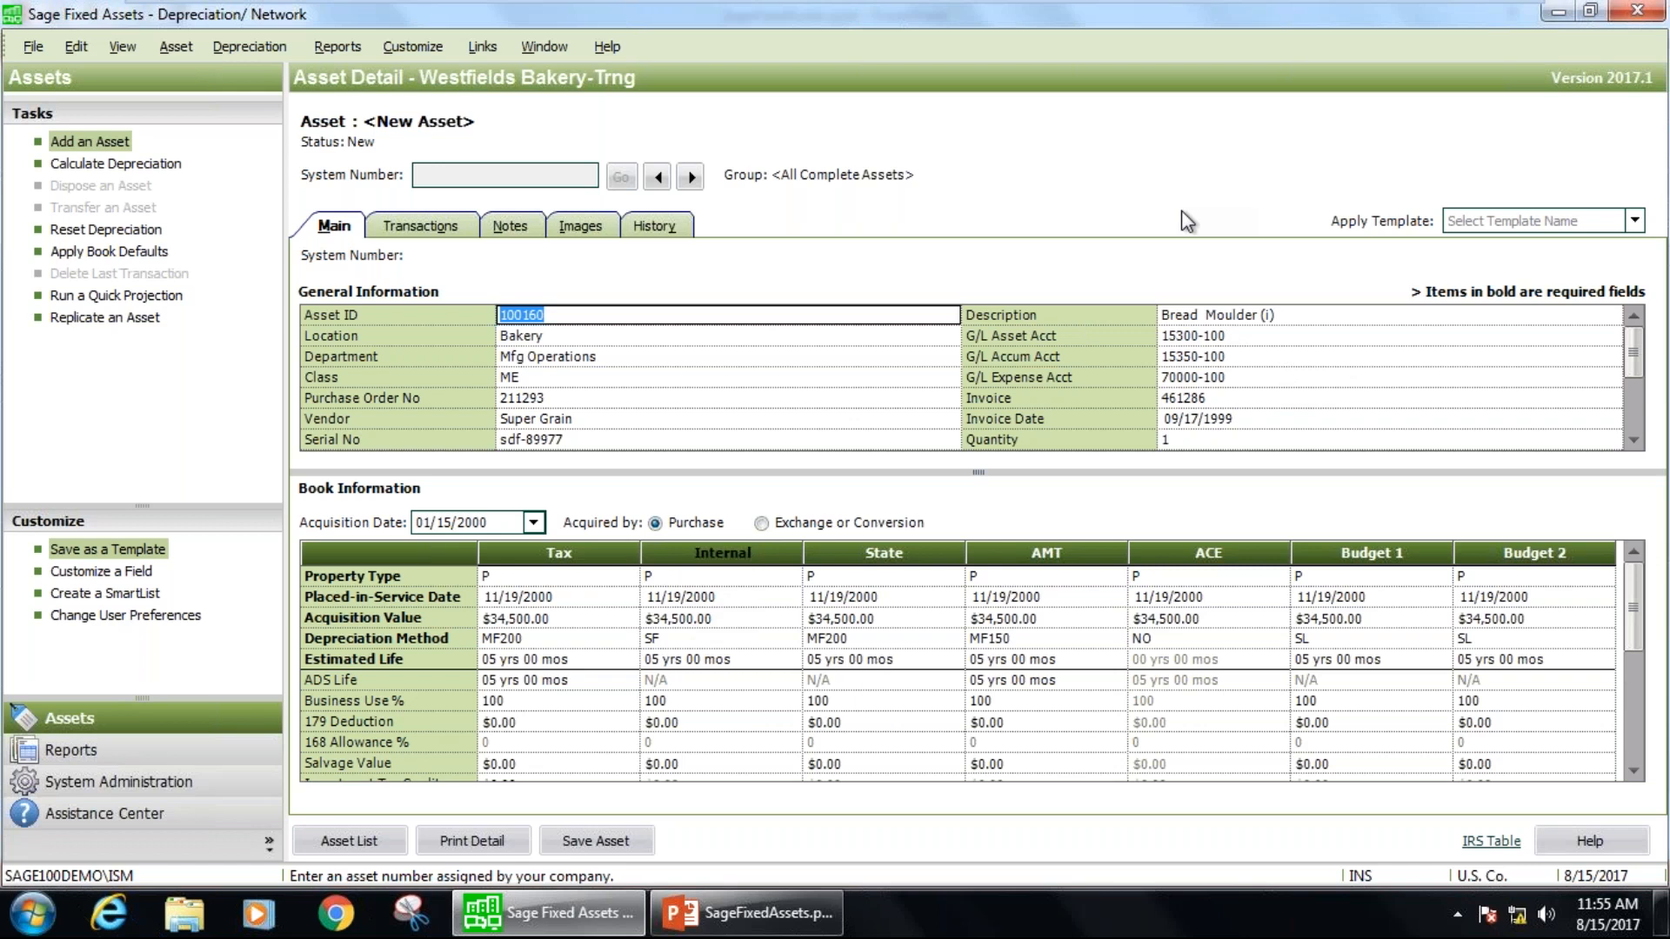
# Set the new asset's Tax and Internal acquisition values to $1,000.00 and create the asset while switching to the Reports area.
pyautogui.click(566, 617)
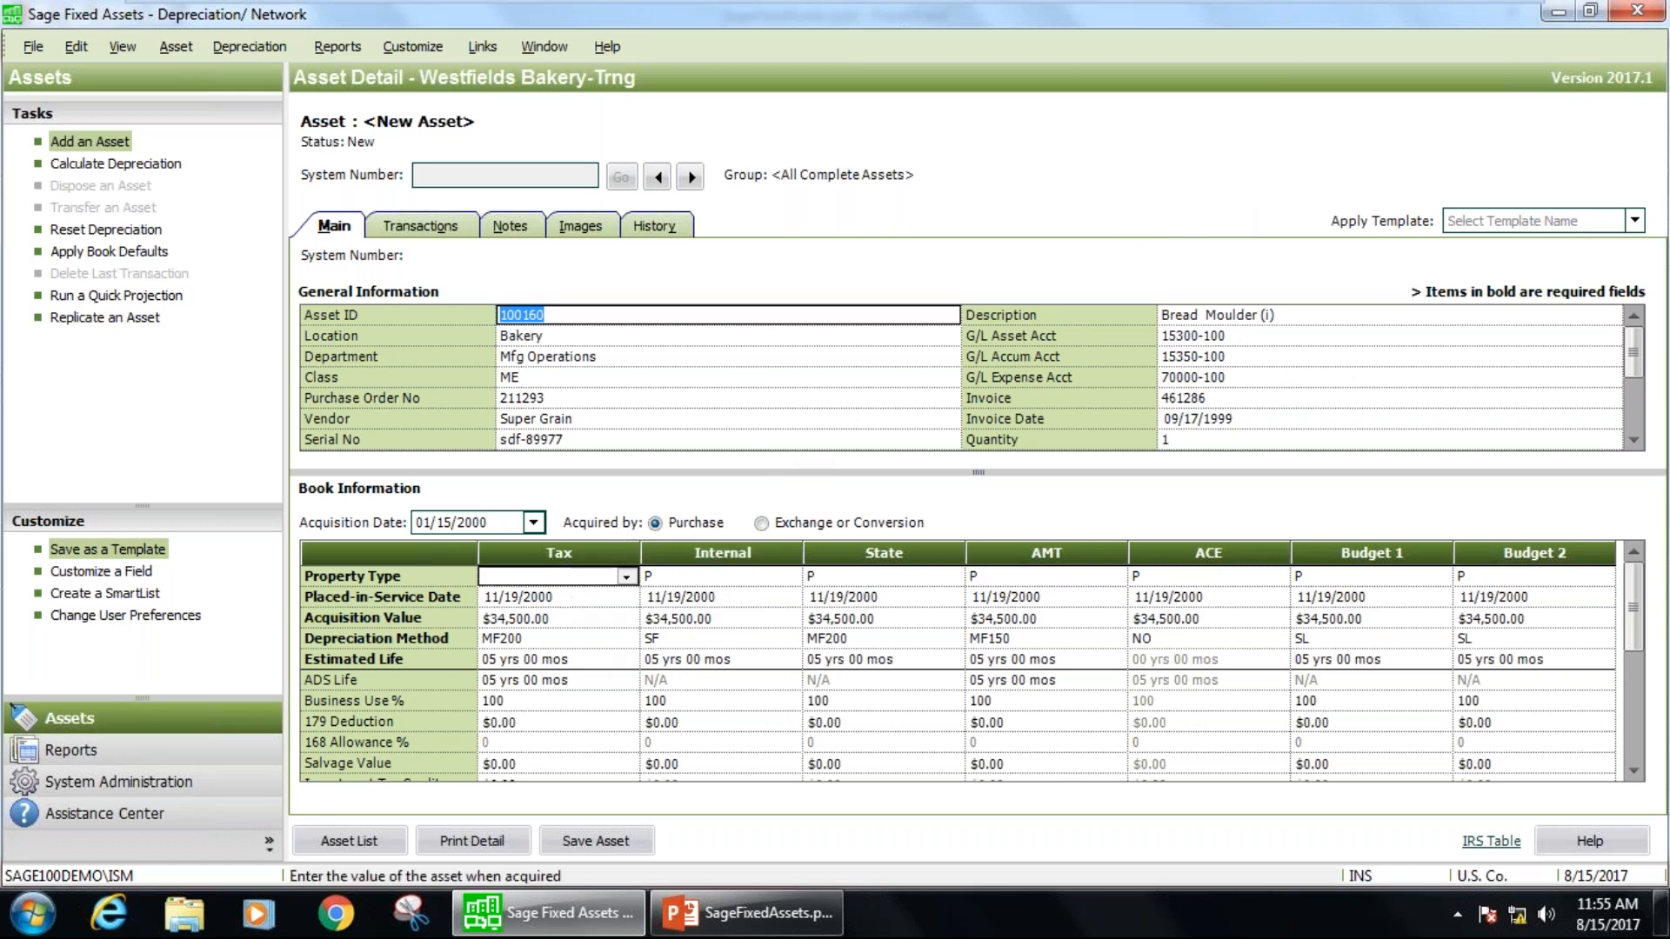
pyautogui.write('1,0')
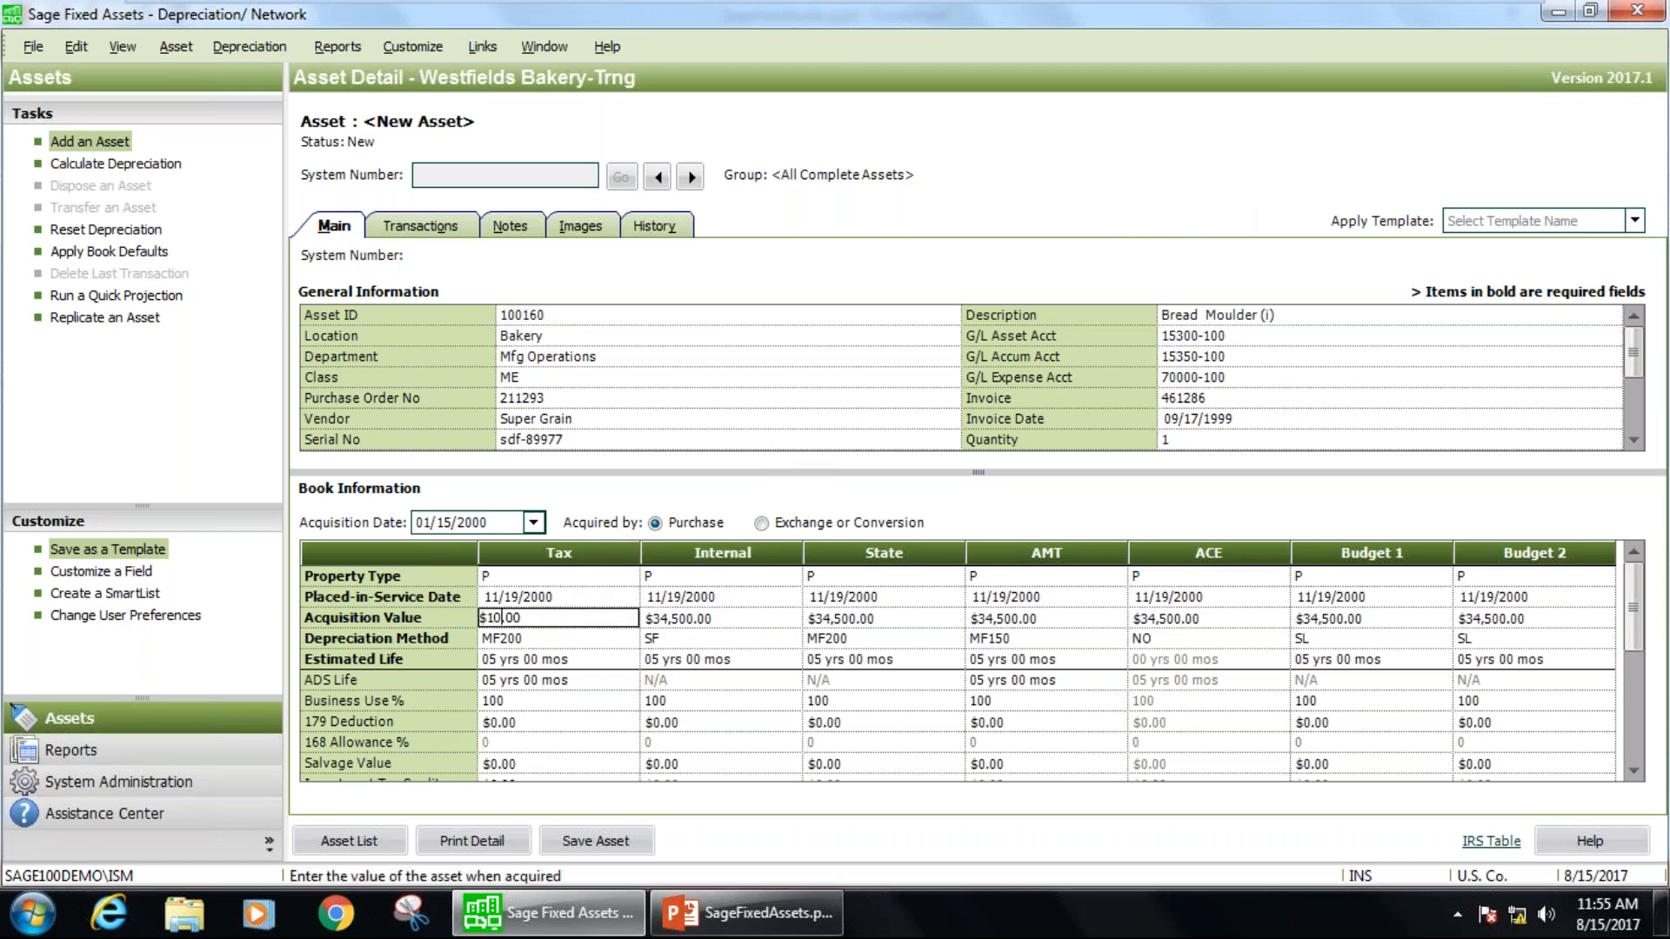
pyautogui.write('00')
pyautogui.press('Tab')
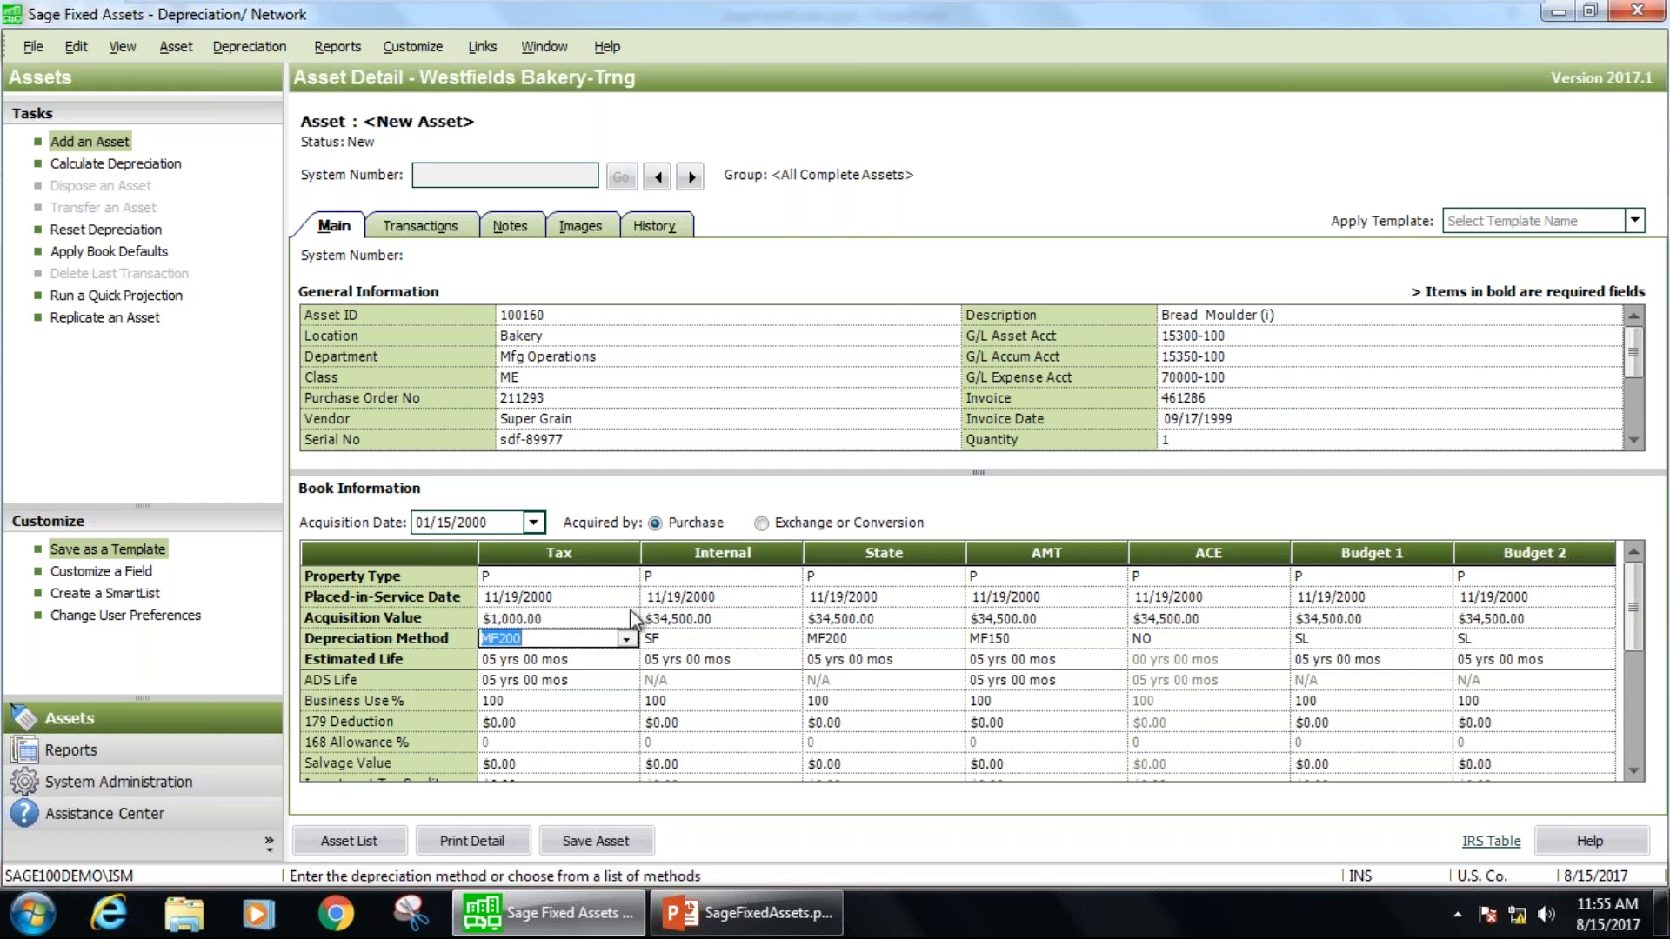
pyautogui.click(733, 619)
pyautogui.write('1000')
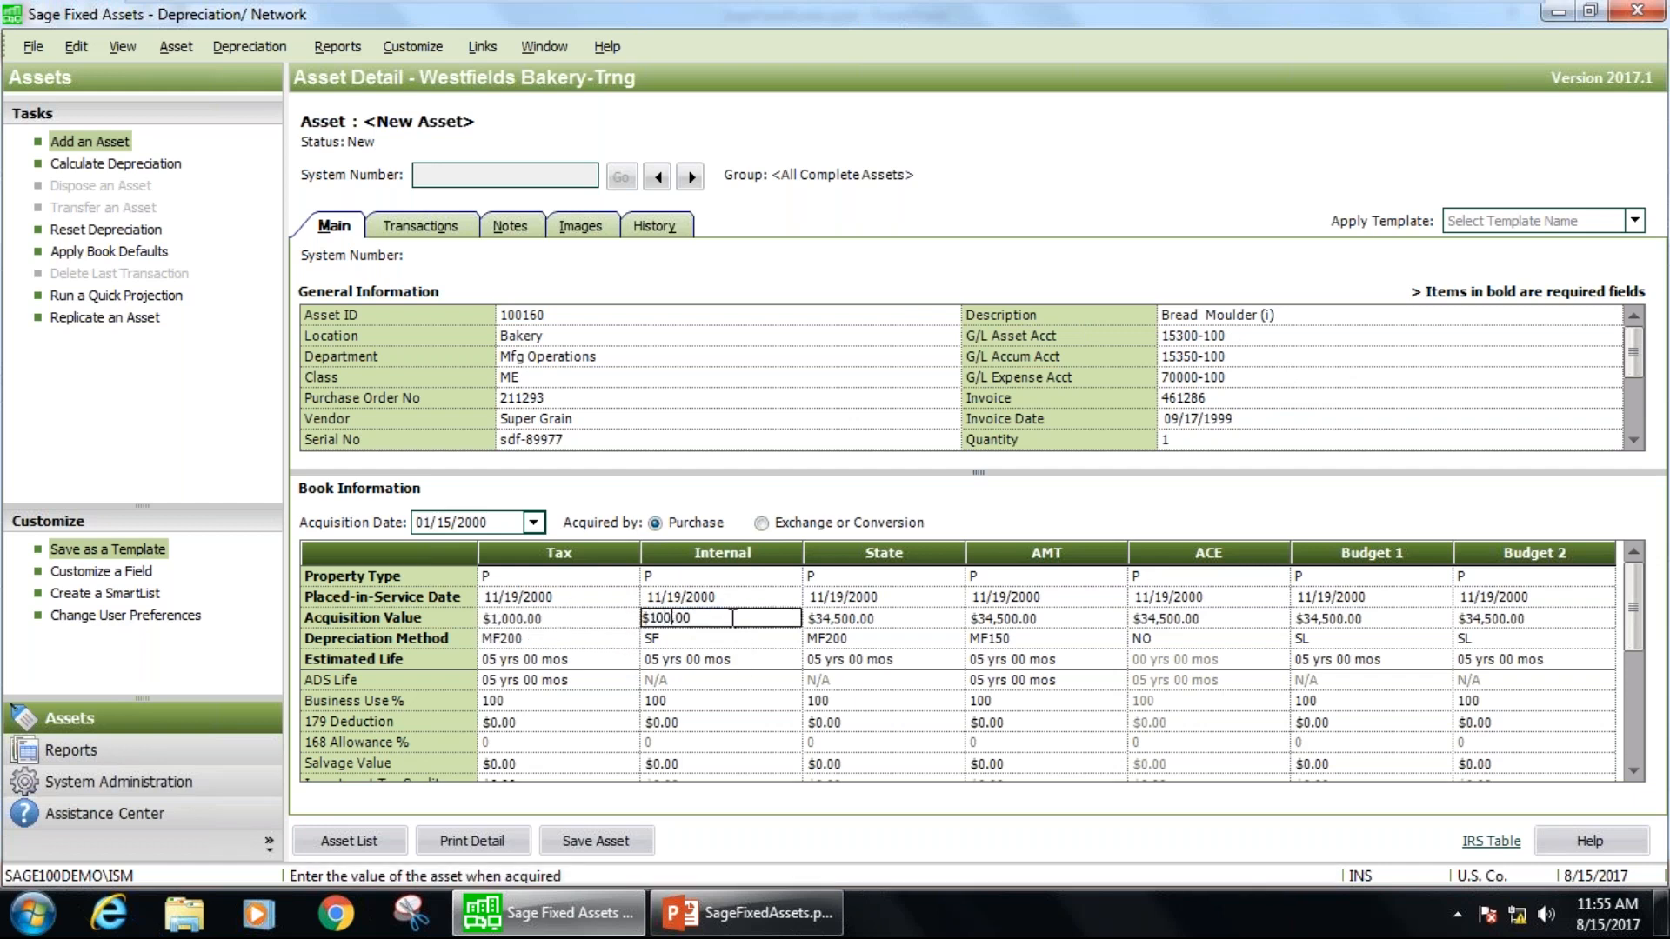
pyautogui.press('Tab')
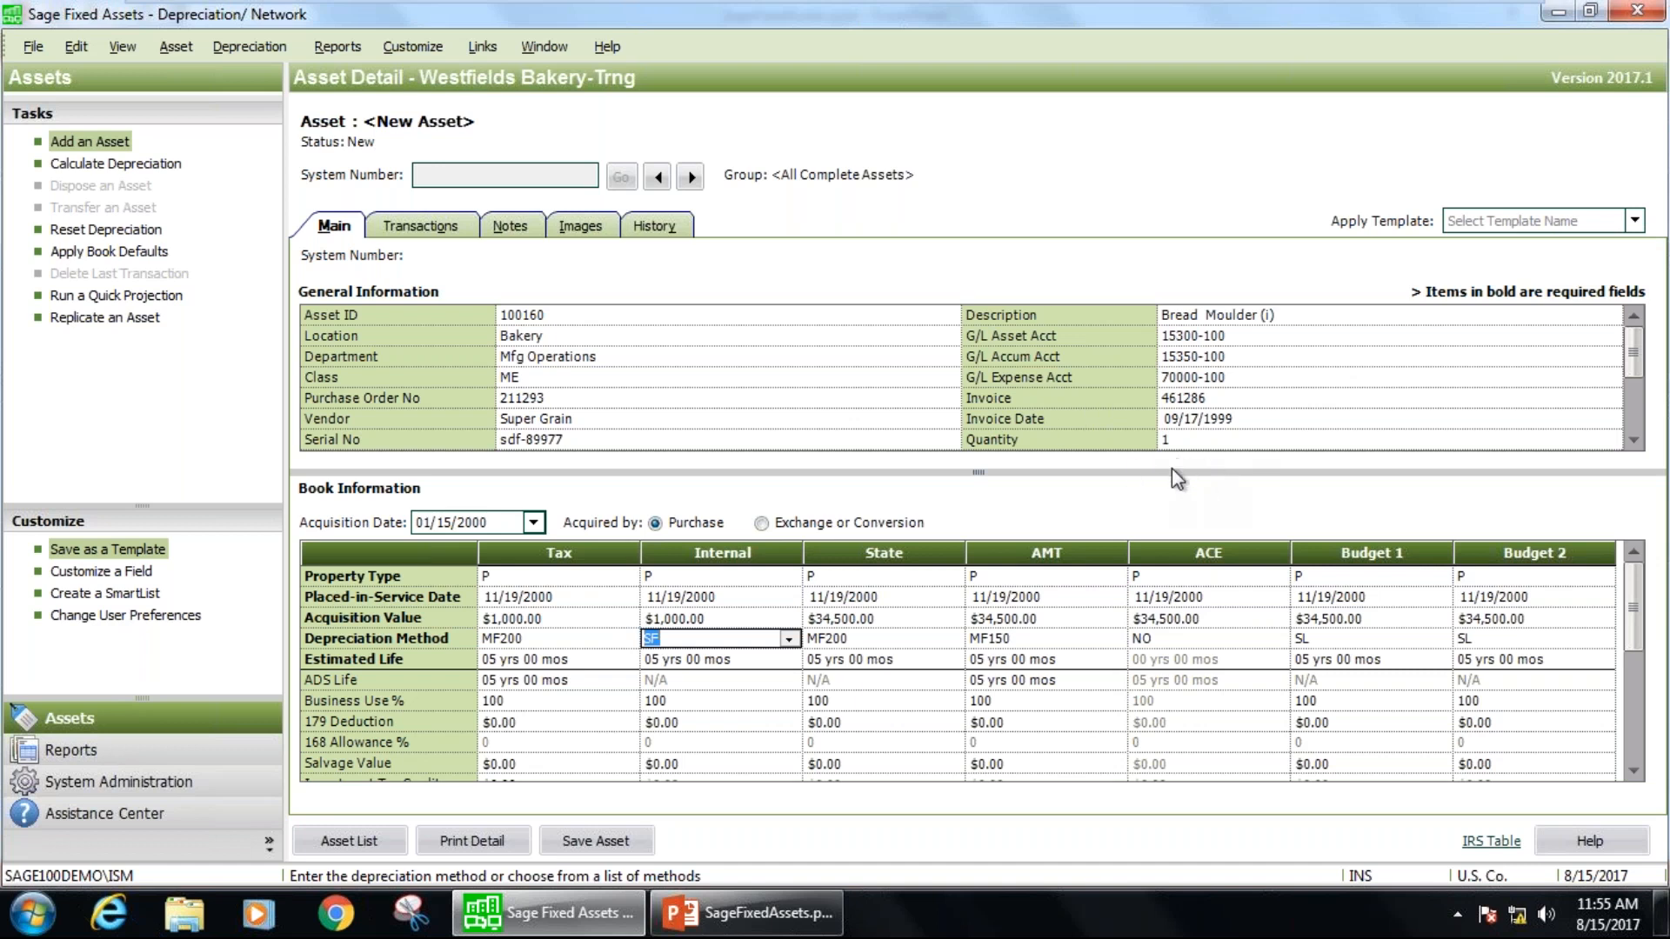
pyautogui.click(223, 736)
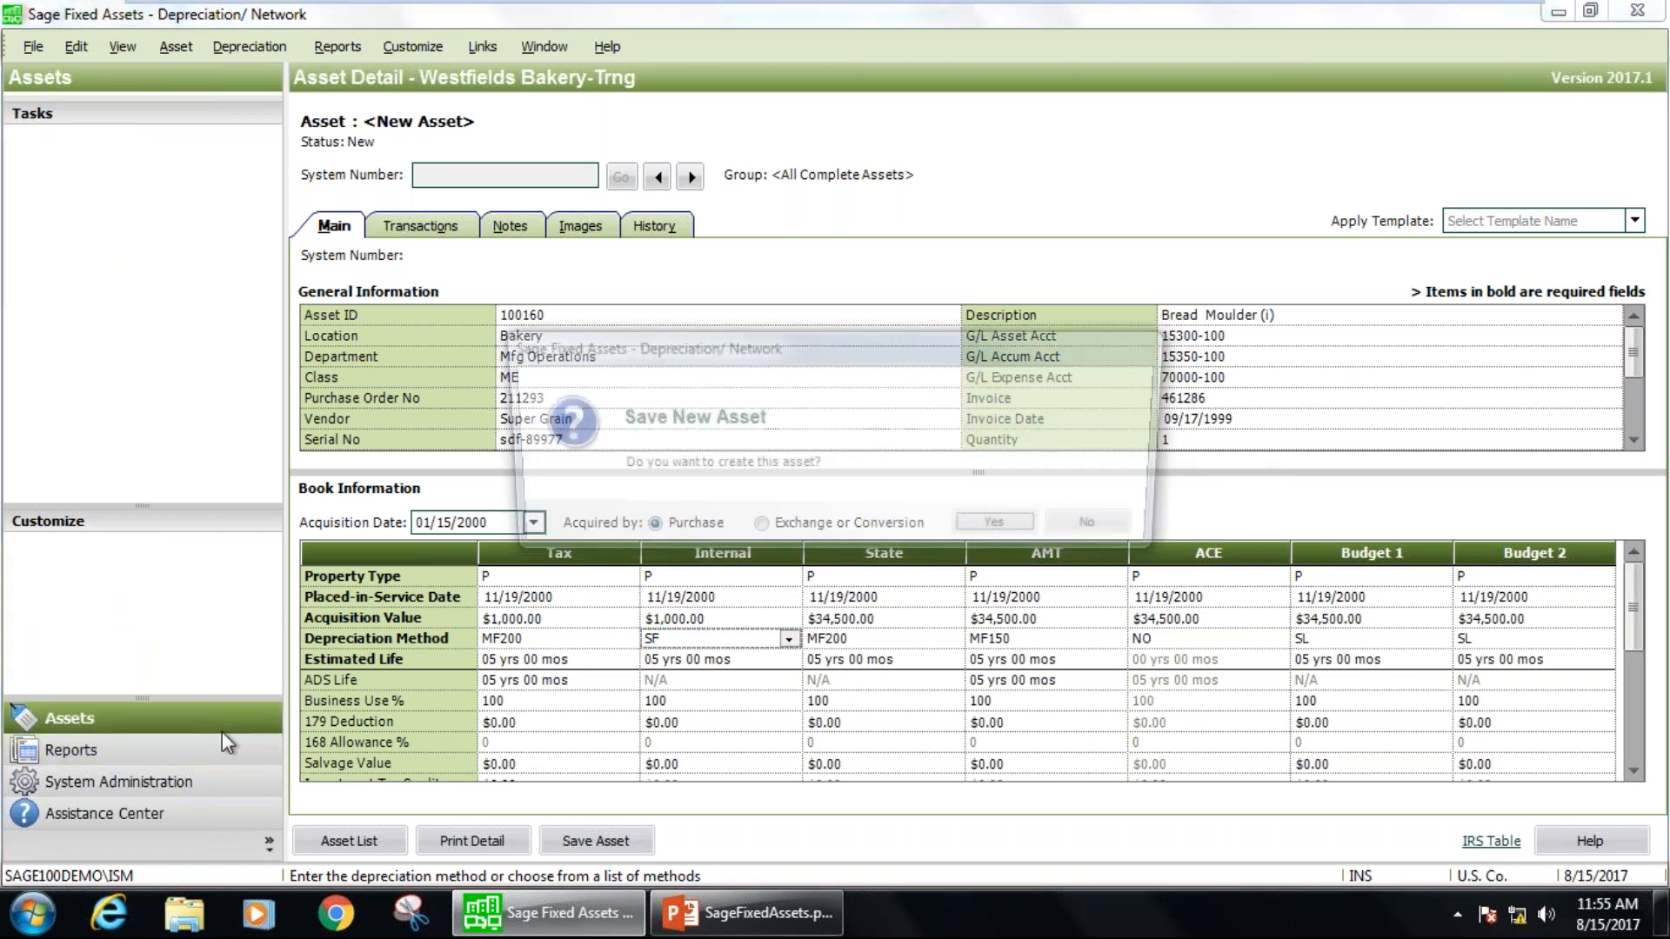
pyautogui.click(998, 524)
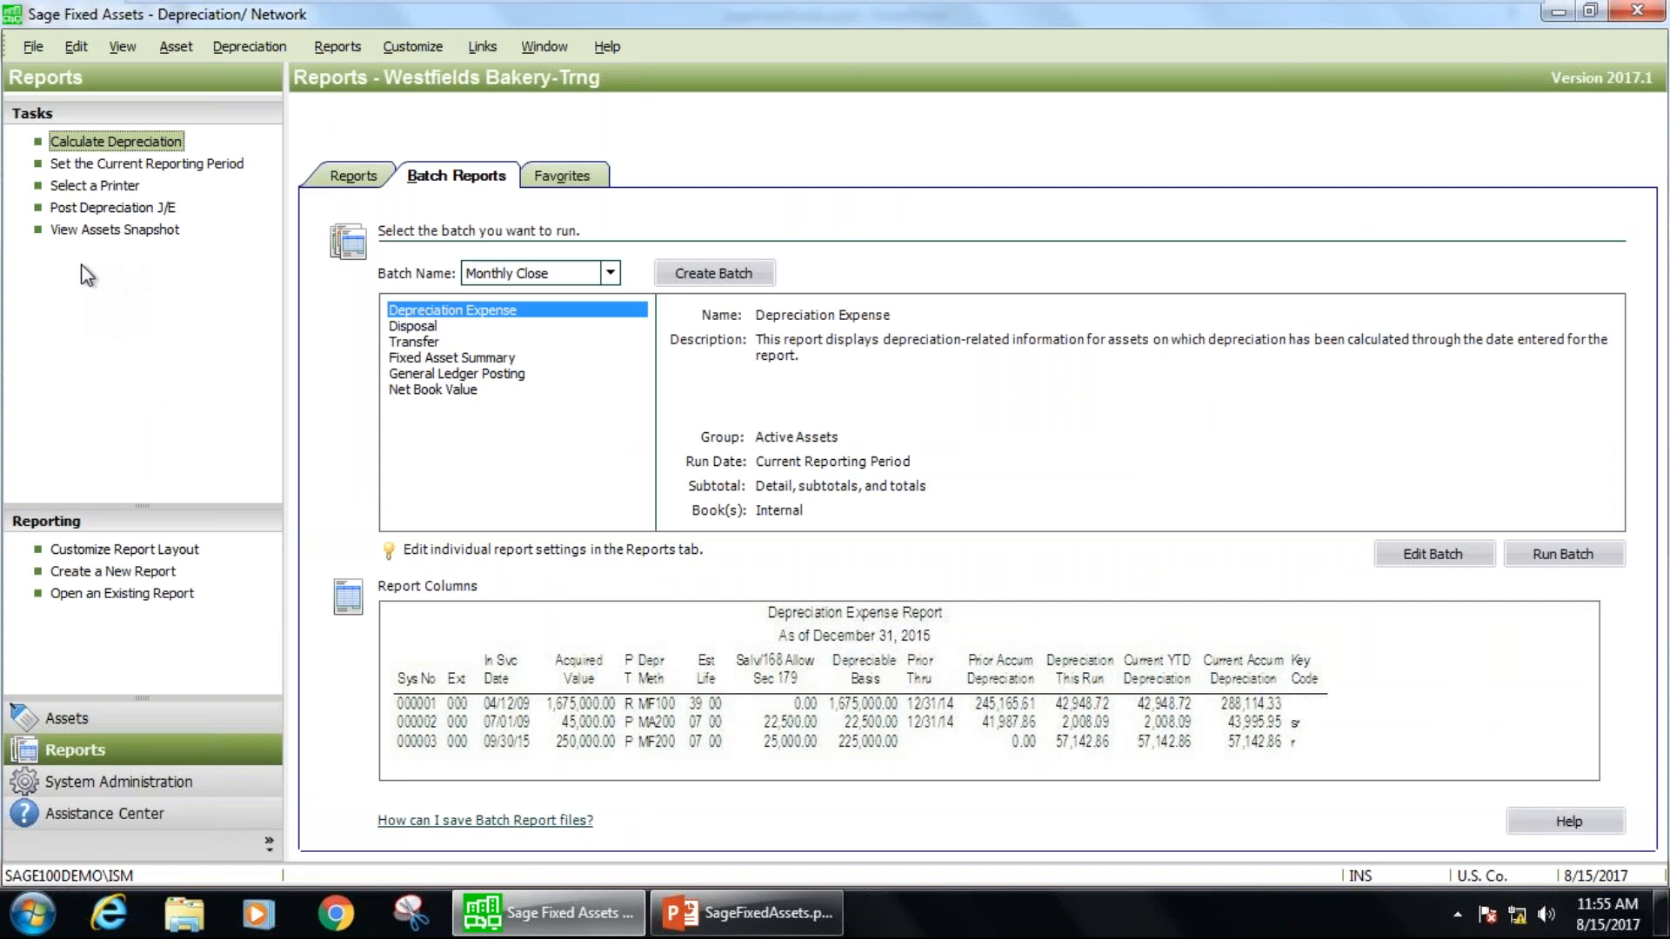
# Look over the full report list and the reports included in the Monthly Close batch, leaving the batch unedited.
pyautogui.click(354, 177)
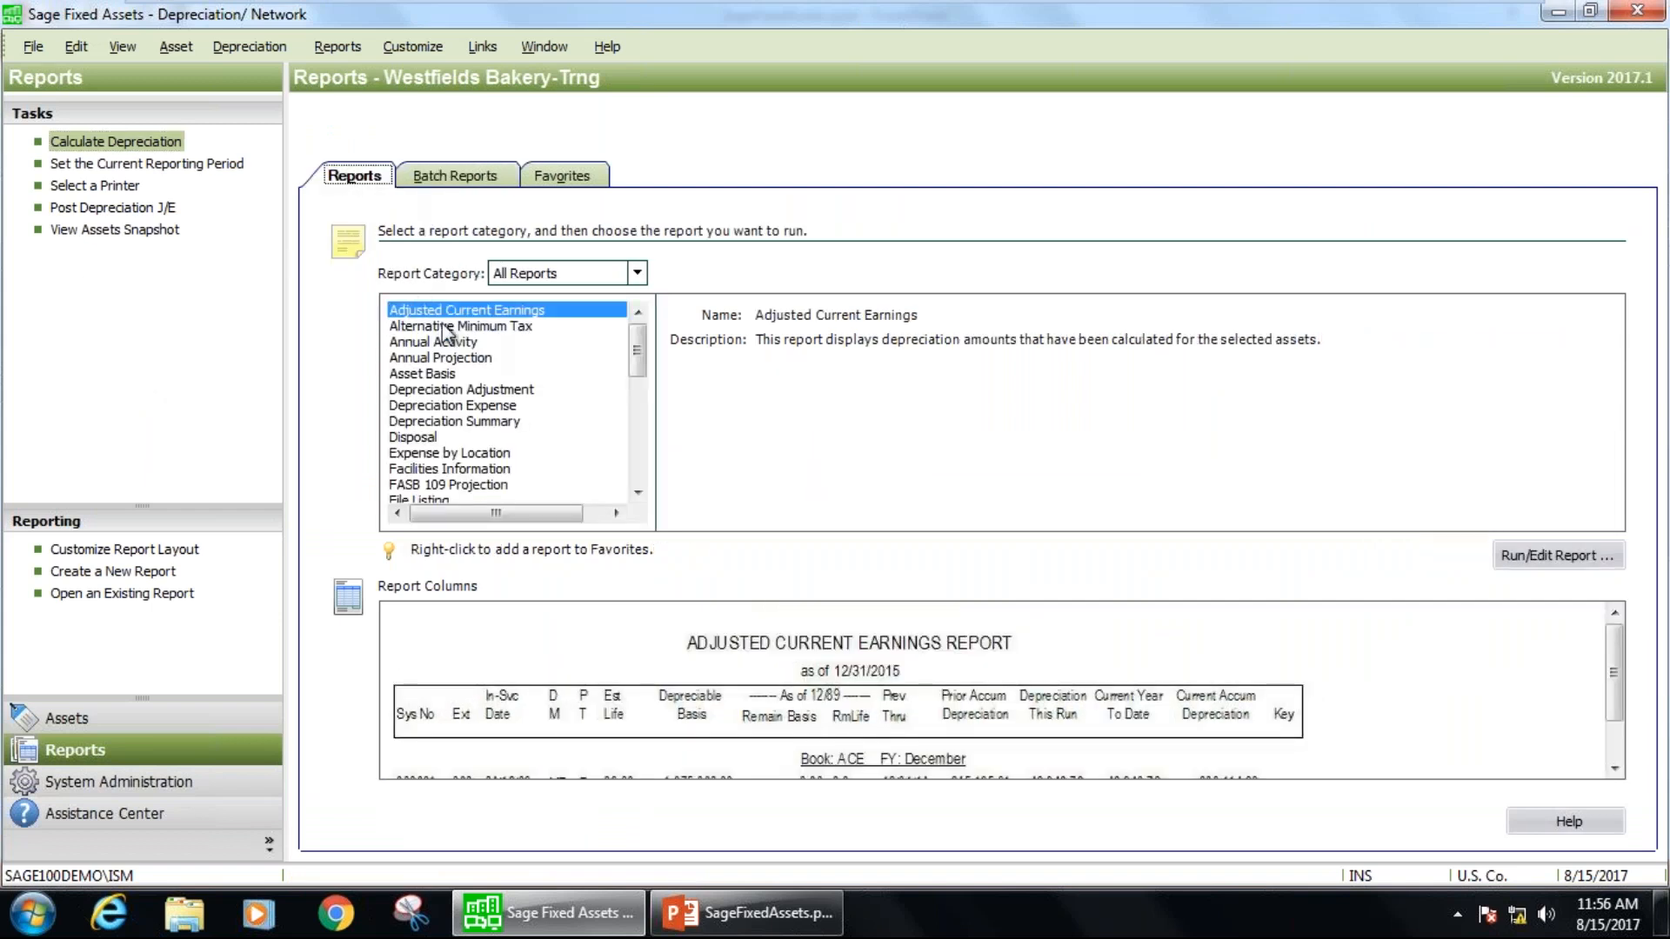
pyautogui.click(466, 179)
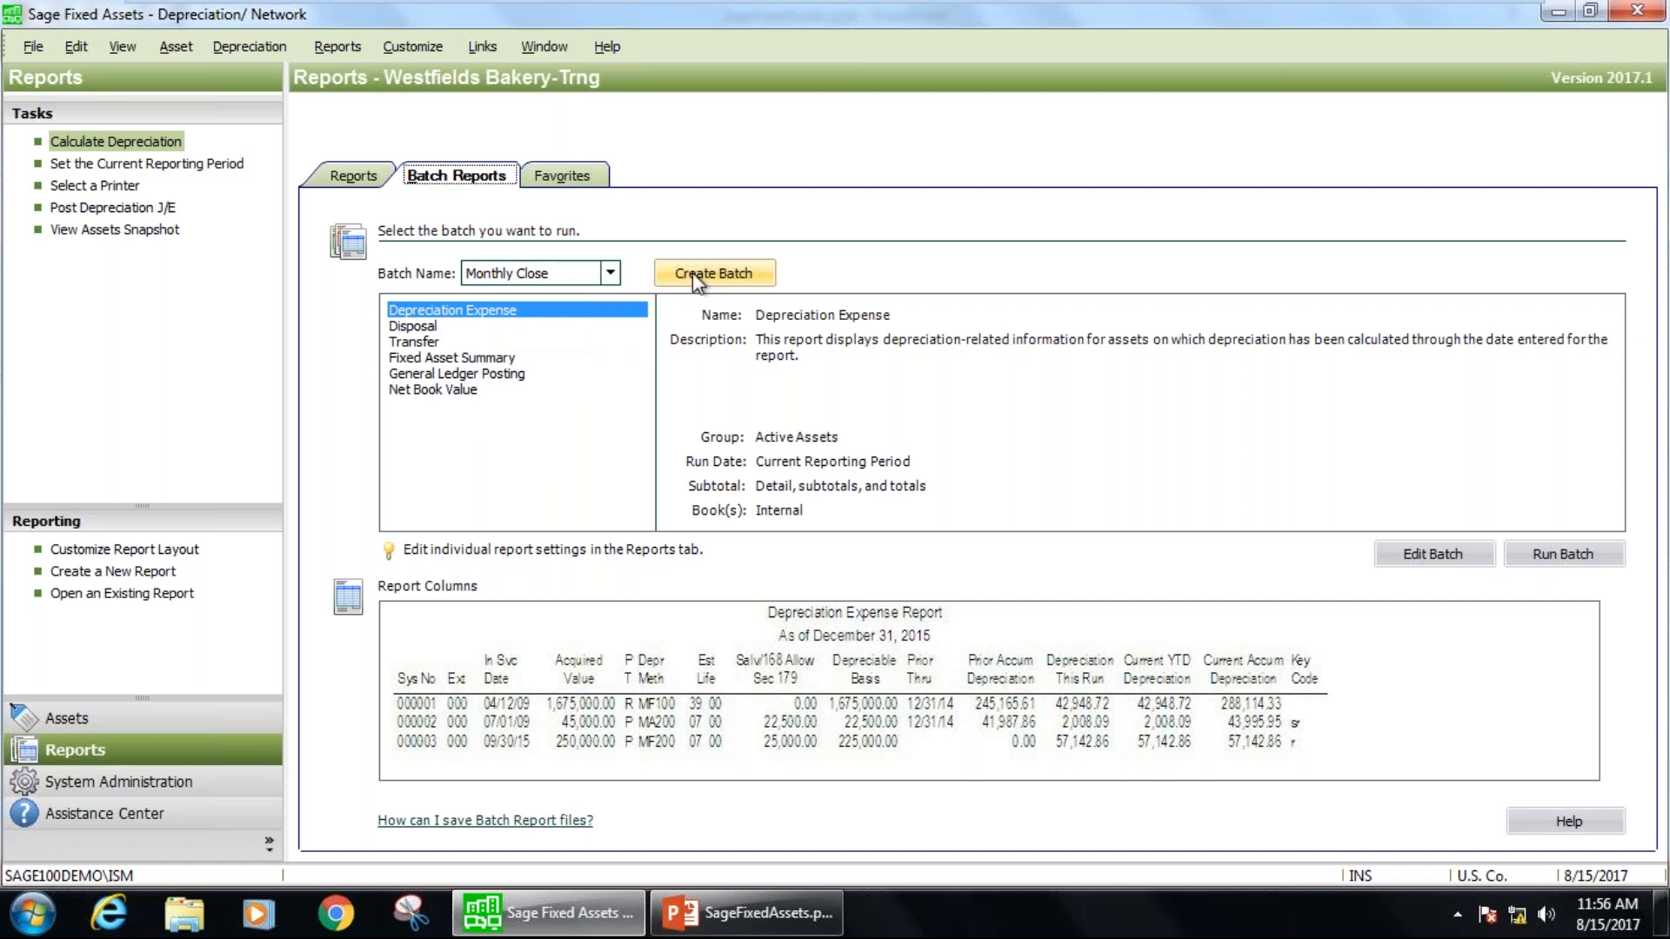
pyautogui.click(1416, 552)
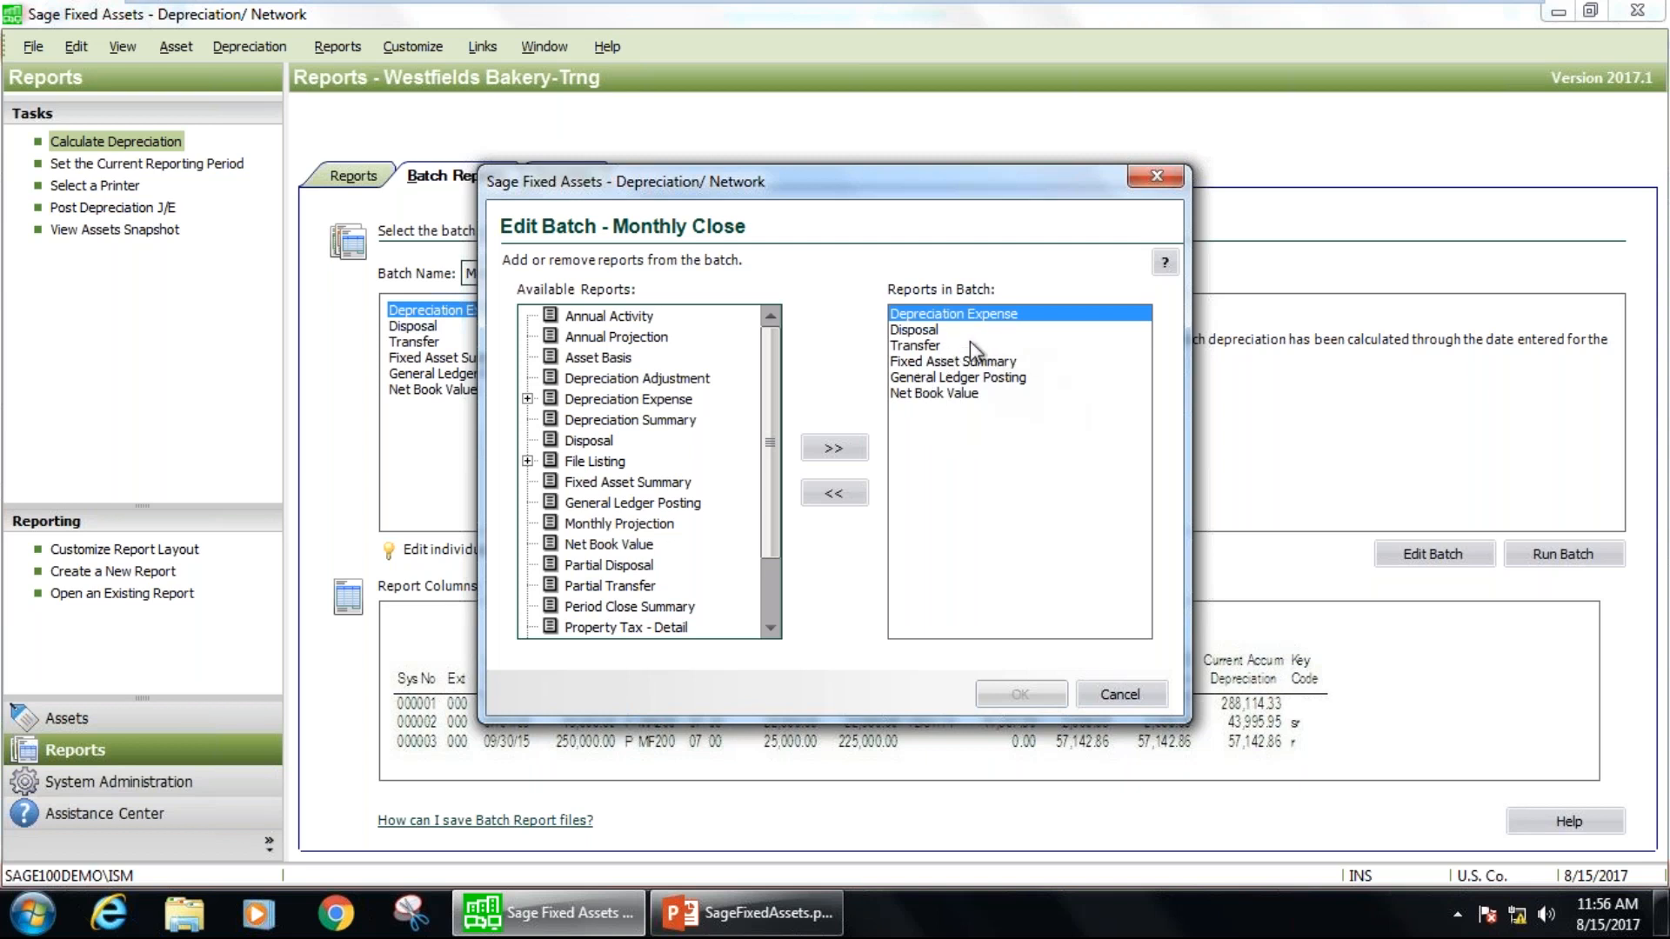
pyautogui.click(1151, 185)
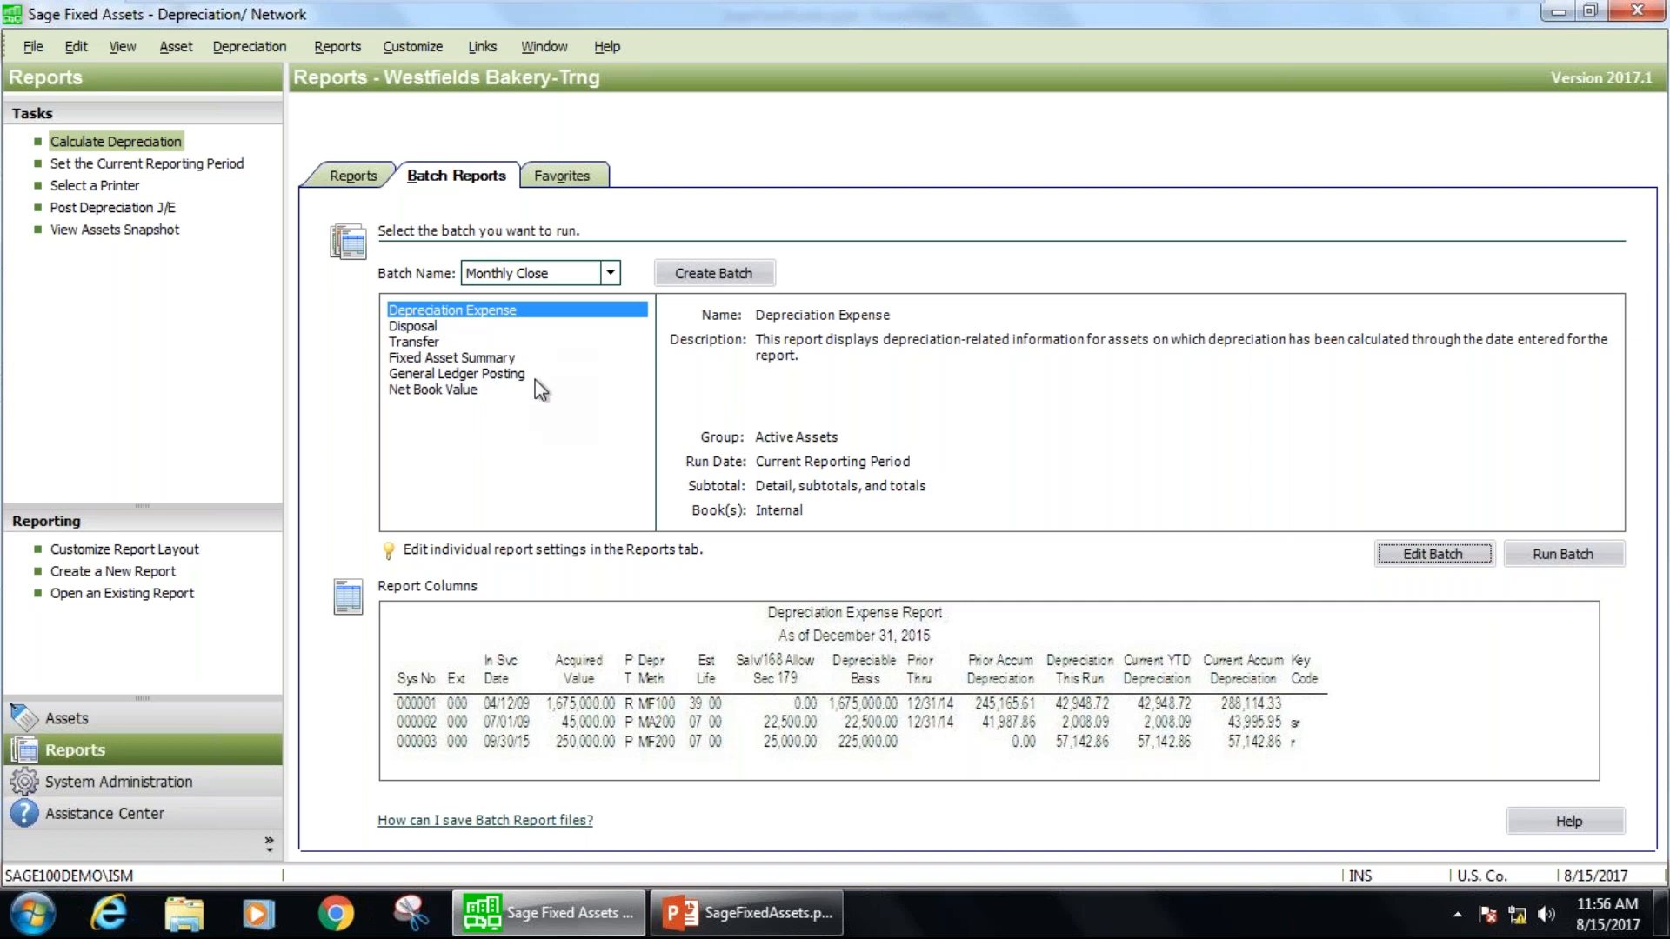
# Look through the available standard reports and the batch names, keeping Monthly Close selected.
pyautogui.click(336, 48)
pyautogui.moveTo(367, 81)
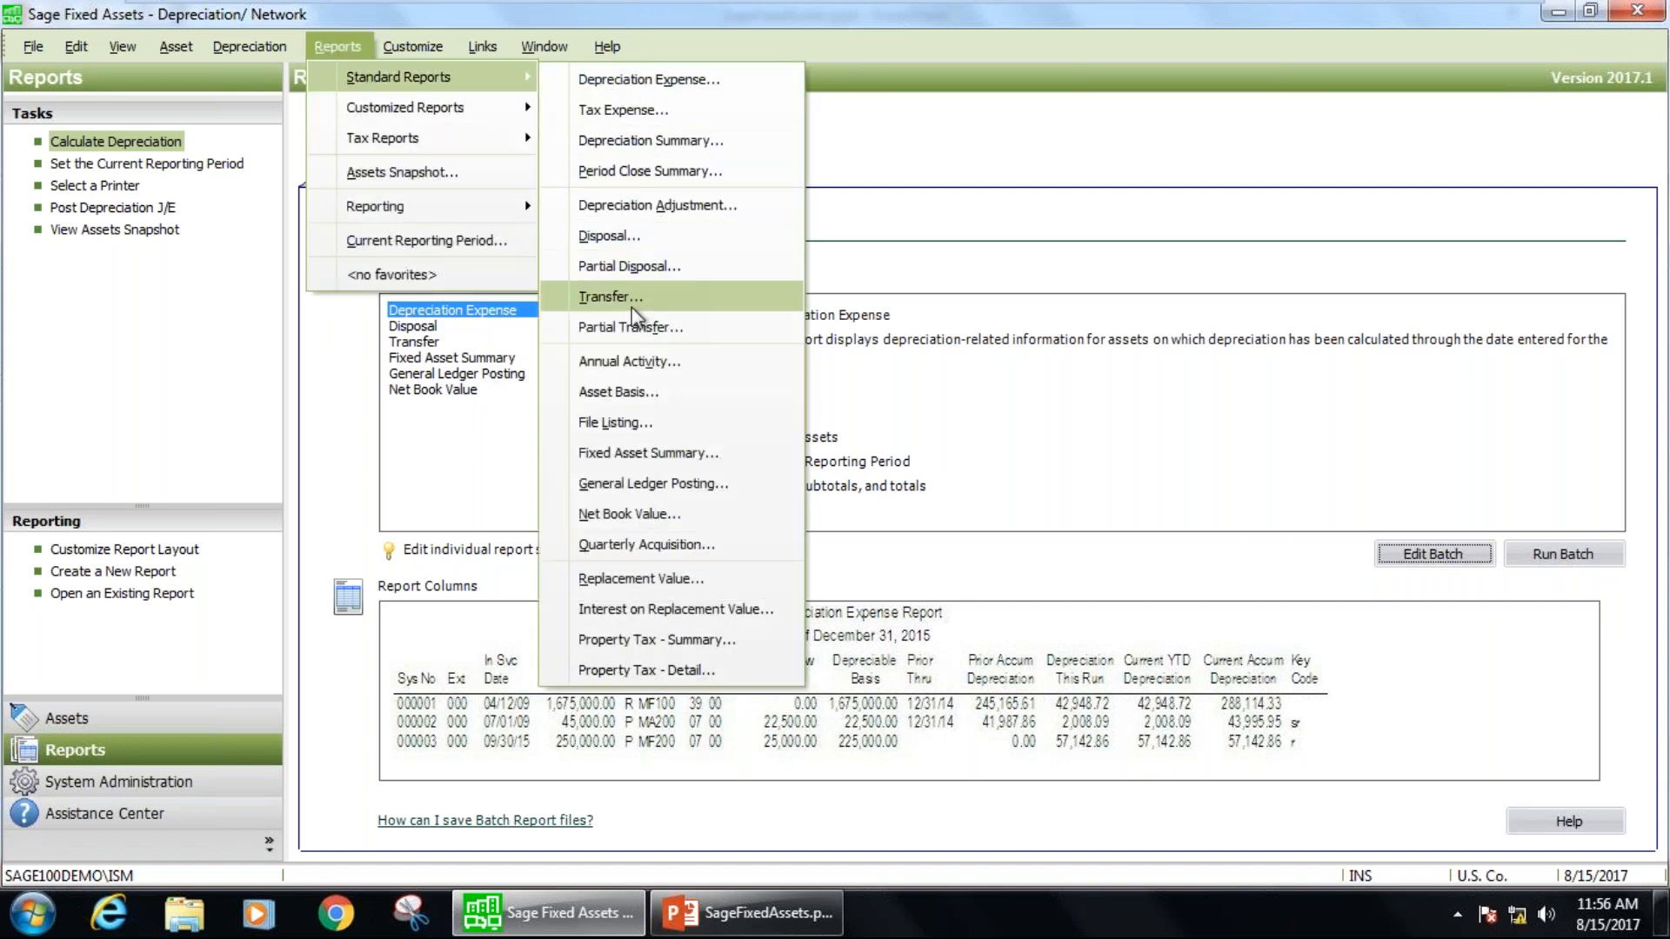
pyautogui.press('Escape')
pyautogui.press('Escape')
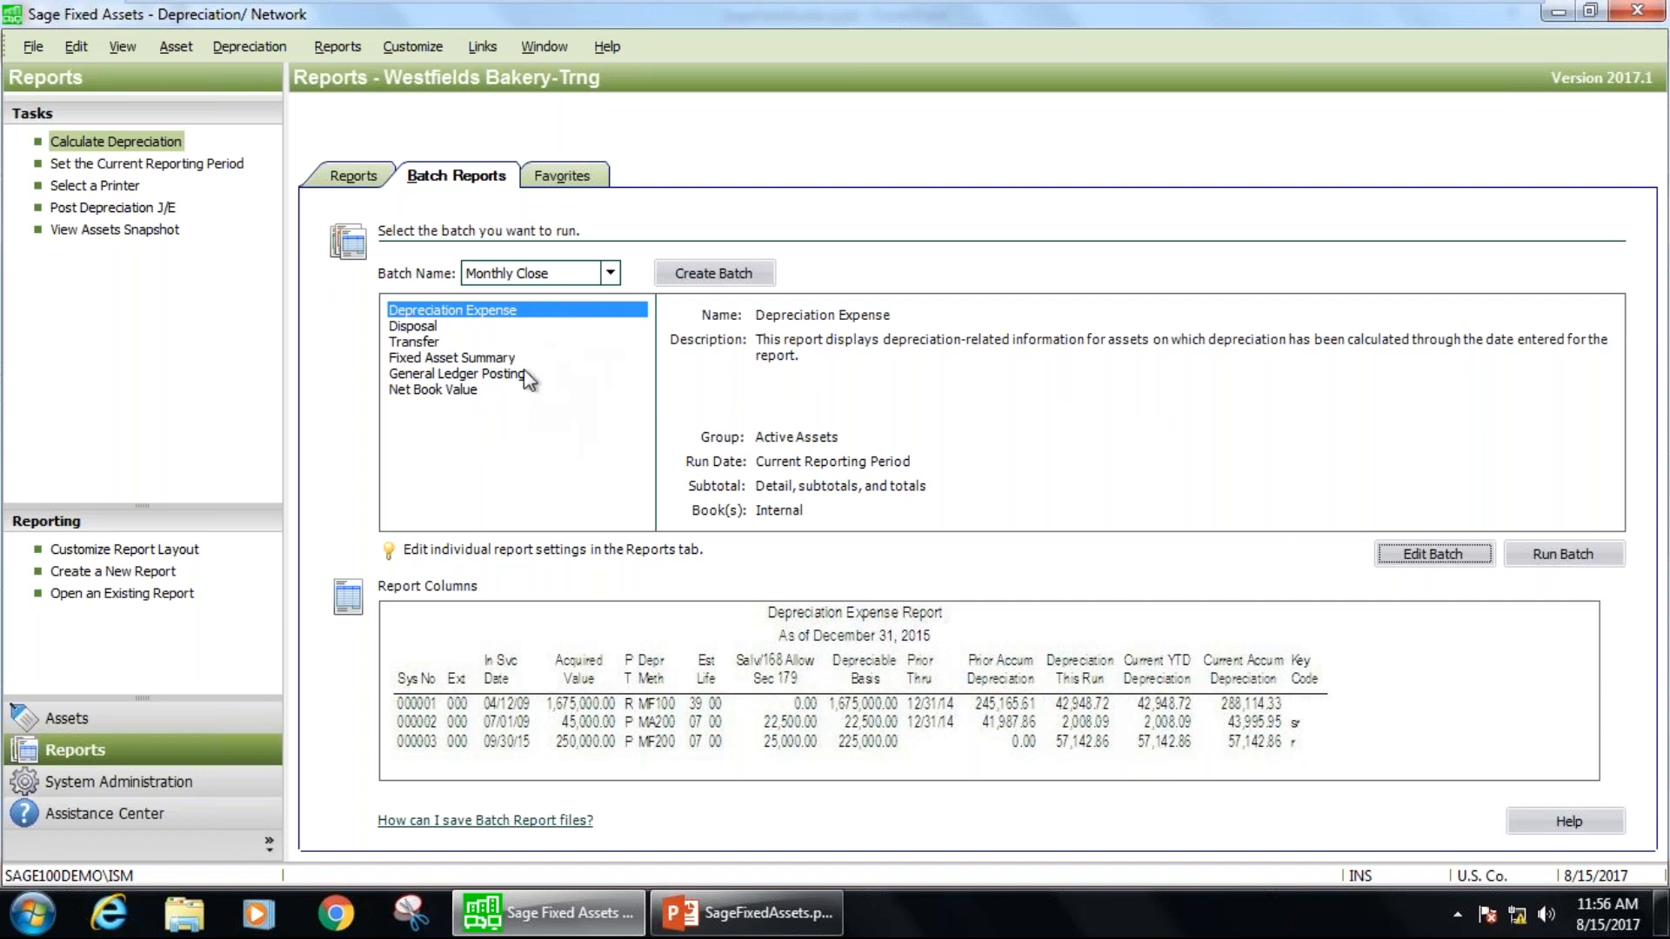
pyautogui.click(611, 272)
pyautogui.click(574, 289)
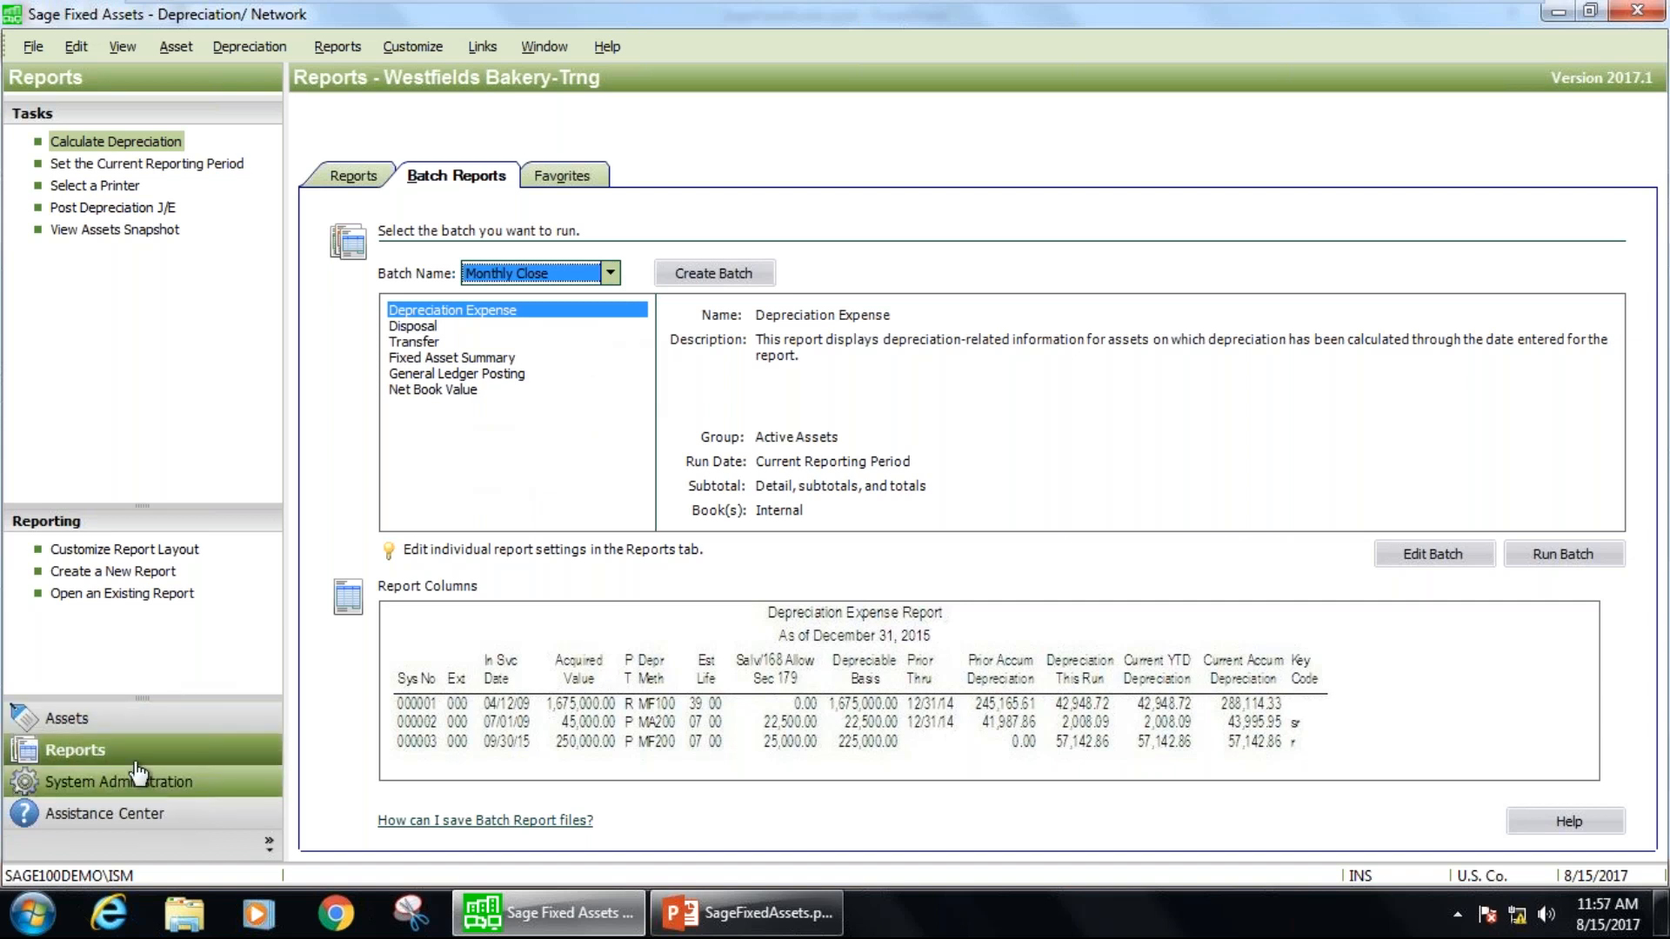
# Look over the new Bread Moulder asset and the System Administration options, and go to the Assistance Center.
pyautogui.click(139, 720)
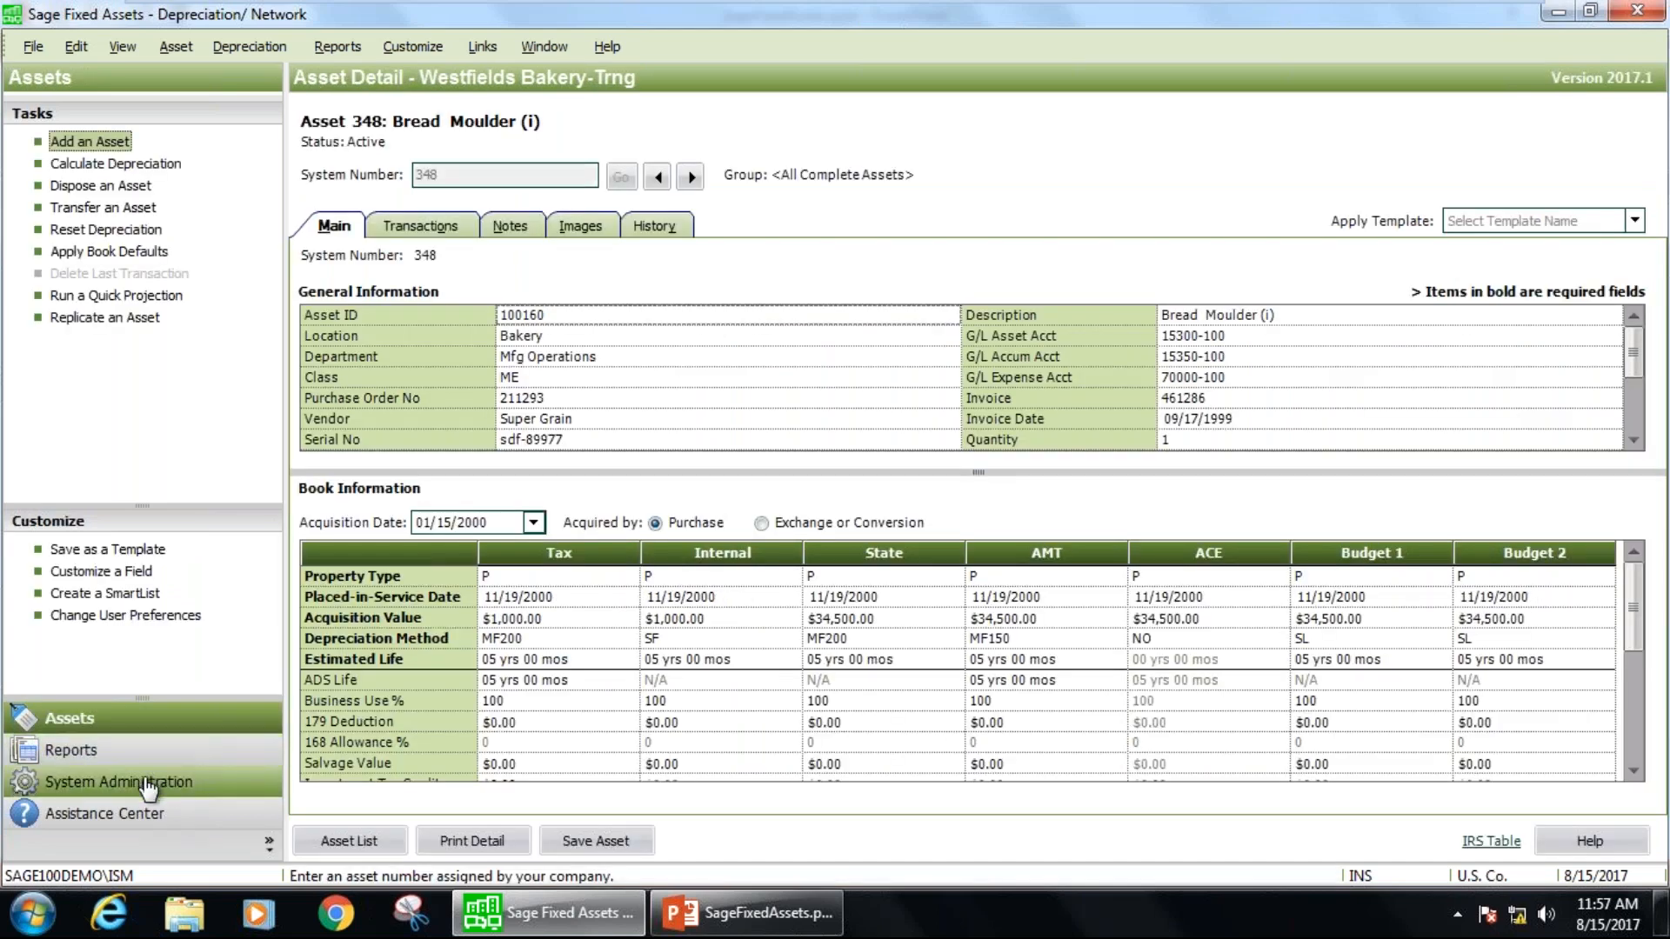
pyautogui.click(144, 788)
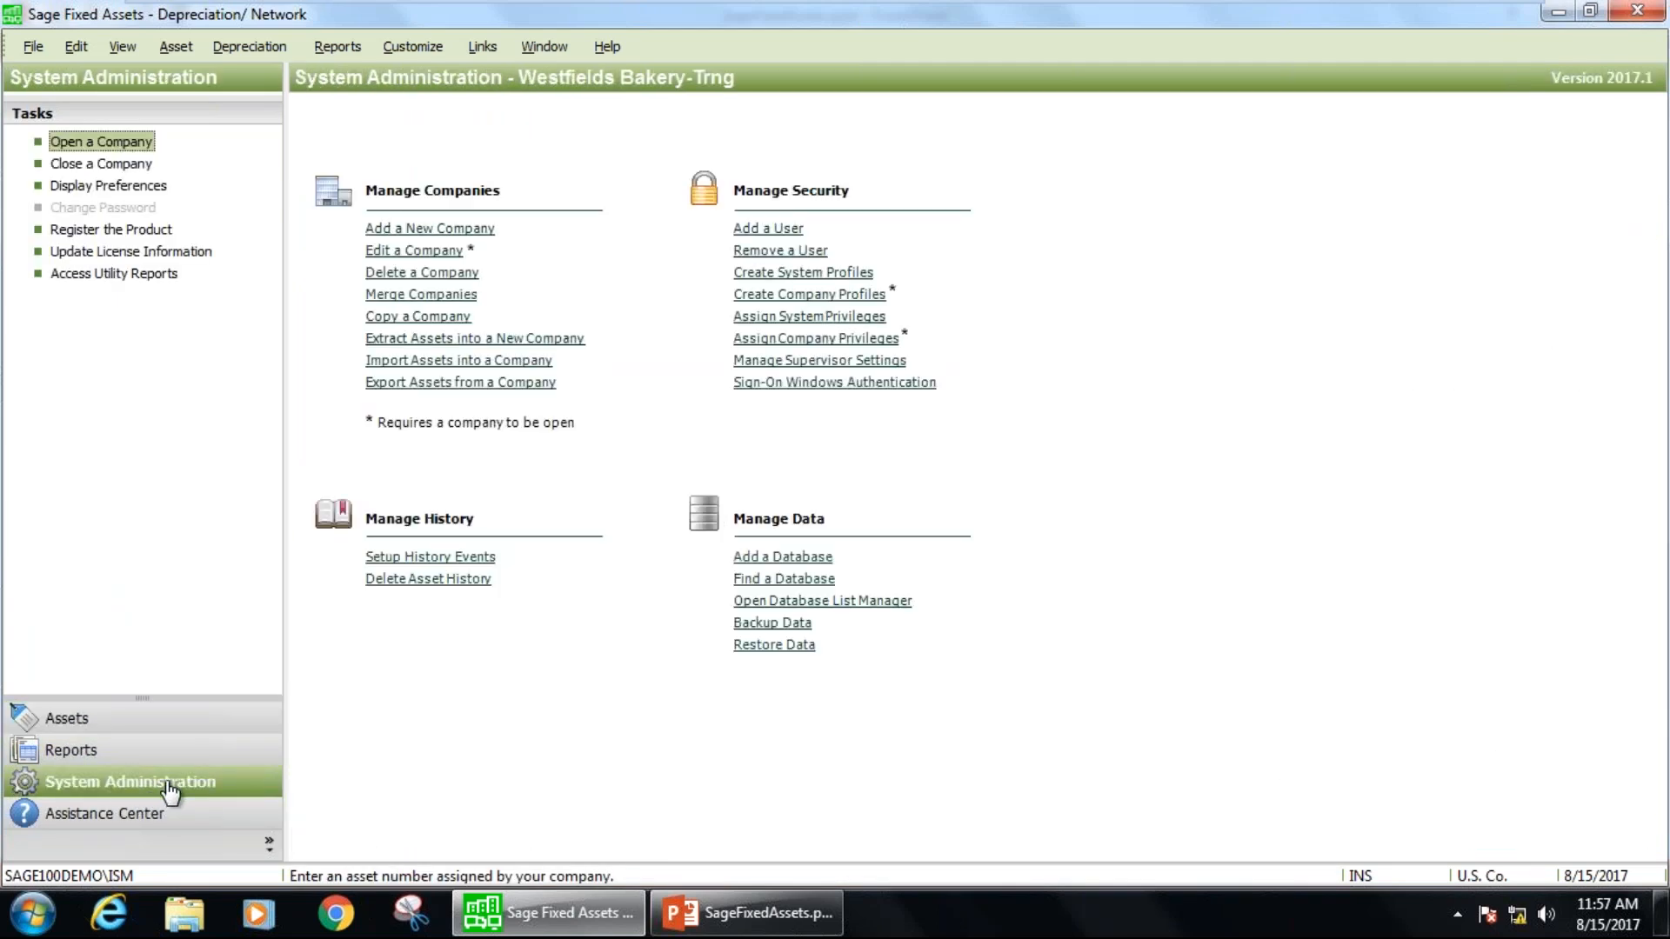
pyautogui.click(169, 813)
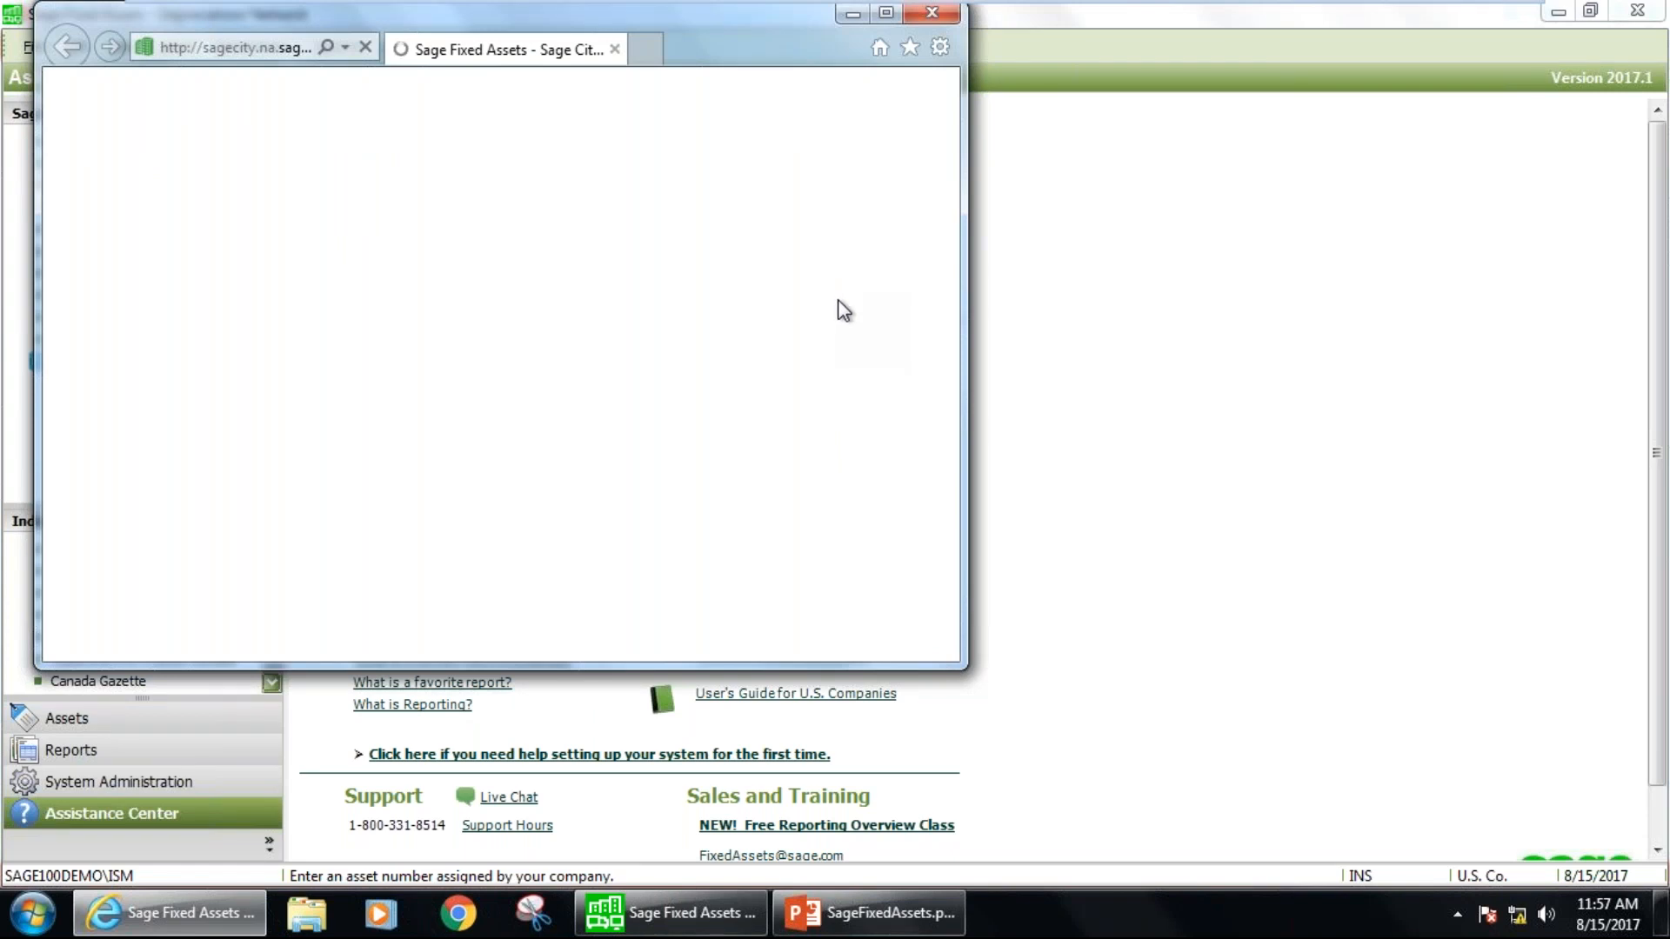
# View the Sage Fixed Assets online community page in a maximized browser window and close it.
pyautogui.moveTo(951, 167); pyautogui.dragTo(950, 130)
pyautogui.click(900, 10)
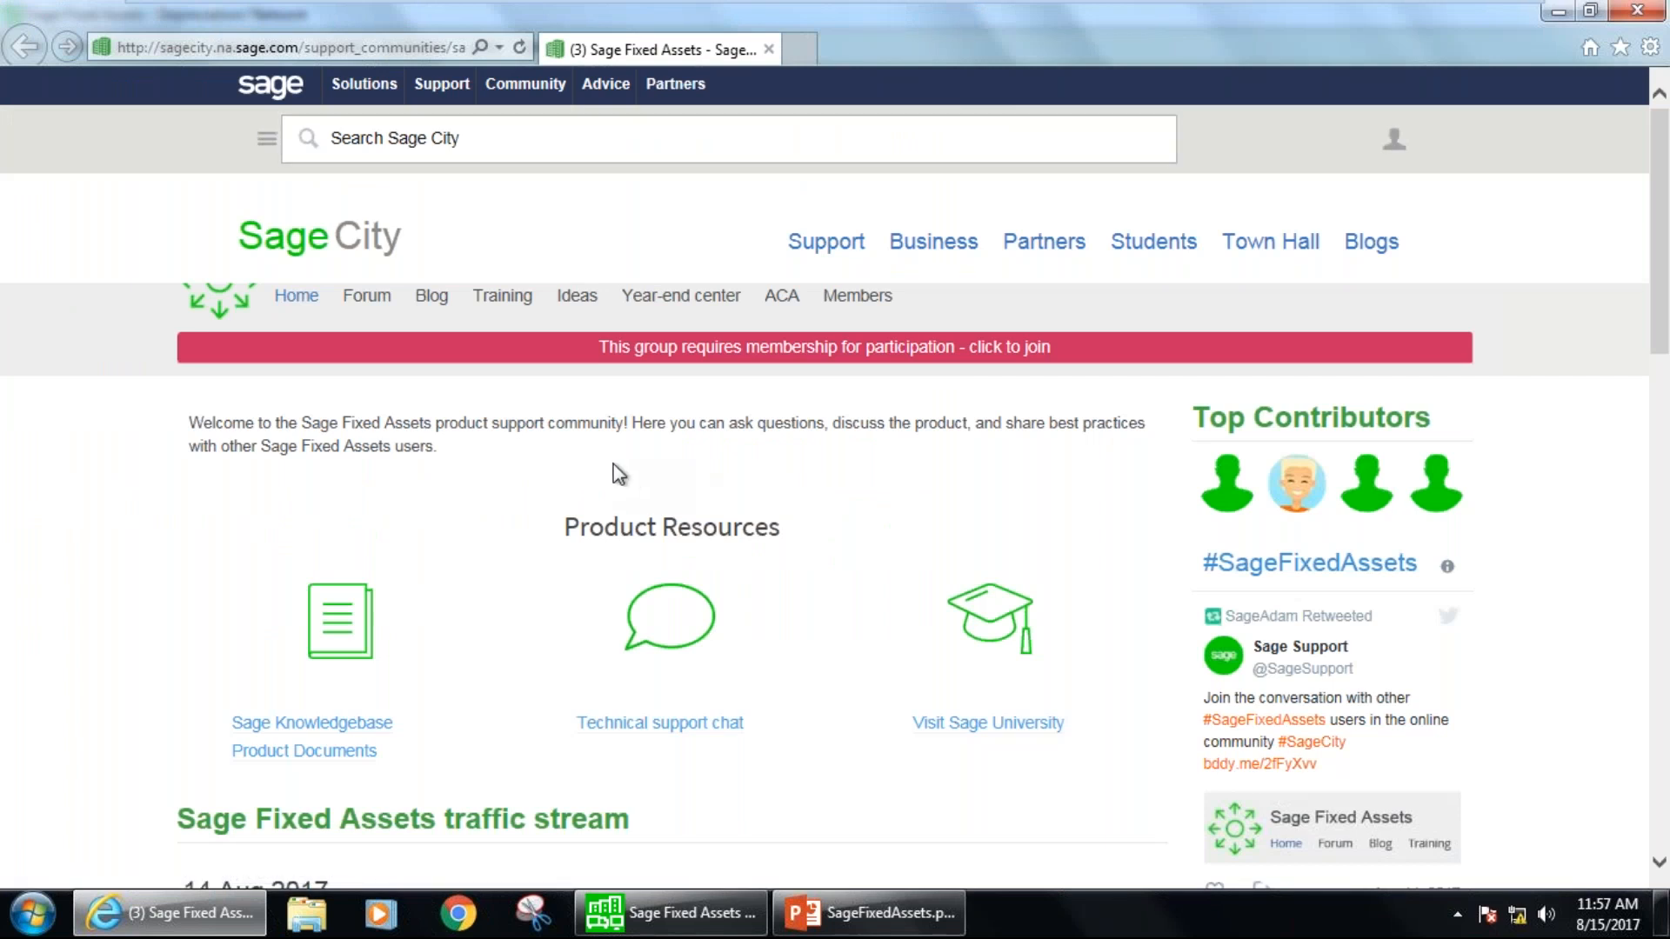
pyautogui.click(509, 108)
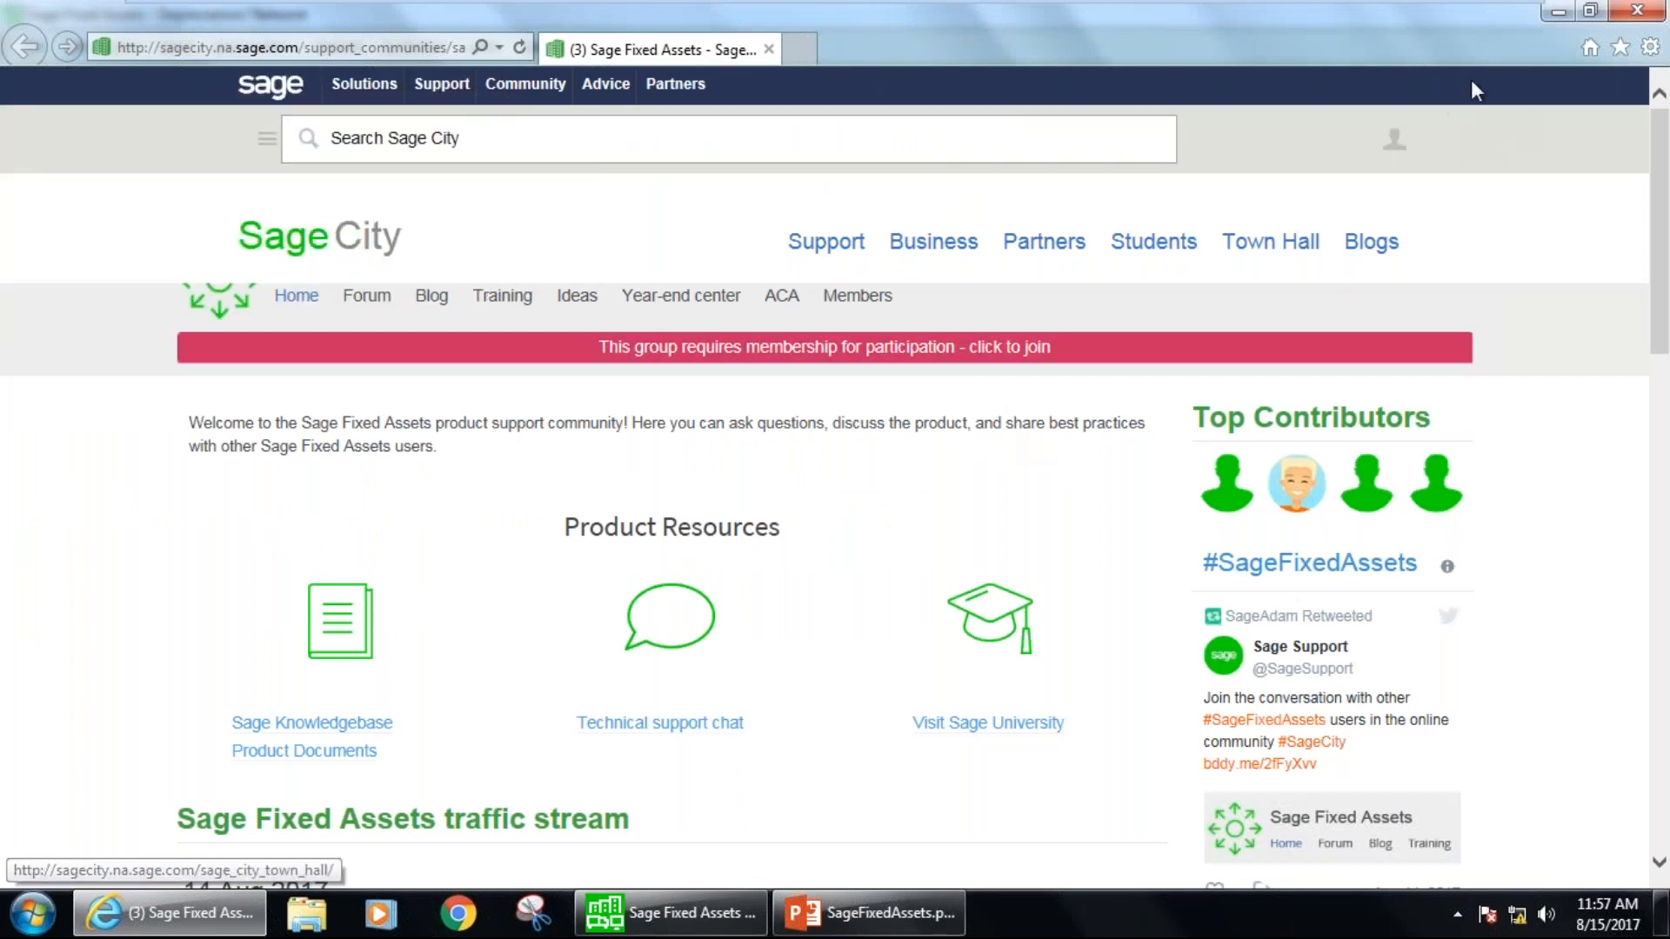
pyautogui.click(1637, 10)
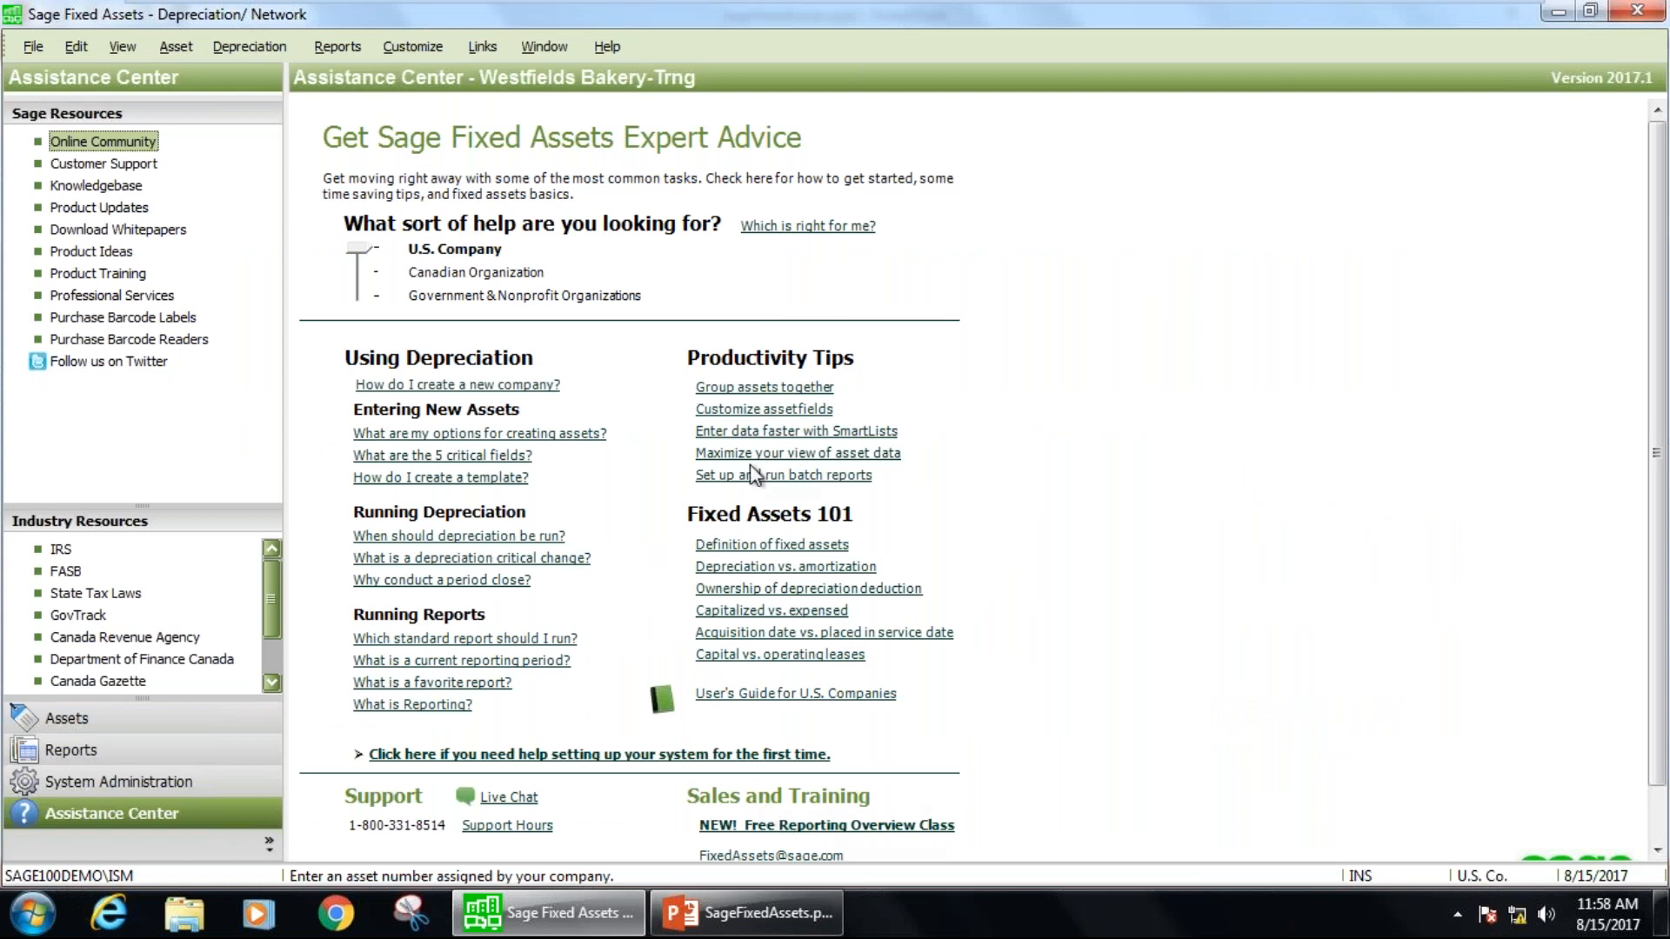
# Look up the installed Sage Fixed Assets programs in Windows, and return to the new Bread Moulder asset's details.
pyautogui.click(31, 909)
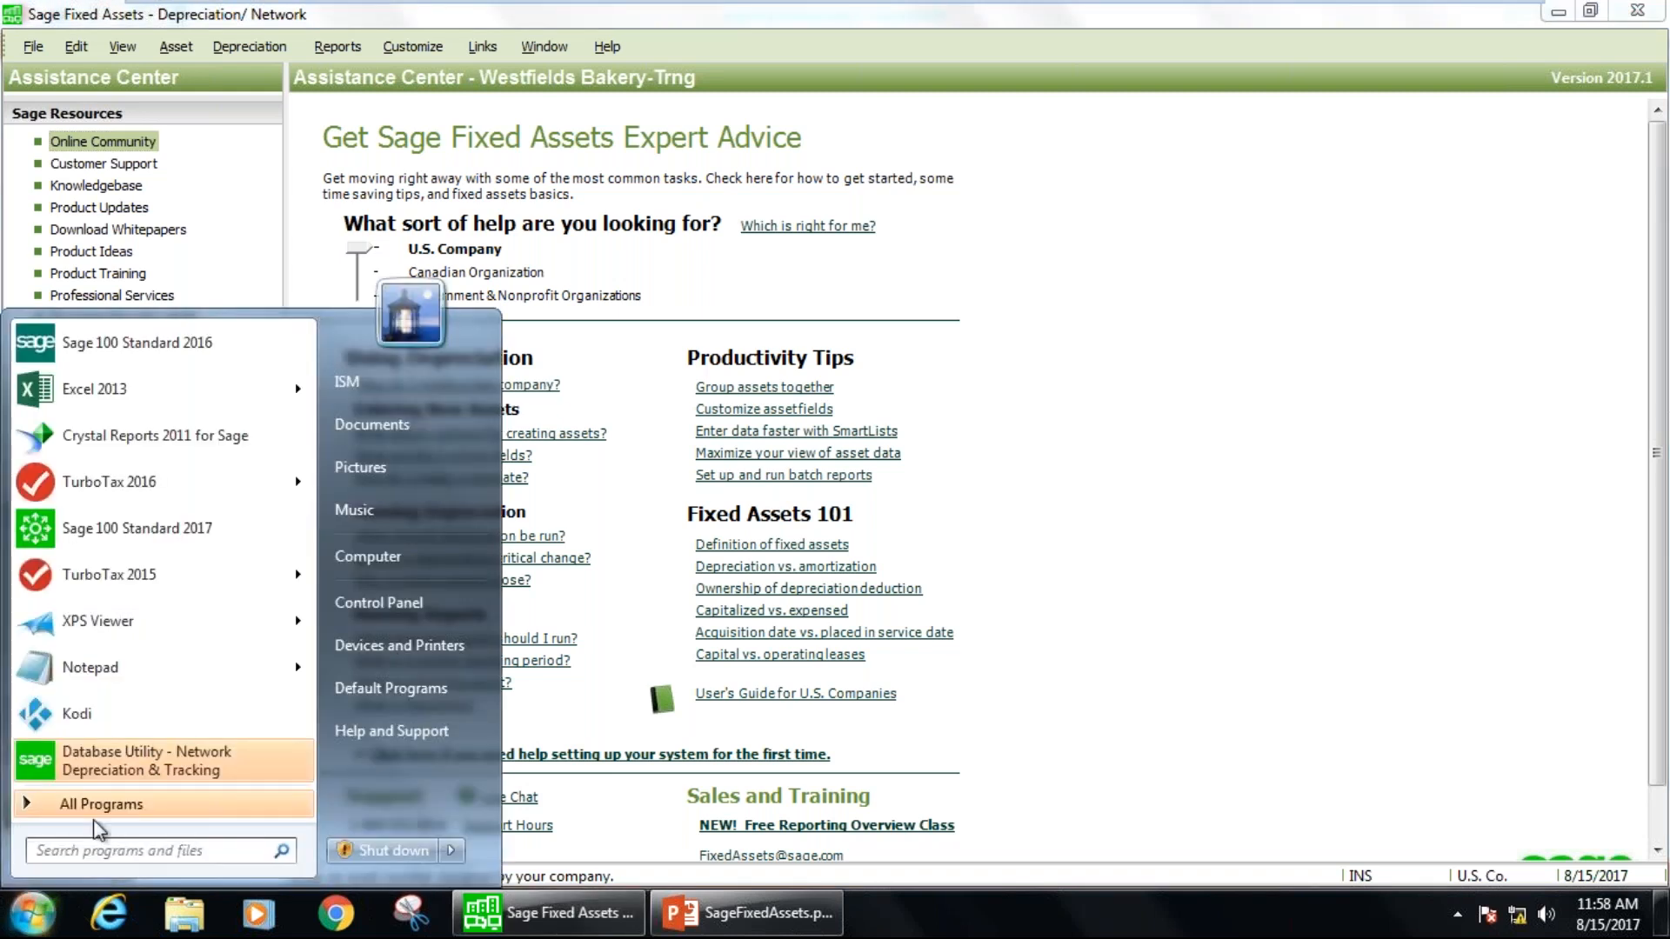
pyautogui.click(87, 806)
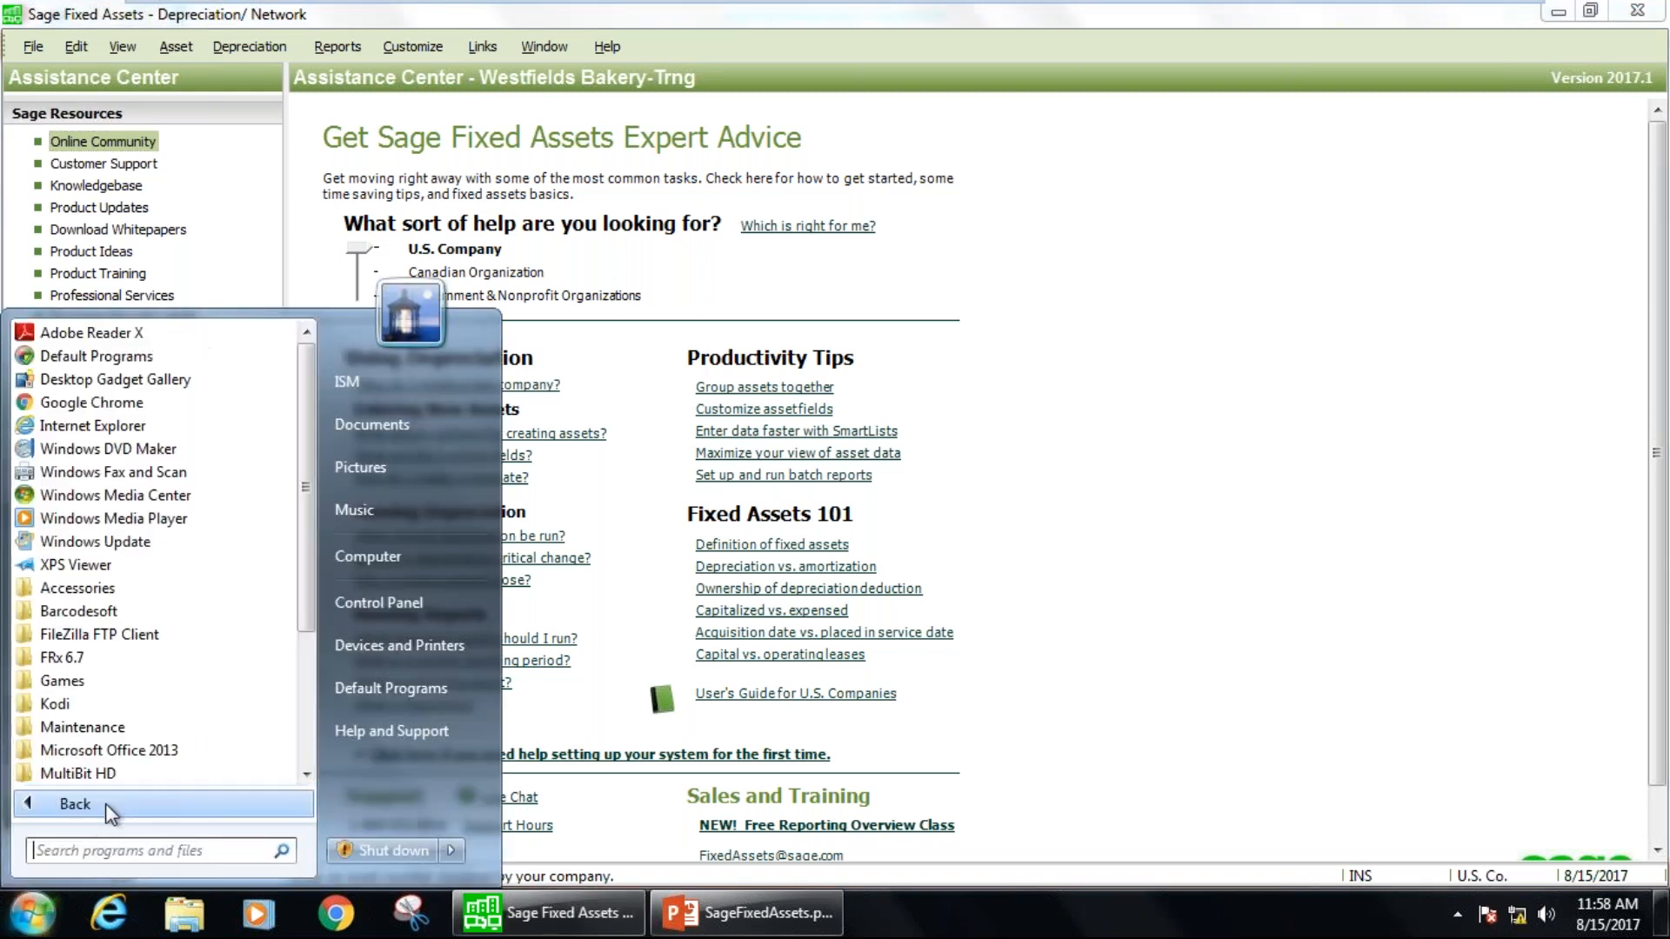
pyautogui.scroll(-1, 306, 648)
pyautogui.scroll(-2, 306, 648)
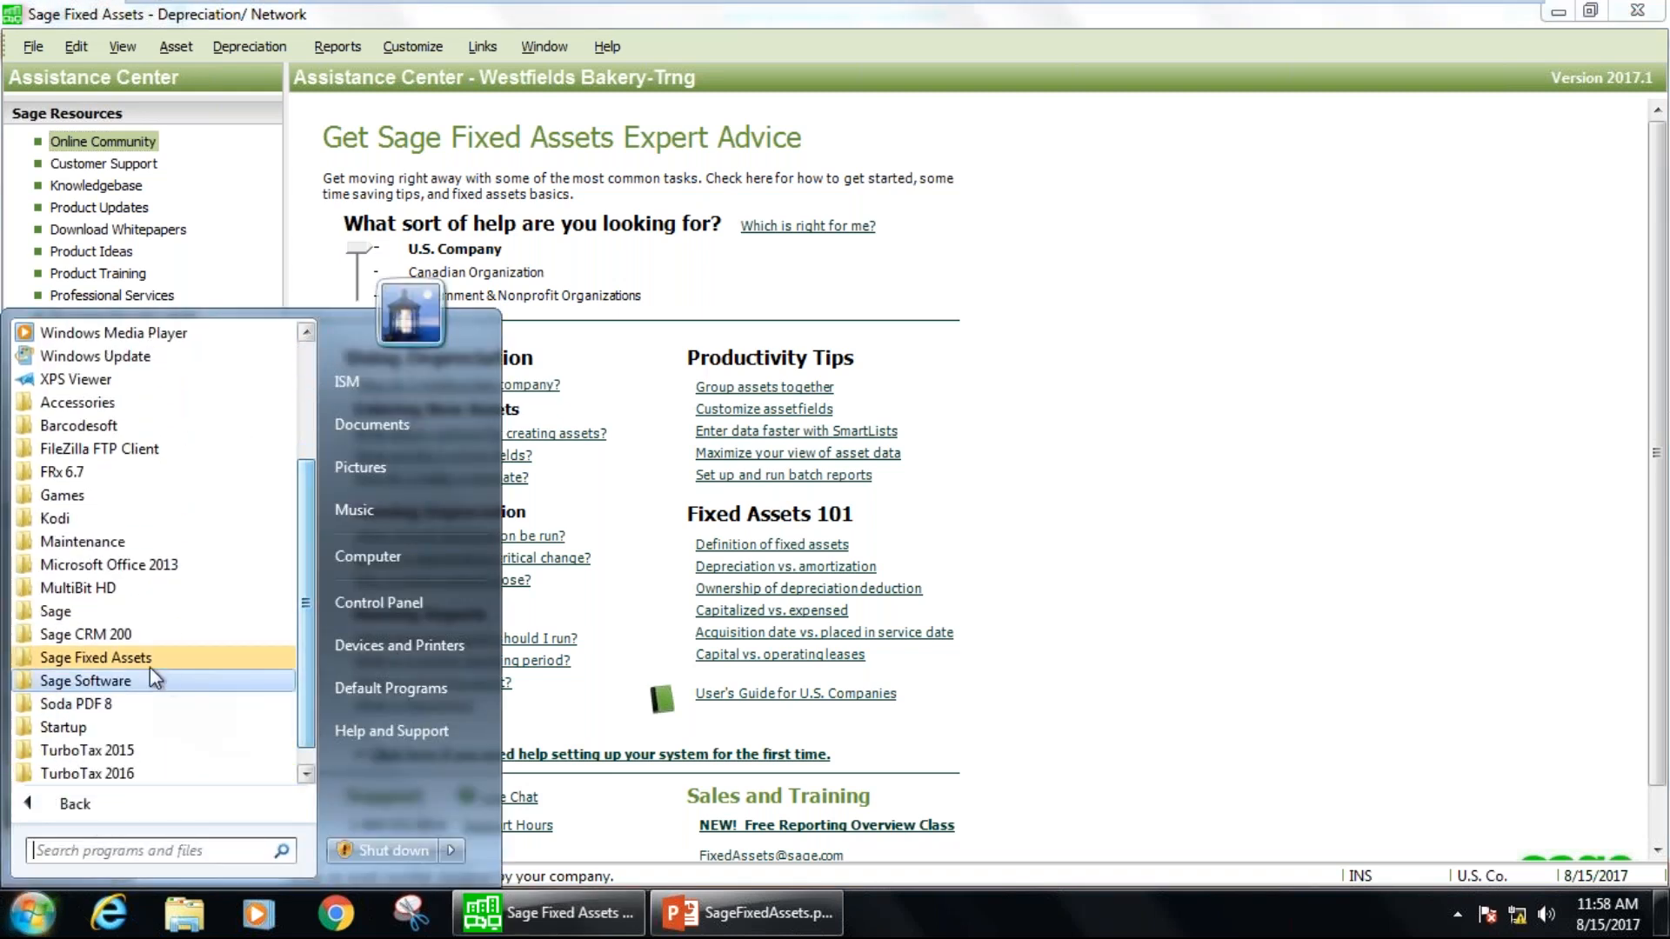
pyautogui.click(134, 660)
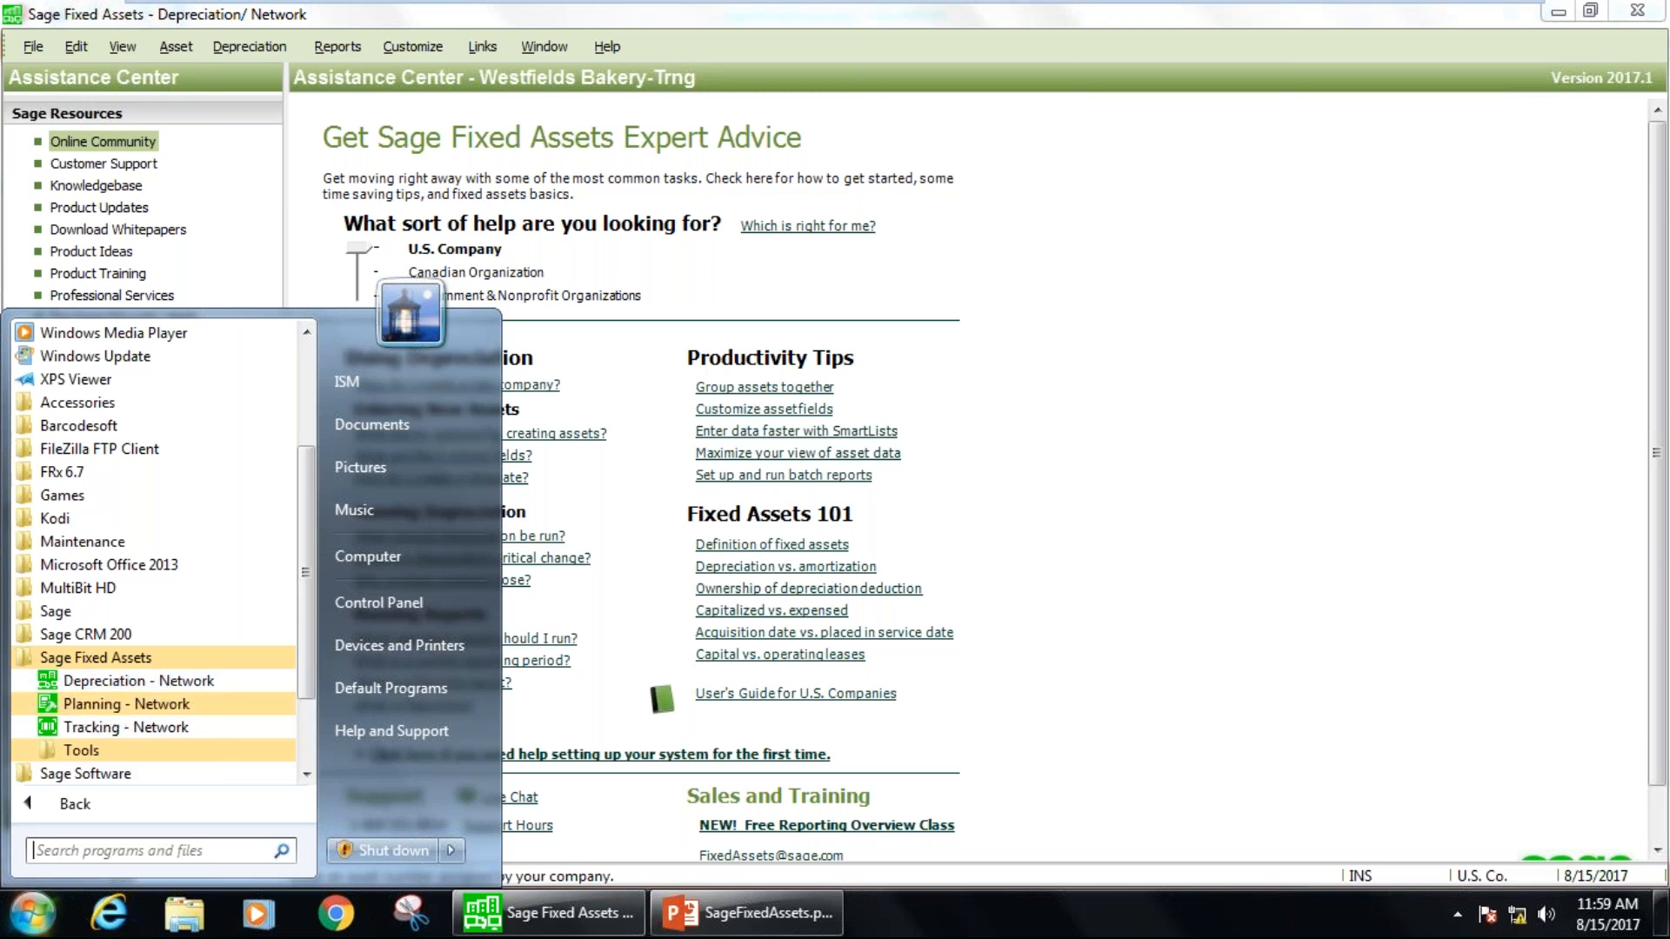
pyautogui.click(463, 192)
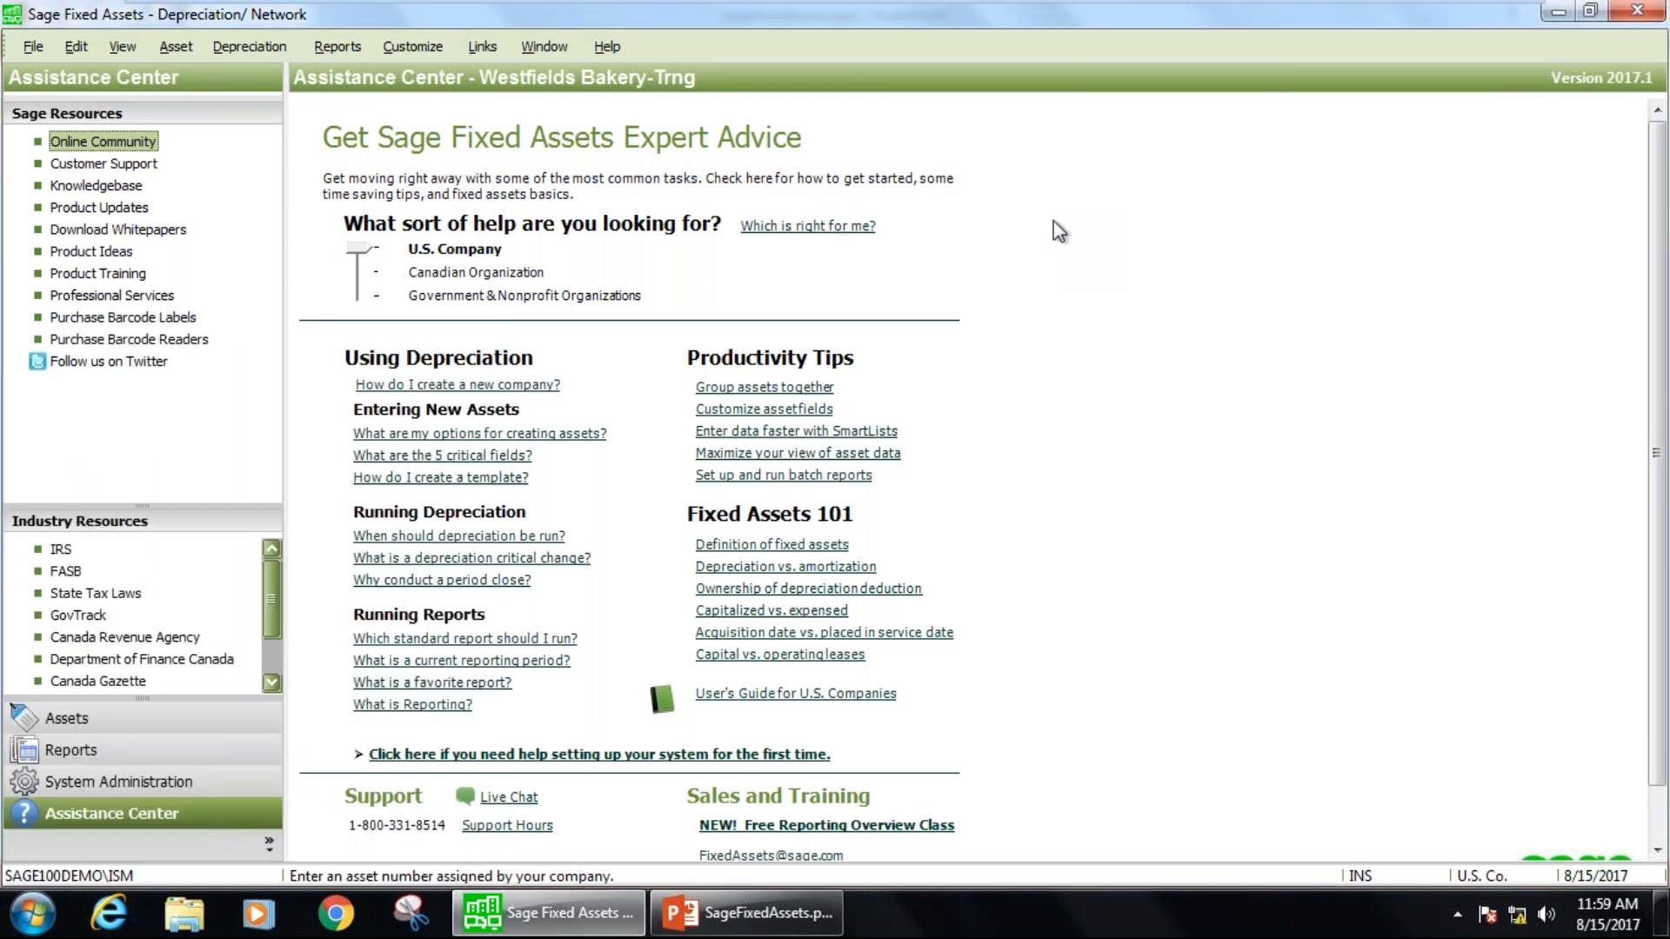
pyautogui.click(116, 720)
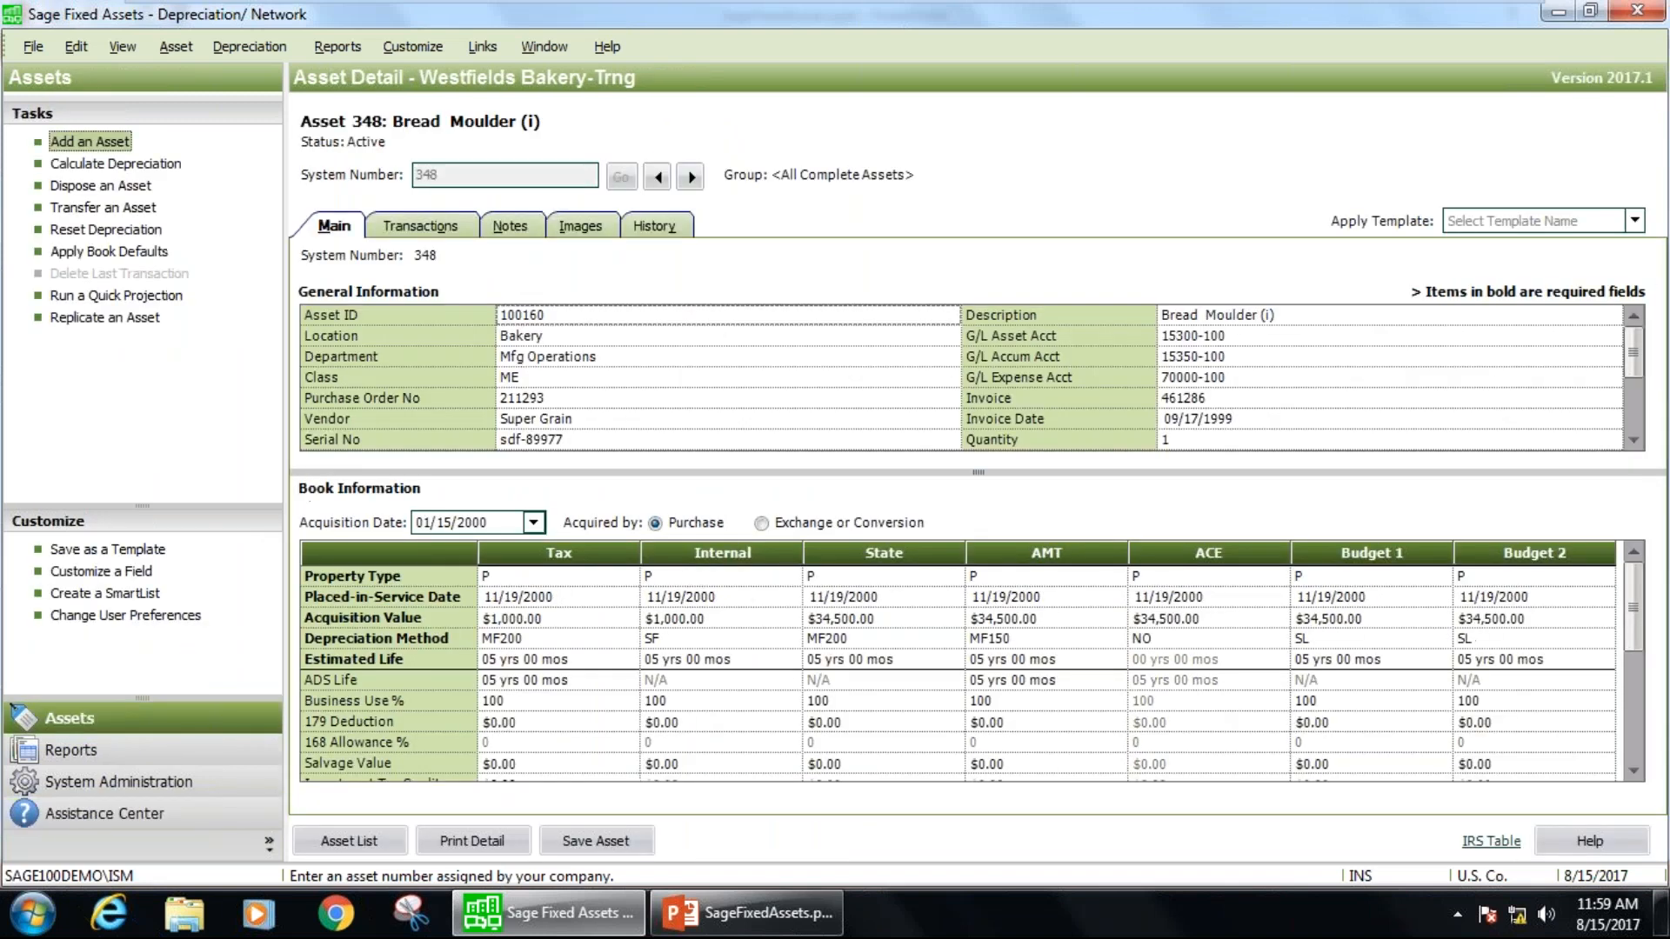
# Return to the asset list and look over the installed program folders in Windows, leaving the Bread Moulder asset selected.
pyautogui.click(350, 840)
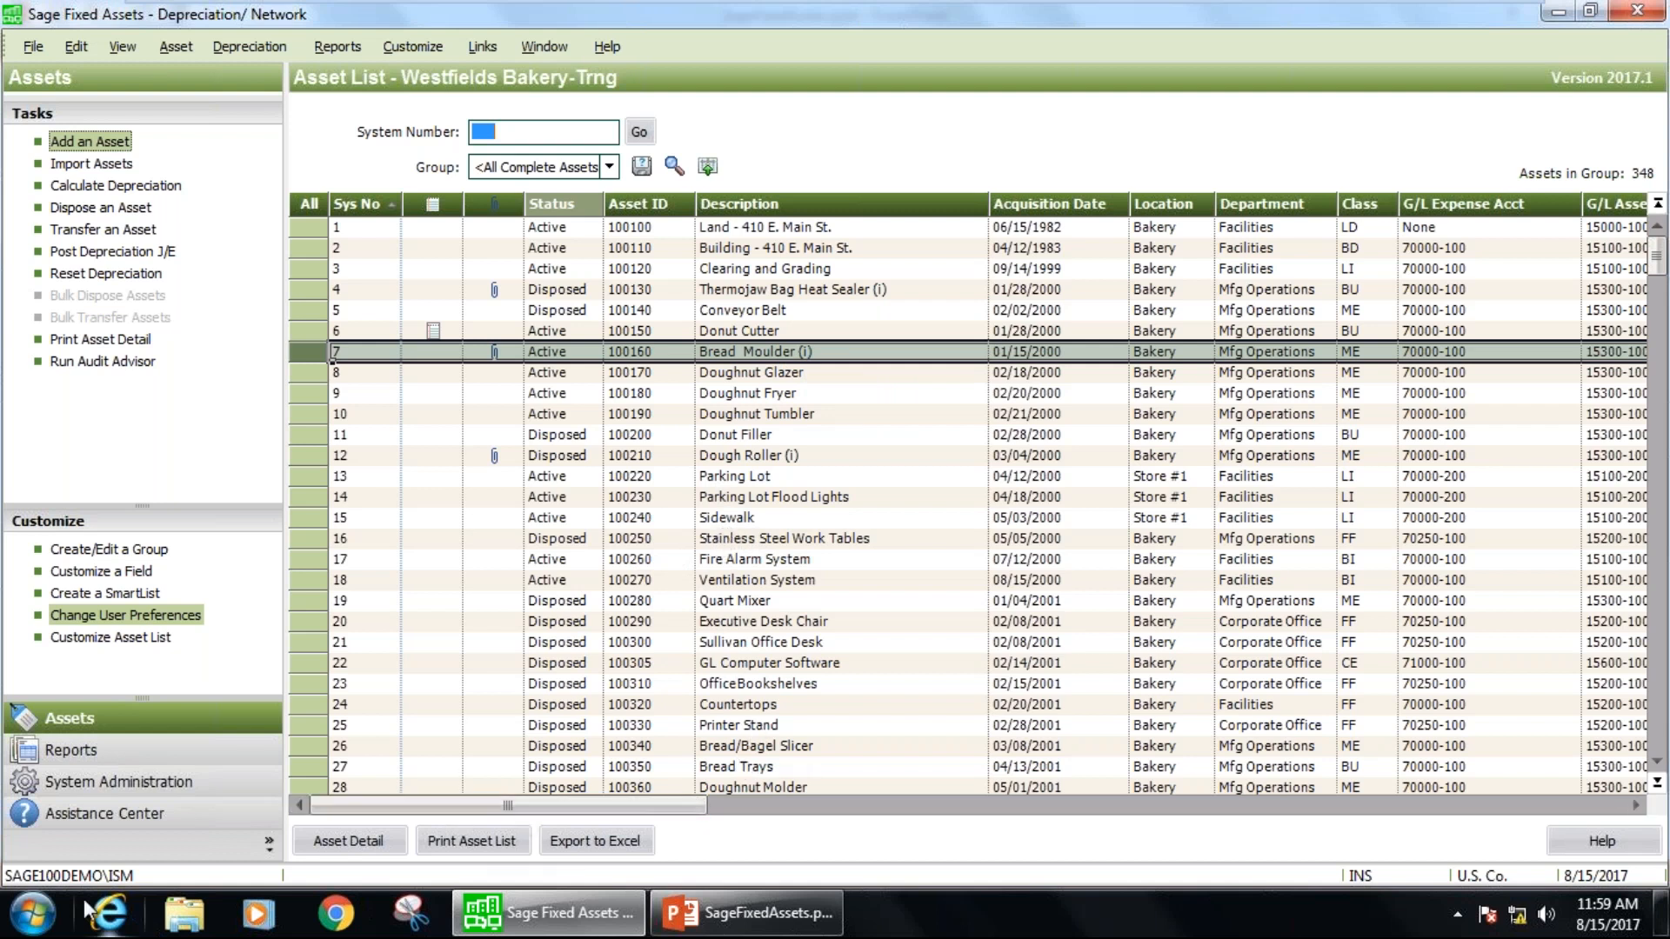
pyautogui.click(28, 924)
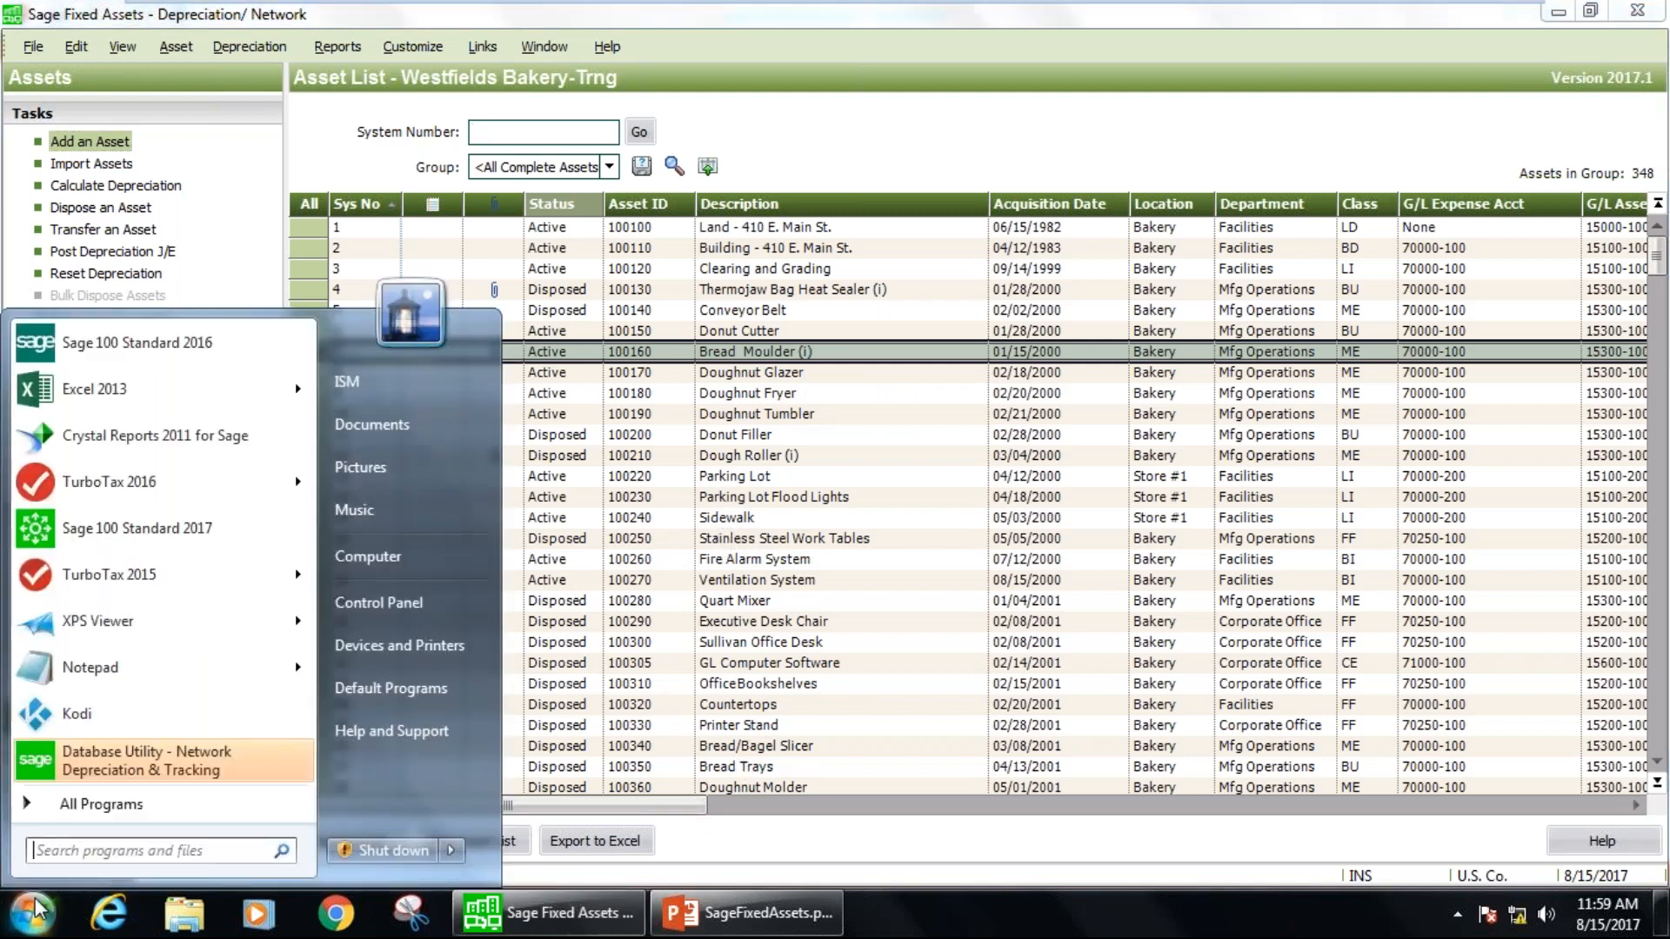
pyautogui.click(98, 804)
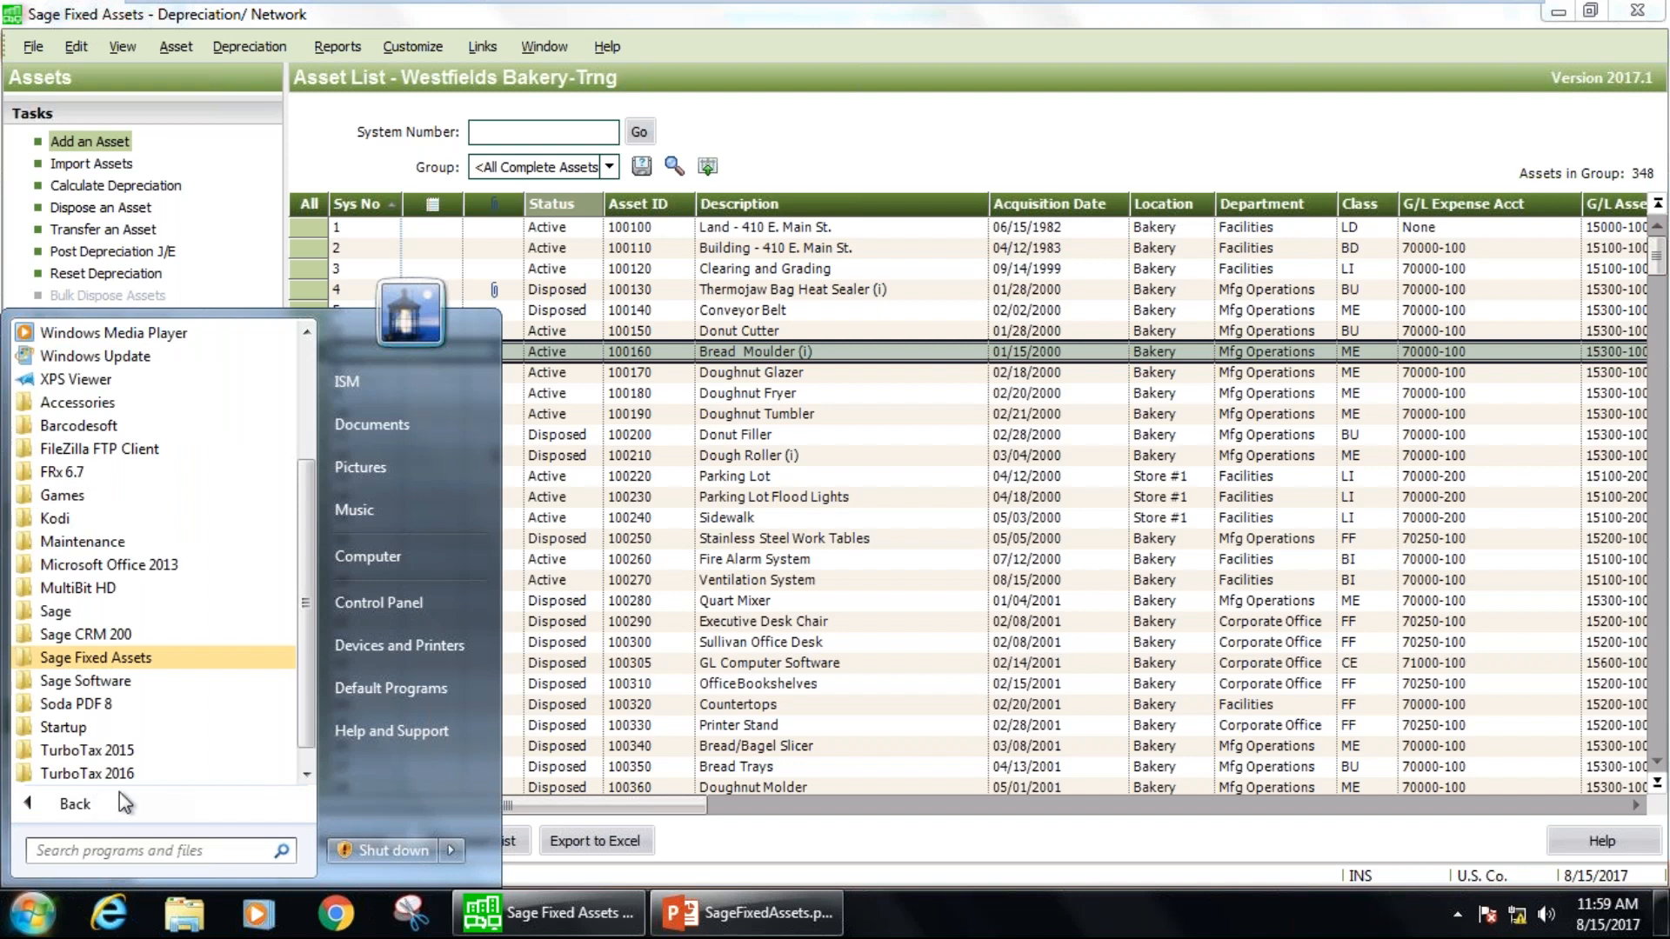
pyautogui.click(870, 351)
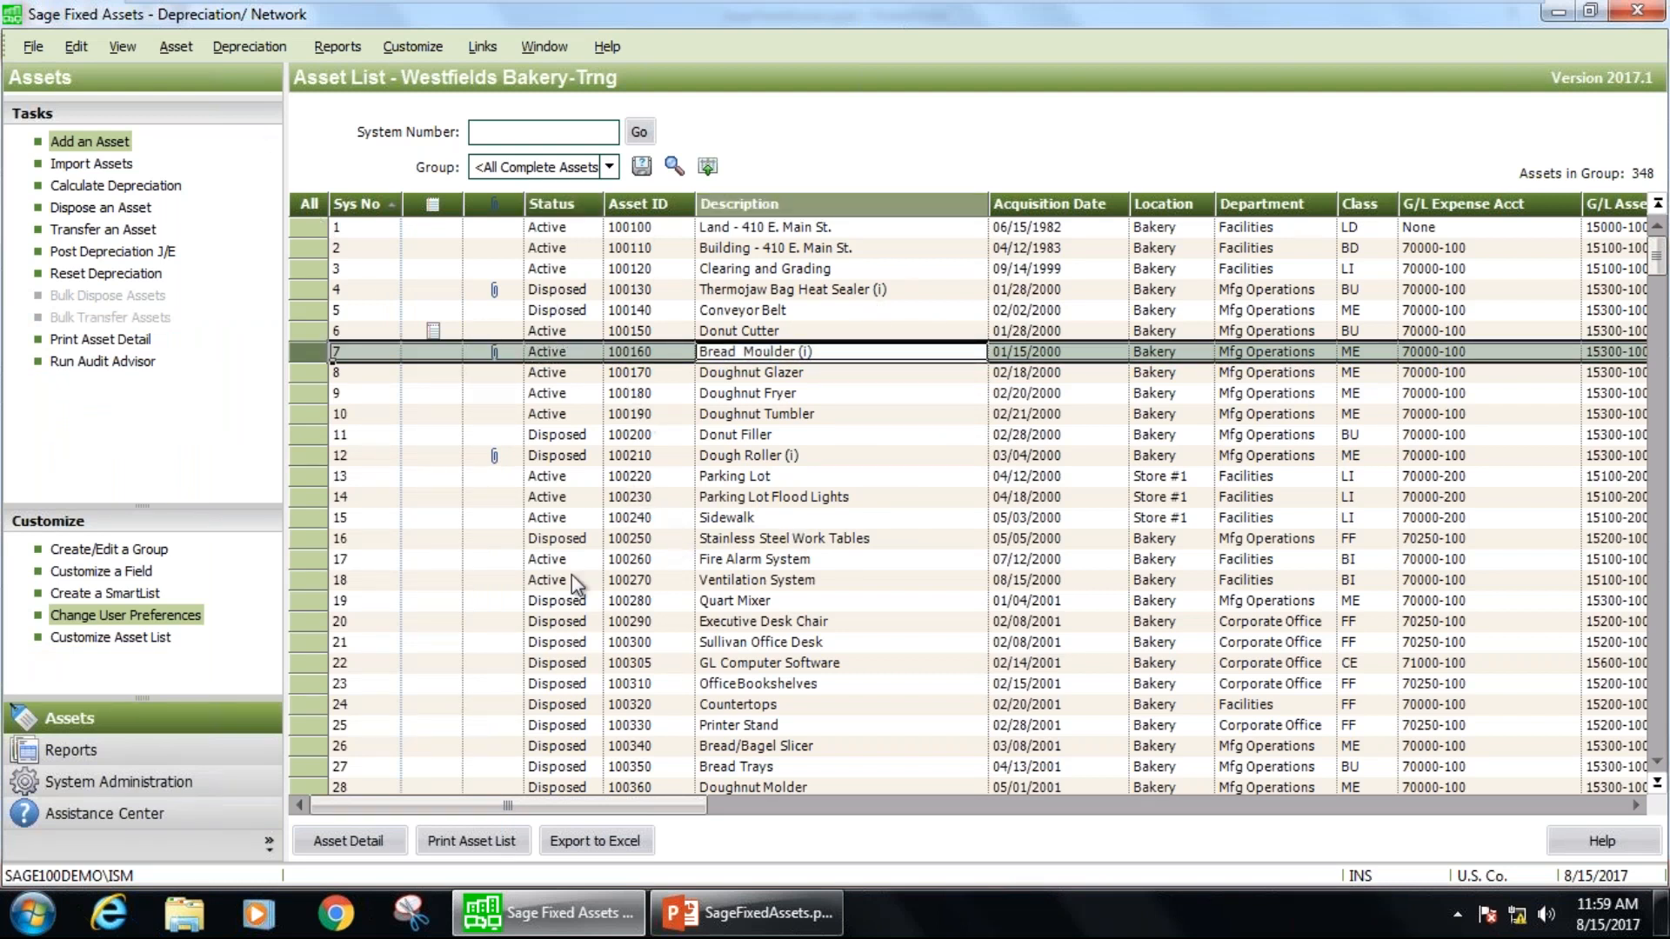
# Switch to Sage Fixed Assets Planning - Network and dismiss its free trial notice.
pyautogui.click(31, 921)
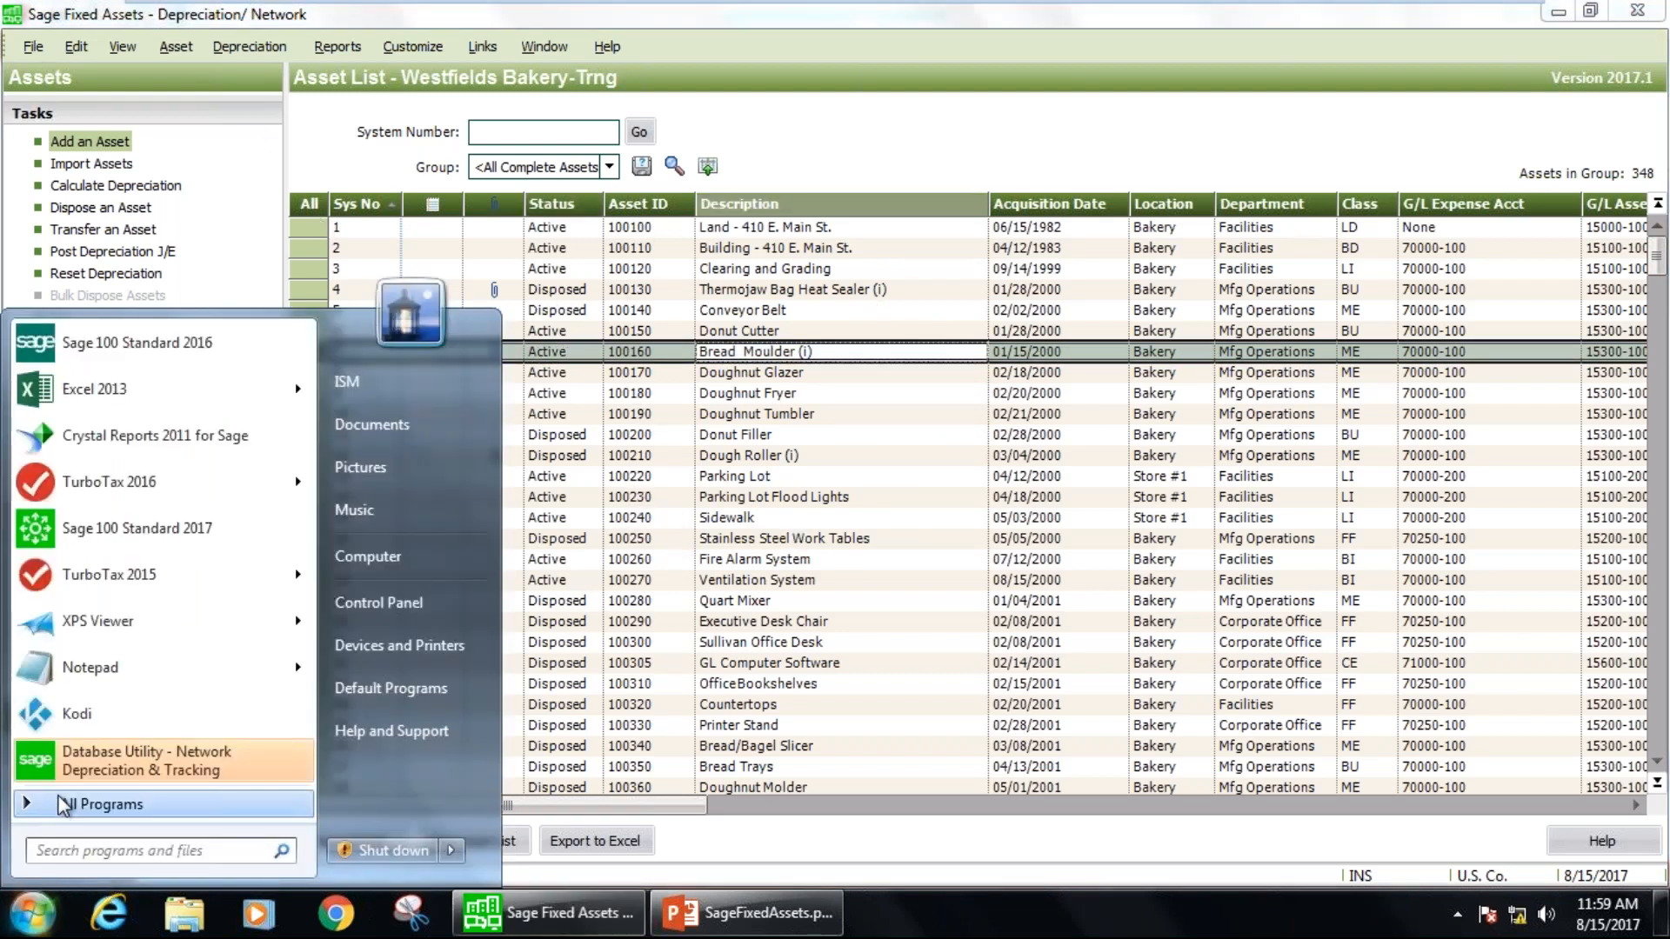
pyautogui.click(61, 801)
pyautogui.click(122, 659)
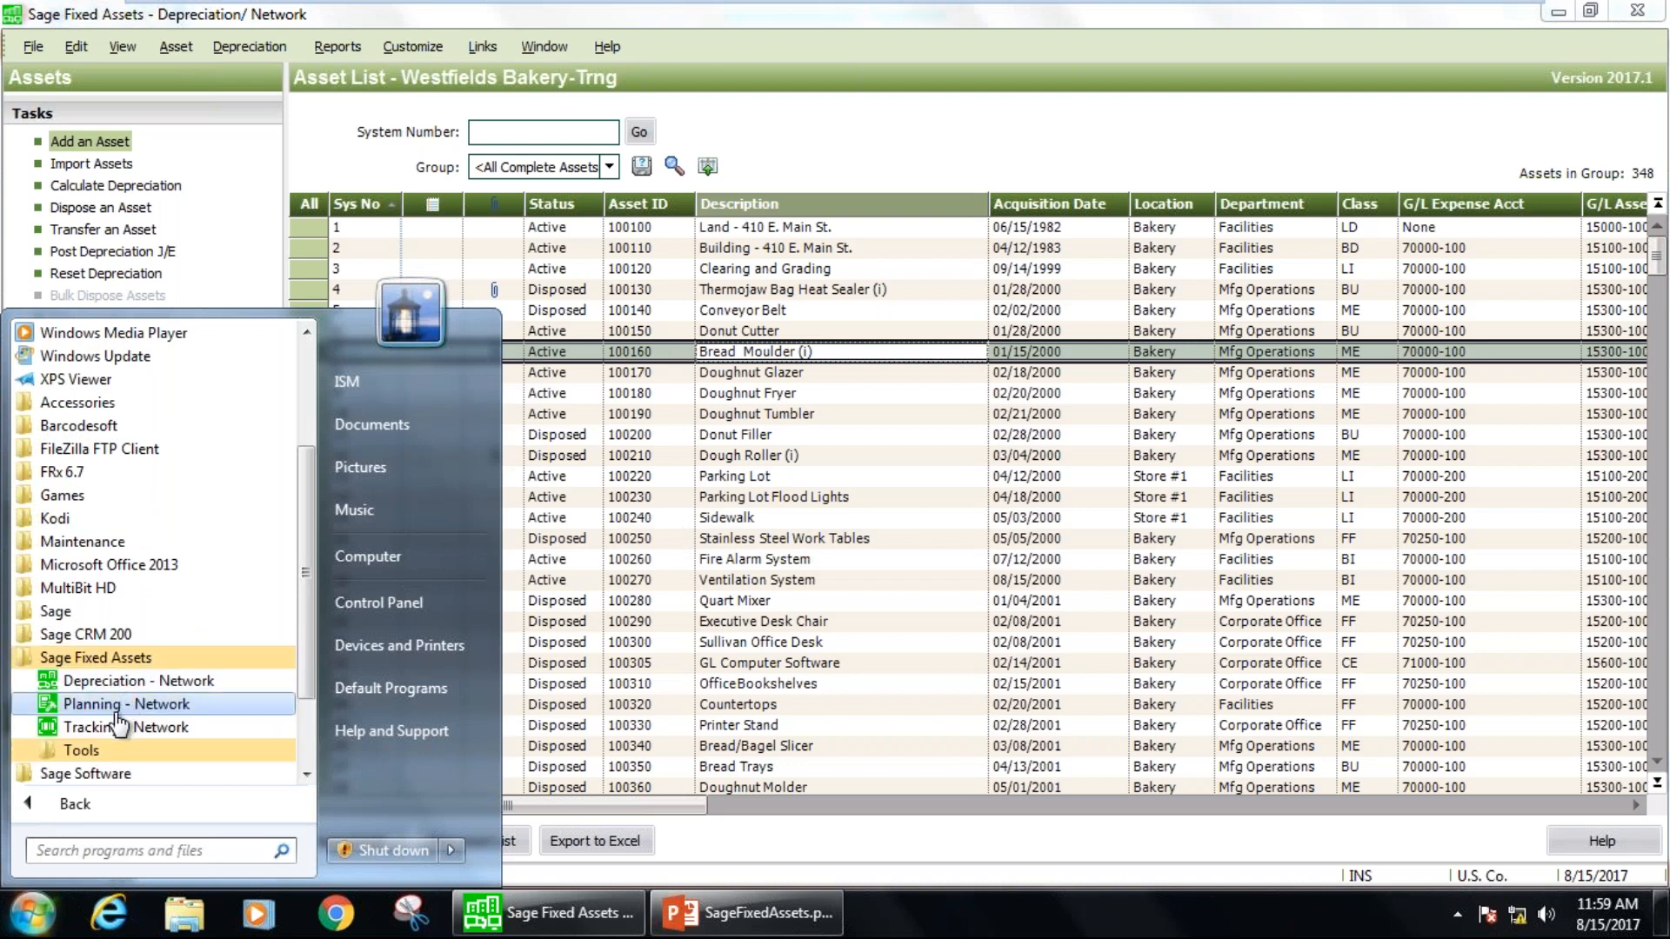
pyautogui.click(94, 705)
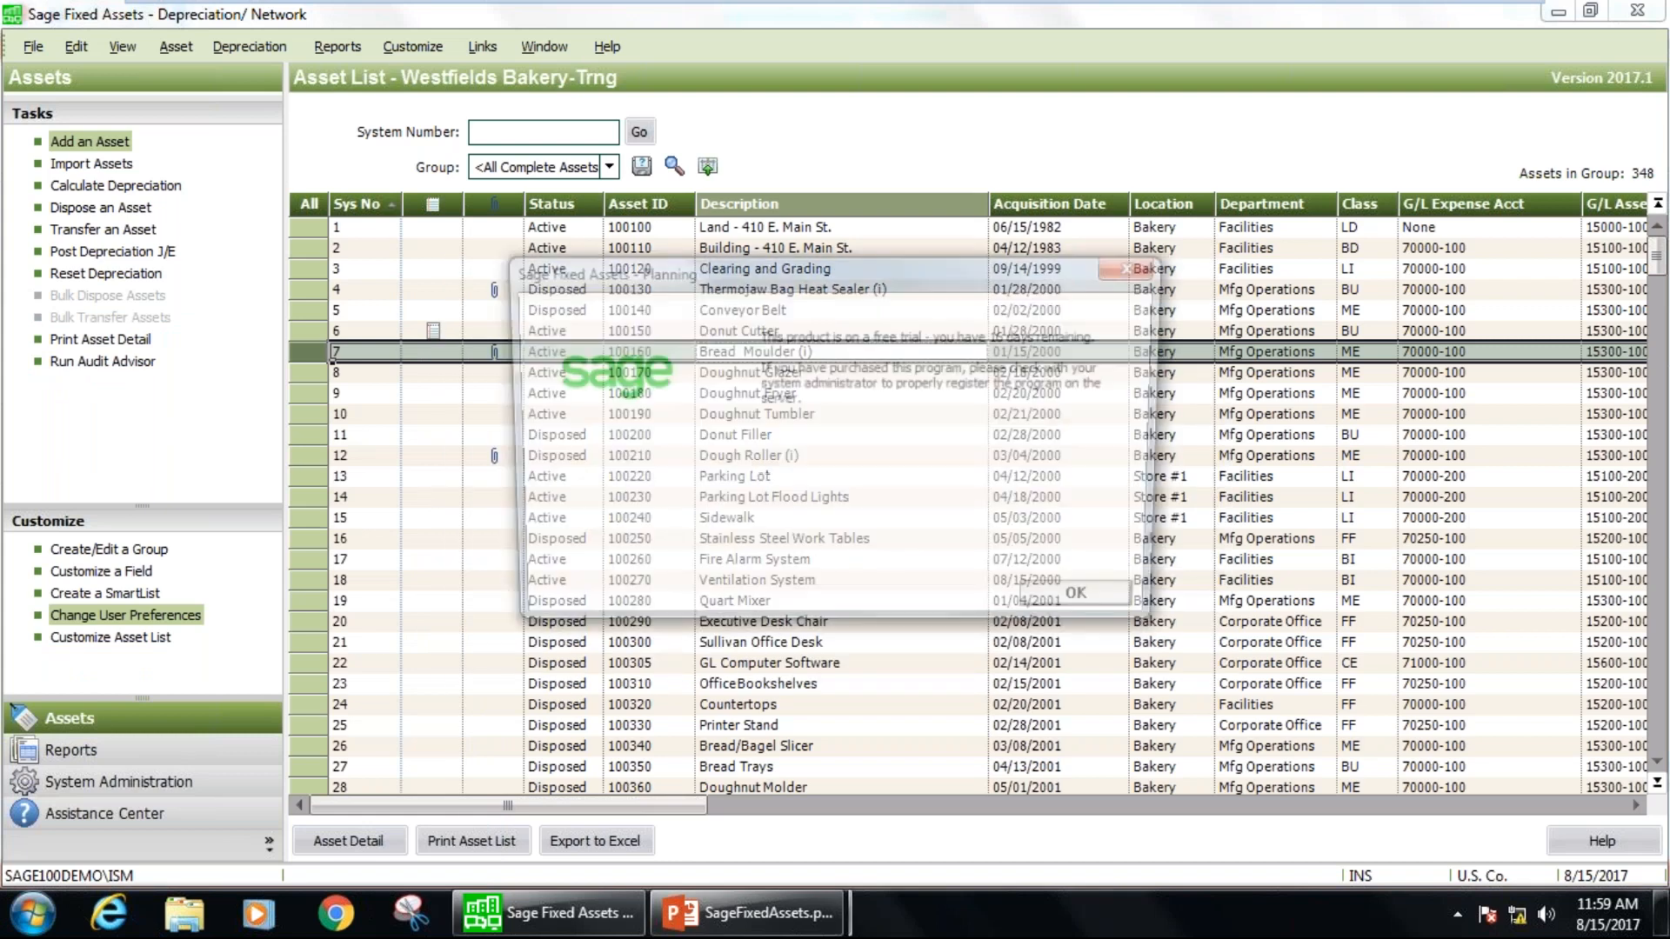
pyautogui.click(1080, 614)
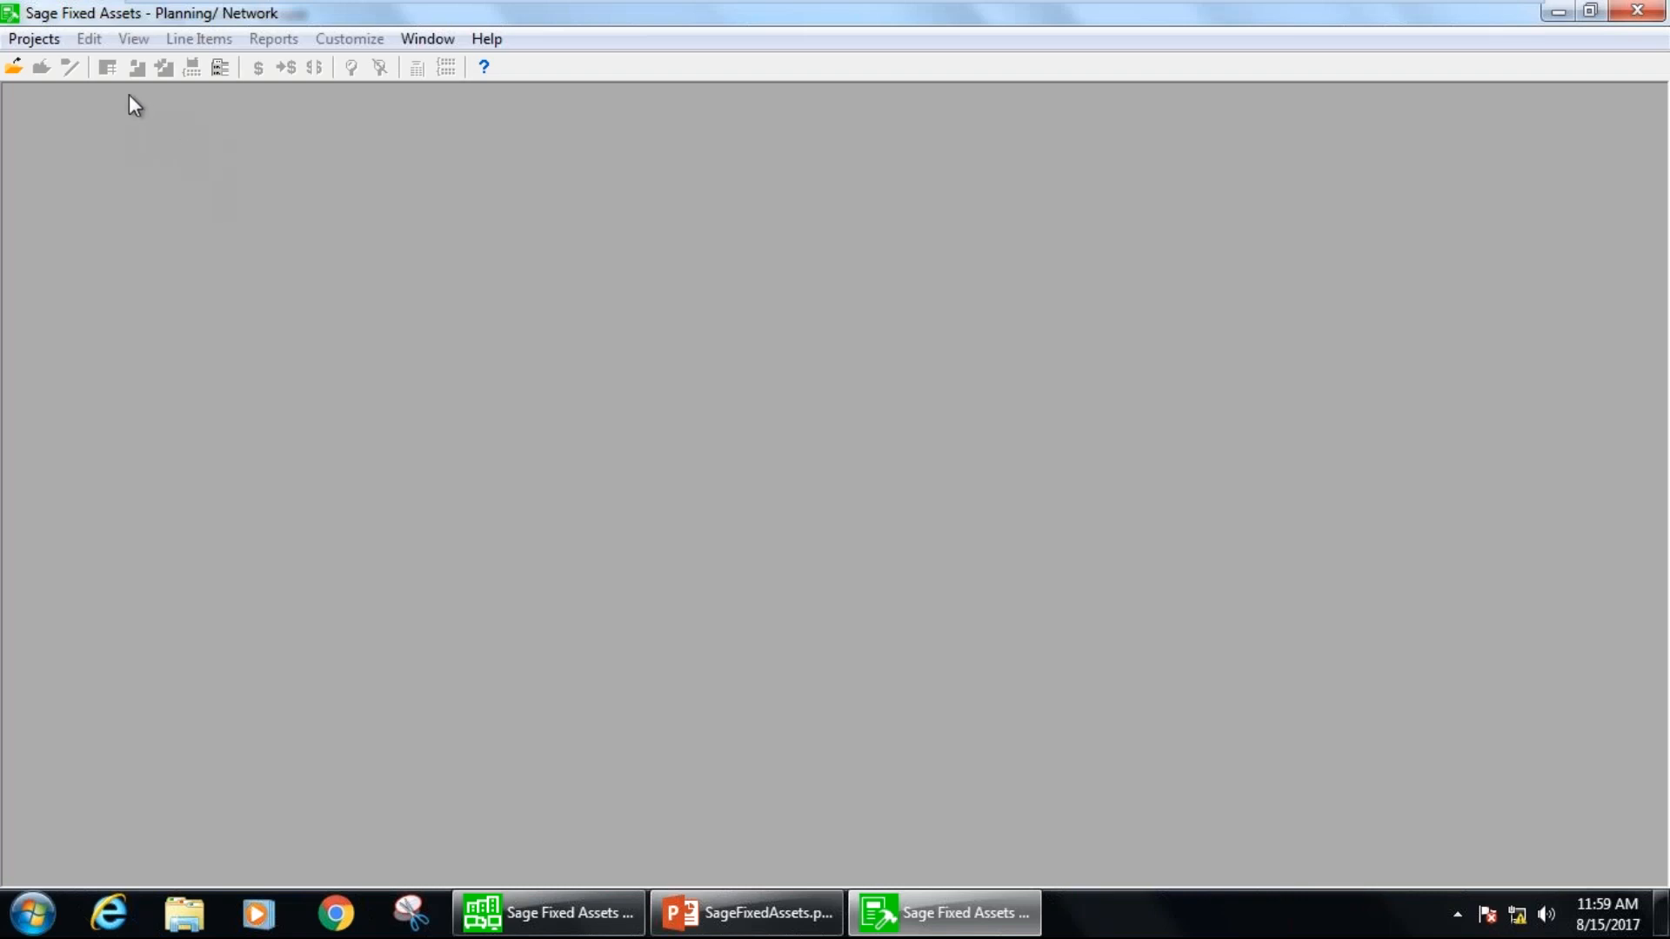
# Start a new project named "Software- Billing" in the planning database with the description "Billing Software".
pyautogui.click(56, 44)
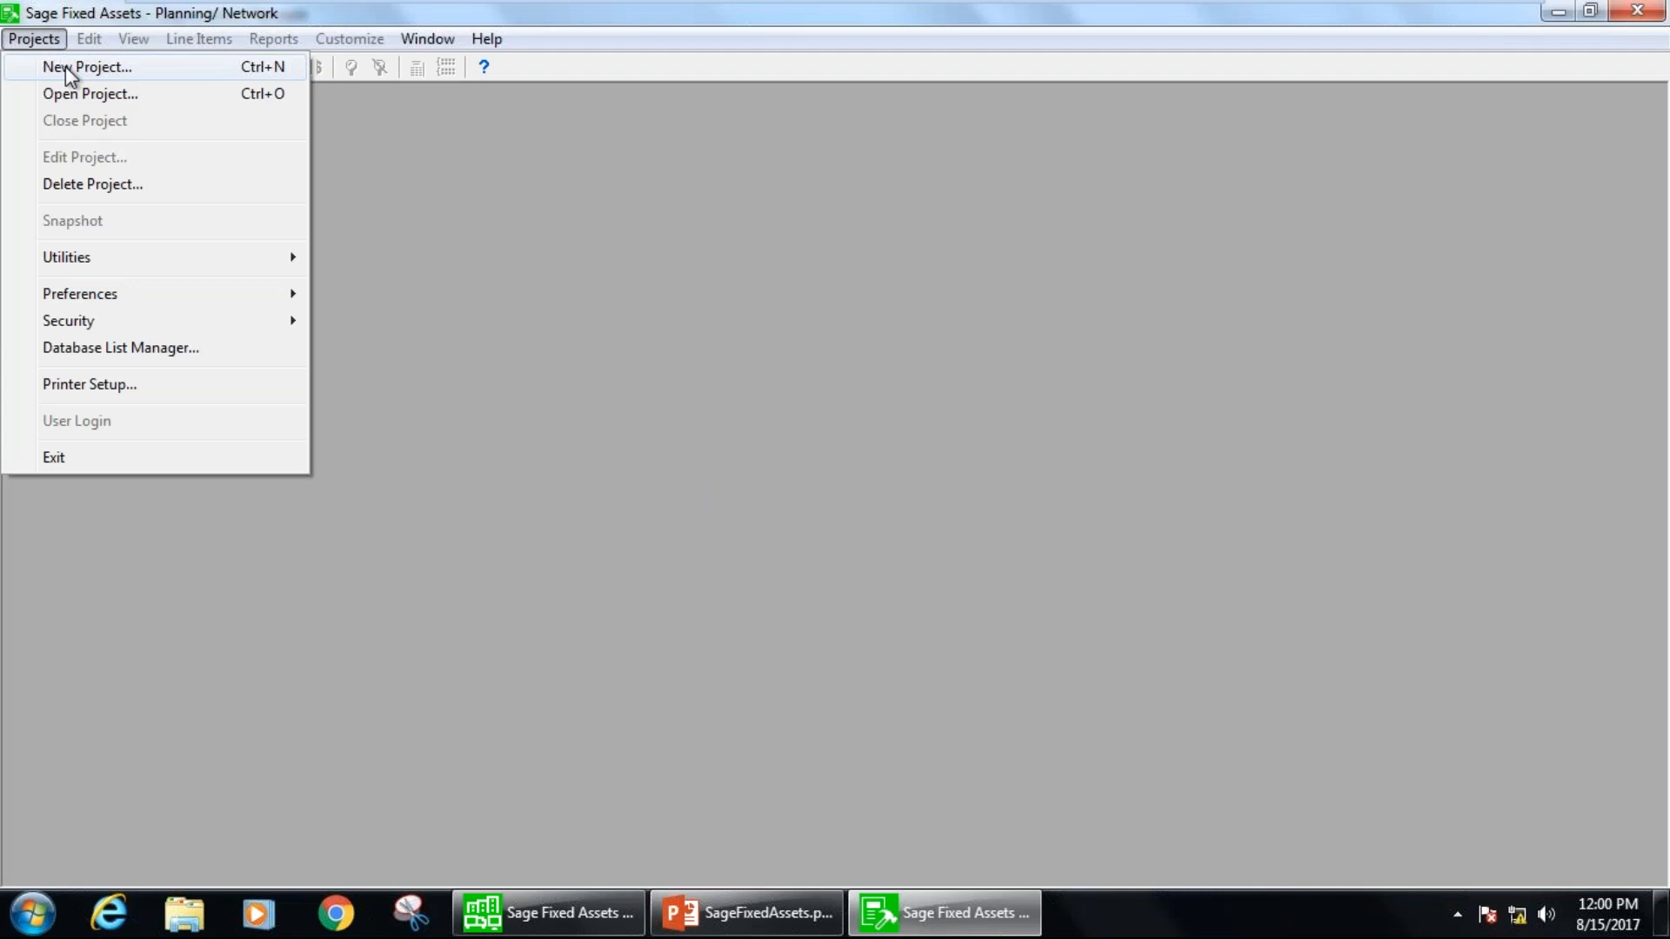
pyautogui.click(65, 66)
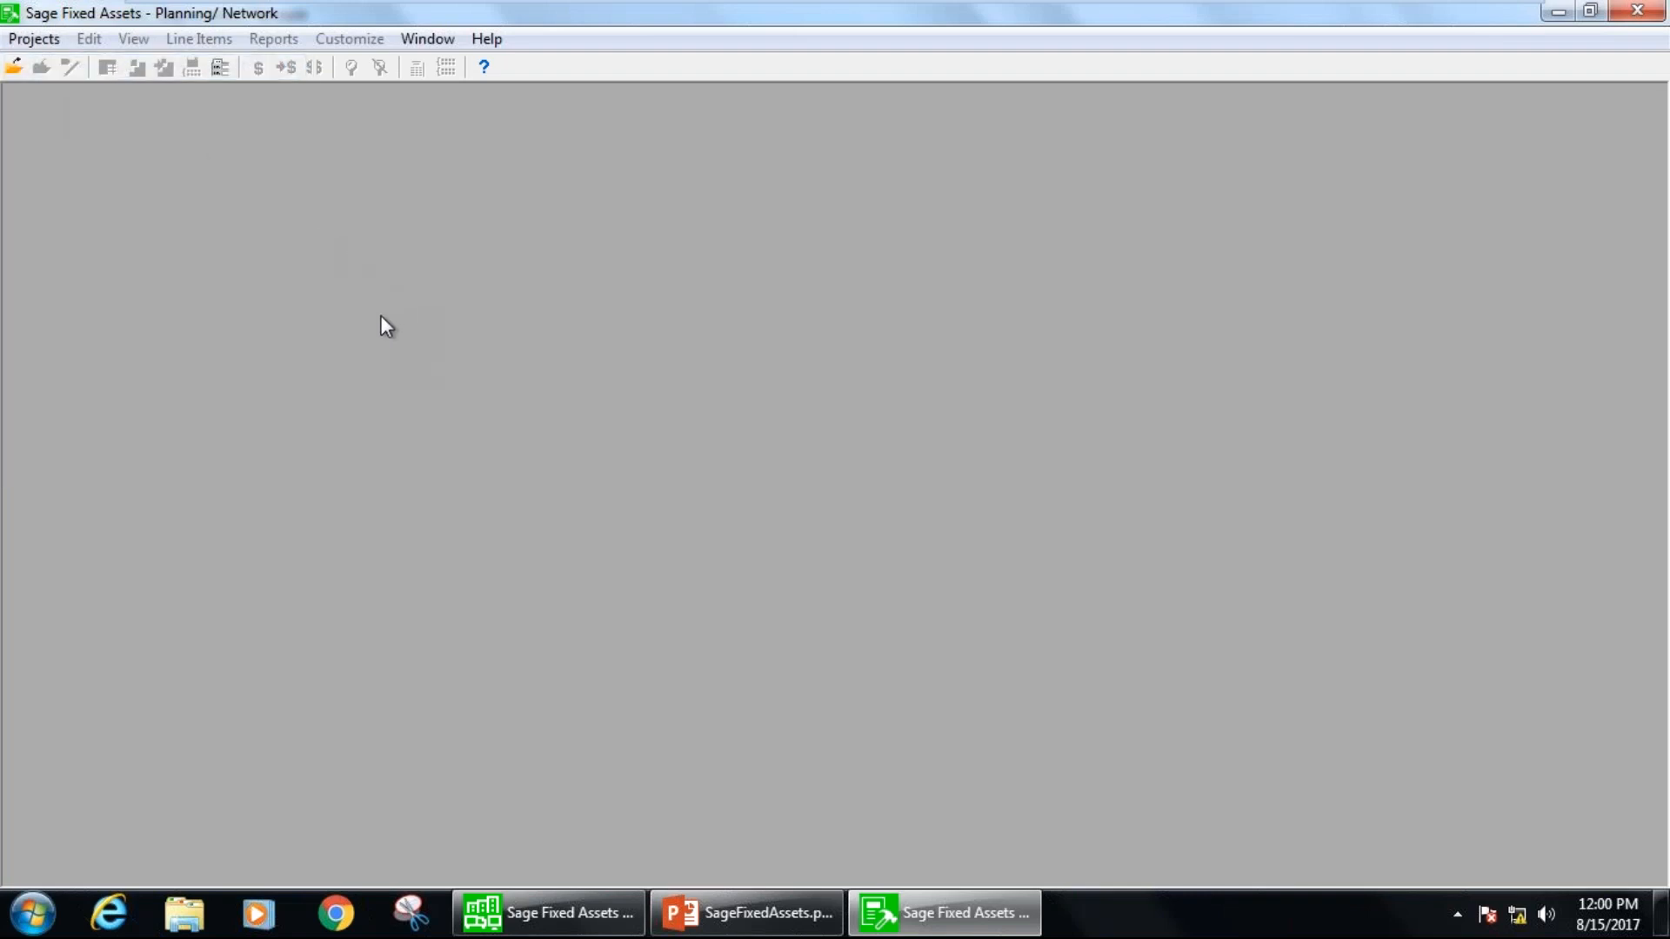
pyautogui.write('Software')
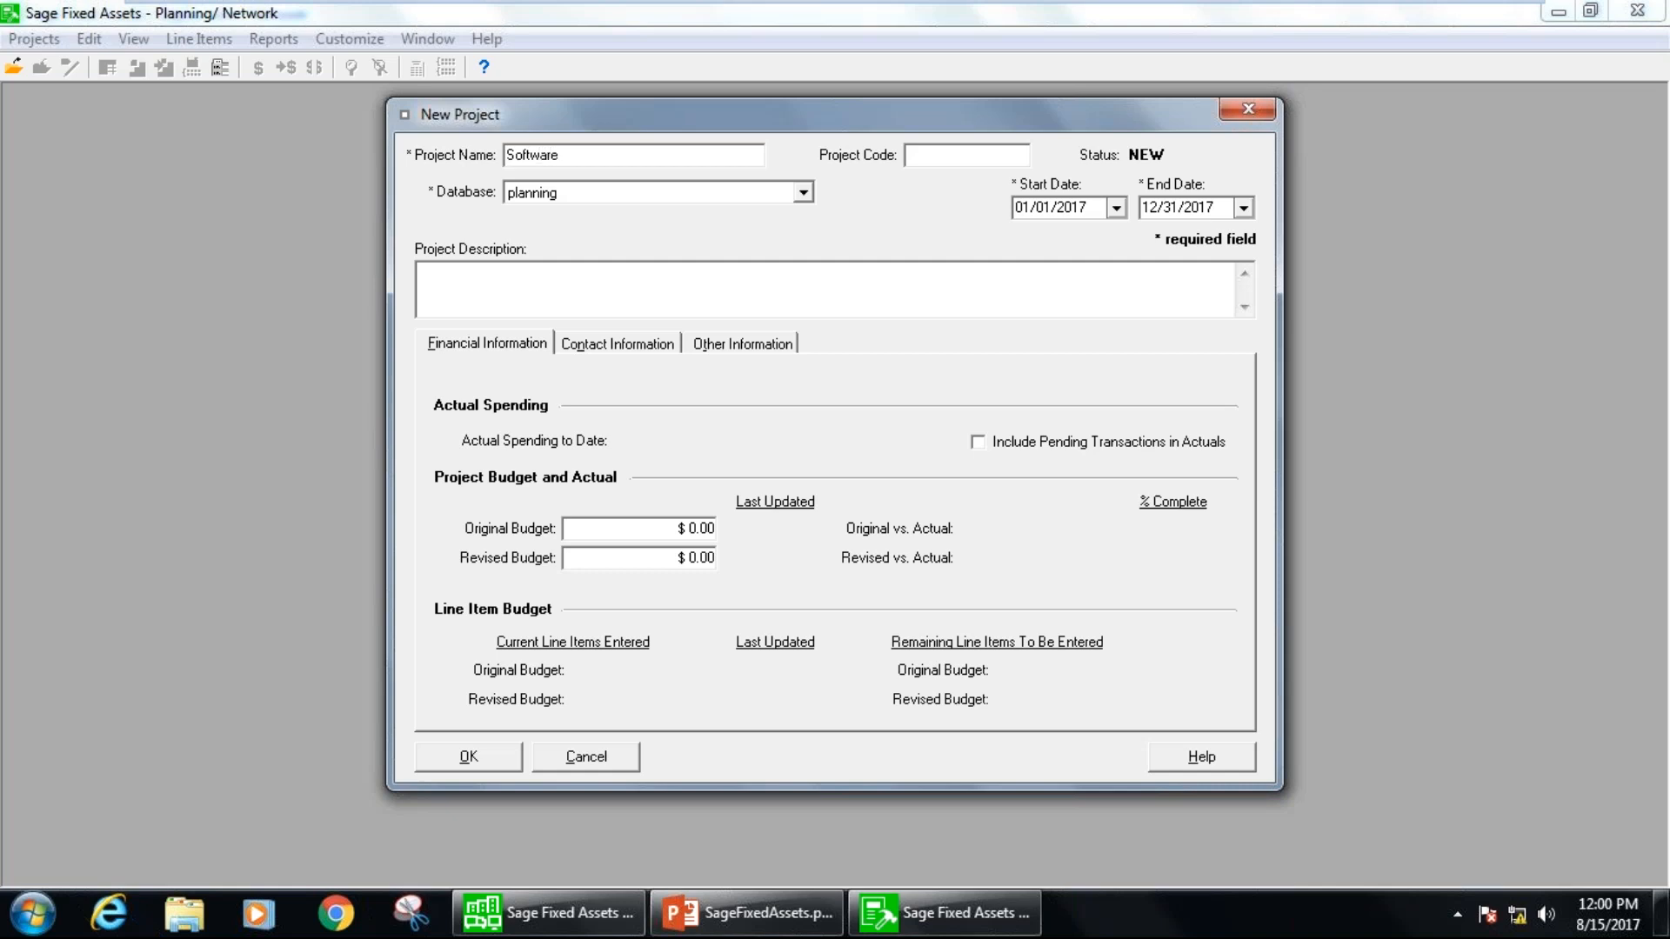
pyautogui.write('- Billing')
pyautogui.press('Tab')
pyautogui.write('Billing Software')
pyautogui.click(802, 193)
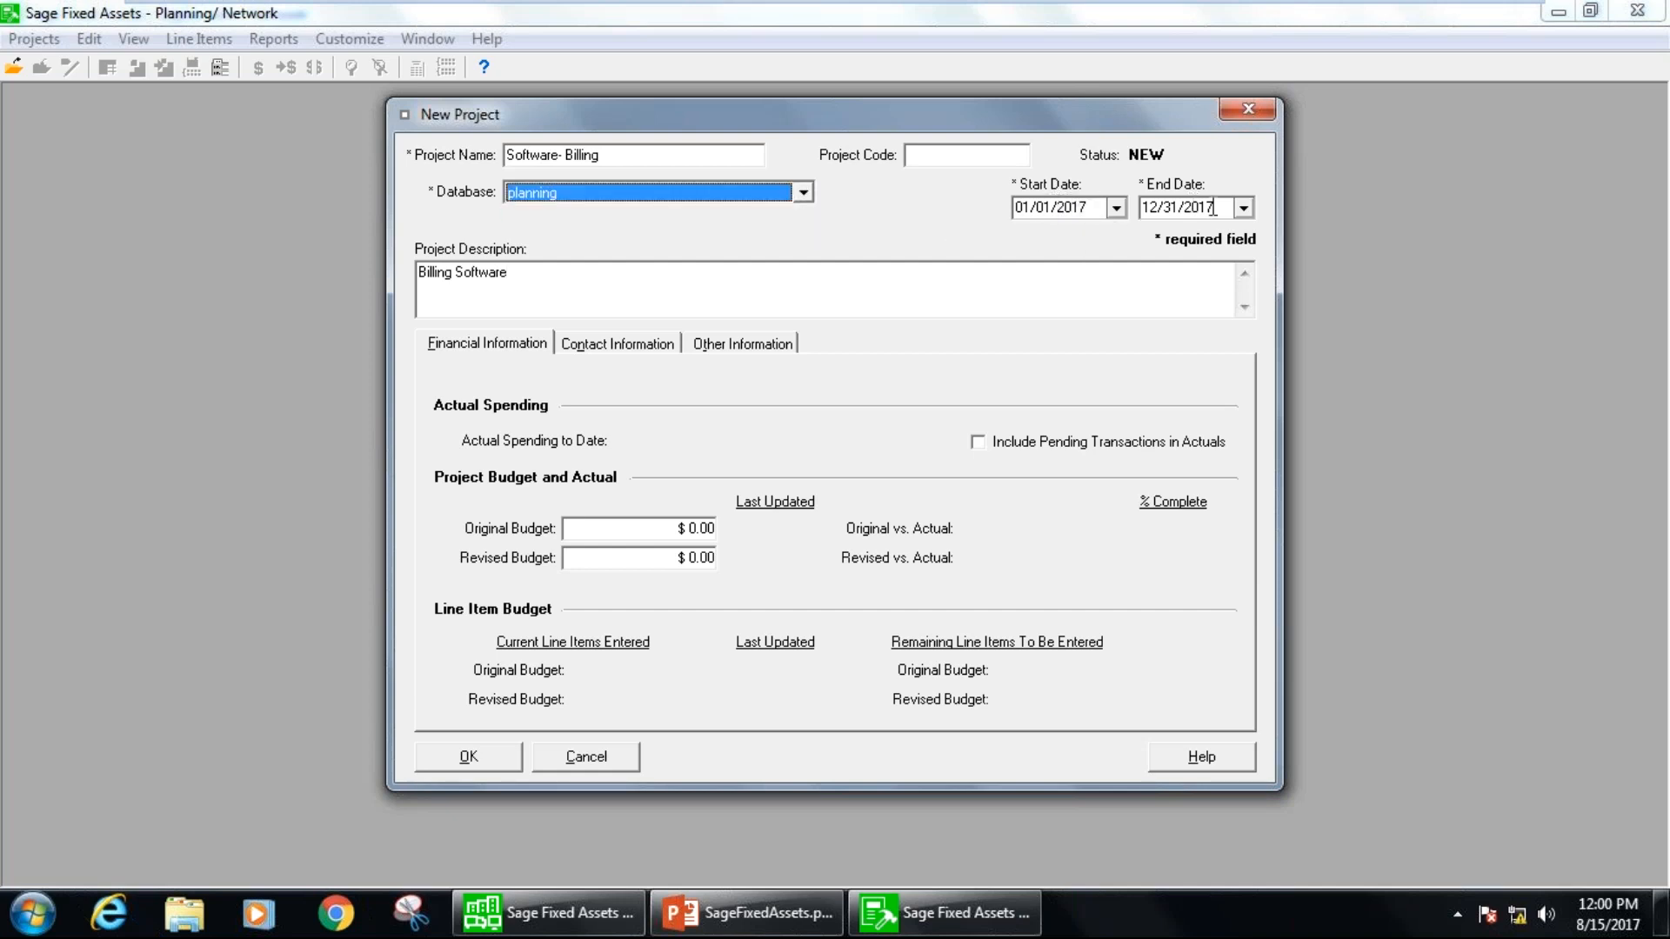
# Set the project's original and revised budgets to $500,000 each.
pyautogui.click(648, 528)
pyautogui.write('500,000')
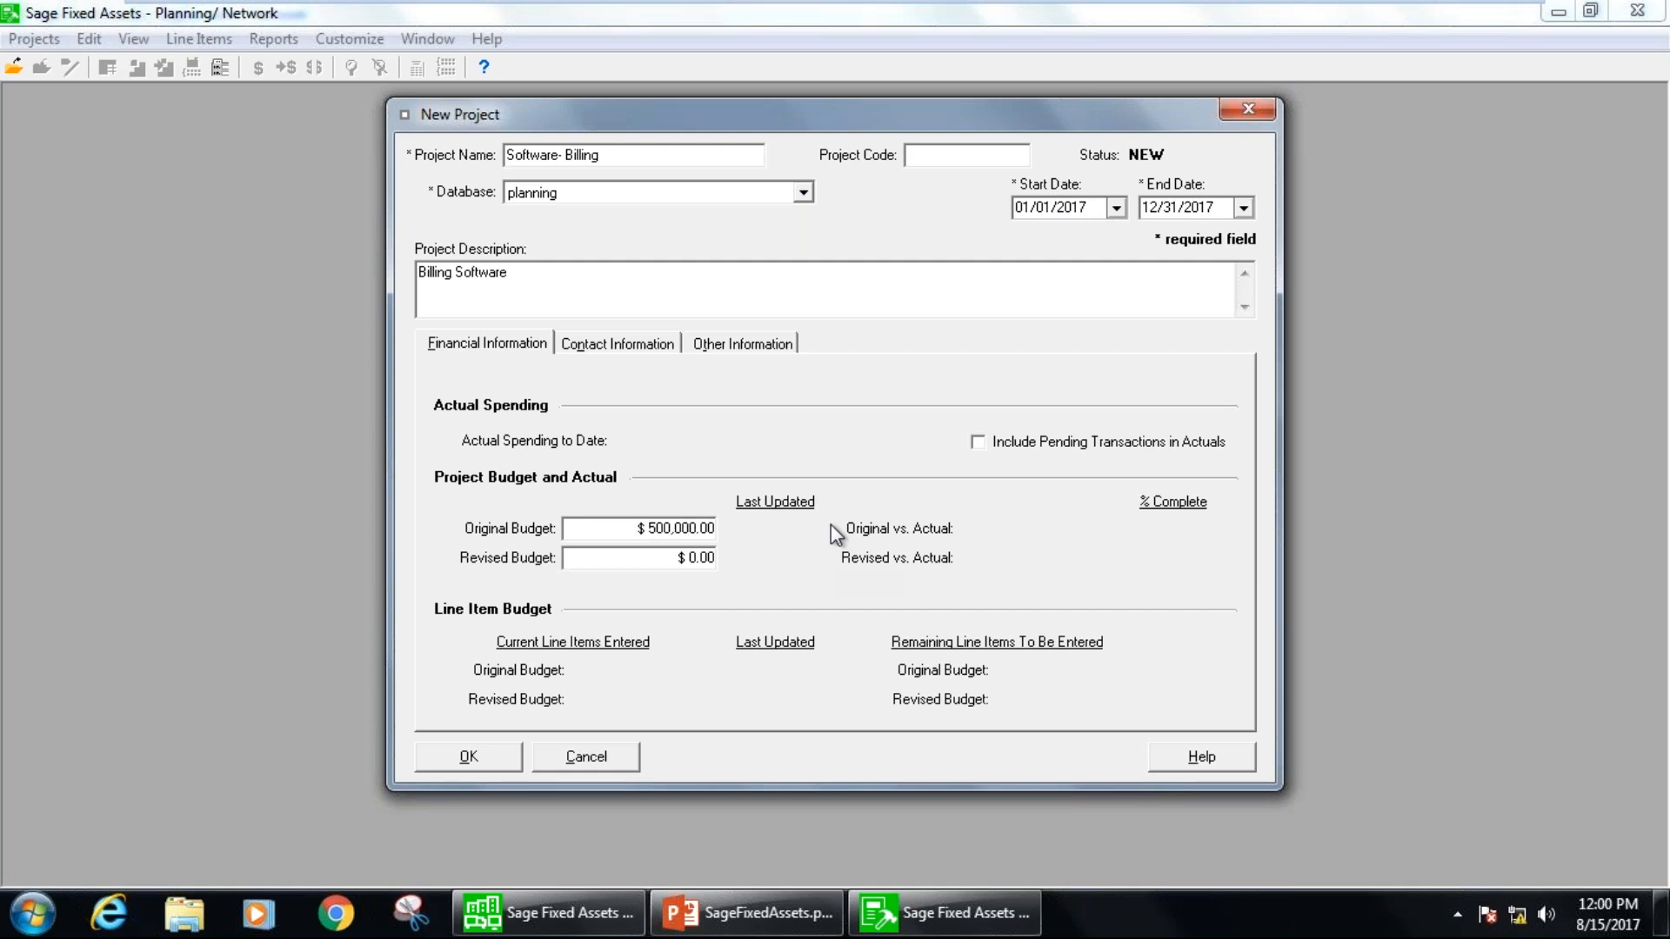
pyautogui.click(633, 558)
pyautogui.write('500000')
# Check the project's contact and other information, save the project and close its Project Snapshot.
pyautogui.click(618, 345)
pyautogui.click(702, 342)
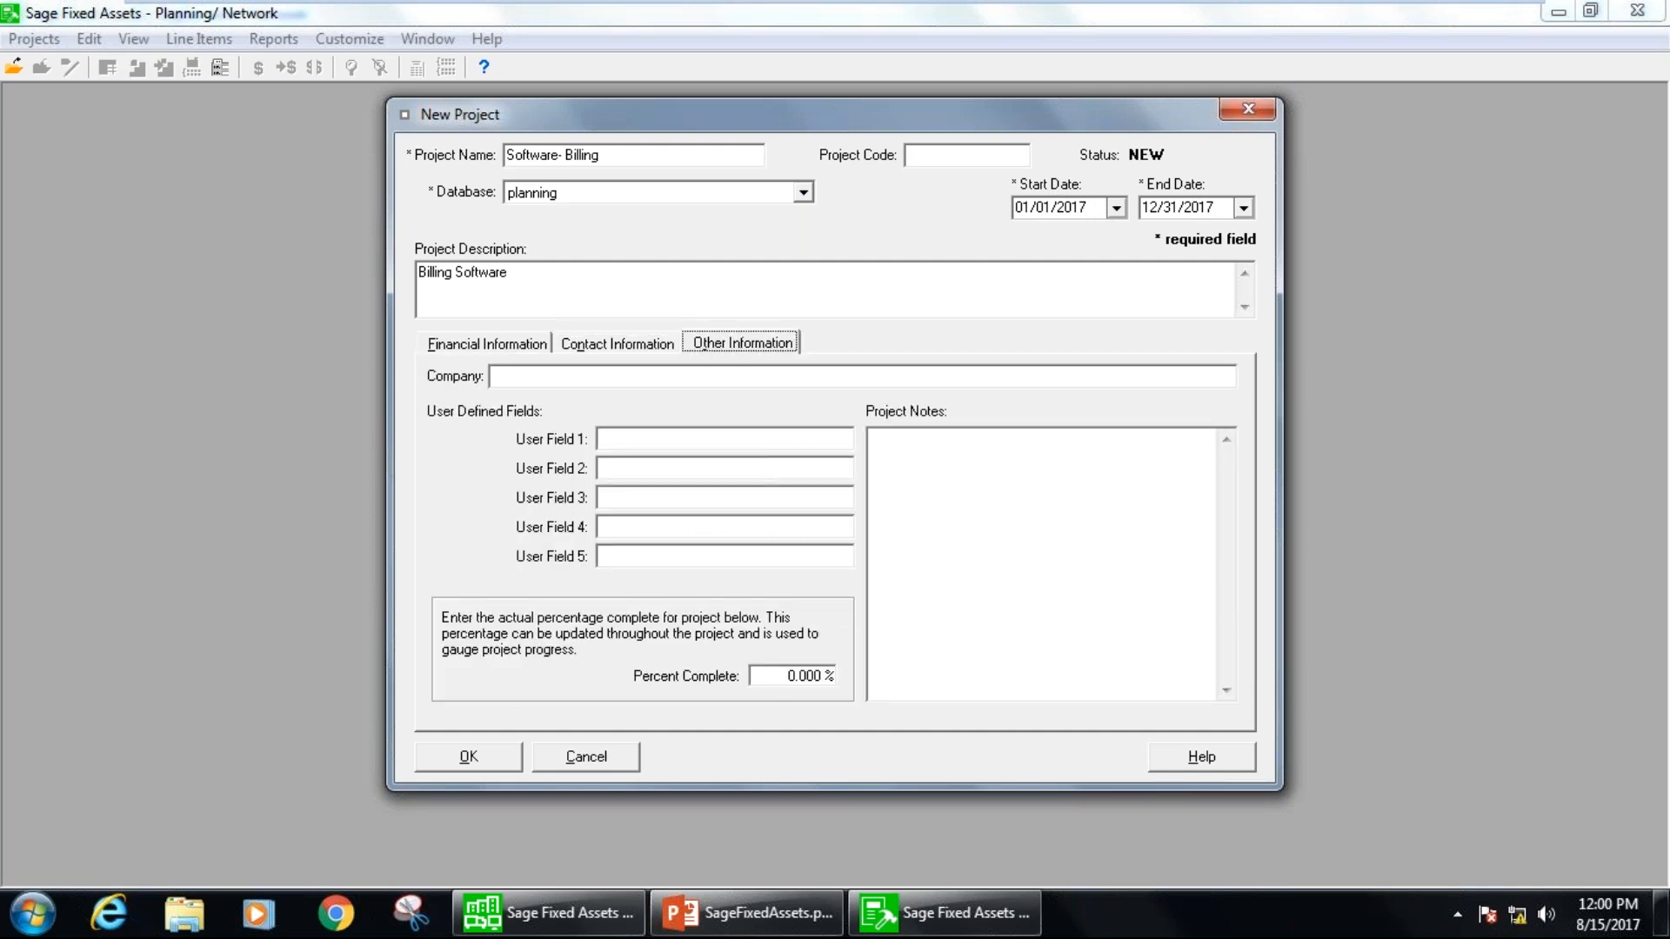
pyautogui.click(478, 348)
pyautogui.click(479, 756)
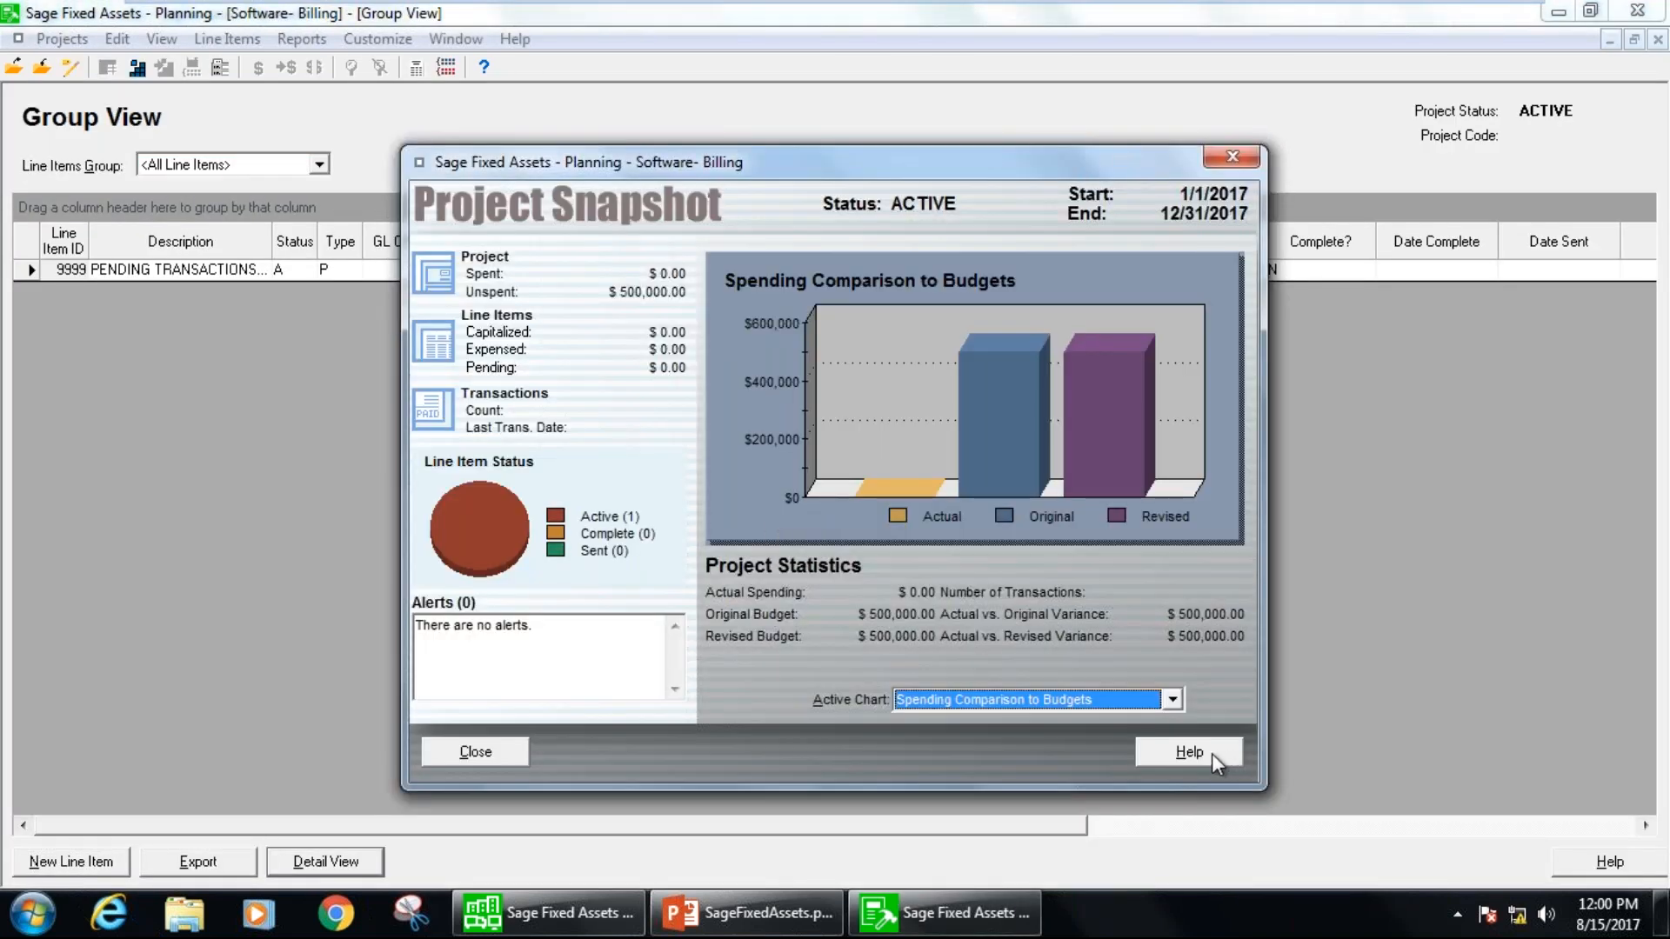
pyautogui.click(1234, 160)
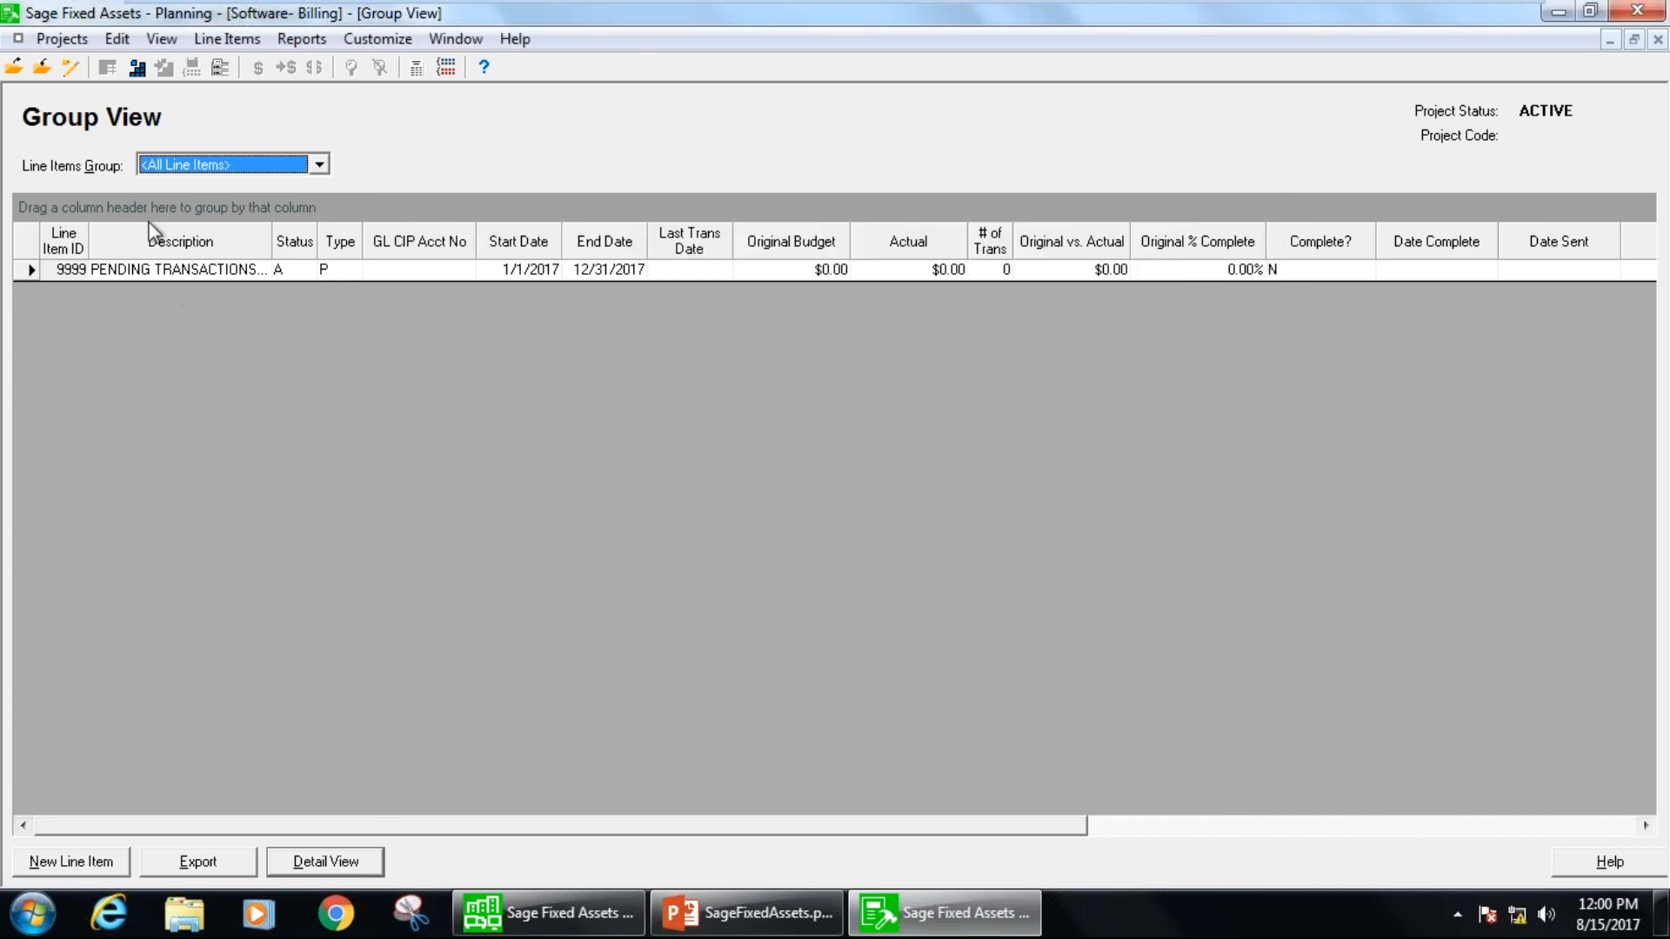
# Begin a new line item in the project and view the line item types, keeping Capitalize.
pyautogui.click(70, 41)
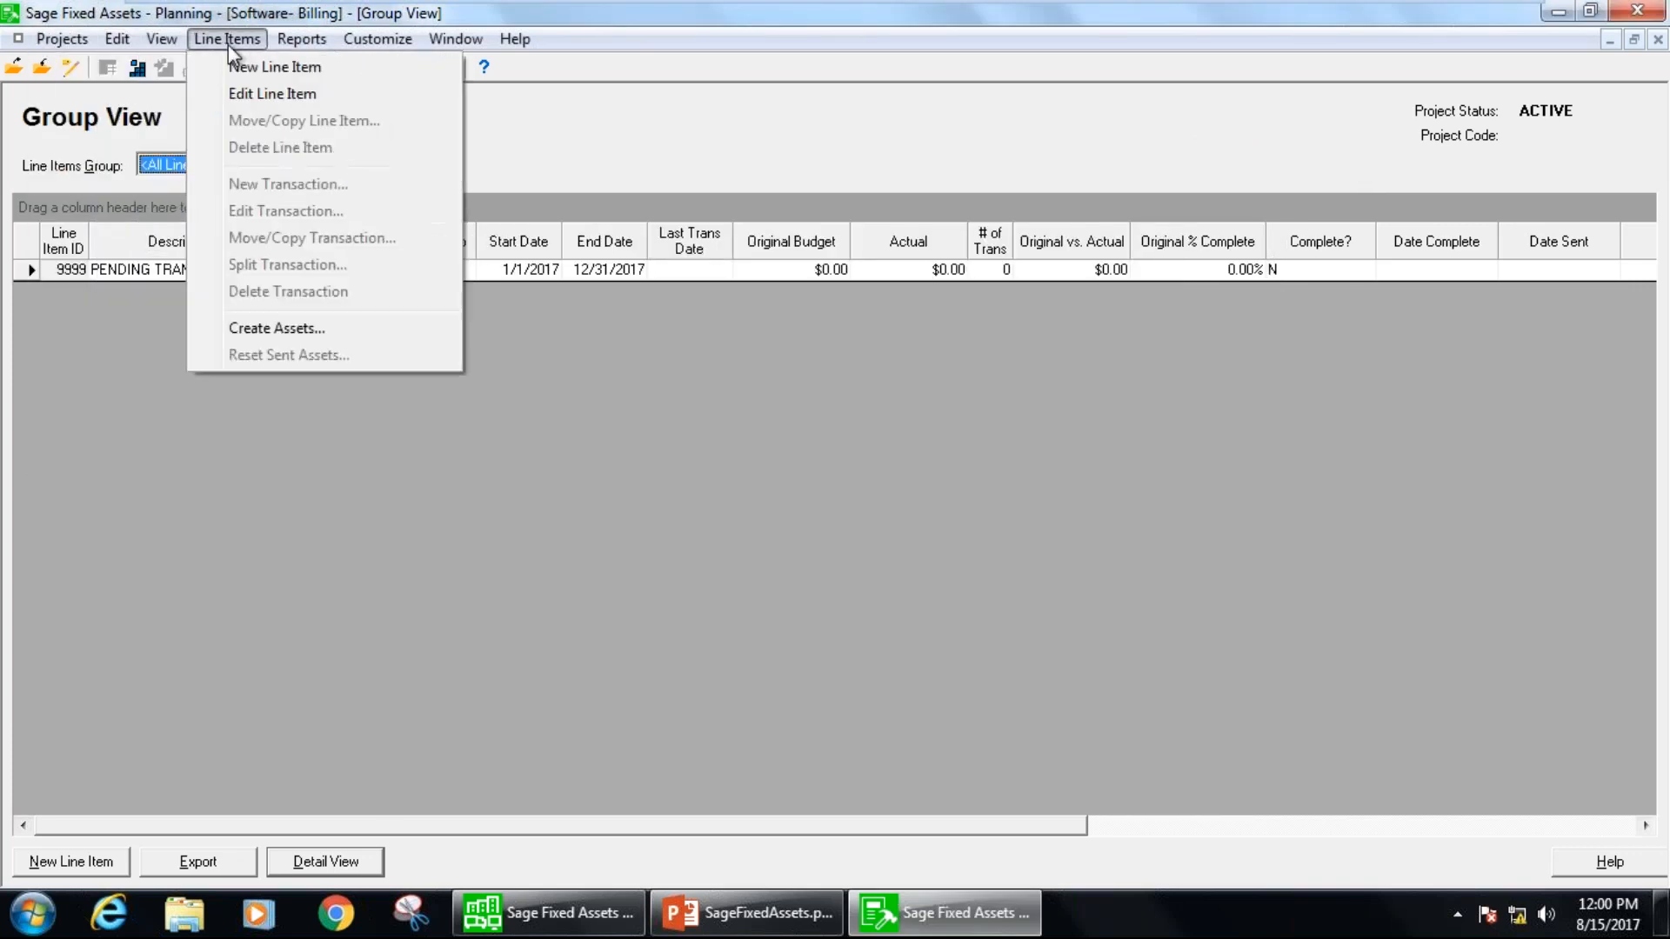
pyautogui.click(239, 65)
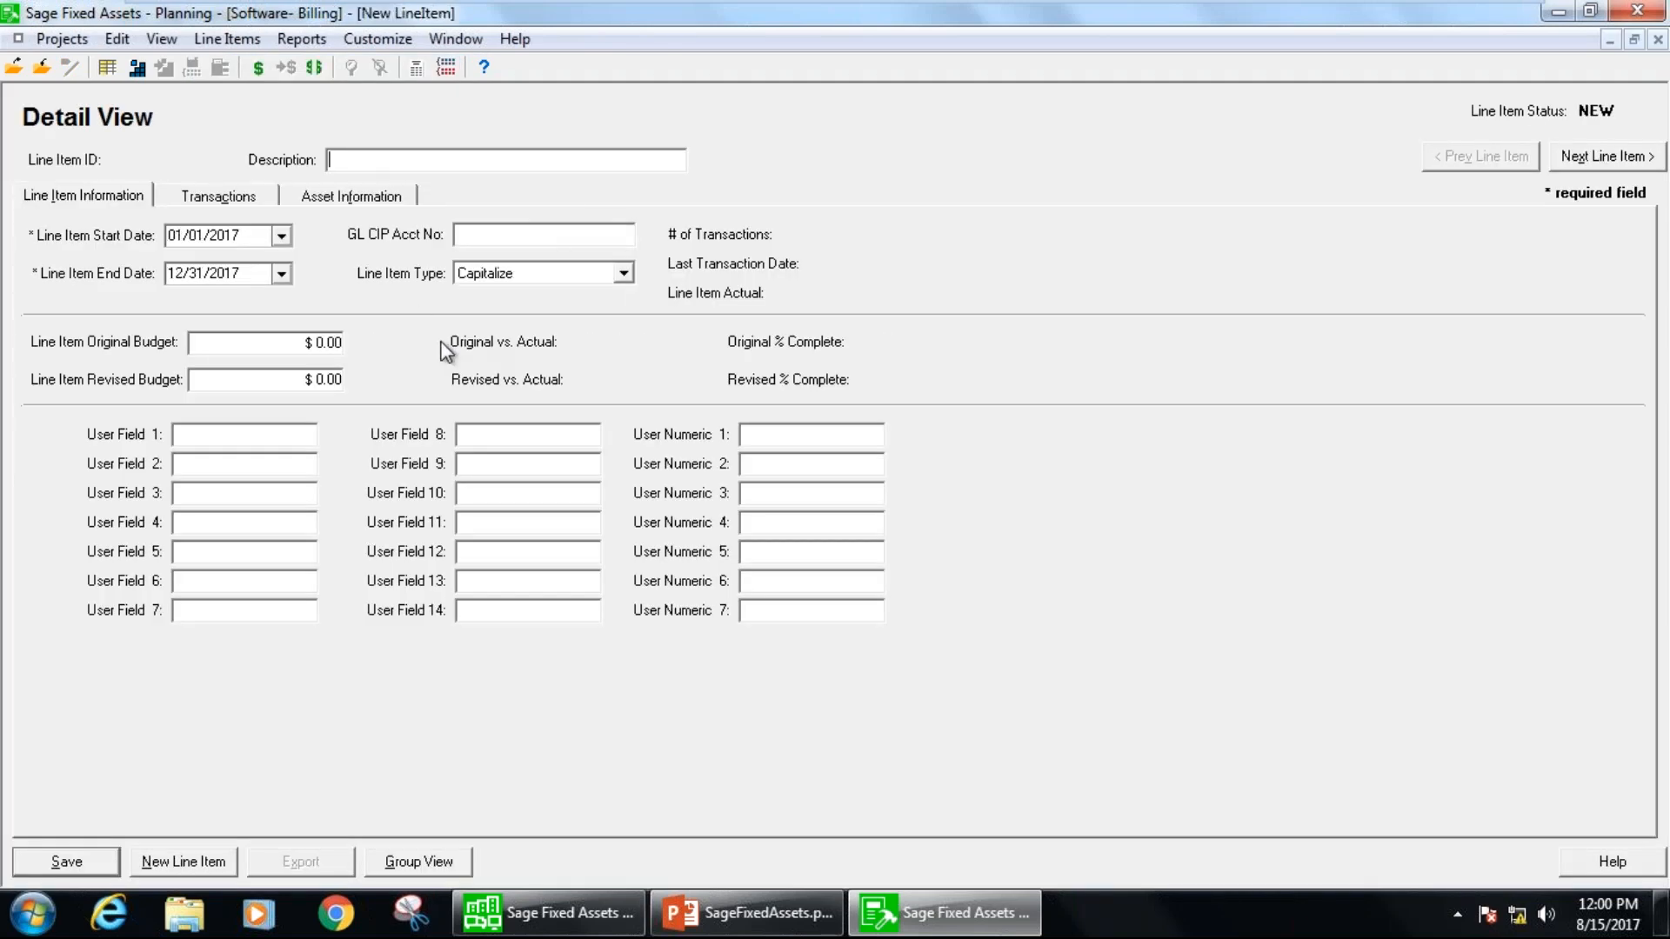
pyautogui.click(623, 274)
pyautogui.click(623, 279)
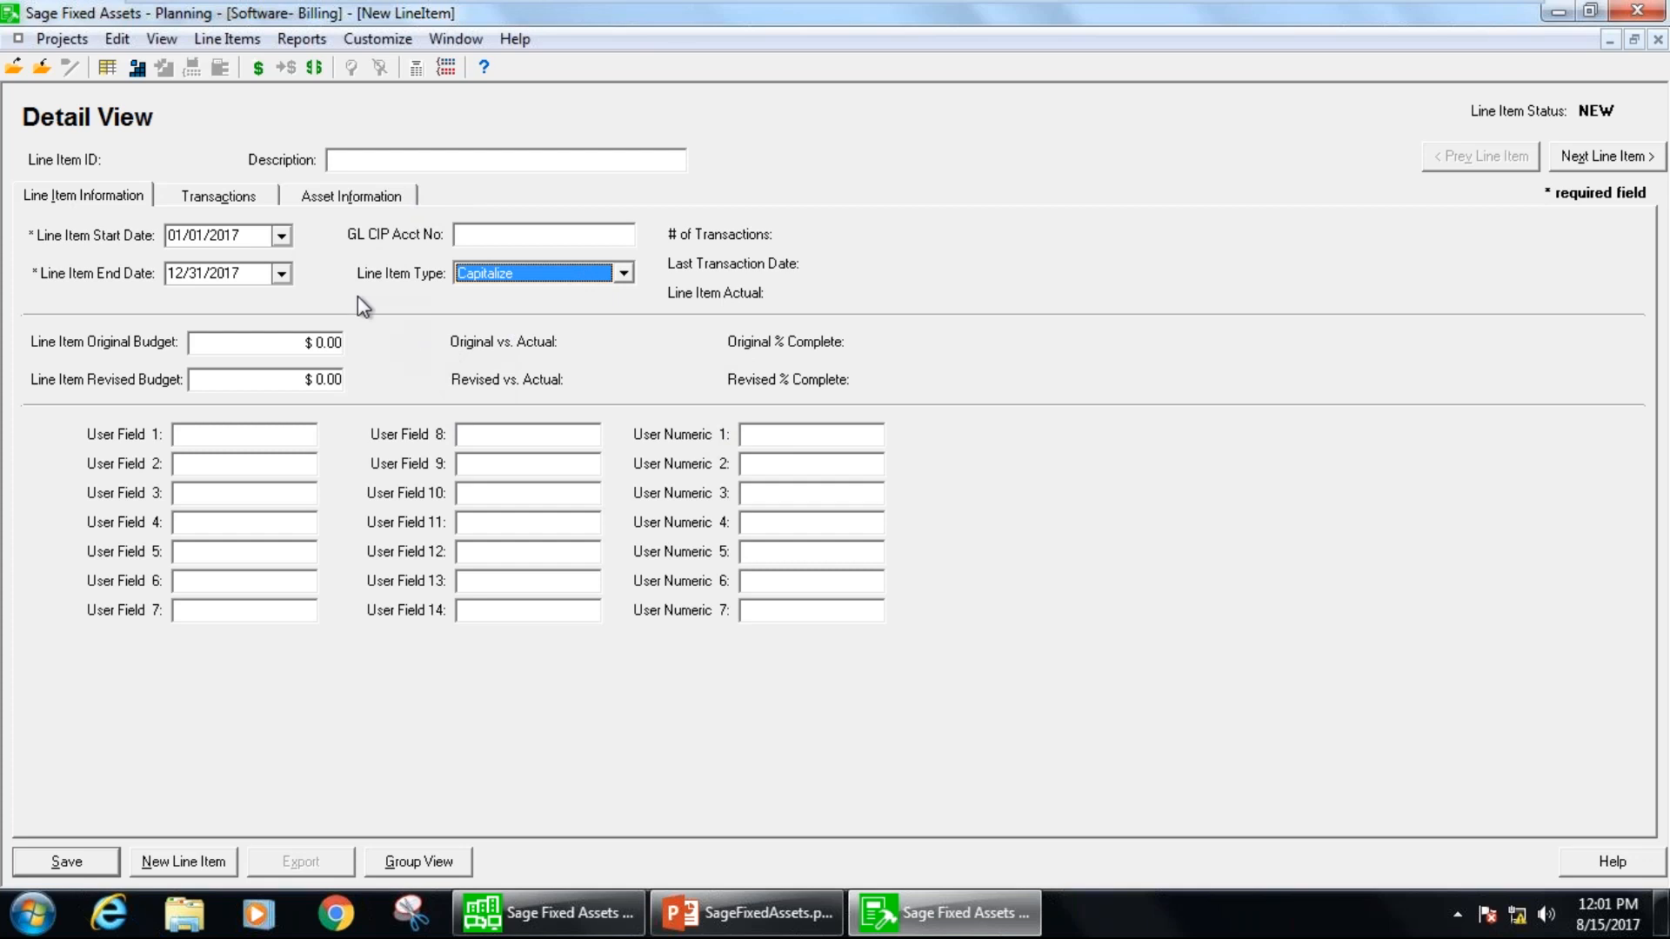
# Look through the new line item's transactions and asset information, and return to the line item information.
pyautogui.click(208, 200)
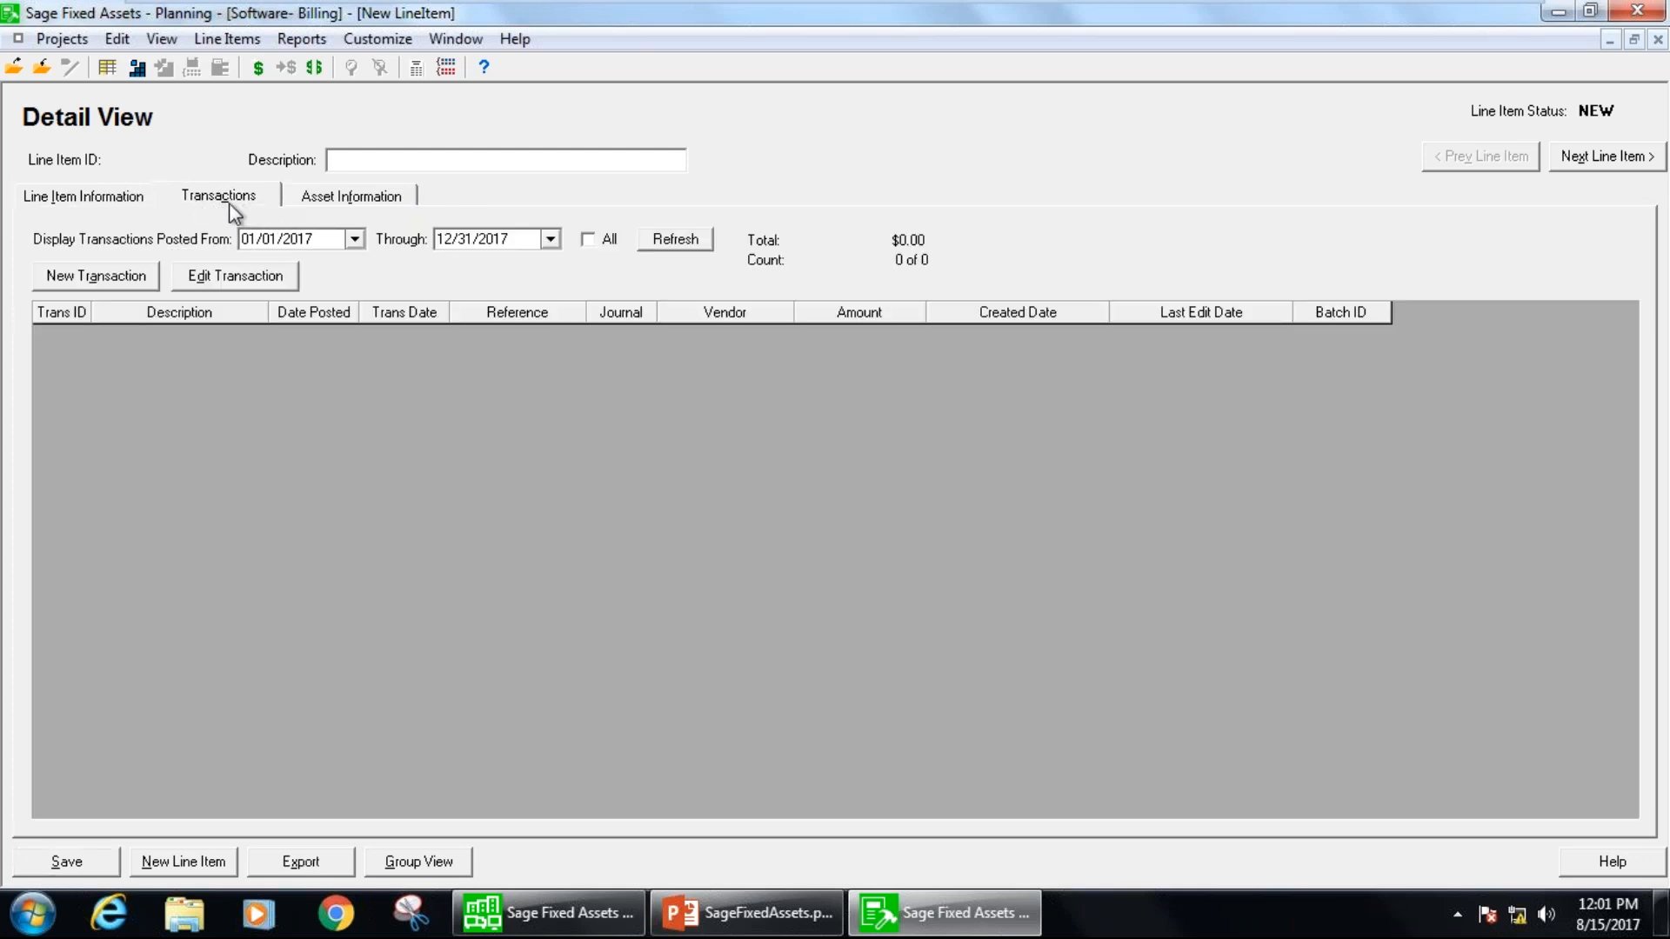
pyautogui.click(131, 200)
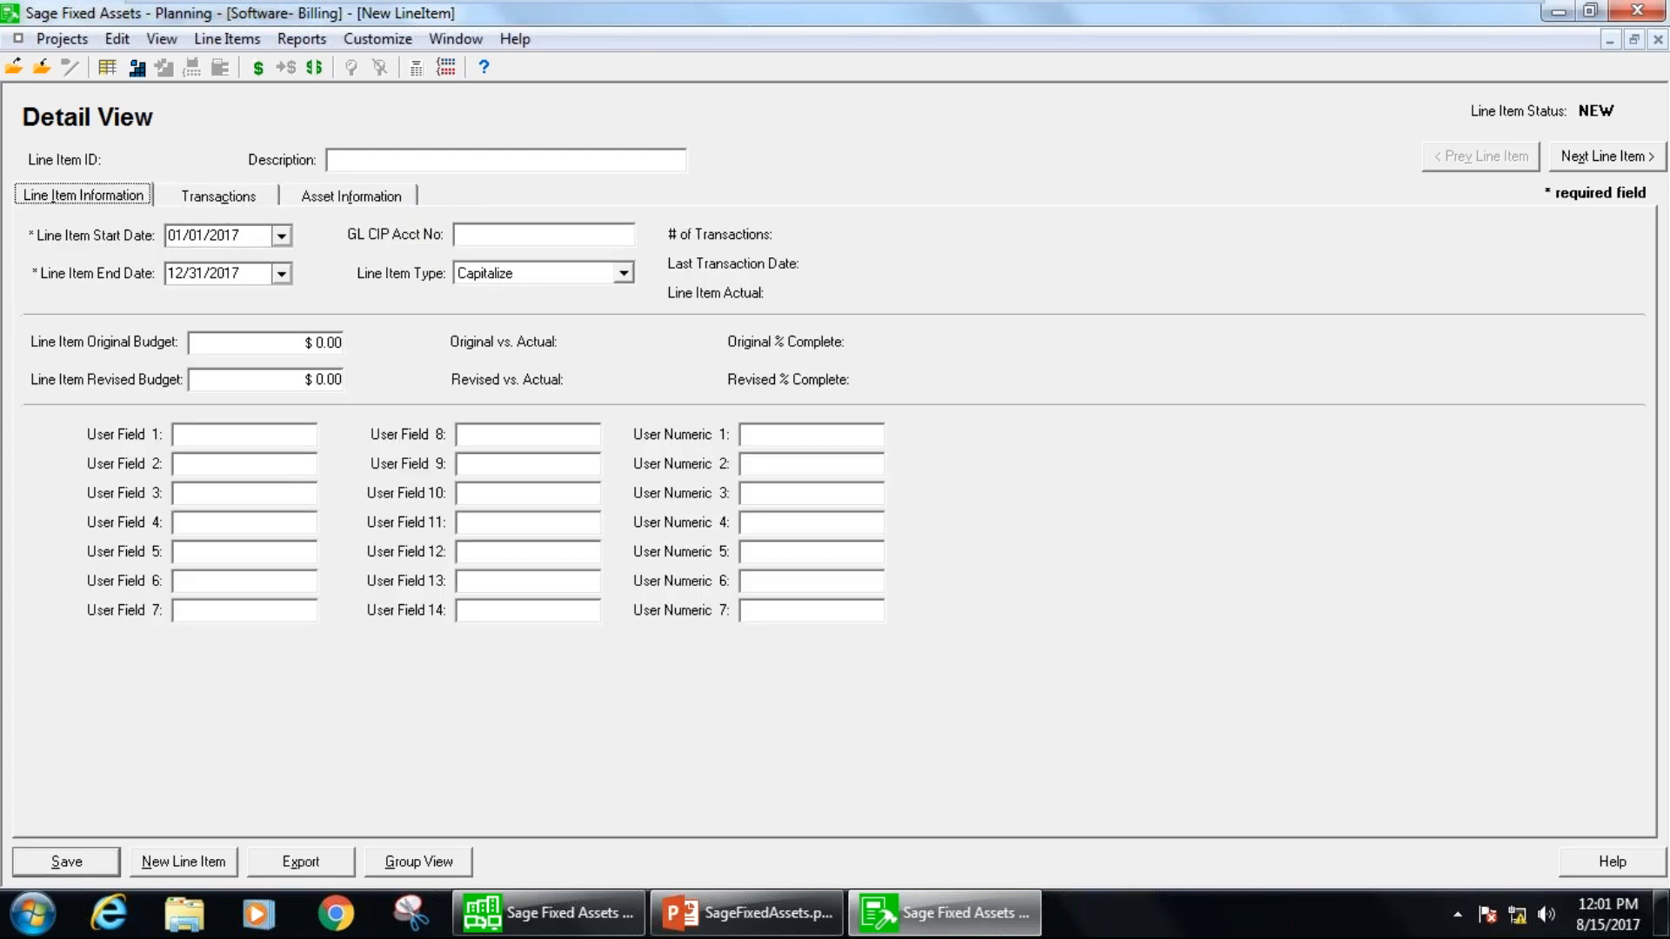
pyautogui.click(218, 196)
pyautogui.click(334, 199)
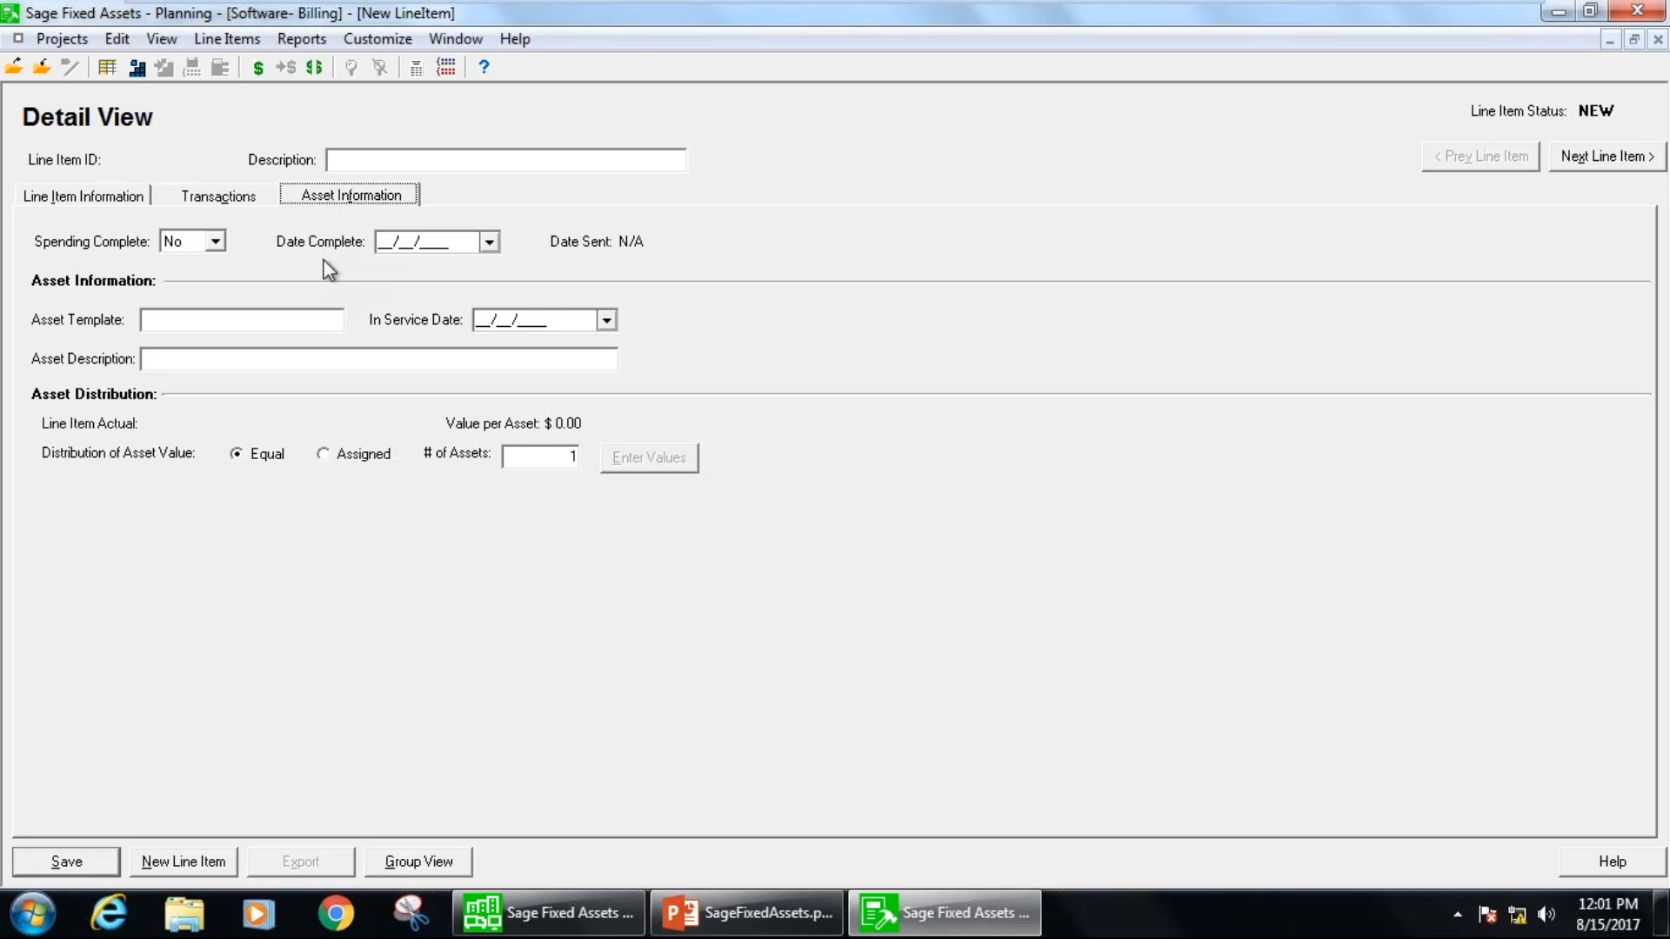
pyautogui.click(139, 198)
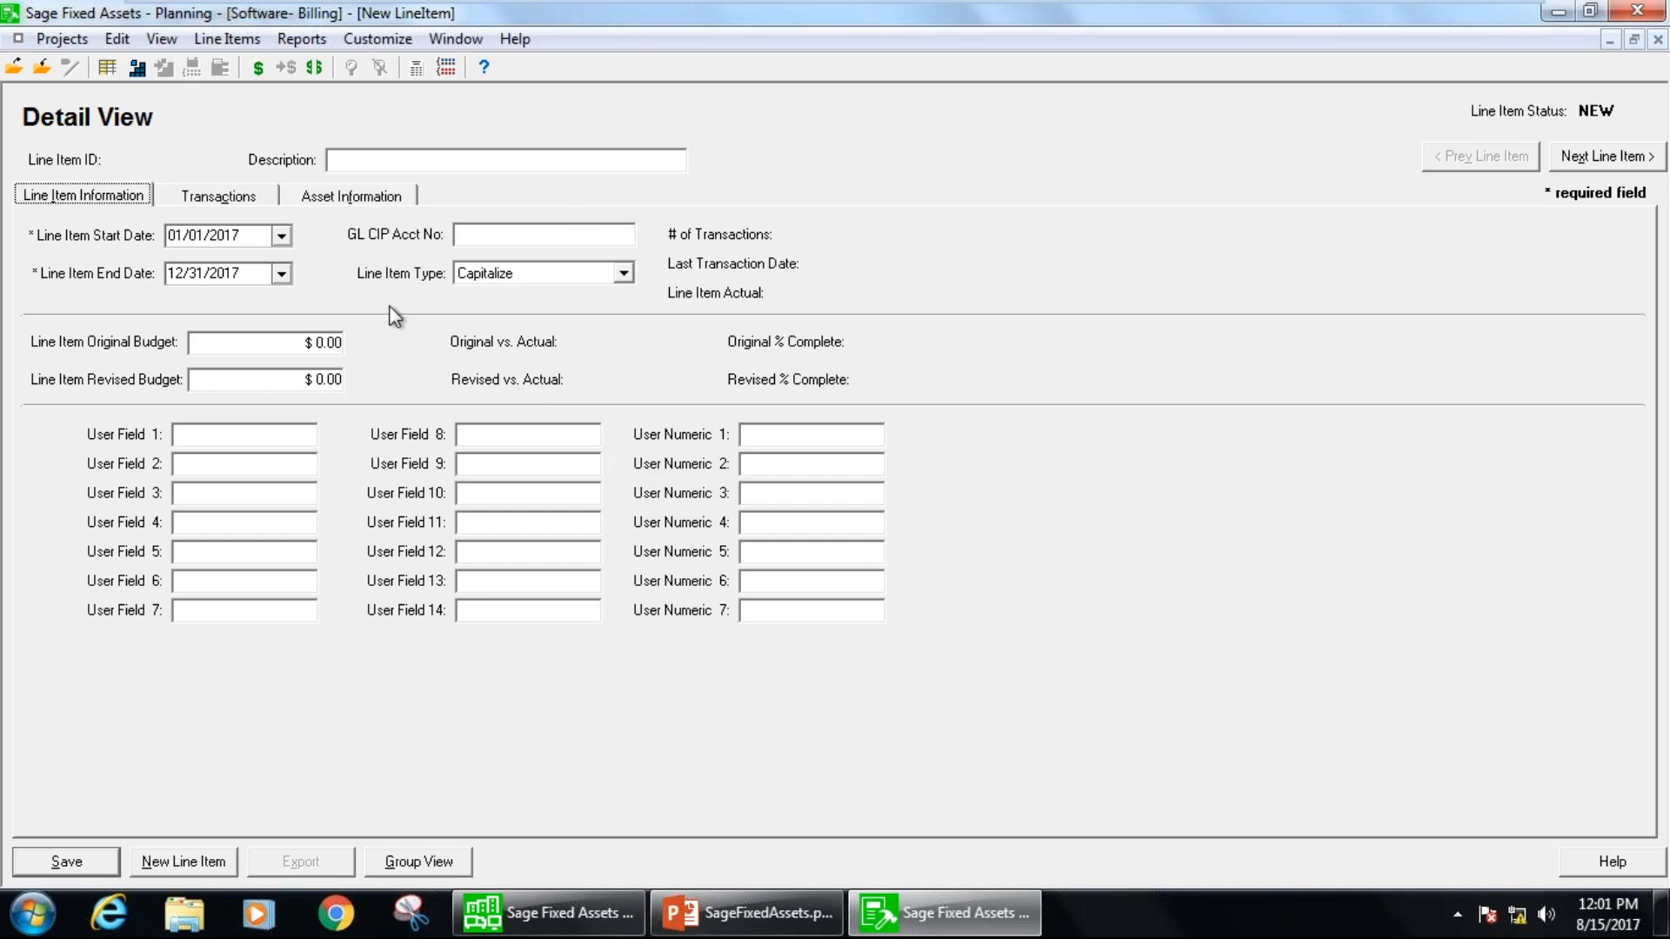
# View the asset list in Sage Fixed Assets Depreciation, return to Planning and close it without saving the line item.
pyautogui.click(558, 918)
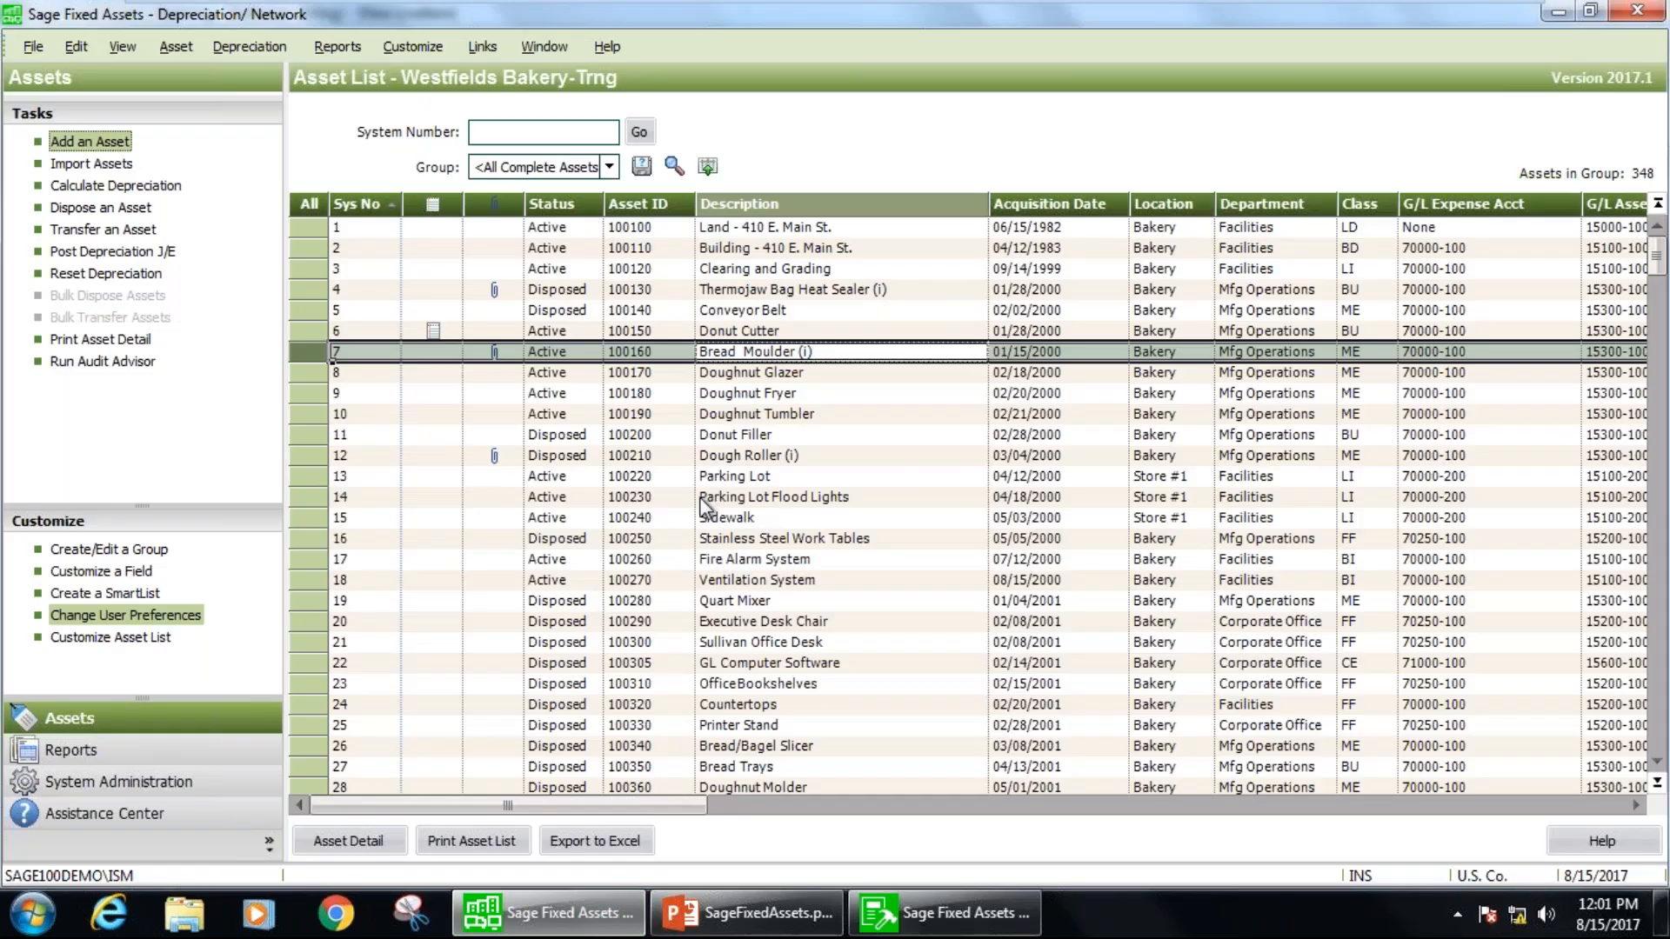
pyautogui.hotkey('alt', 'Tab')
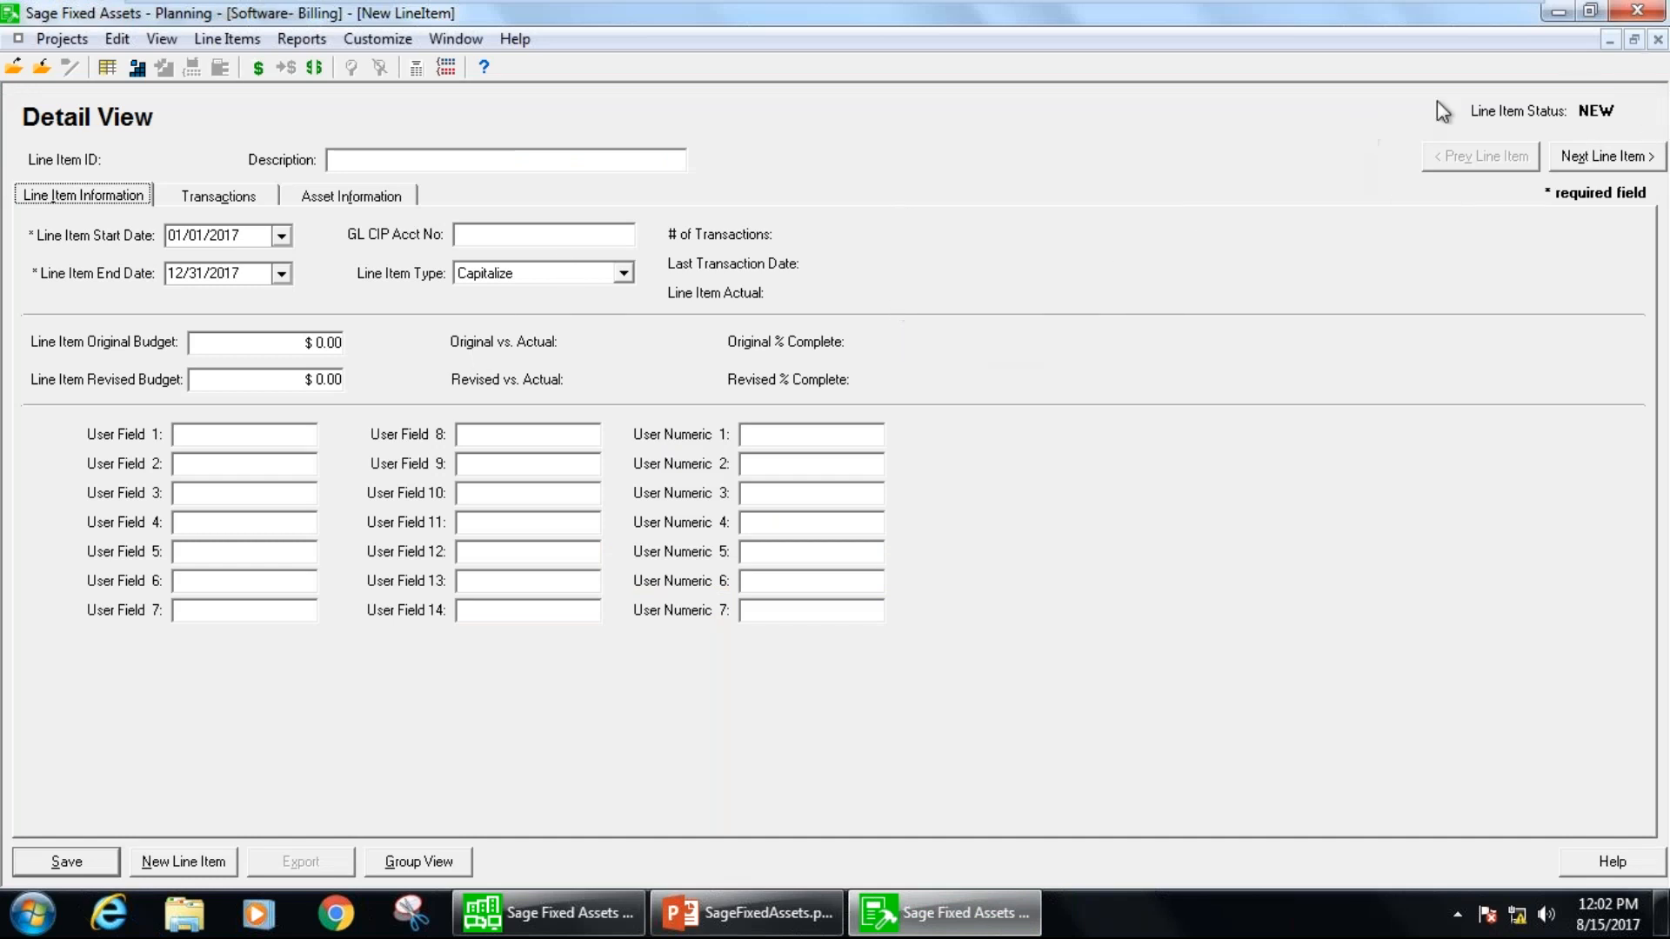
pyautogui.click(1647, 16)
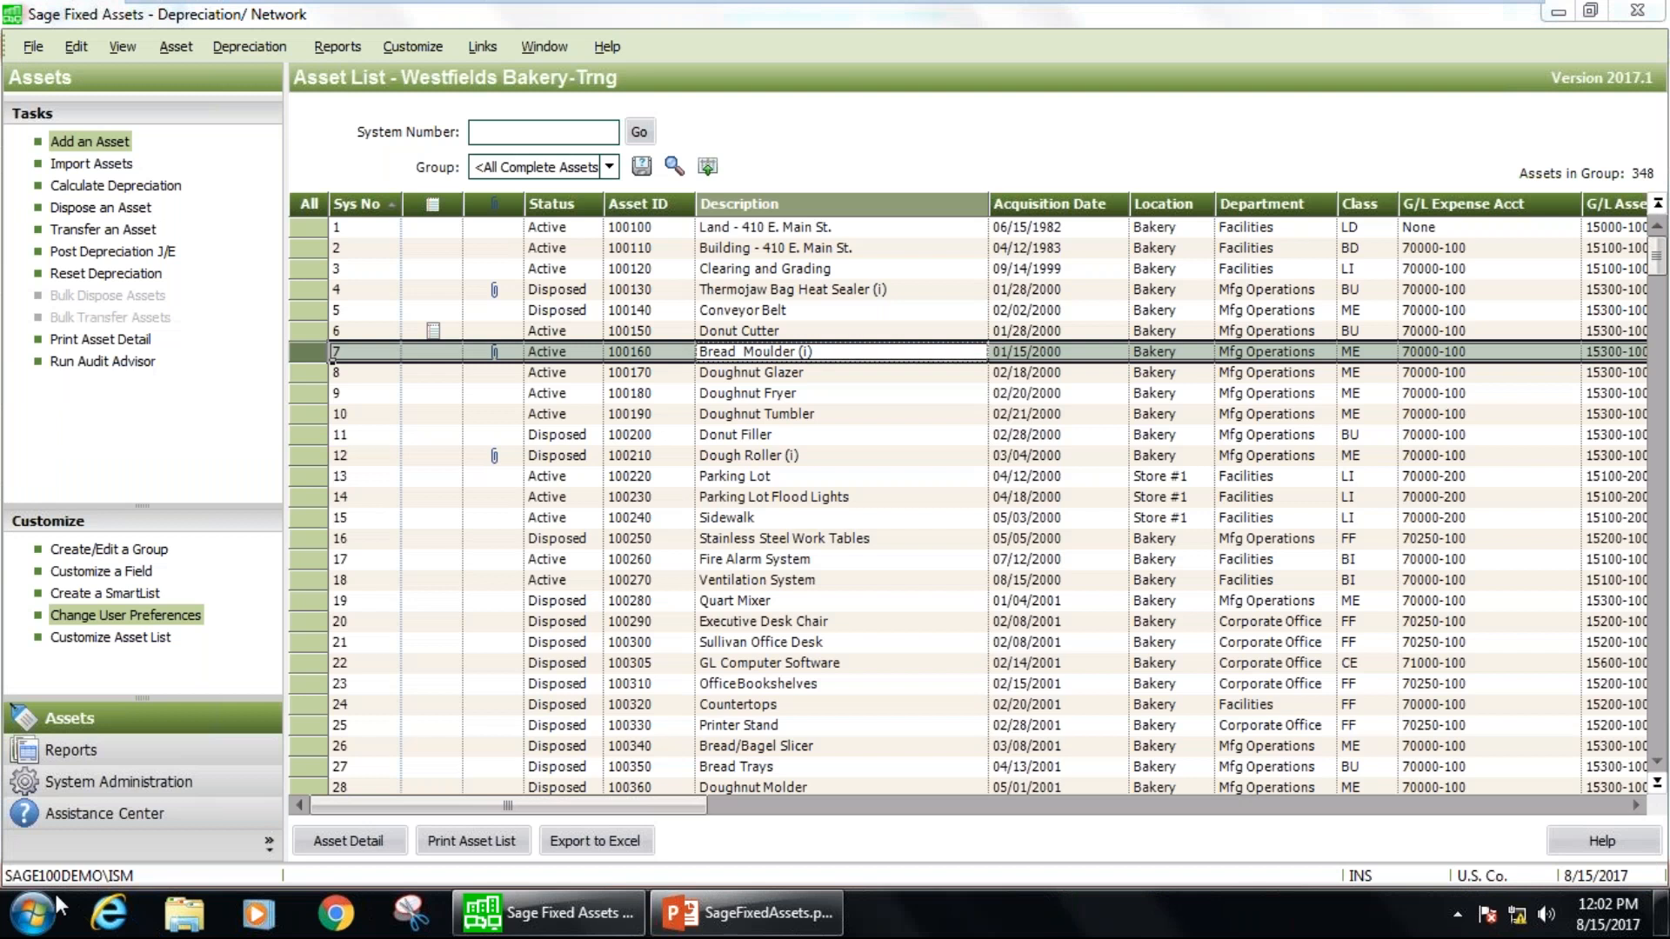
# Switch to Sage Fixed Assets Tracking - Network by launching it from the installed Windows programs.
pyautogui.click(39, 914)
pyautogui.click(90, 812)
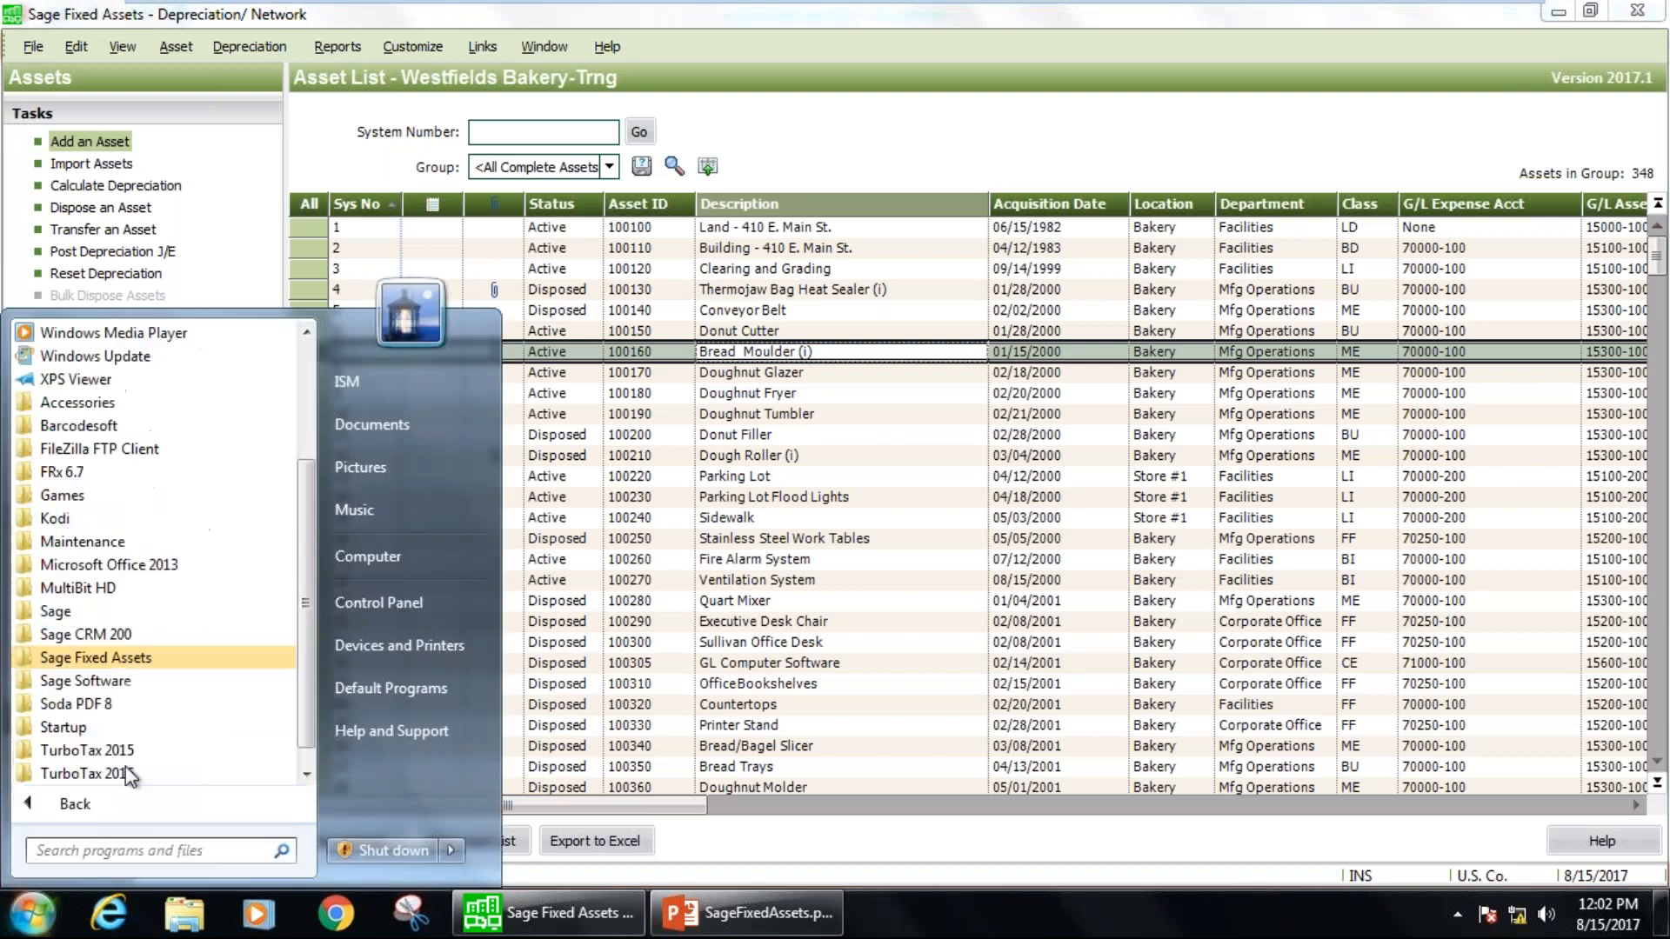
pyautogui.click(97, 658)
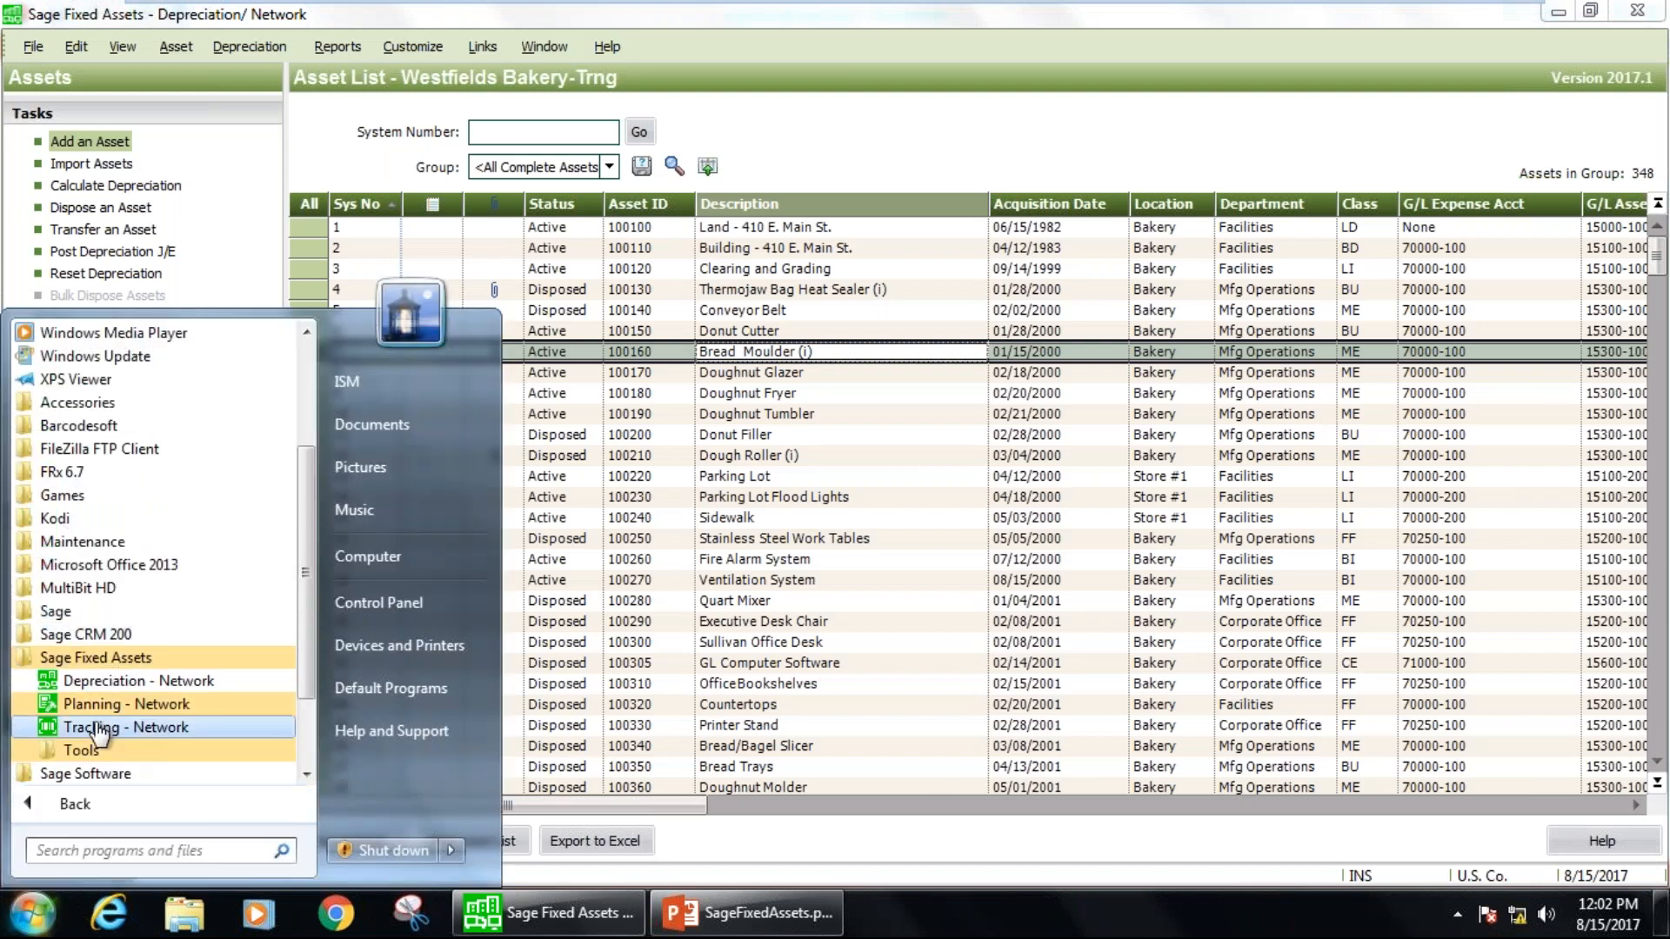
pyautogui.click(90, 729)
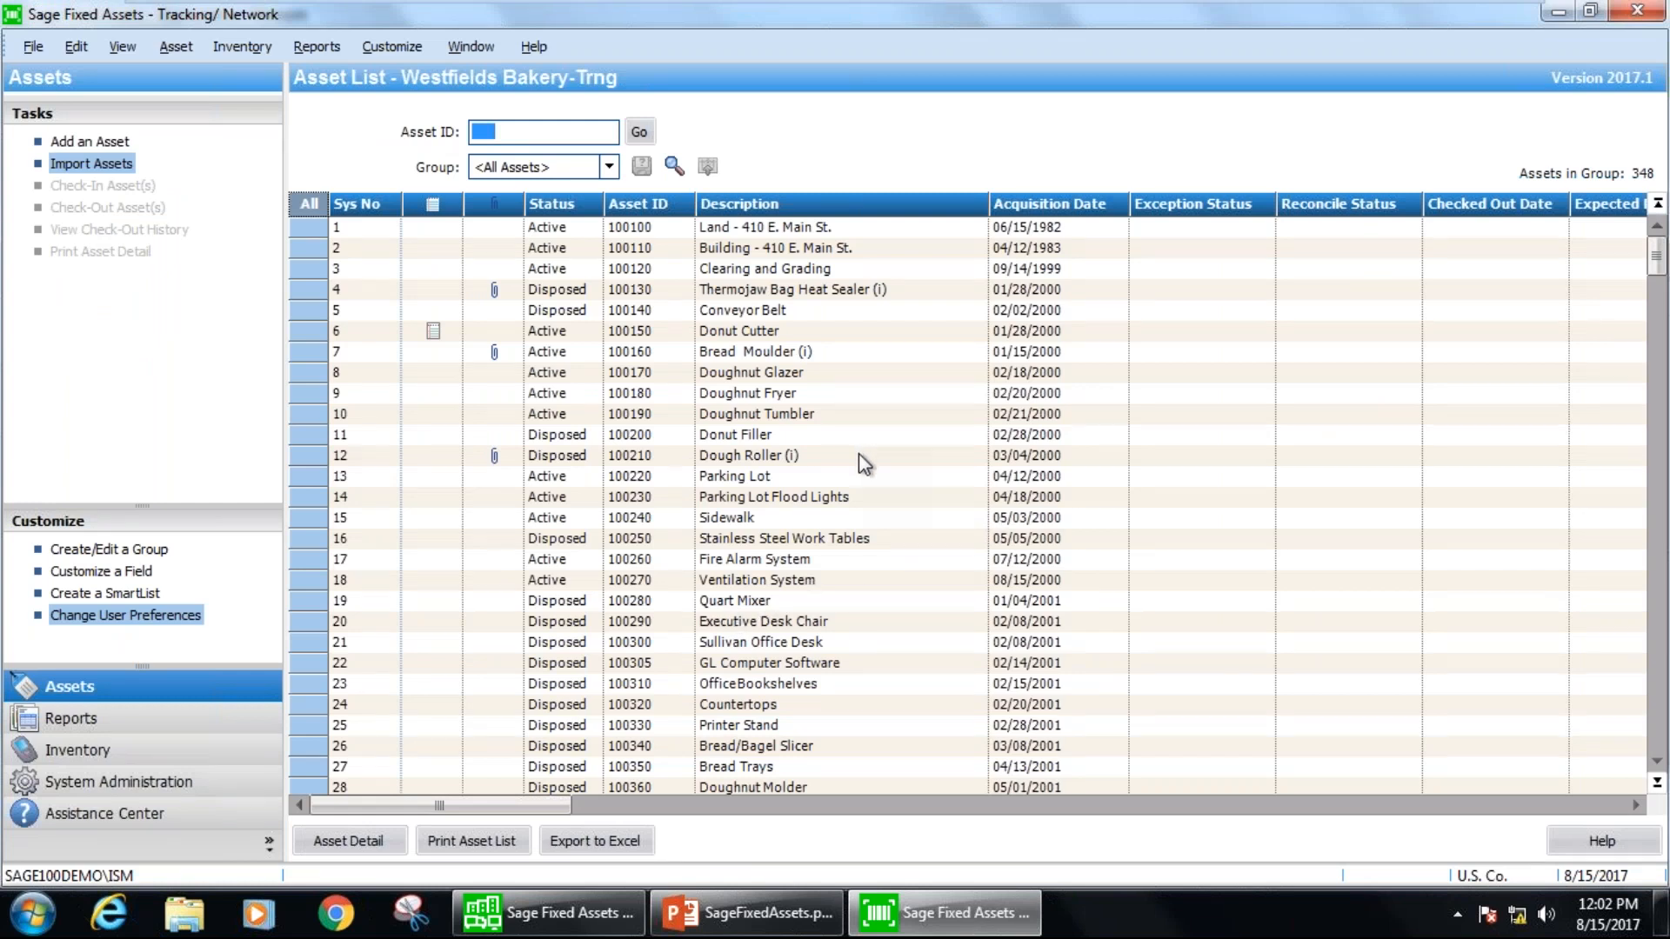
# Open asset 100100, Land - 410 E. Main St., and view its check-out form without checking the asset out.
pyautogui.click(567, 229)
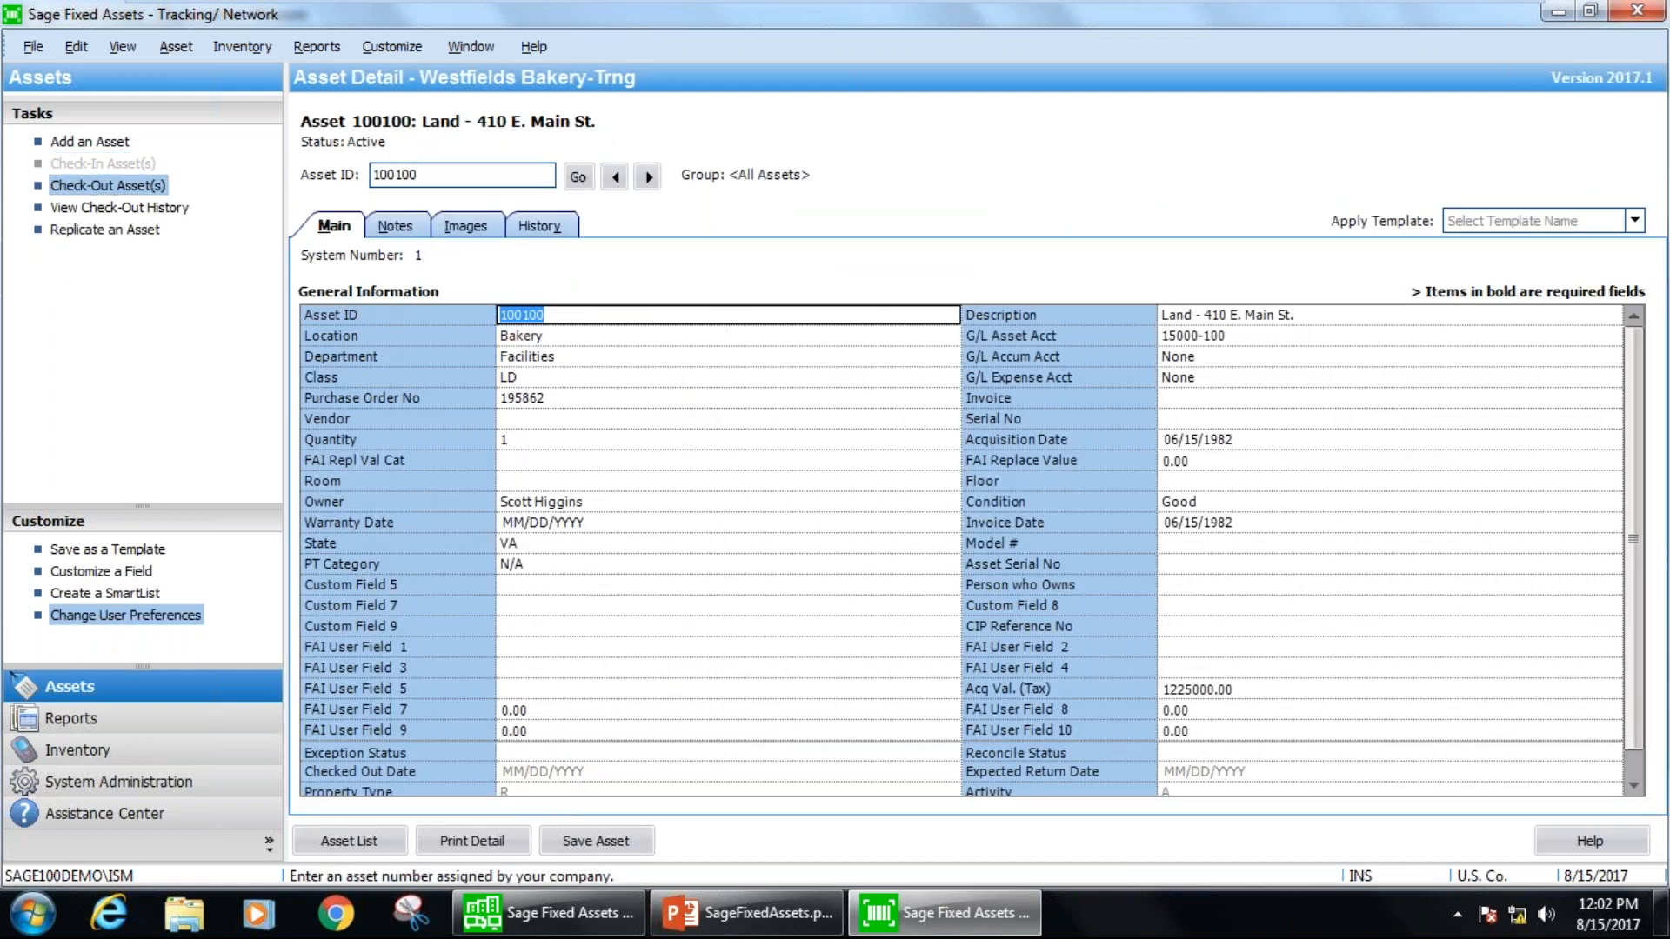
pyautogui.click(108, 185)
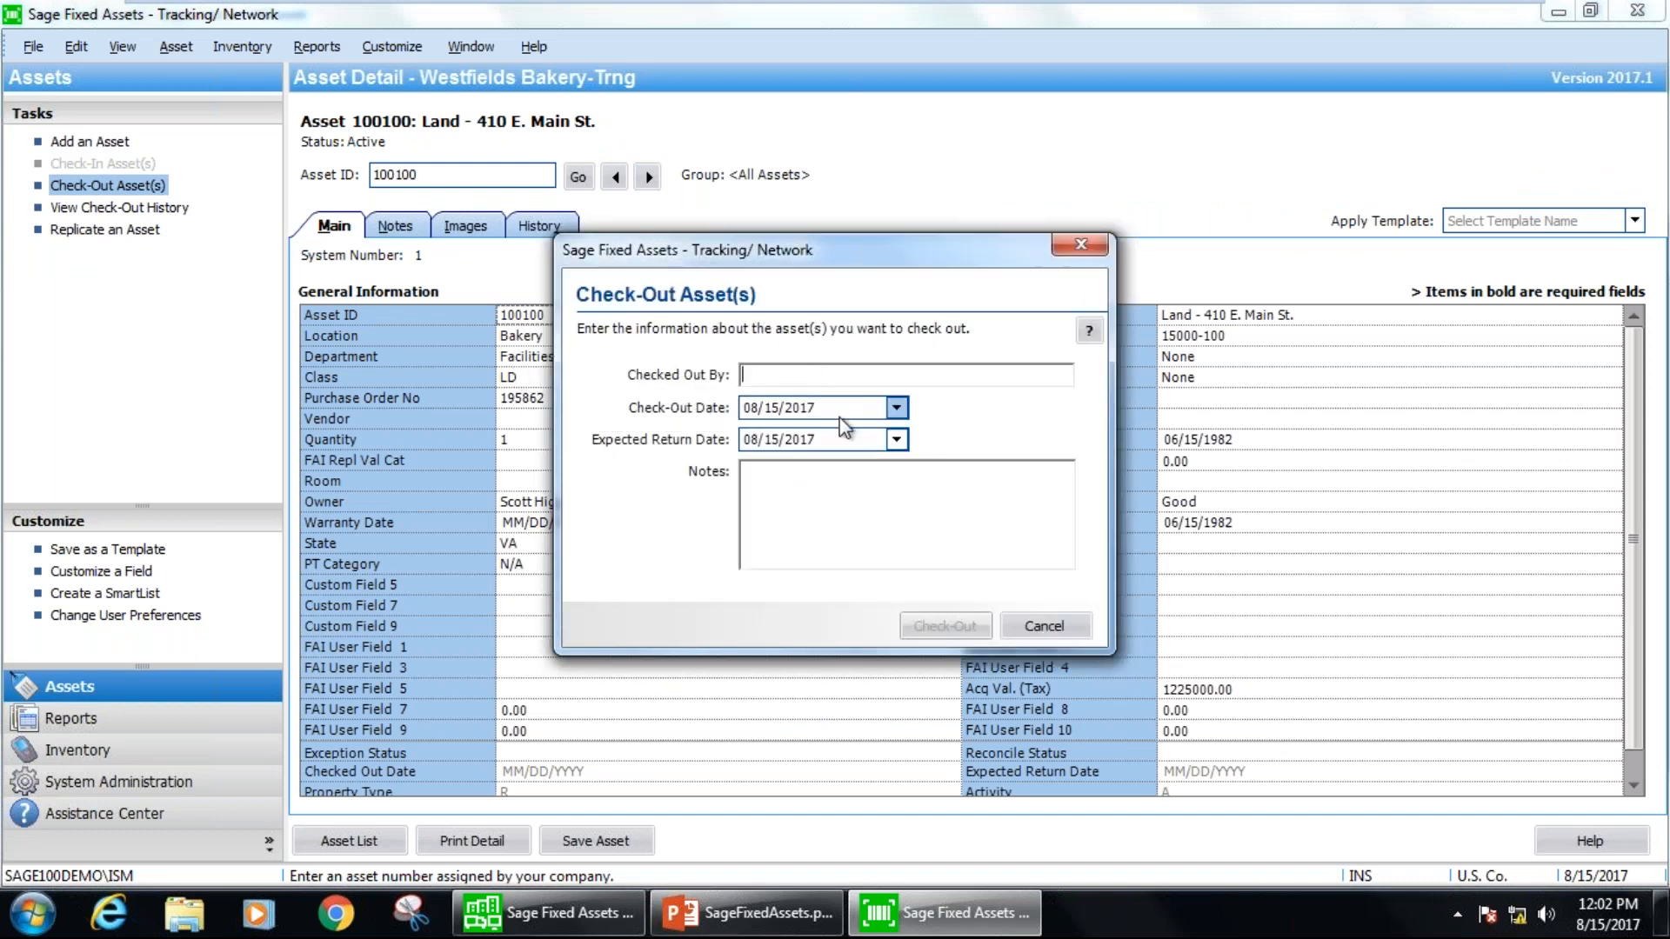
pyautogui.click(1075, 248)
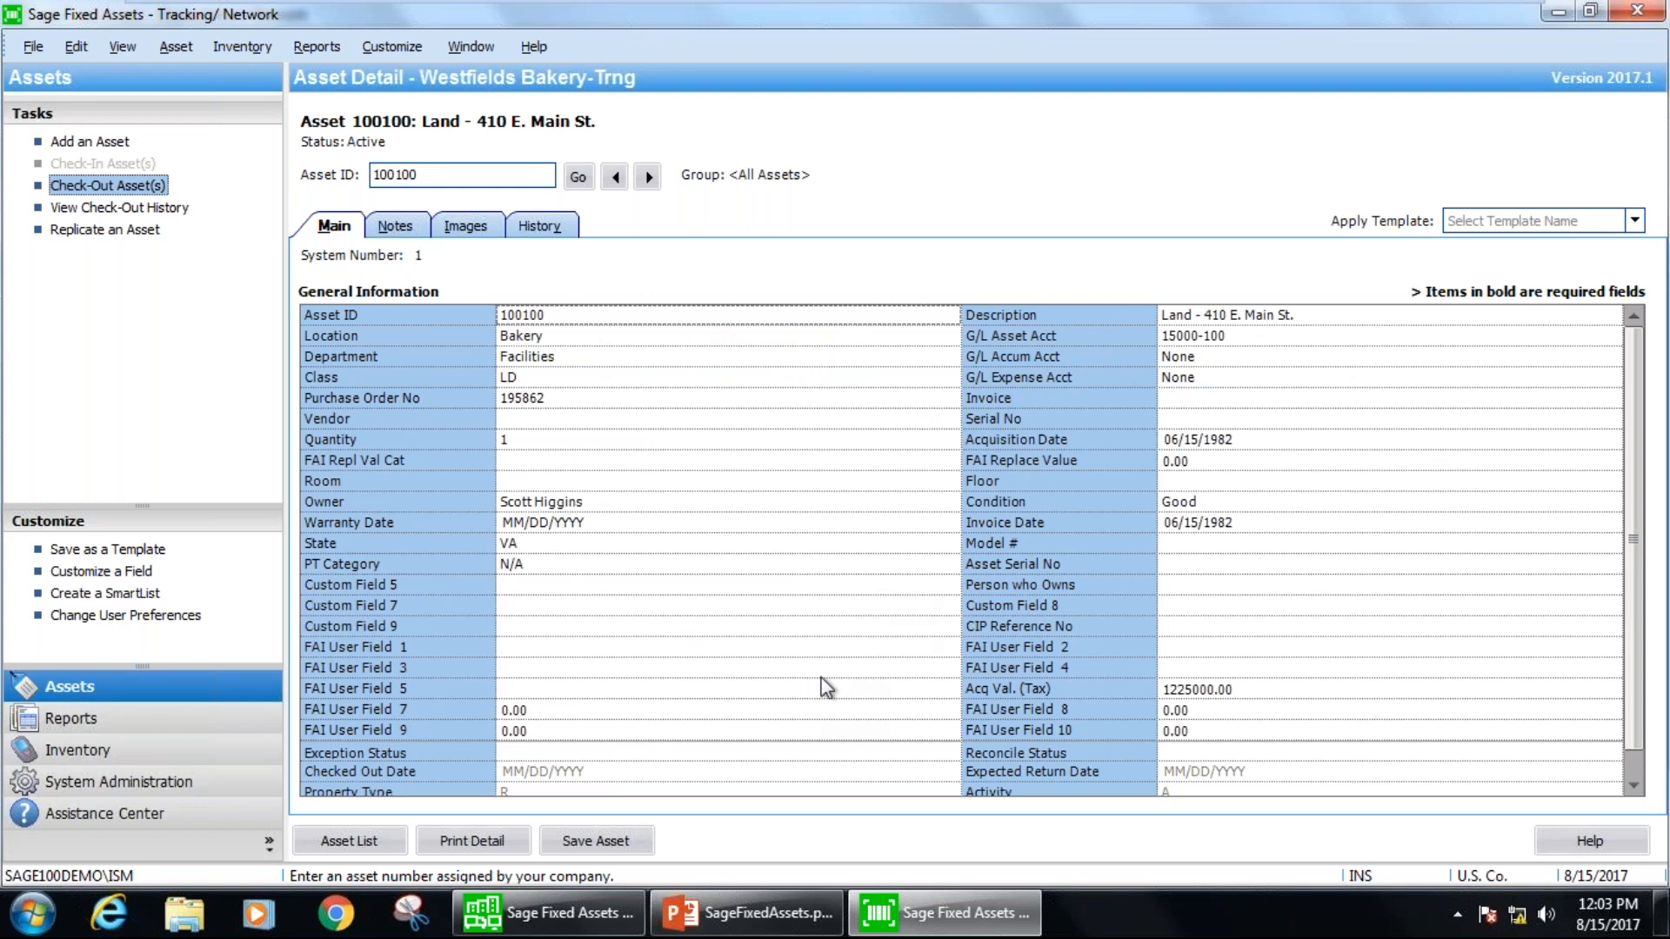
# View the asset list in Sage Fixed Assets Depreciation, return to Tracking and close the Tracking program.
pyautogui.click(548, 912)
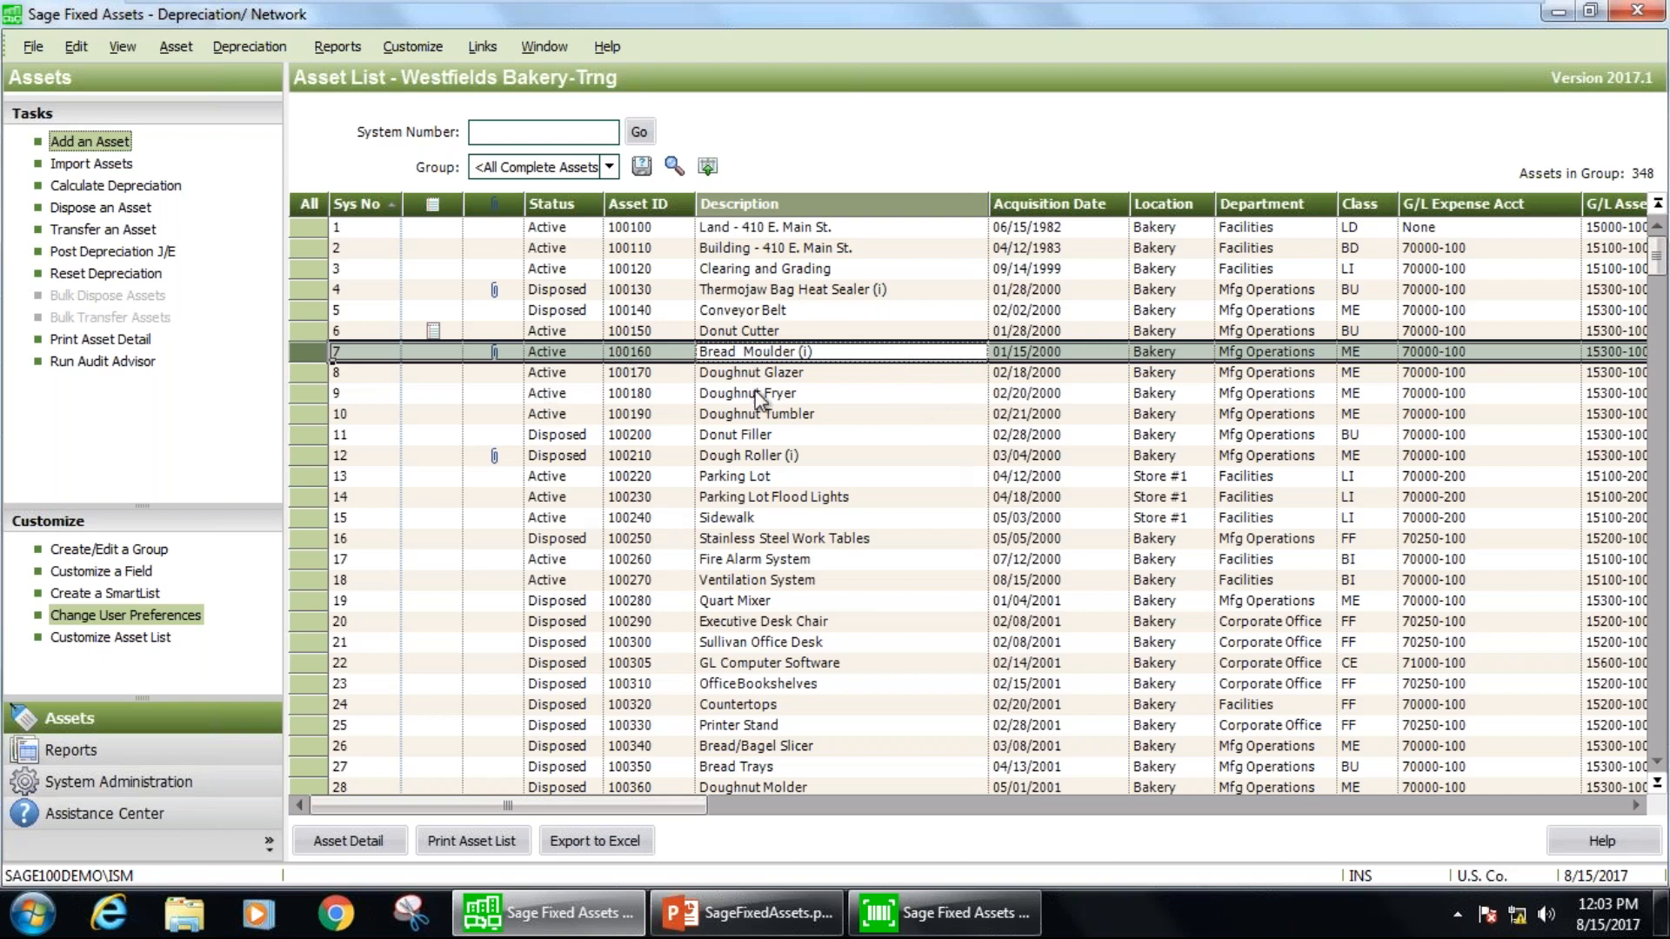
pyautogui.click(943, 912)
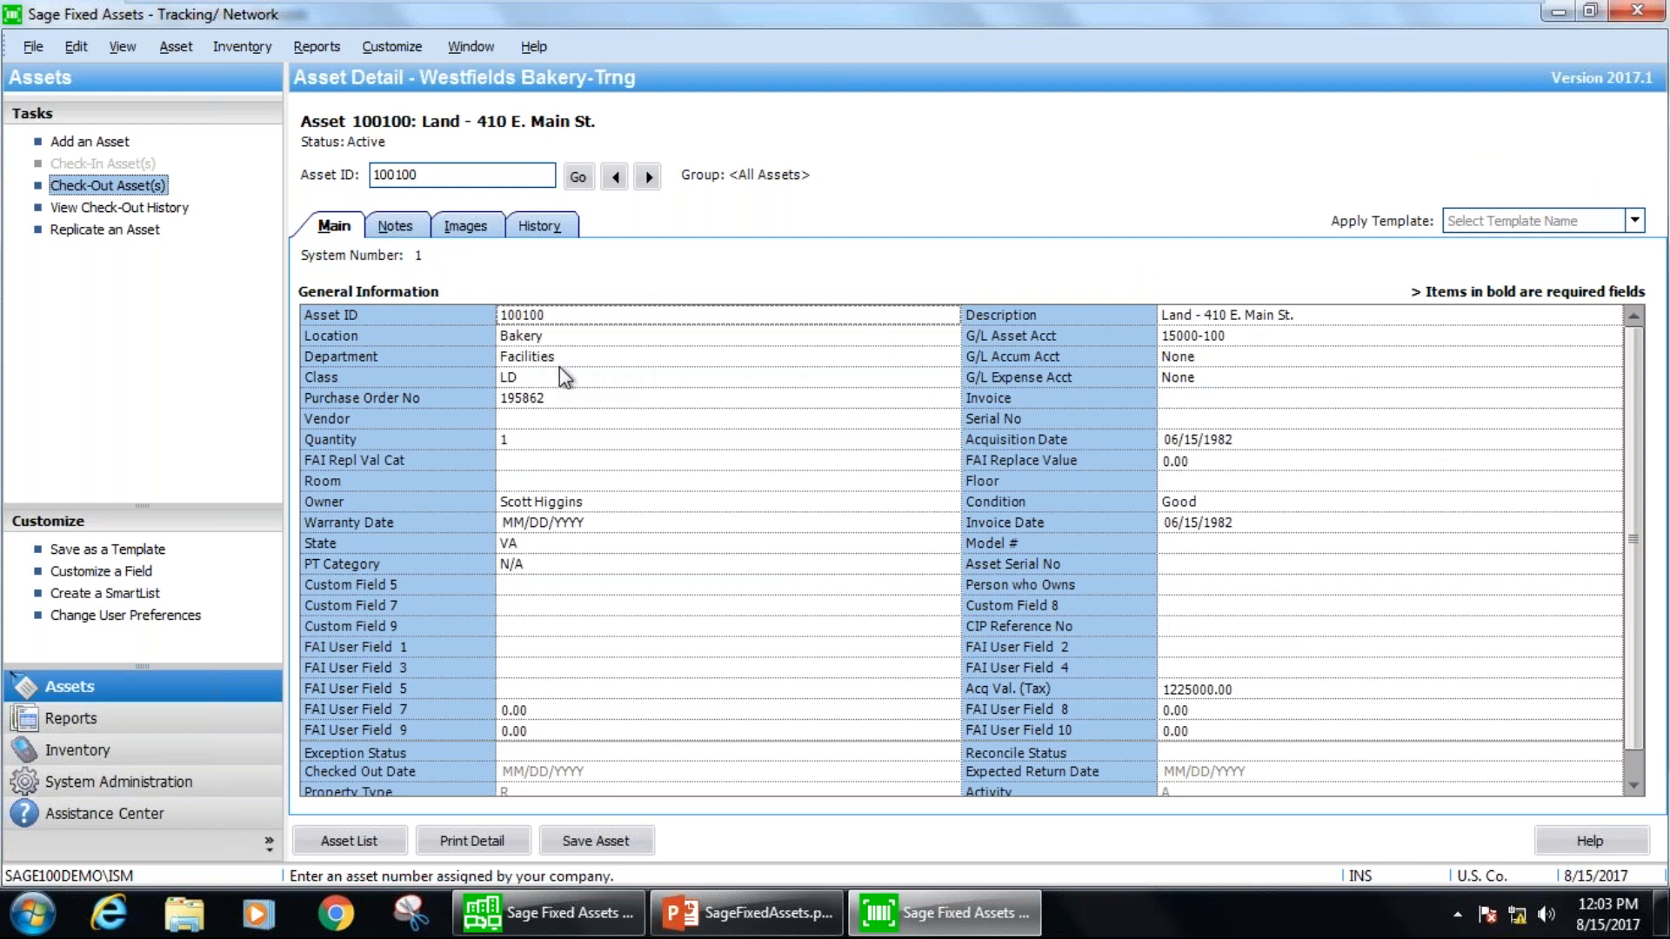
pyautogui.click(1629, 12)
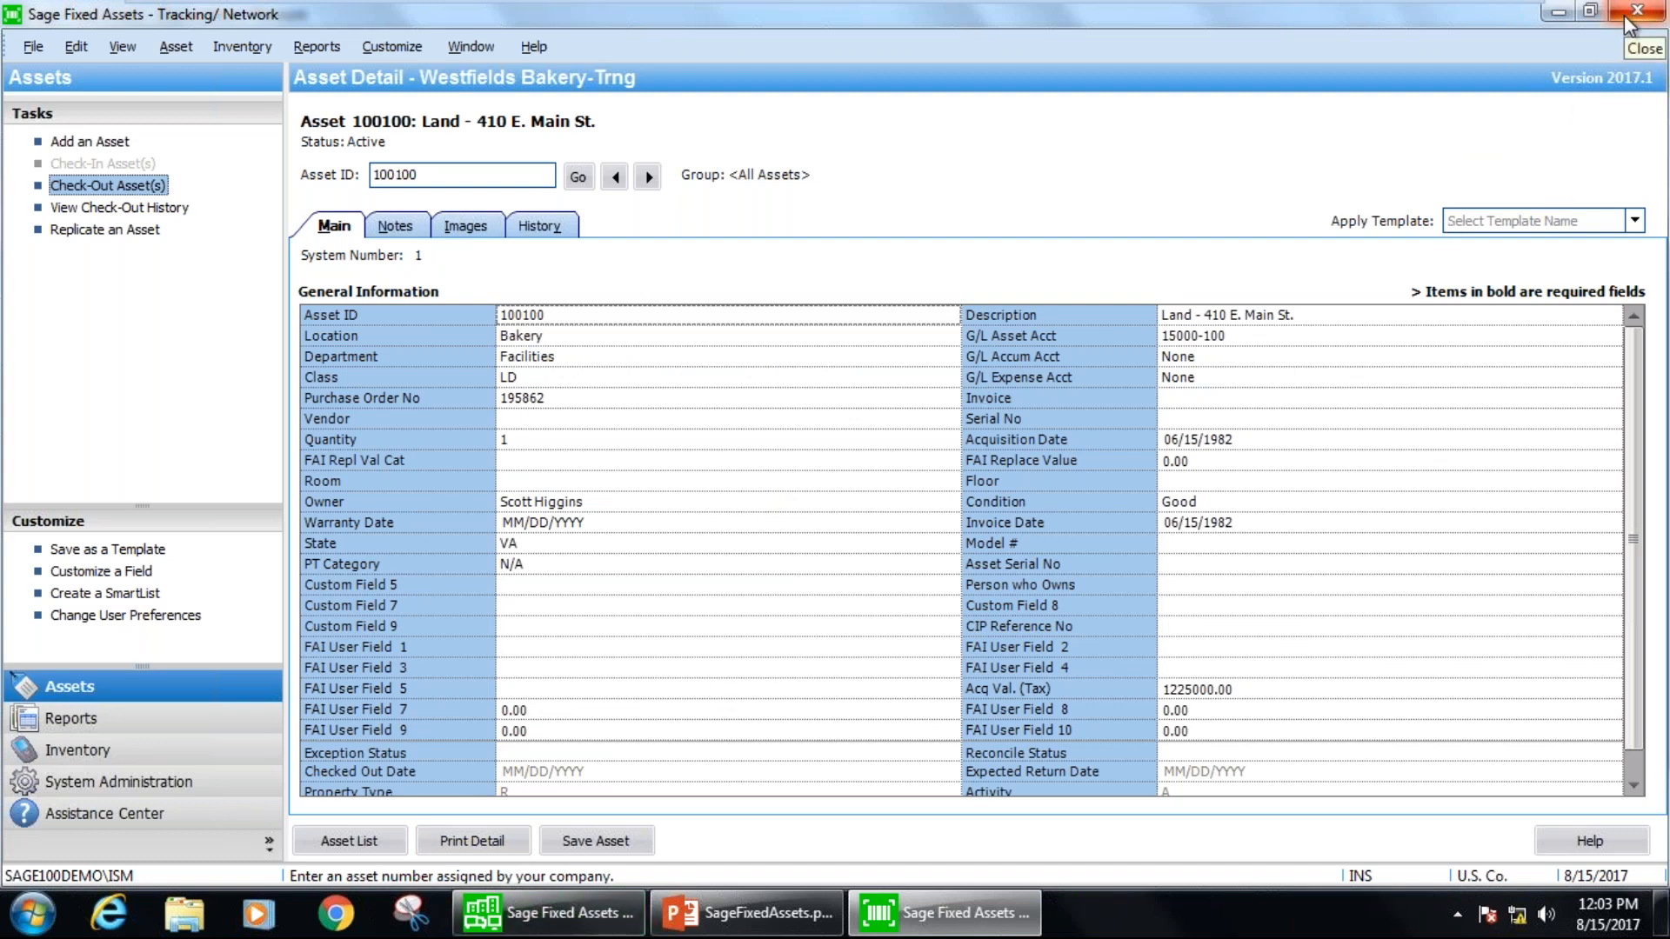